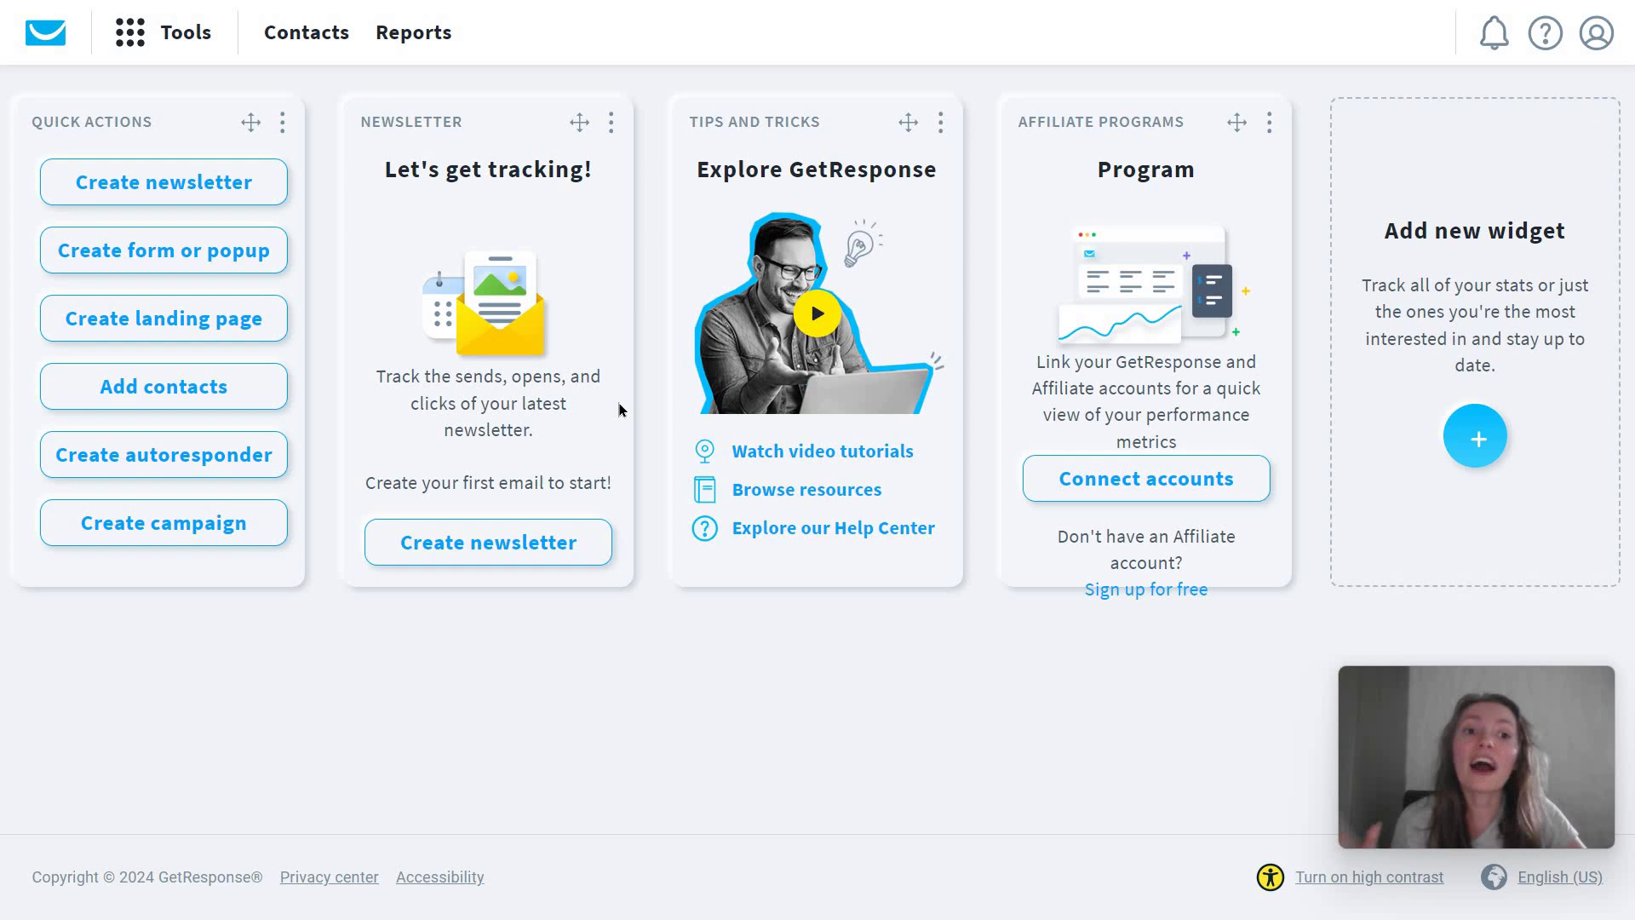
Describe a new nutrition course with 20% off for first students, business 'Nutrition and wellness'
click(260, 195)
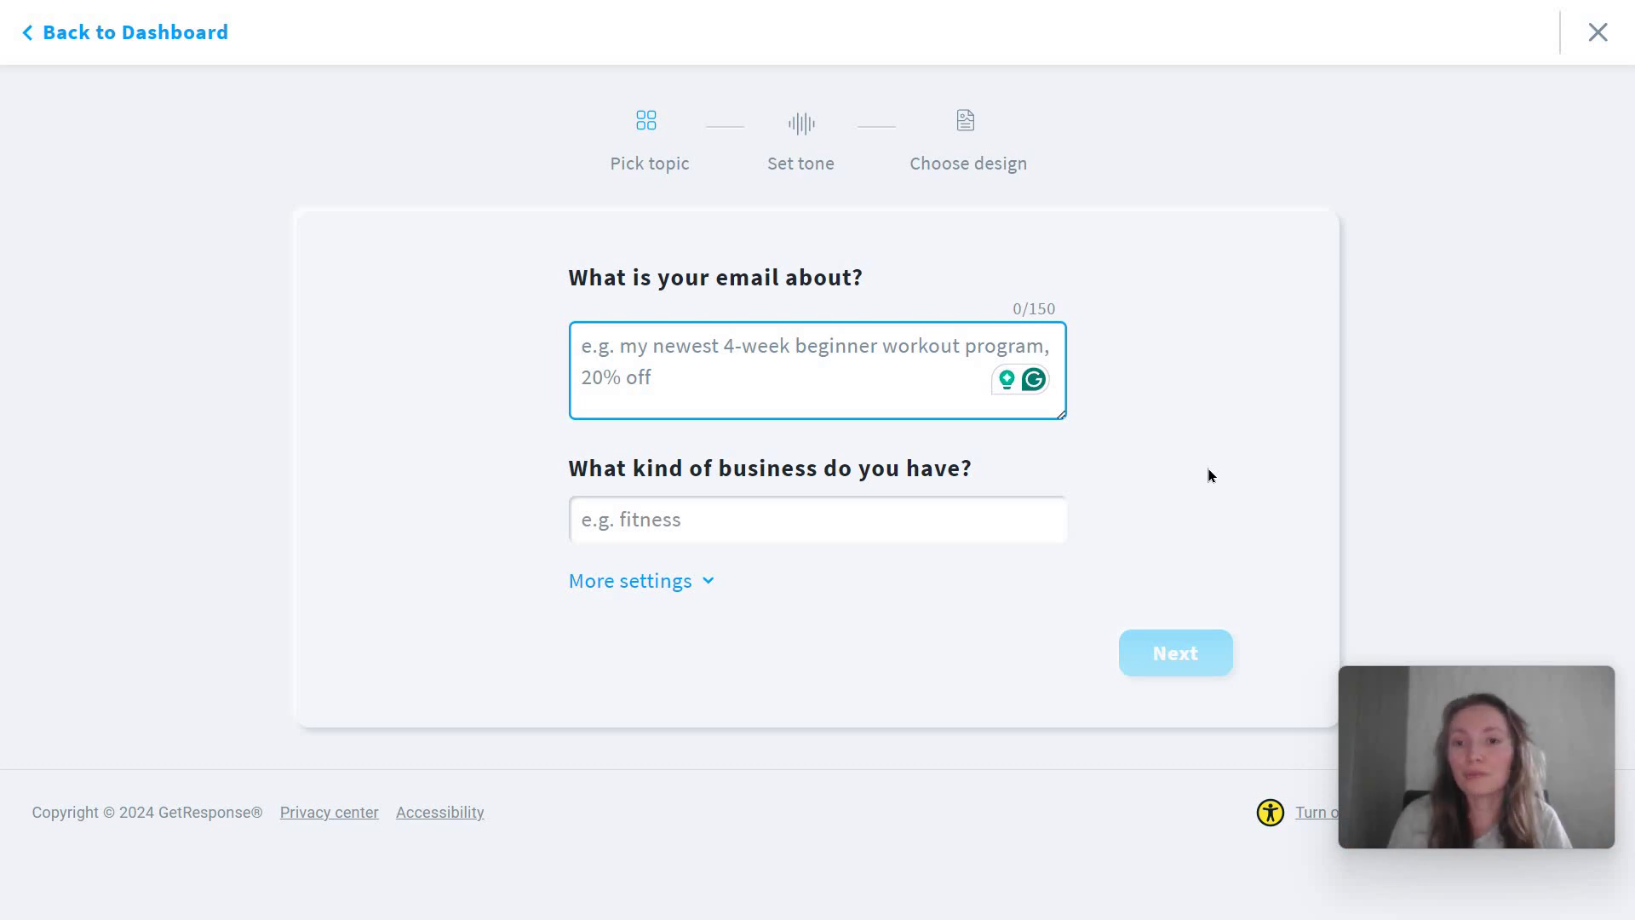
text(a ne)
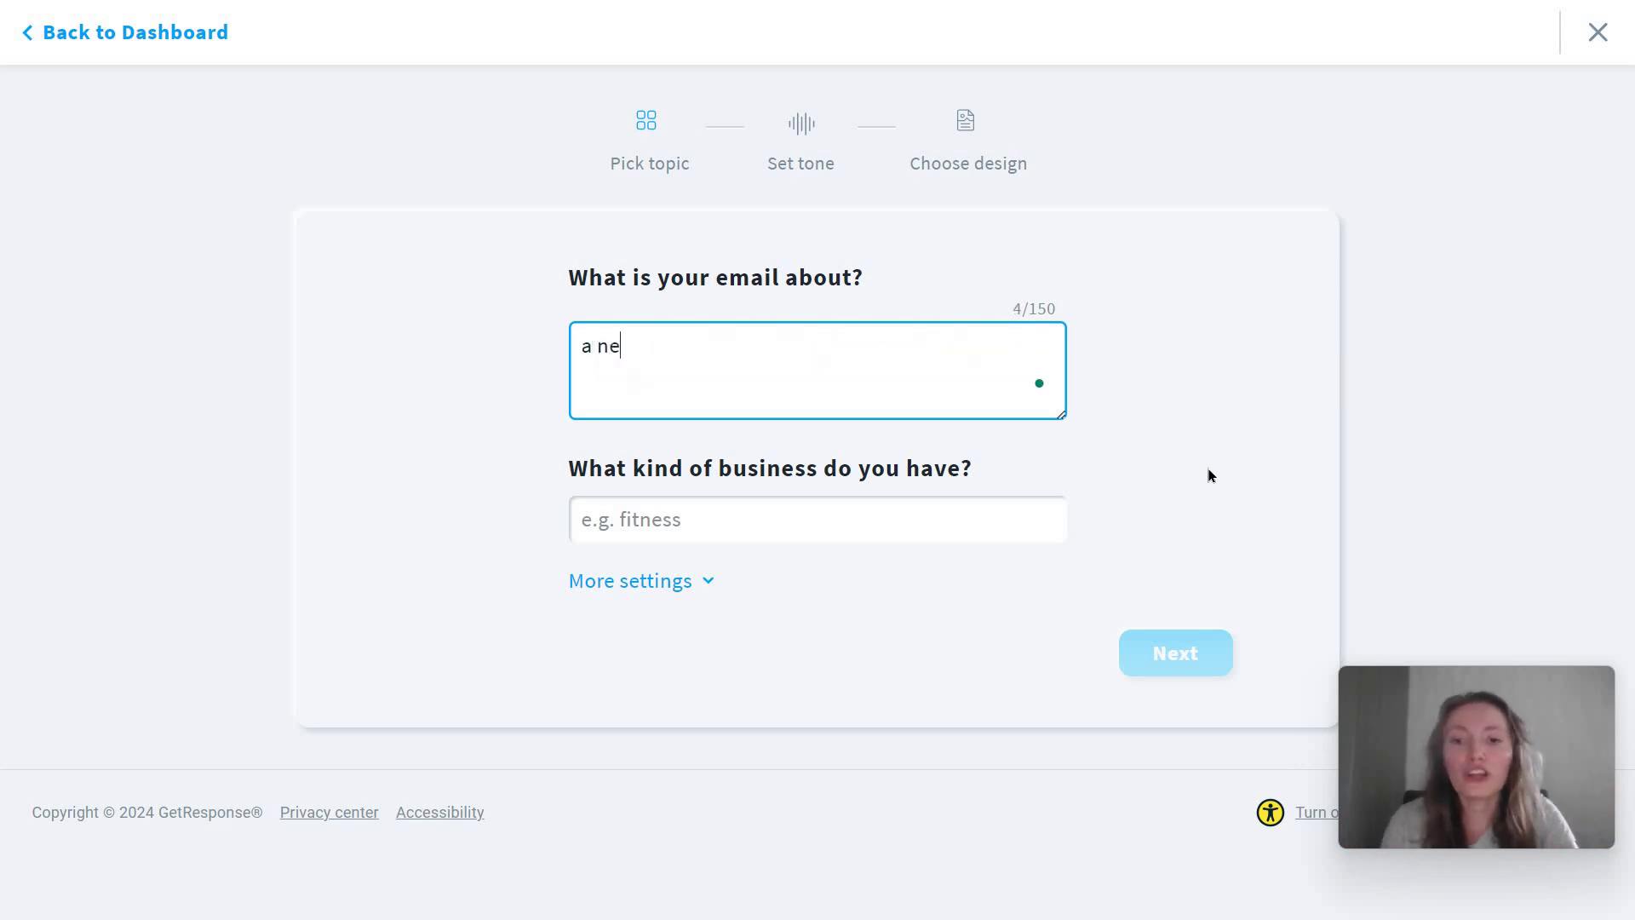
text(w cousrse on )
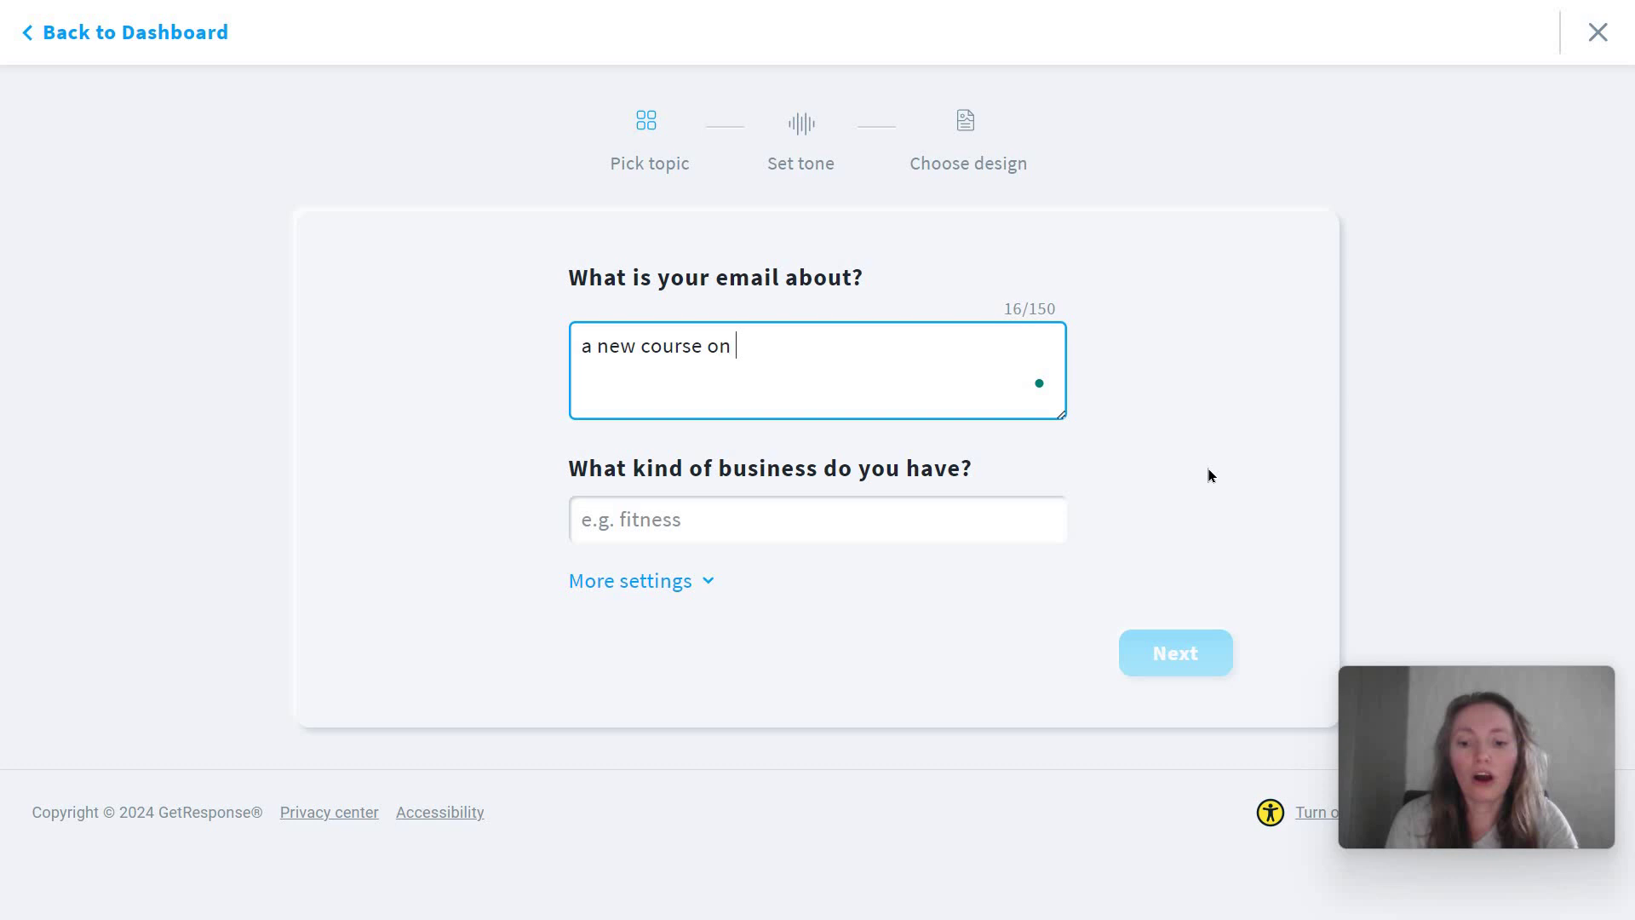
text(nutrition )
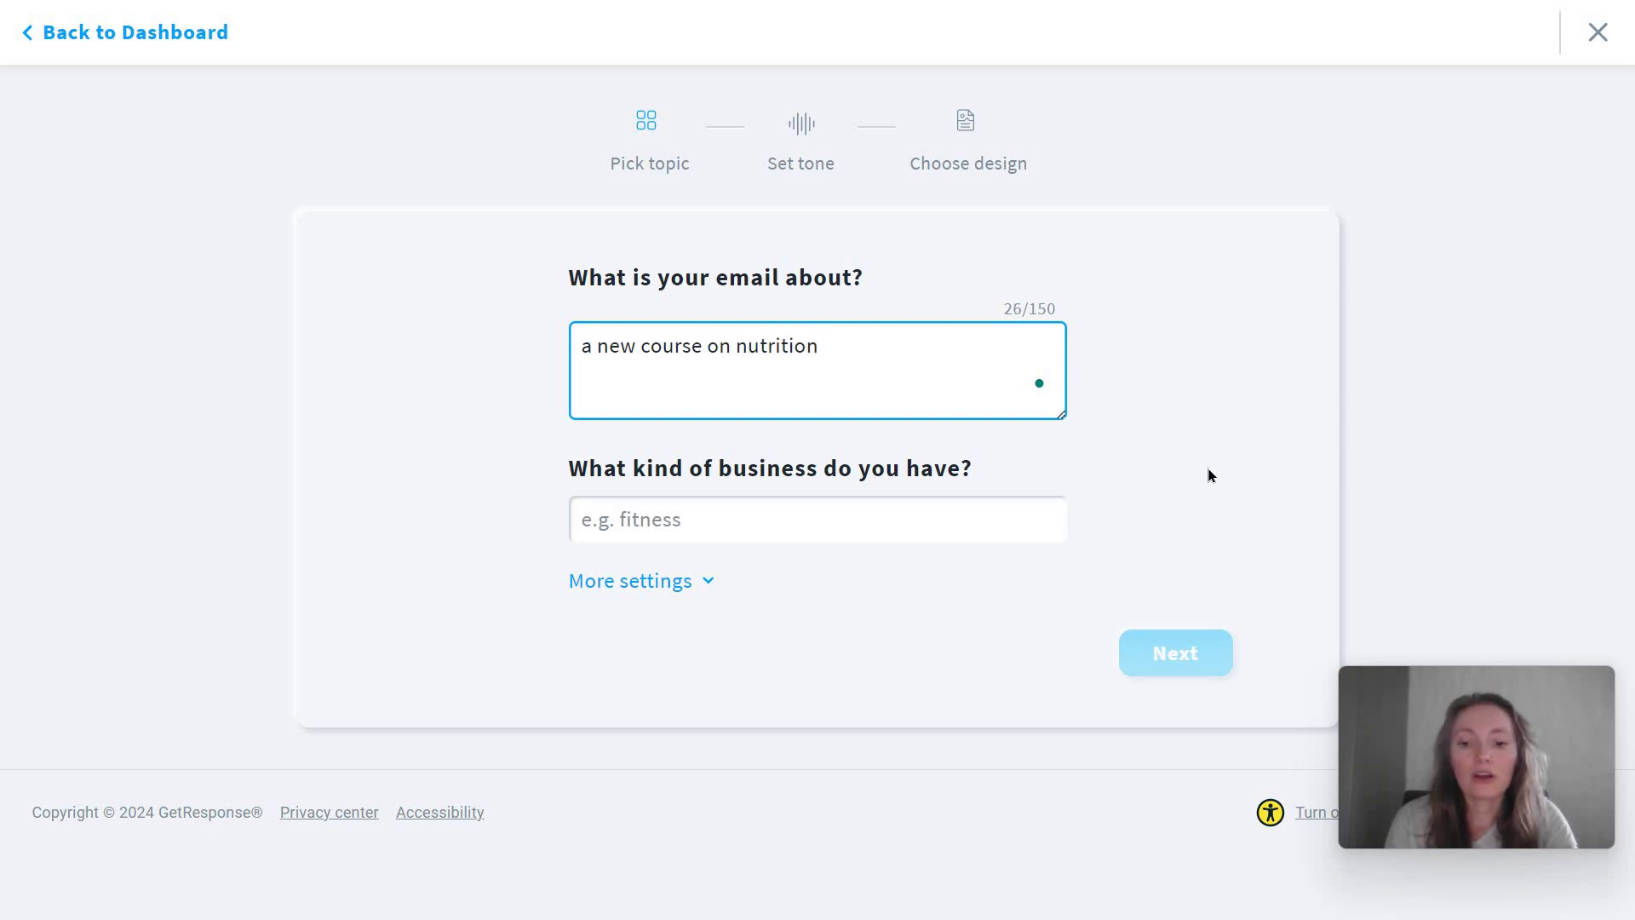
text(with a discount of)
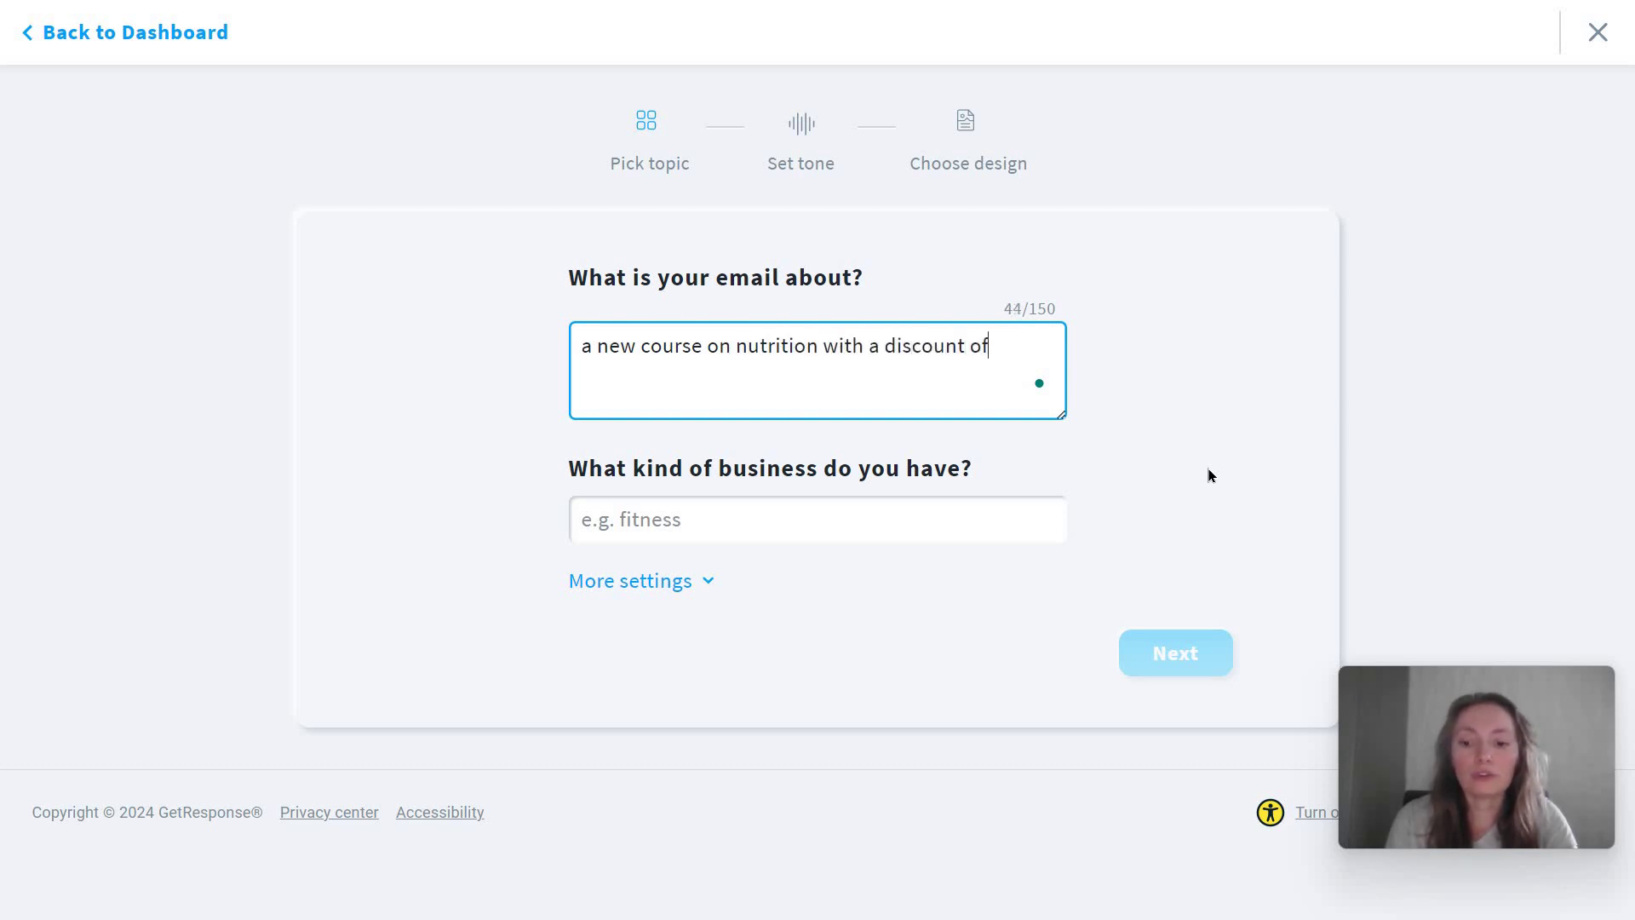
text( 20% for )
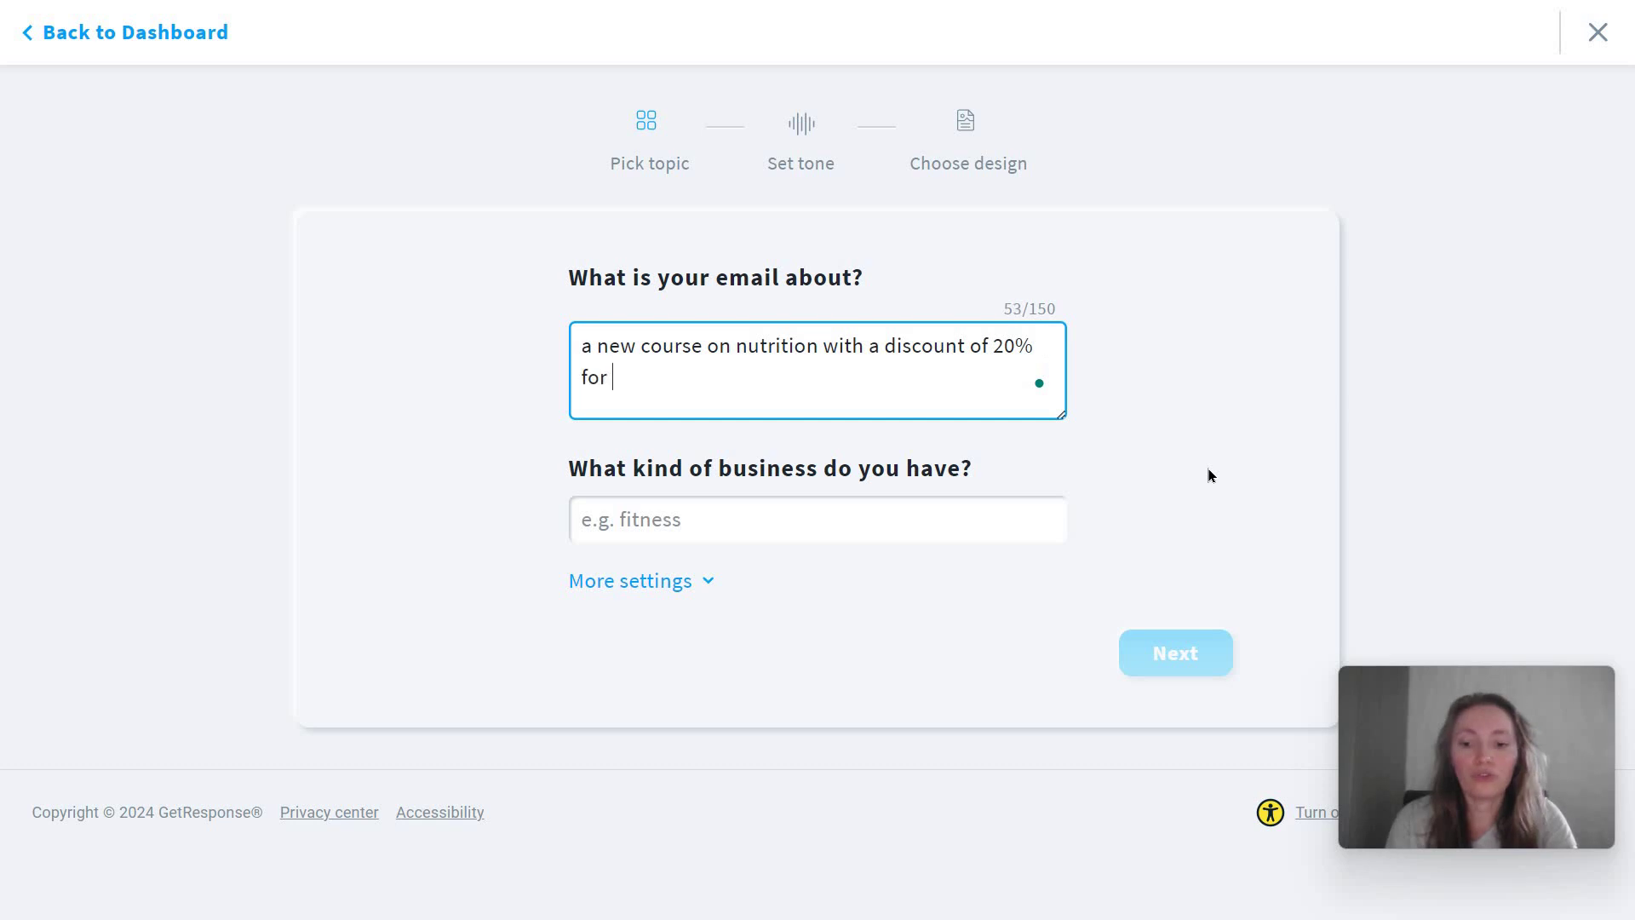
text(first students)
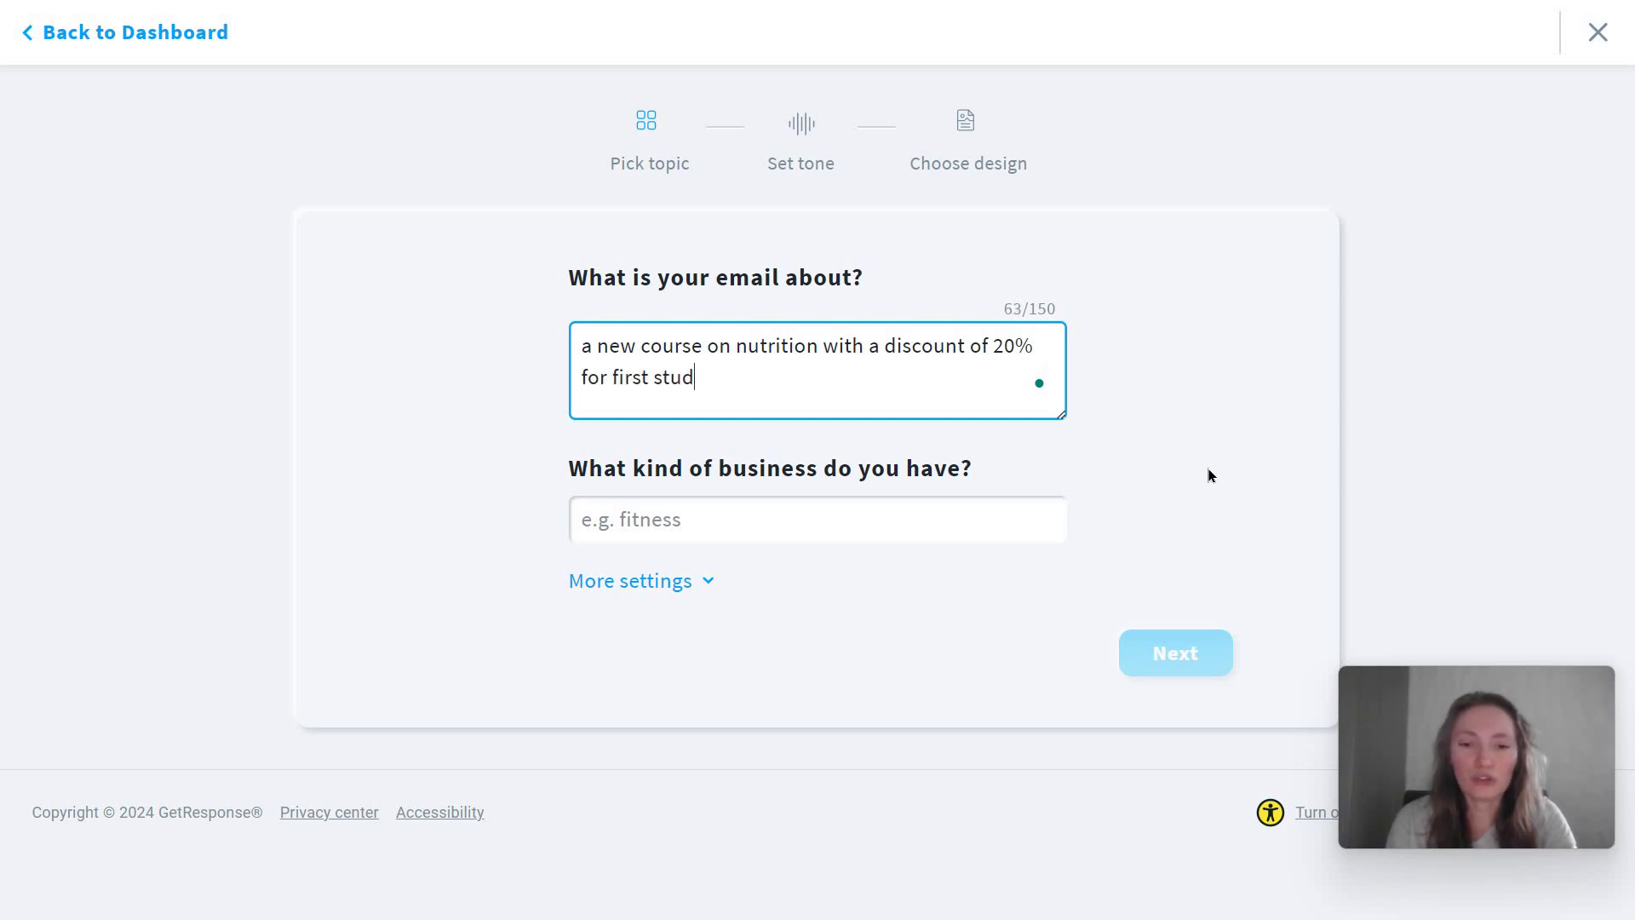
click(1001, 513)
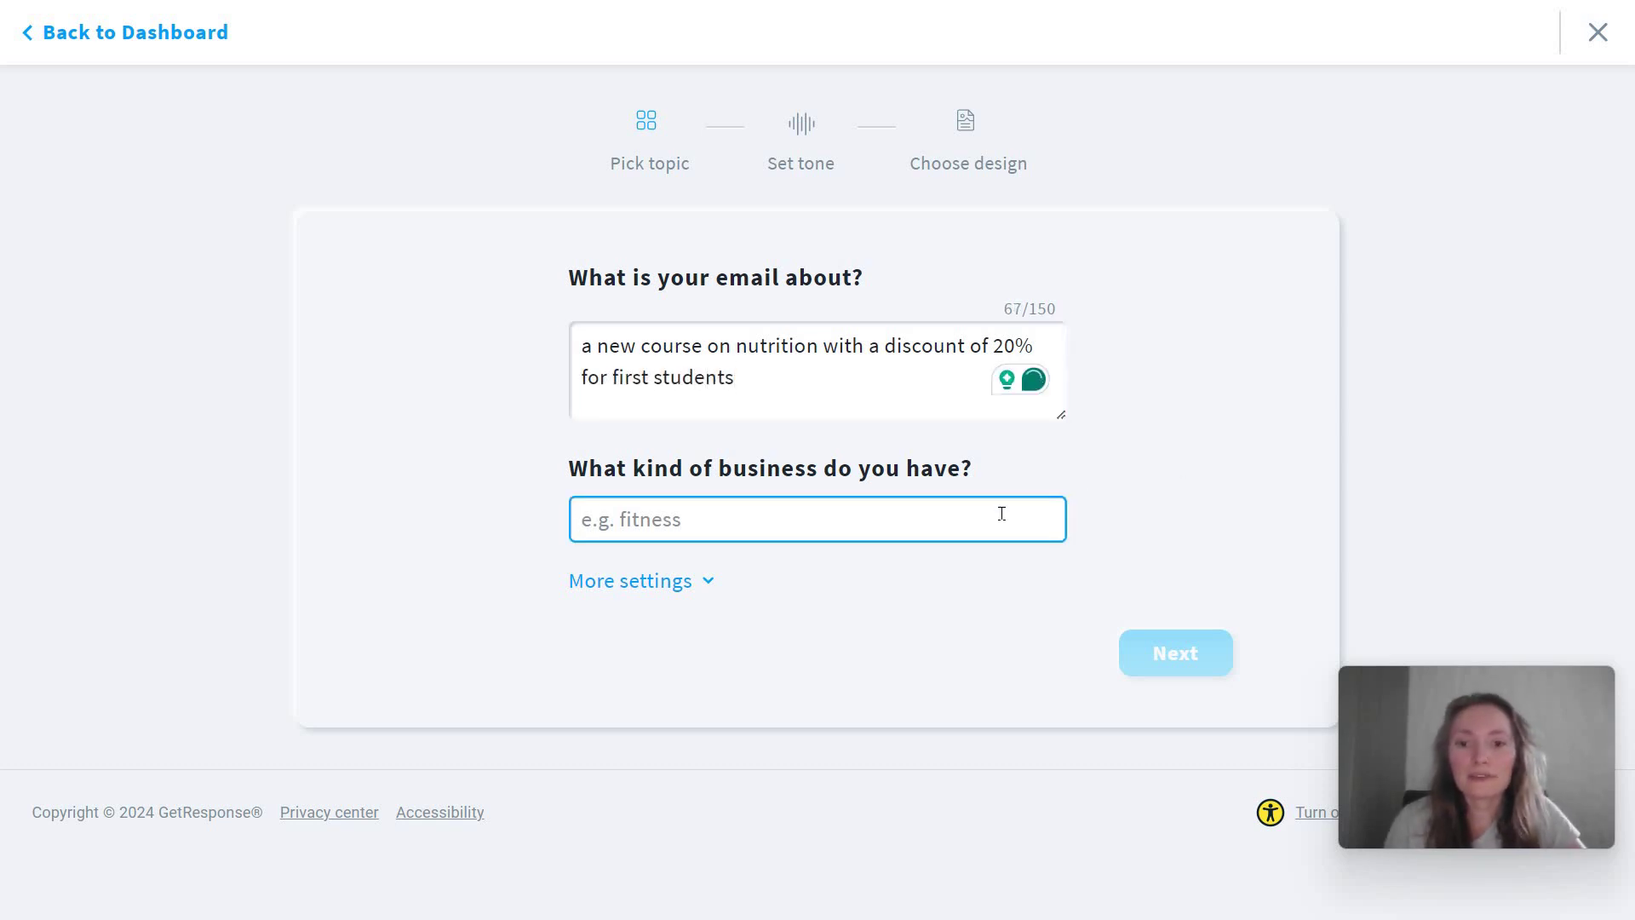
text(nutriton, fitness)
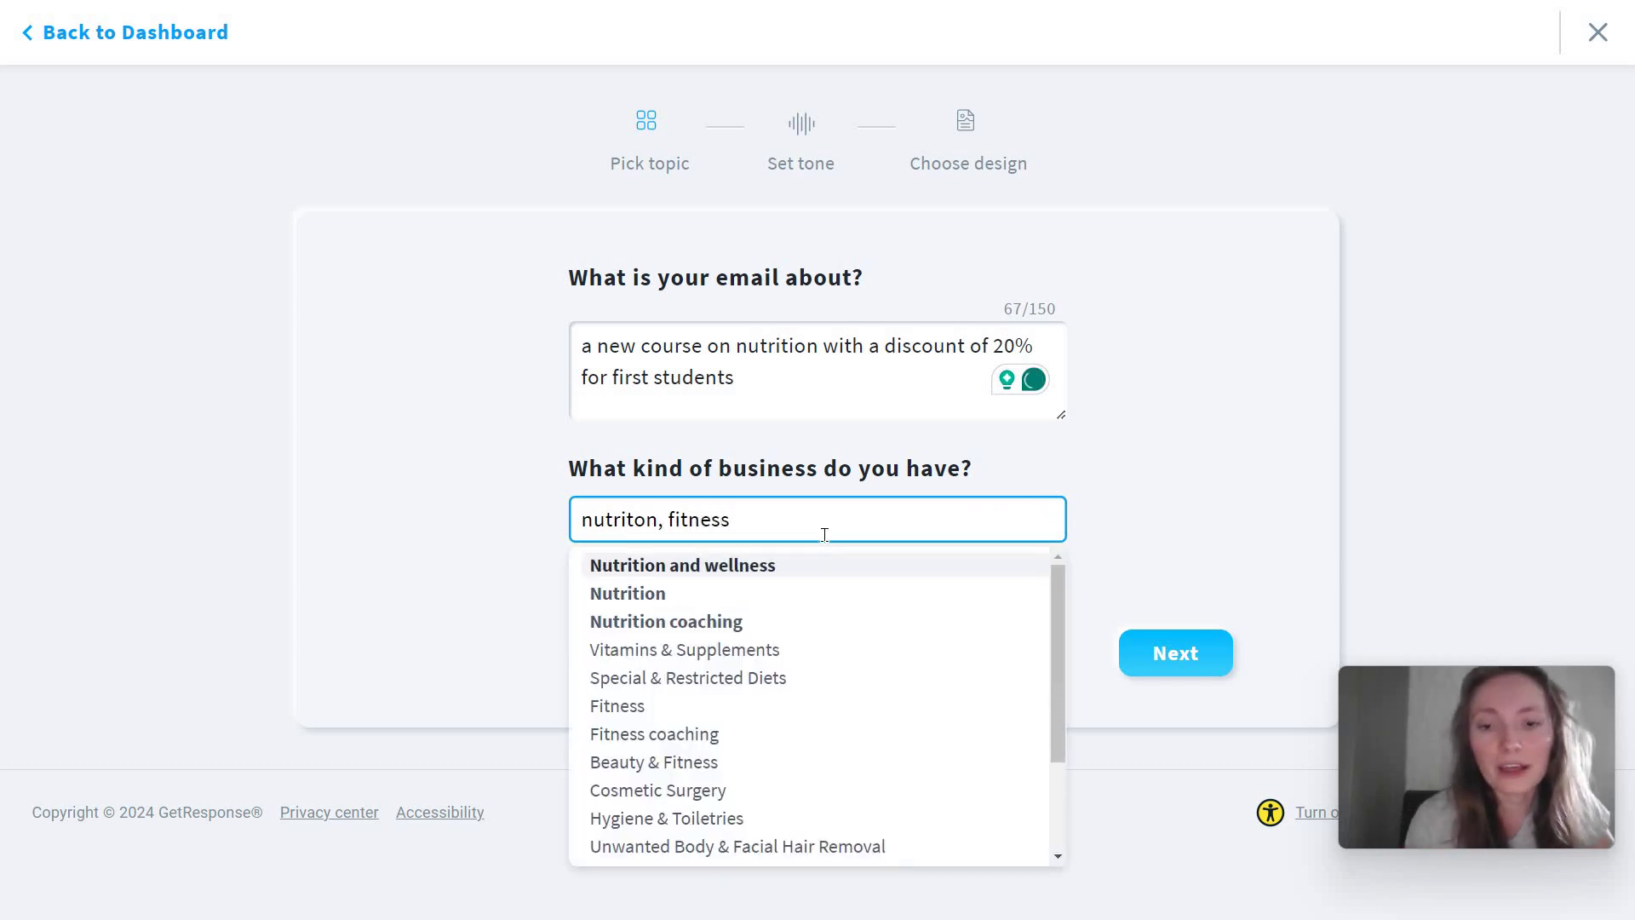
key(Return)
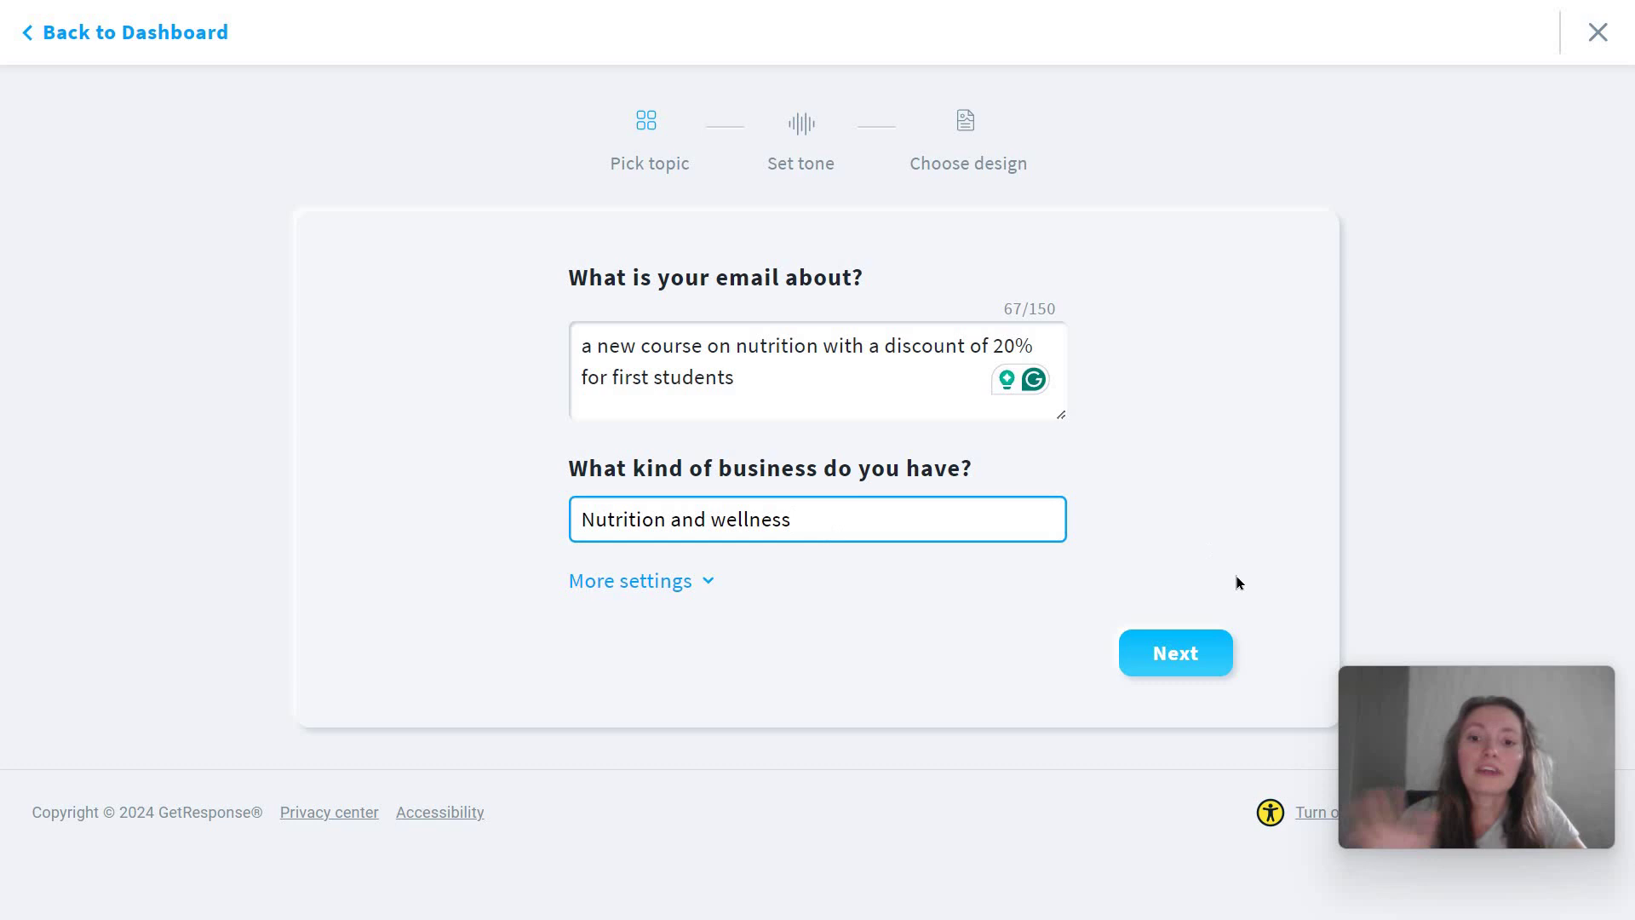
click(664, 596)
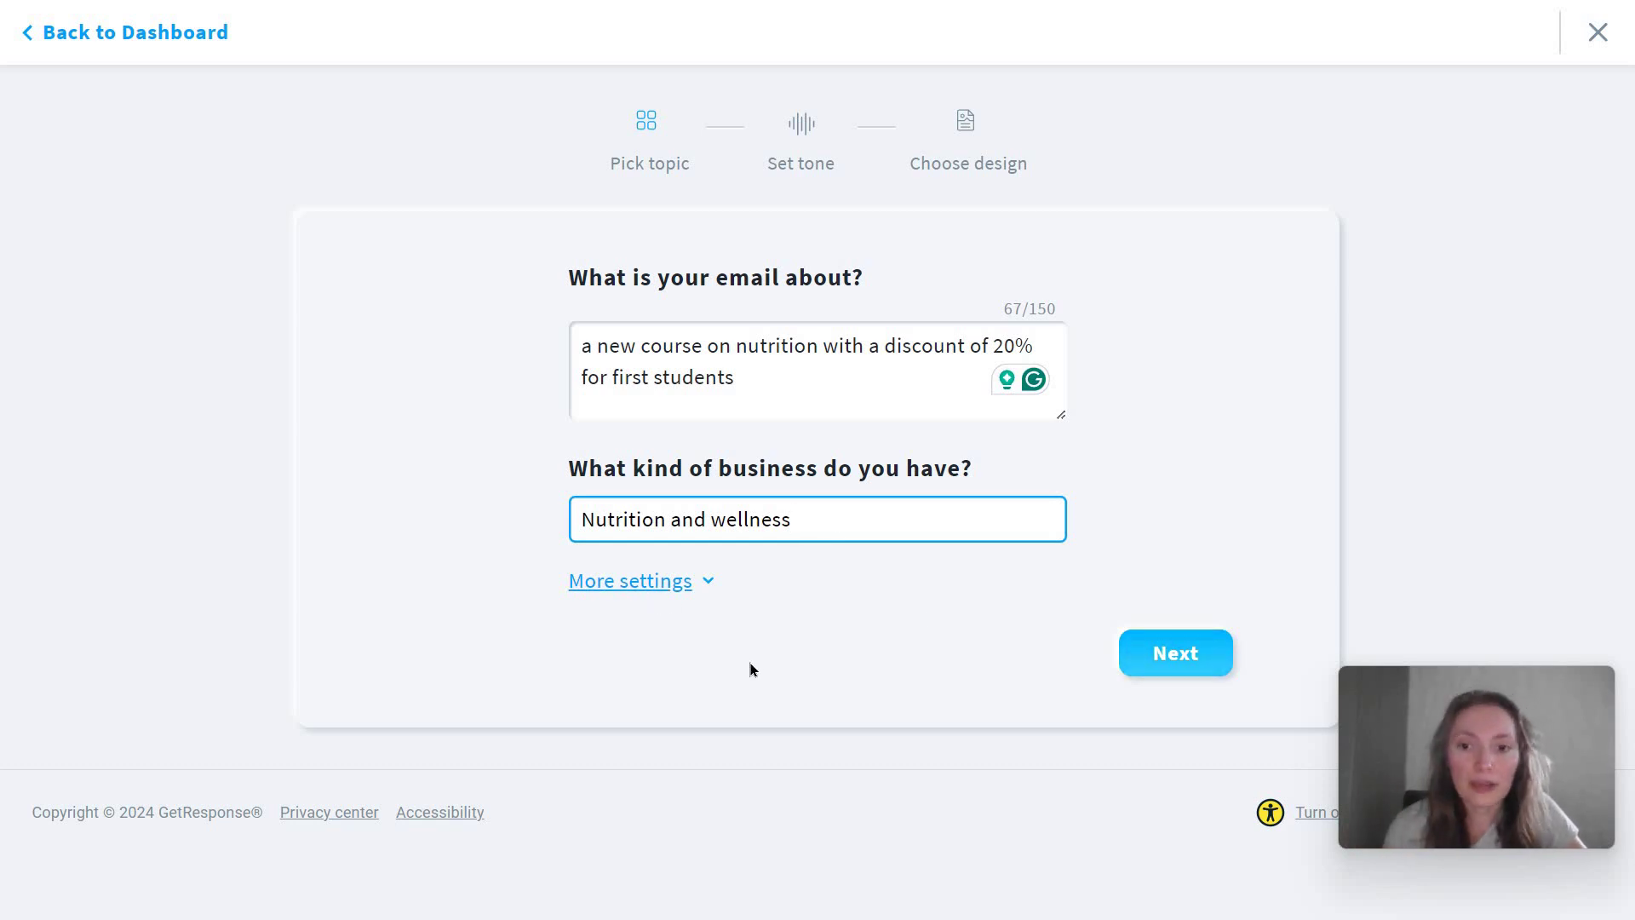
Choose Sale email as the email type and continue to the tone step
scroll(750, 668, down, 3)
scroll(805, 600, up, 1)
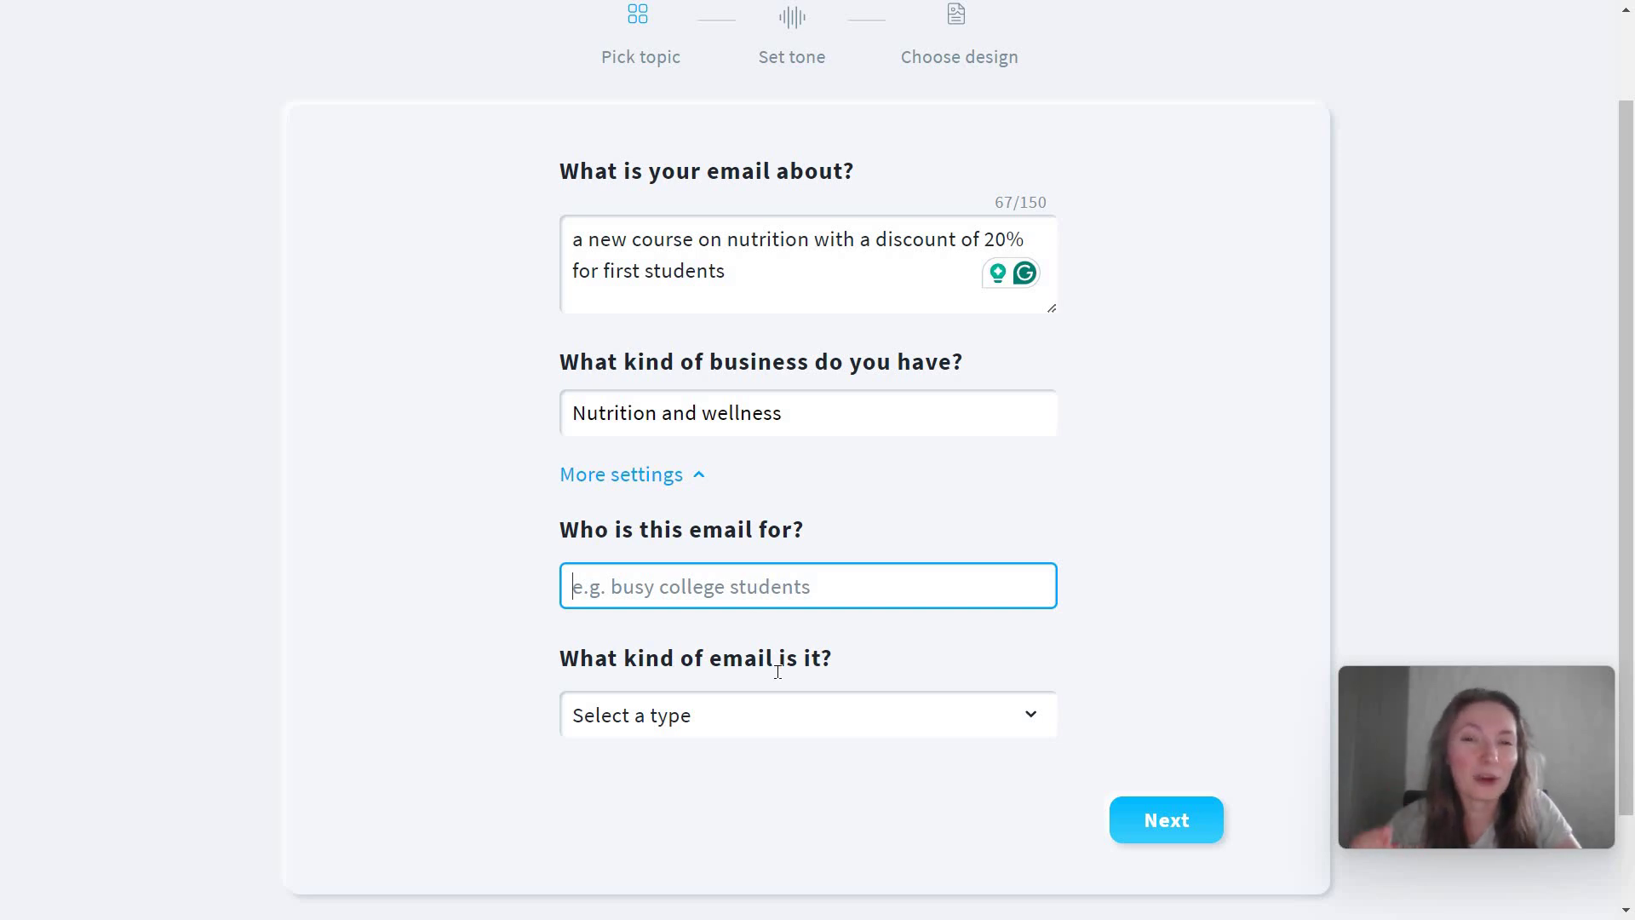
scroll(776, 658, up, 1)
scroll(809, 715, down, 2)
scroll(809, 716, up, 1)
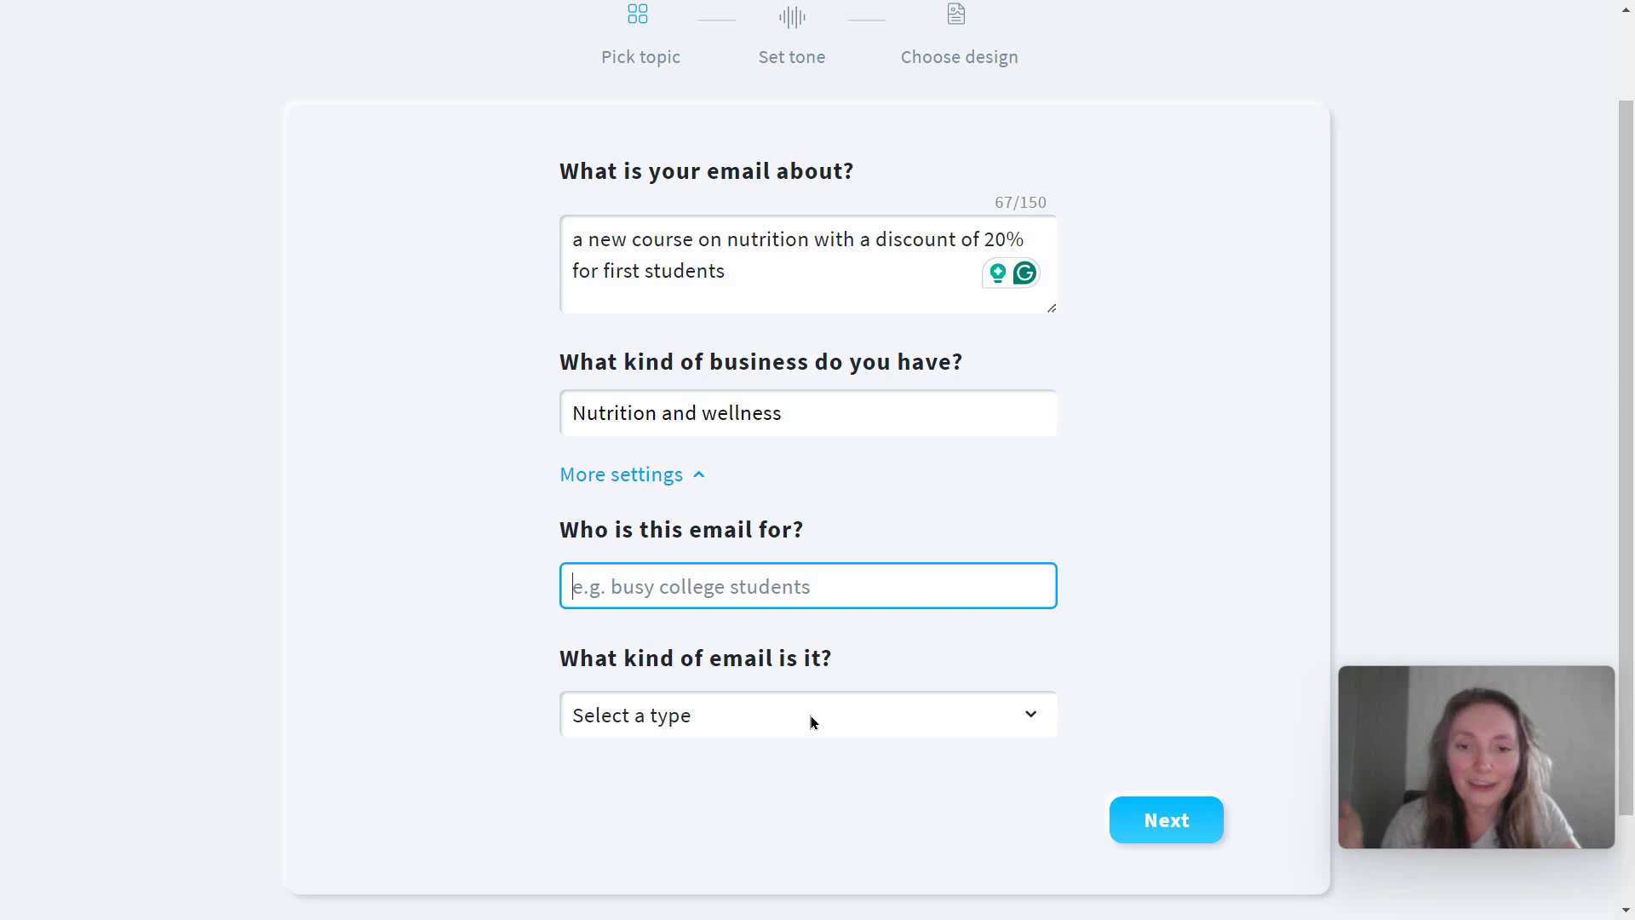
click(809, 720)
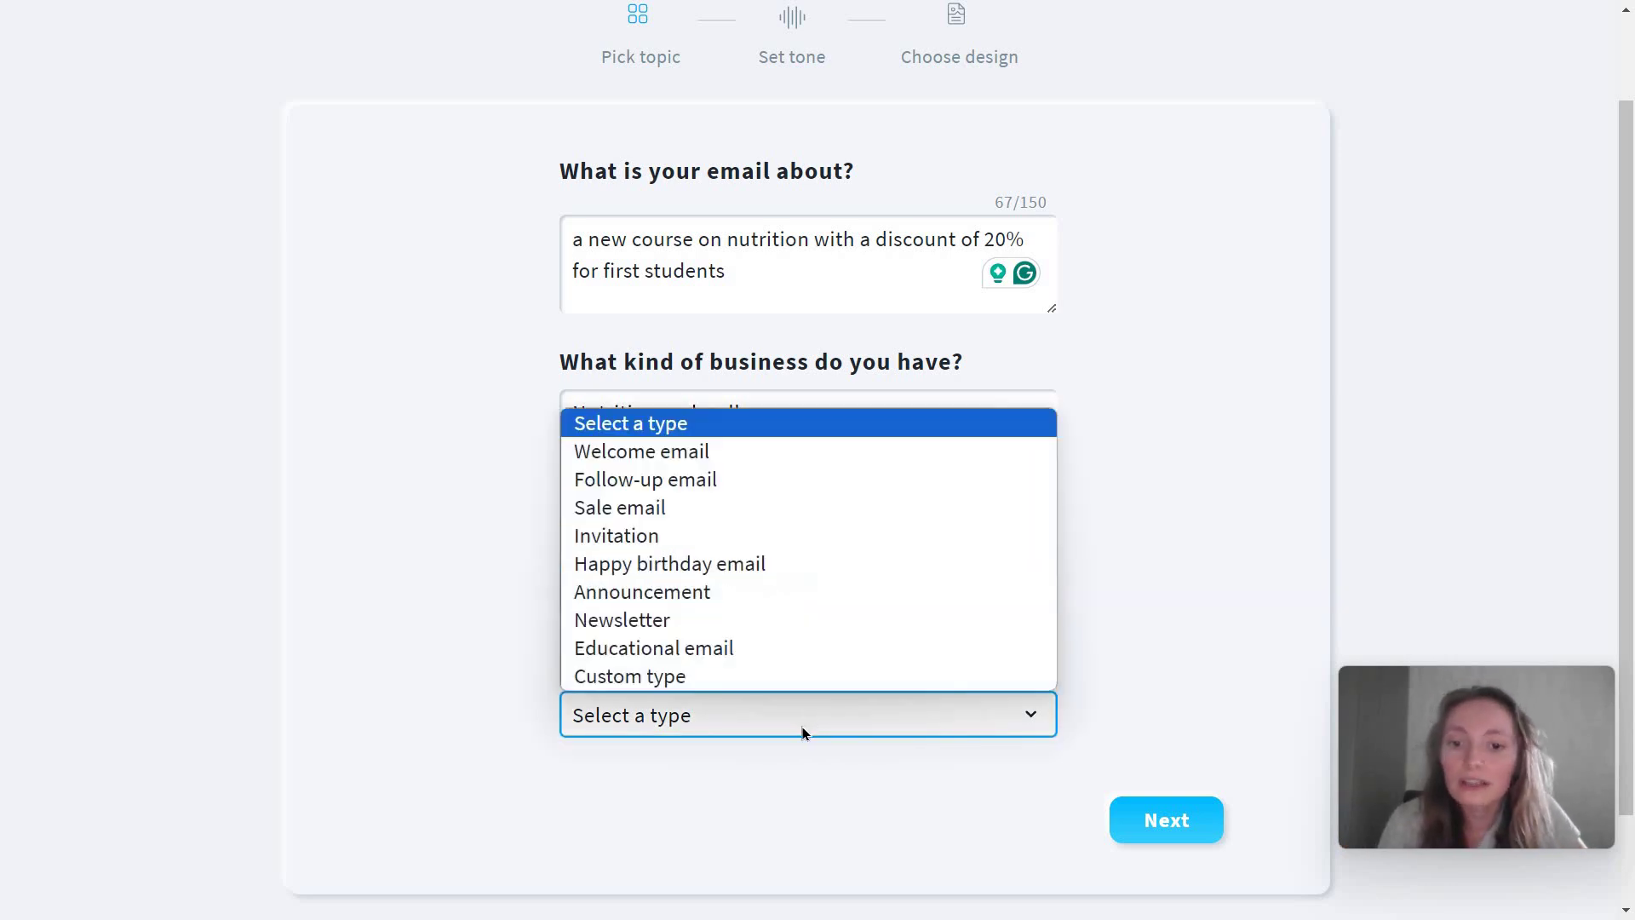
click(803, 733)
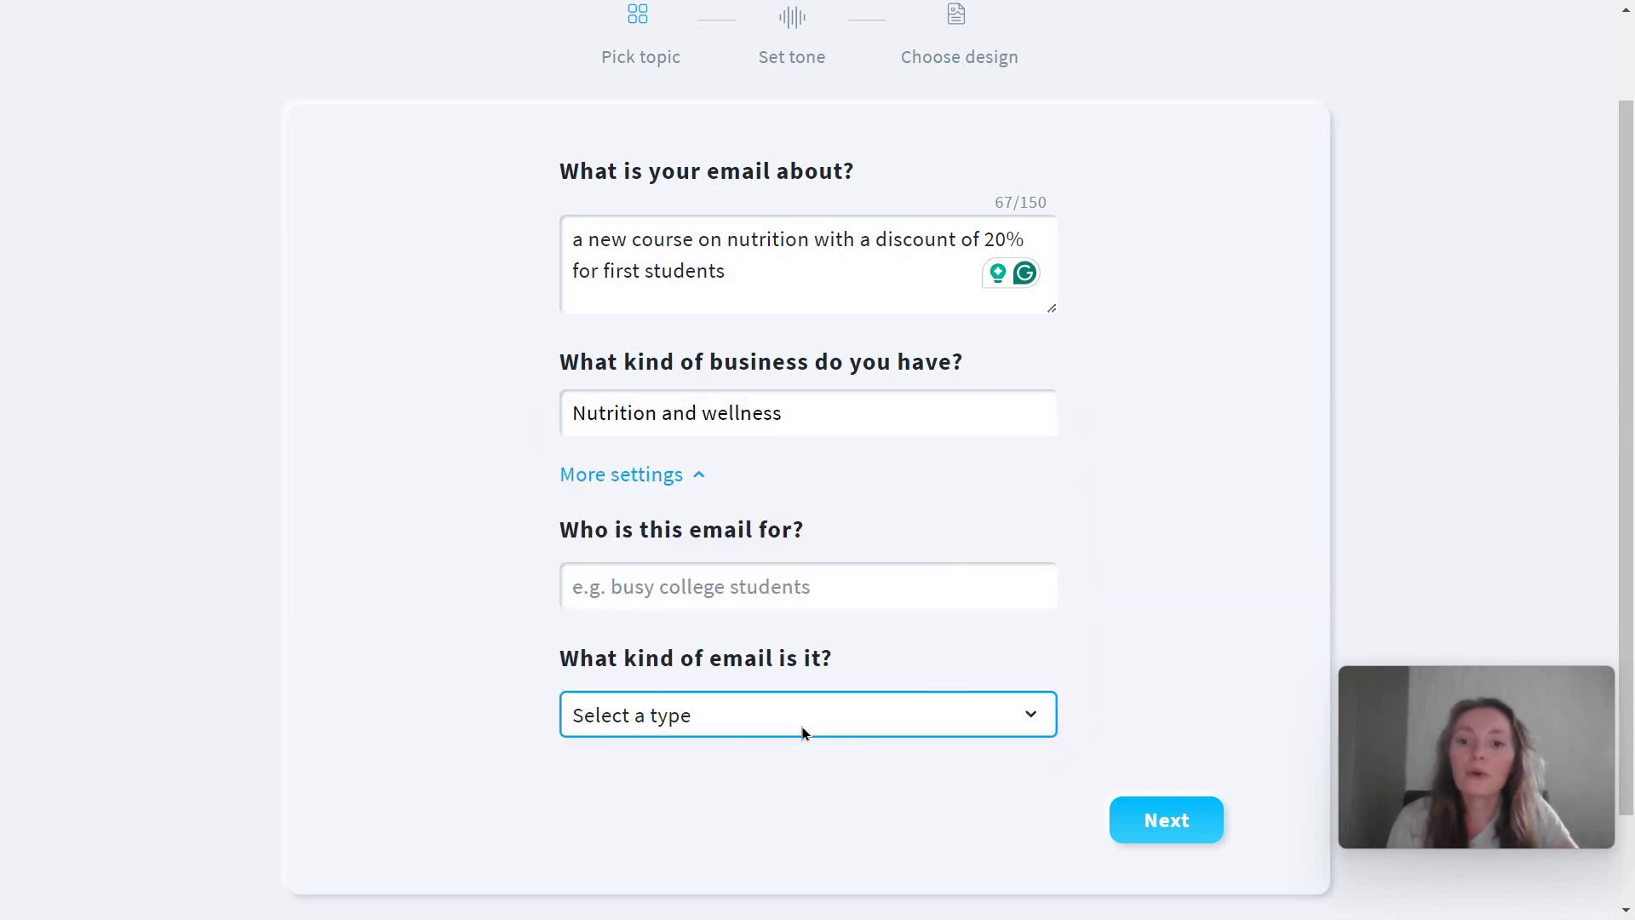
click(757, 736)
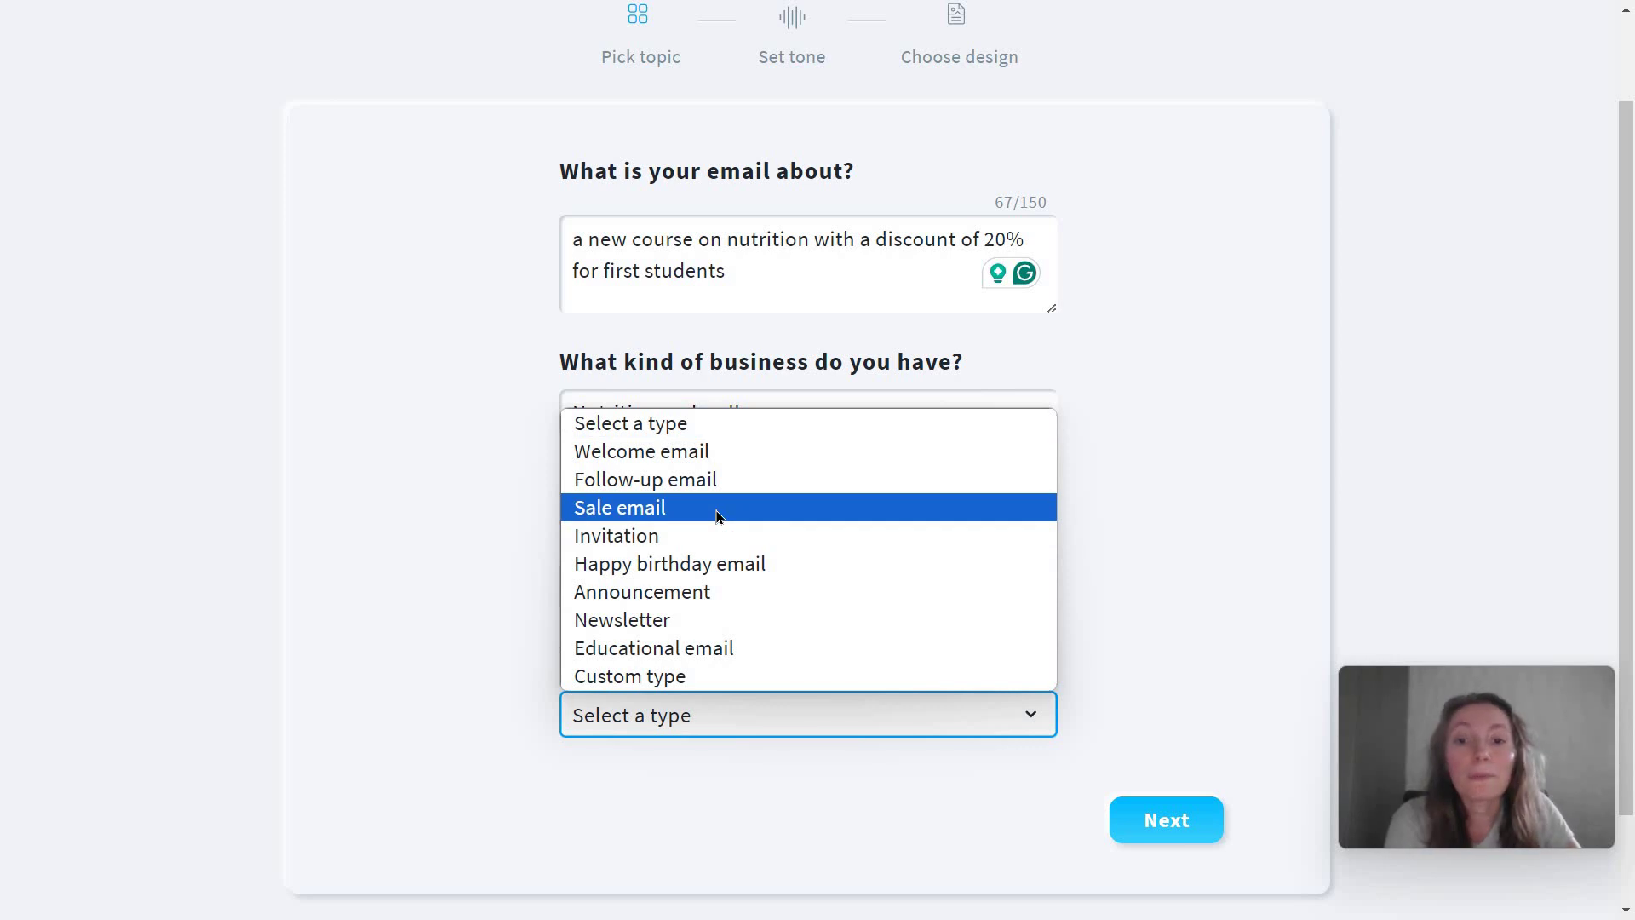
key(Return)
key(Return)
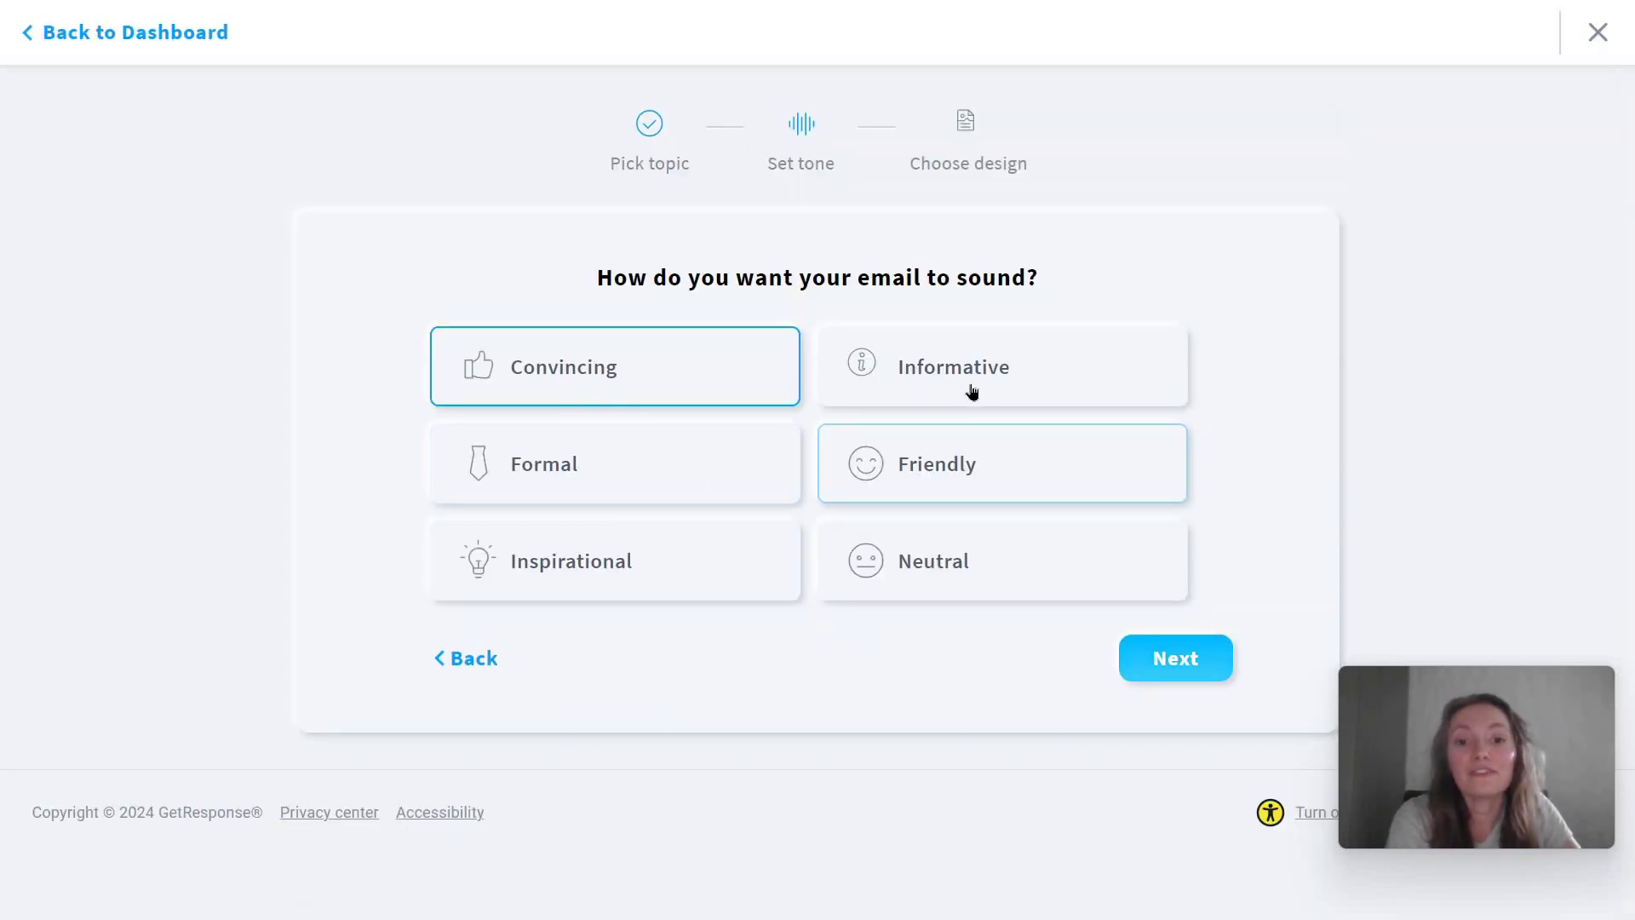
Keep the default tone, pick the Text only layout, and generate the 'Transform Your Health' email
key(Return)
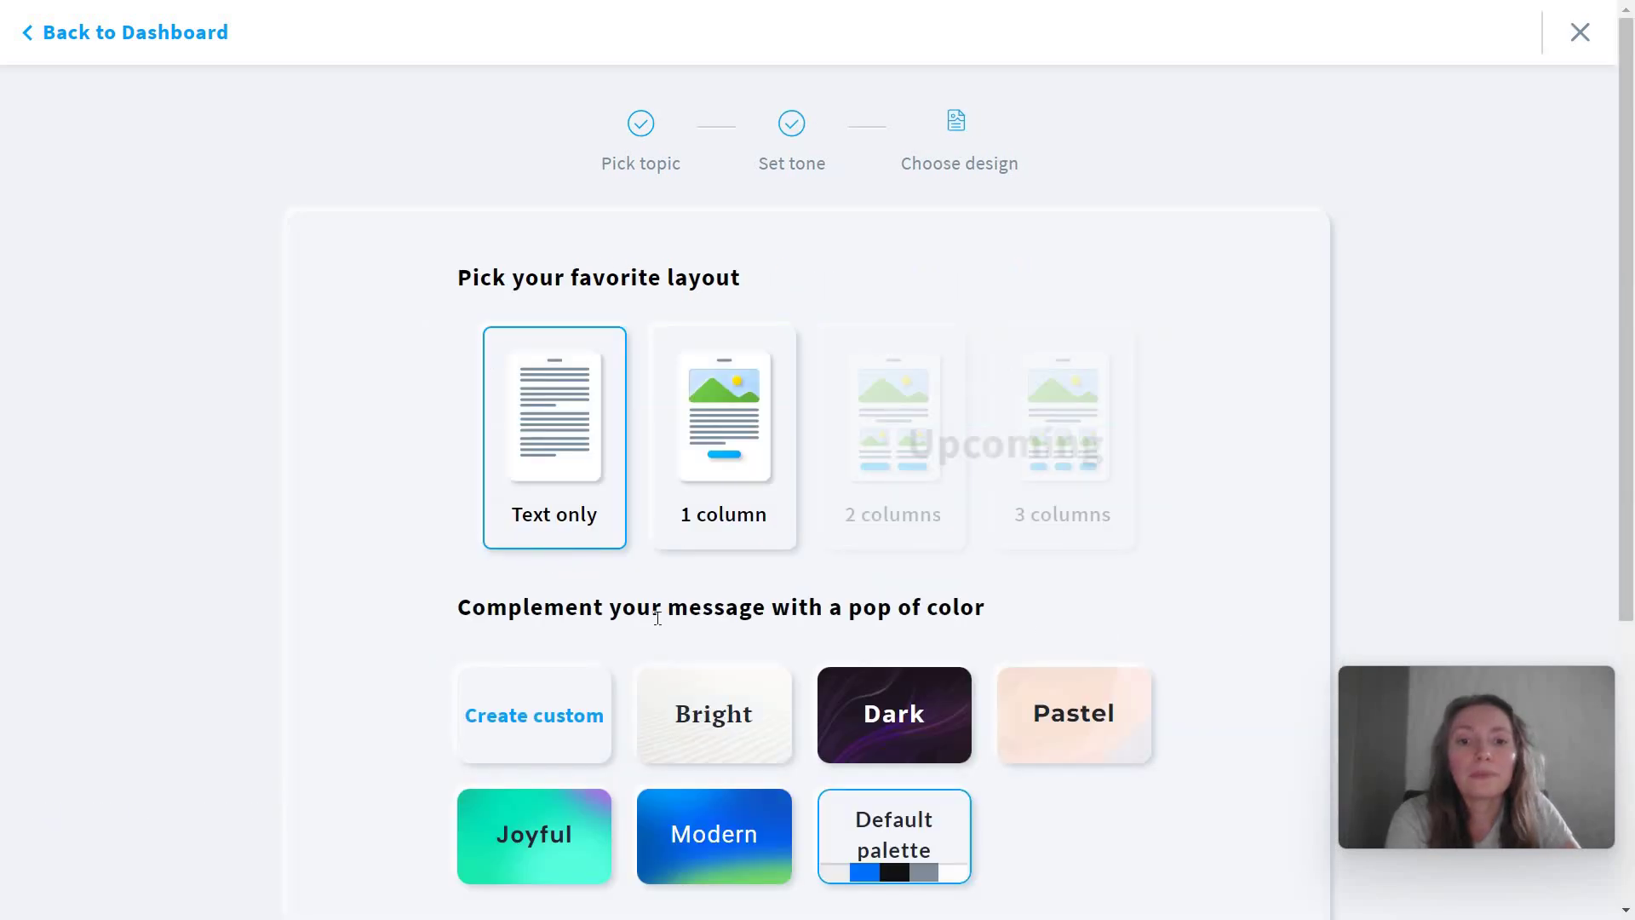
click(731, 546)
scroll(623, 437, down, 2)
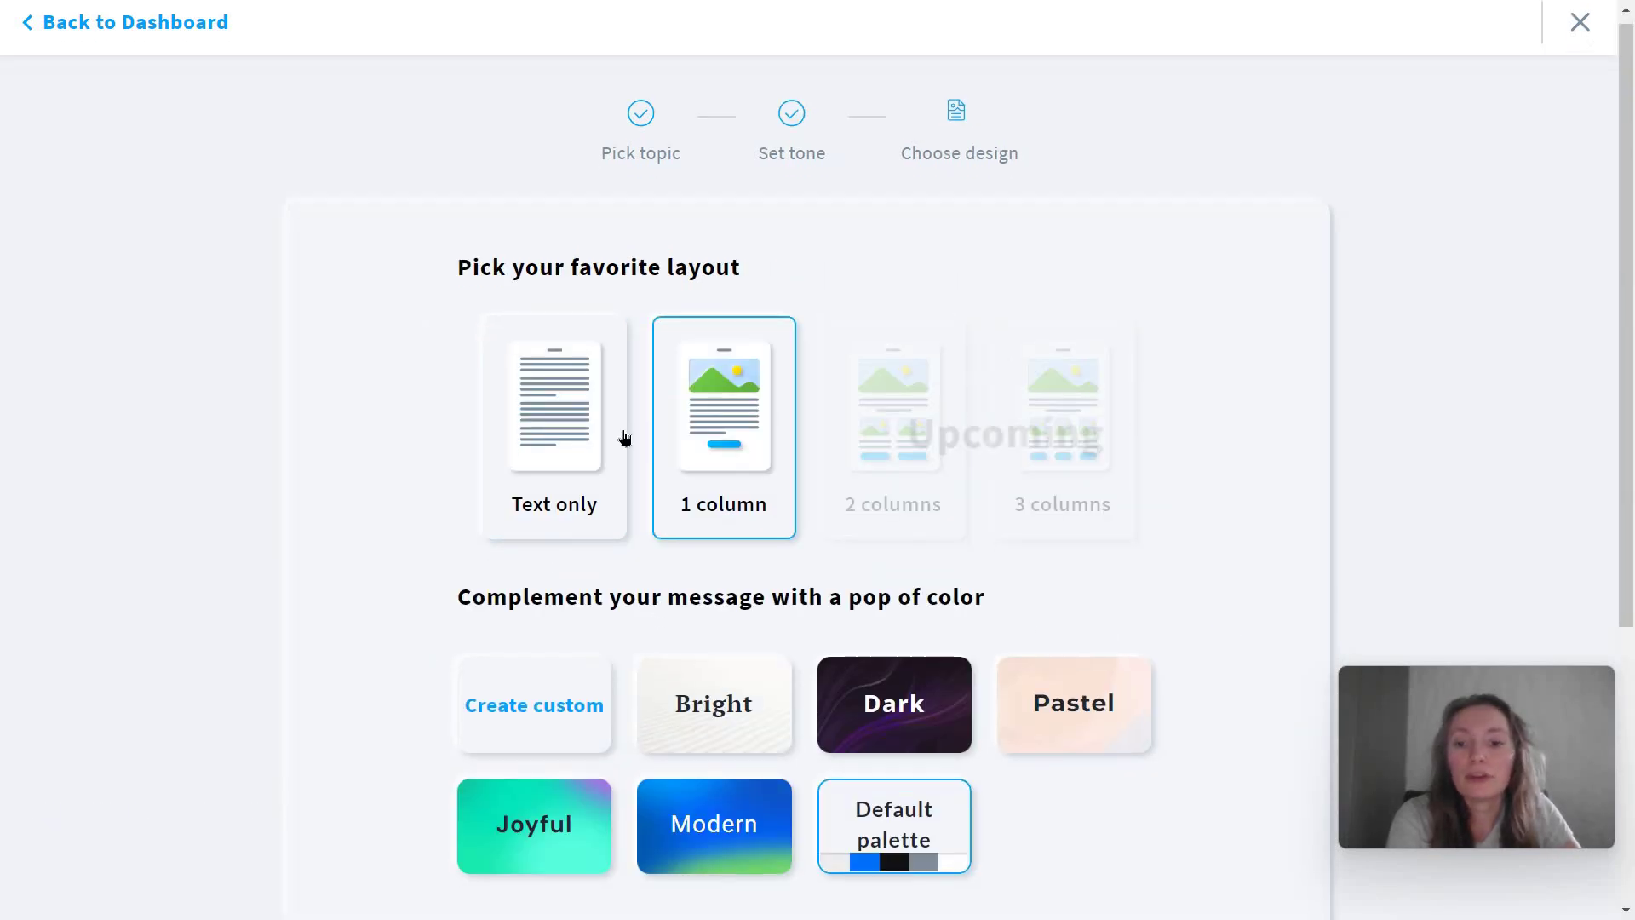
key(Left)
scroll(679, 573, up, 2)
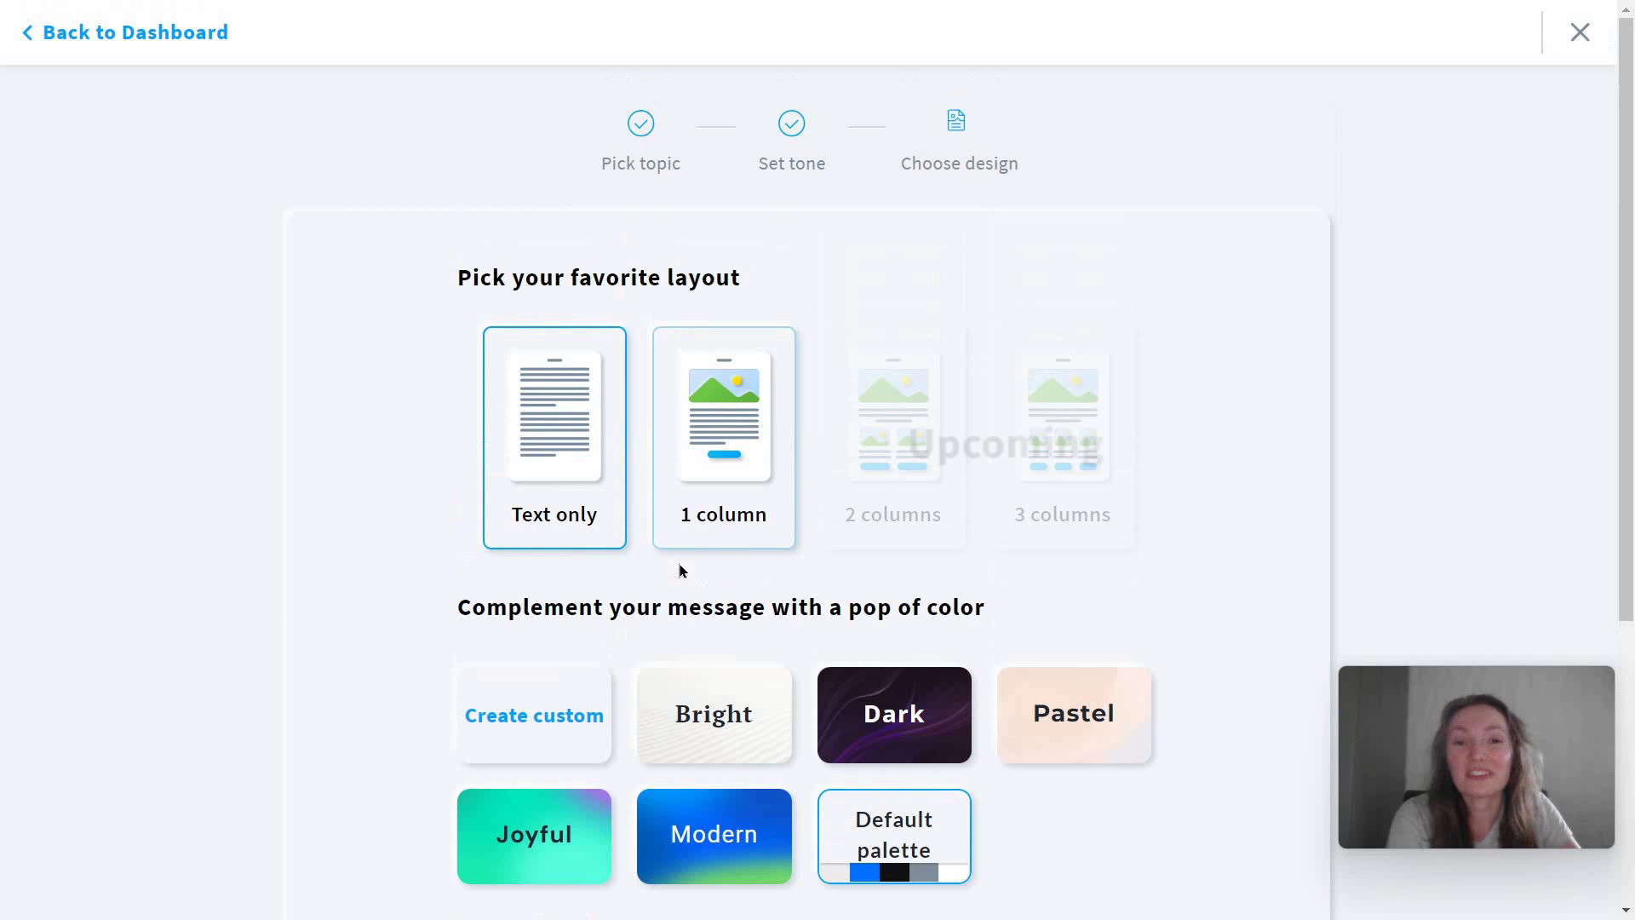
scroll(678, 573, down, 2)
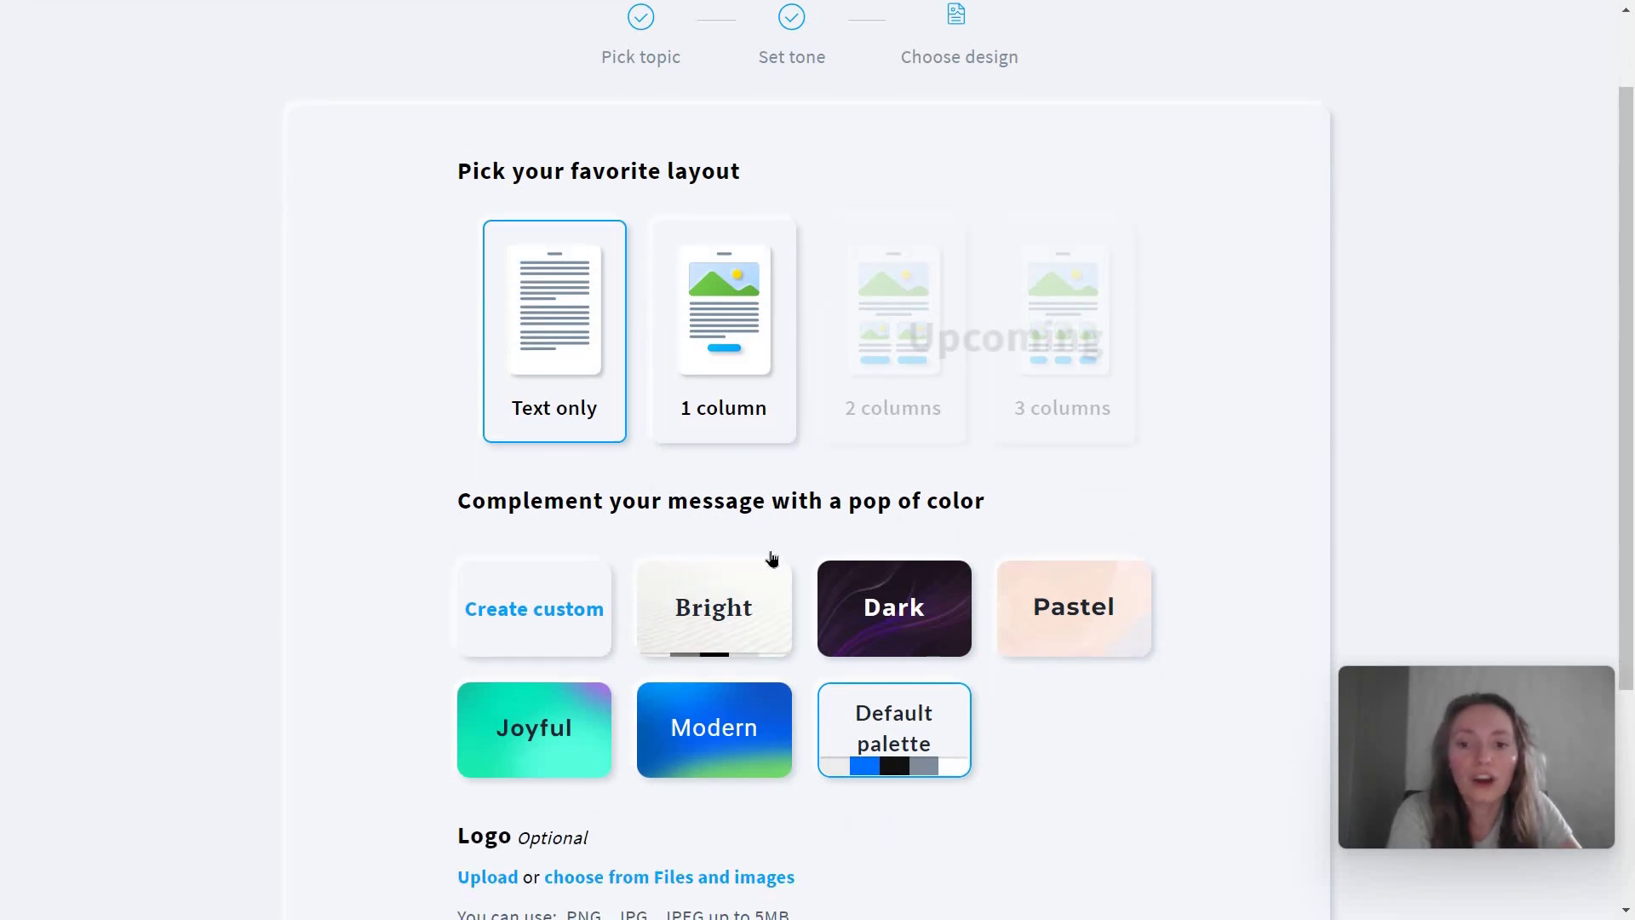
scroll(1019, 458, down, 2)
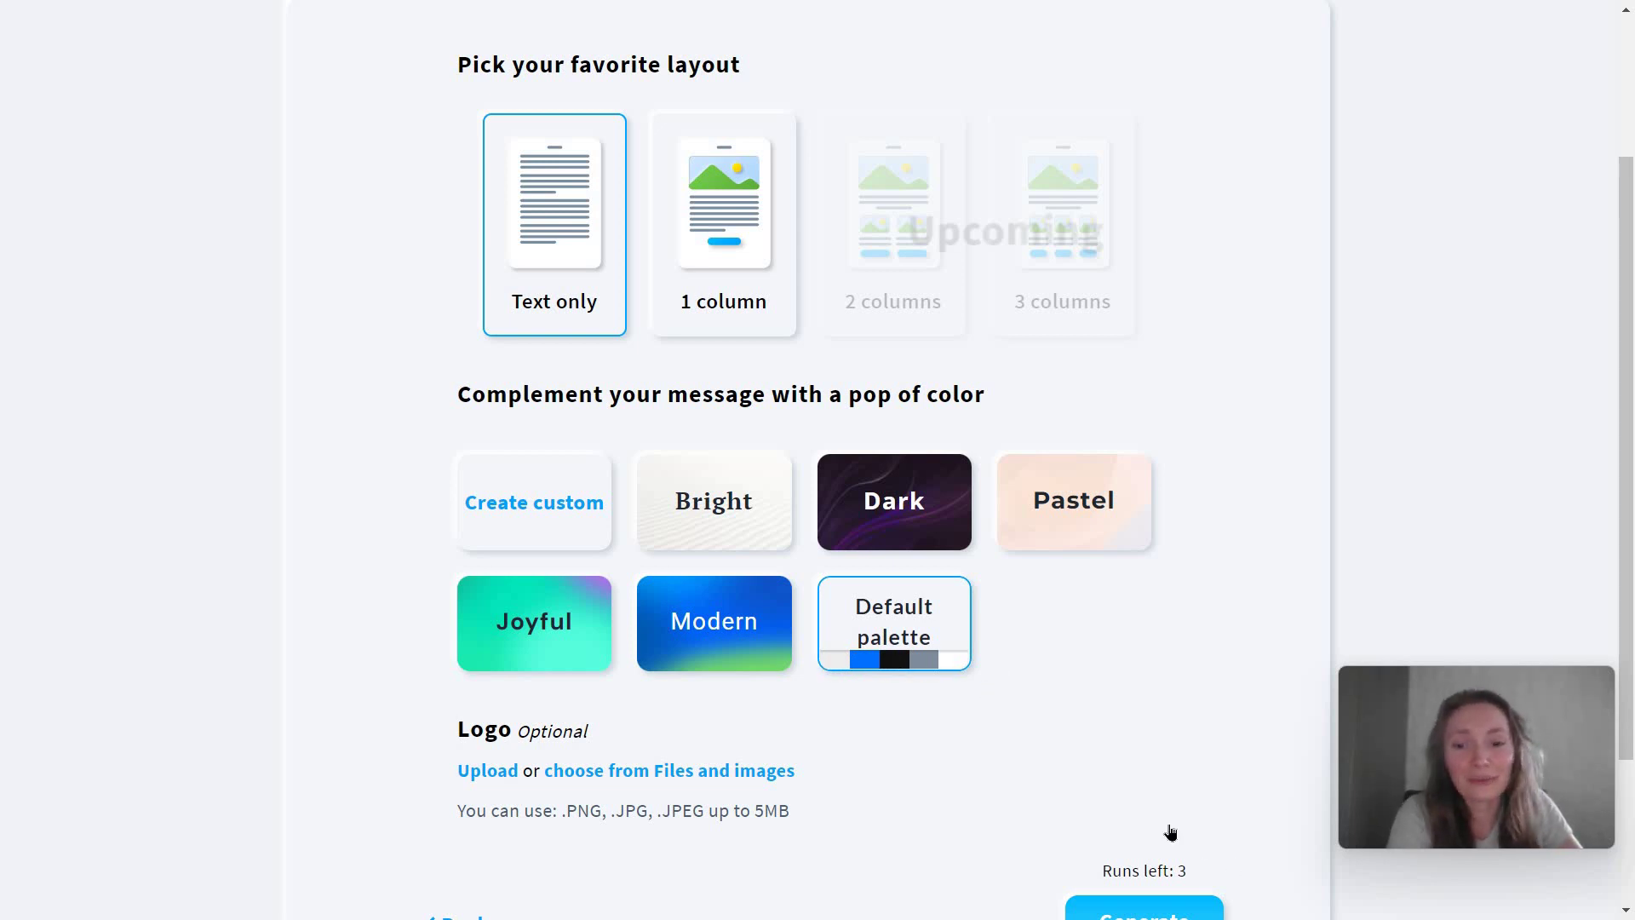
scroll(1171, 832, down, 2)
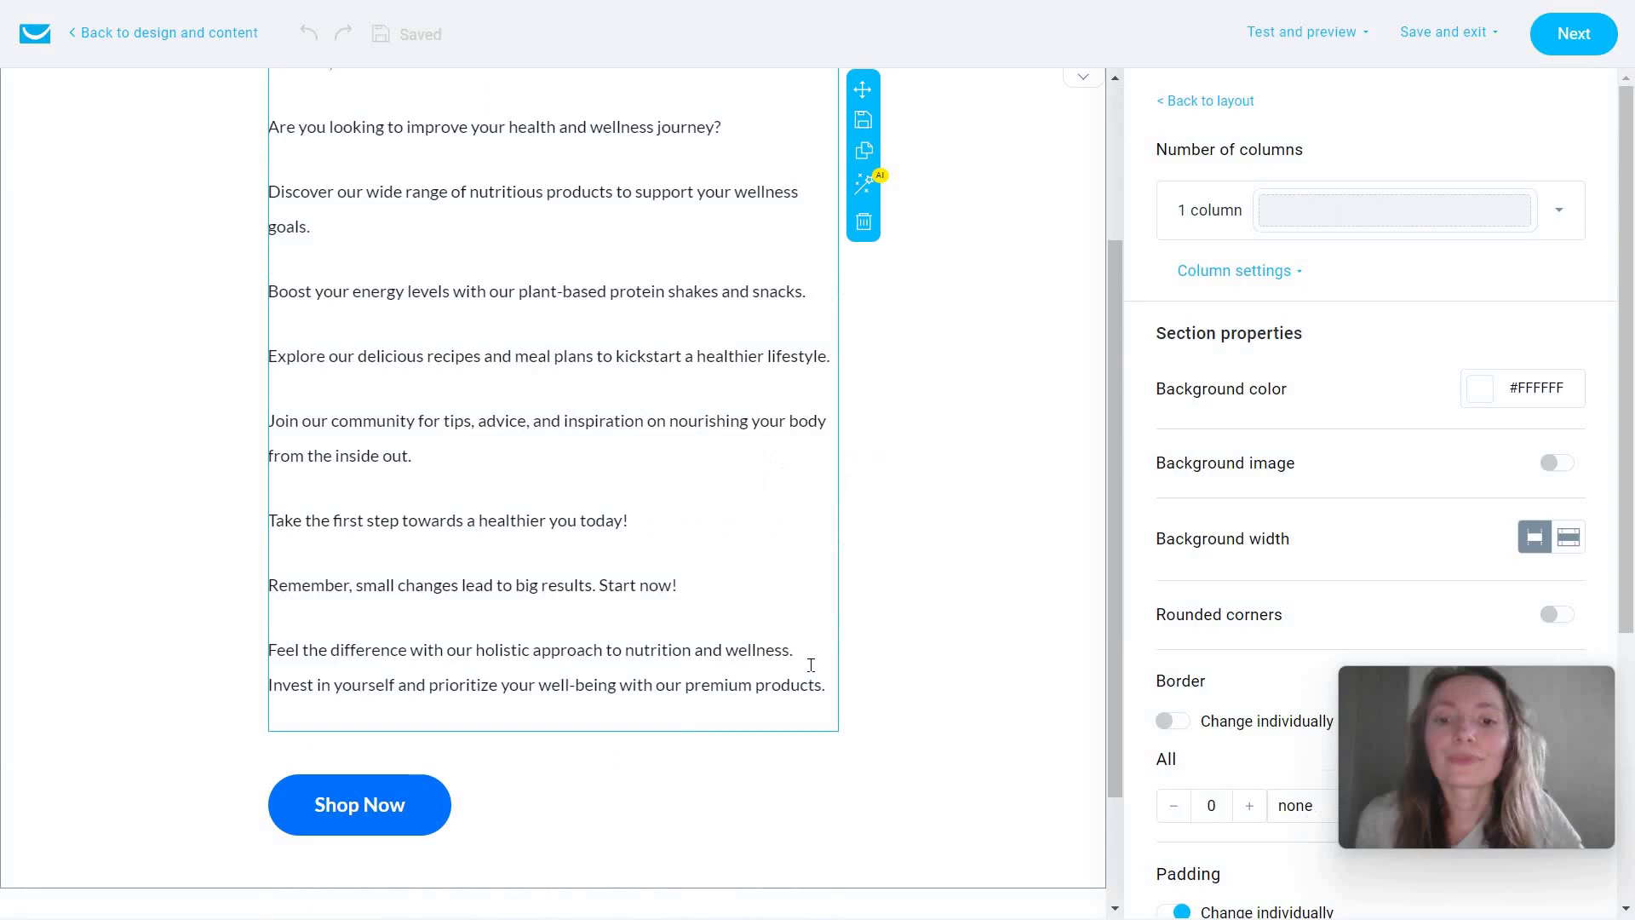
scroll(953, 646, down, 2)
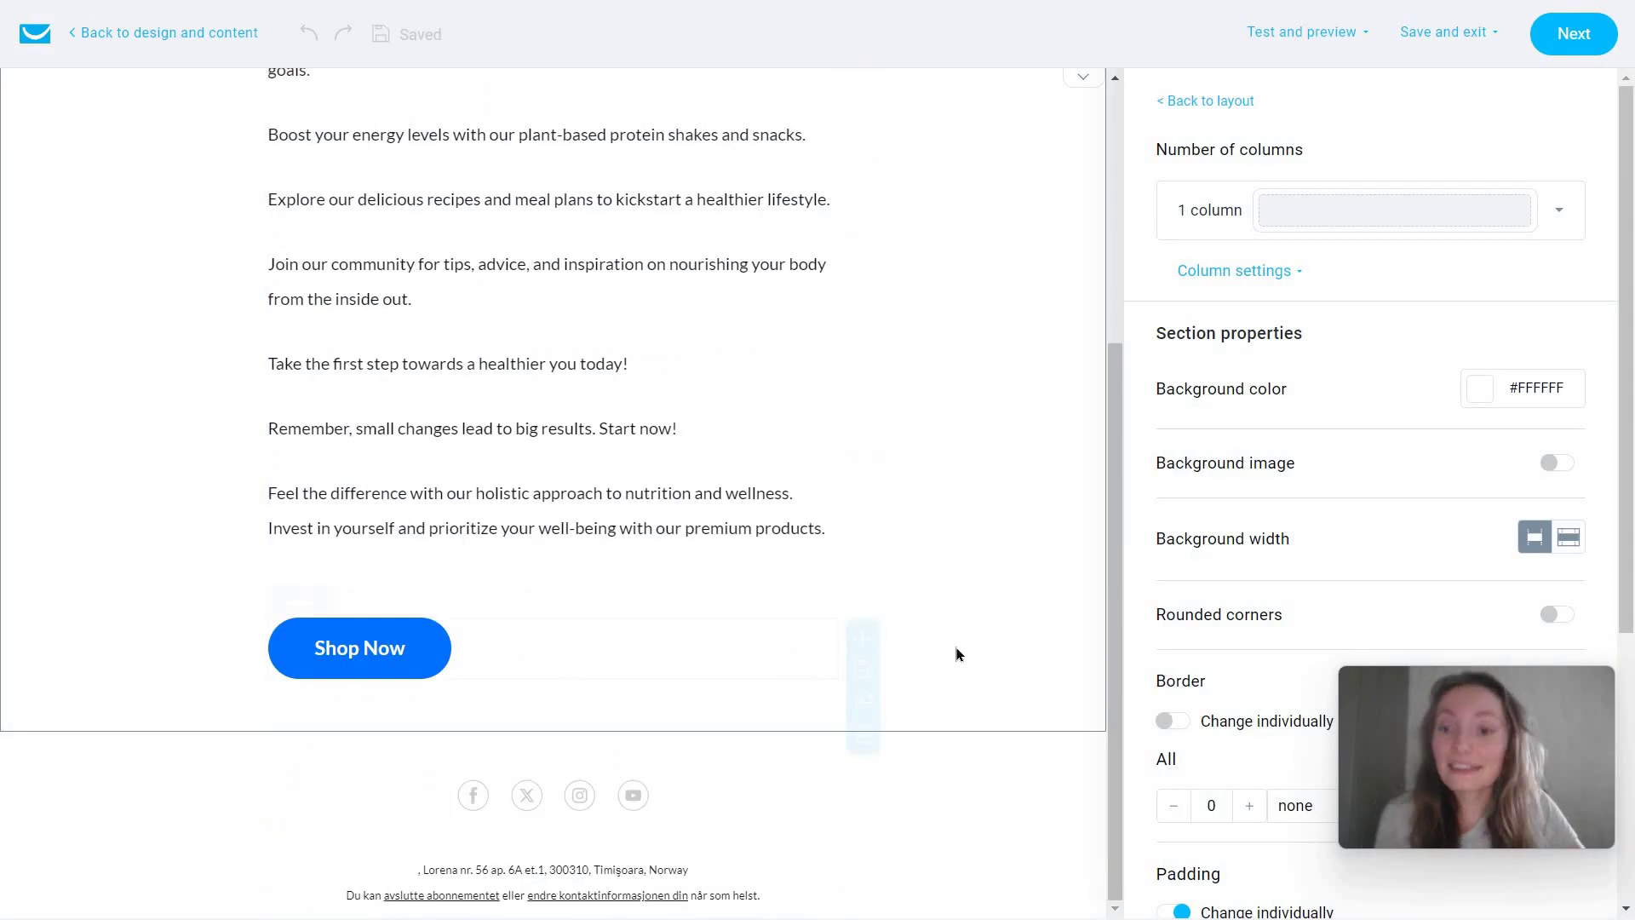
scroll(954, 646, up, 5)
click(809, 699)
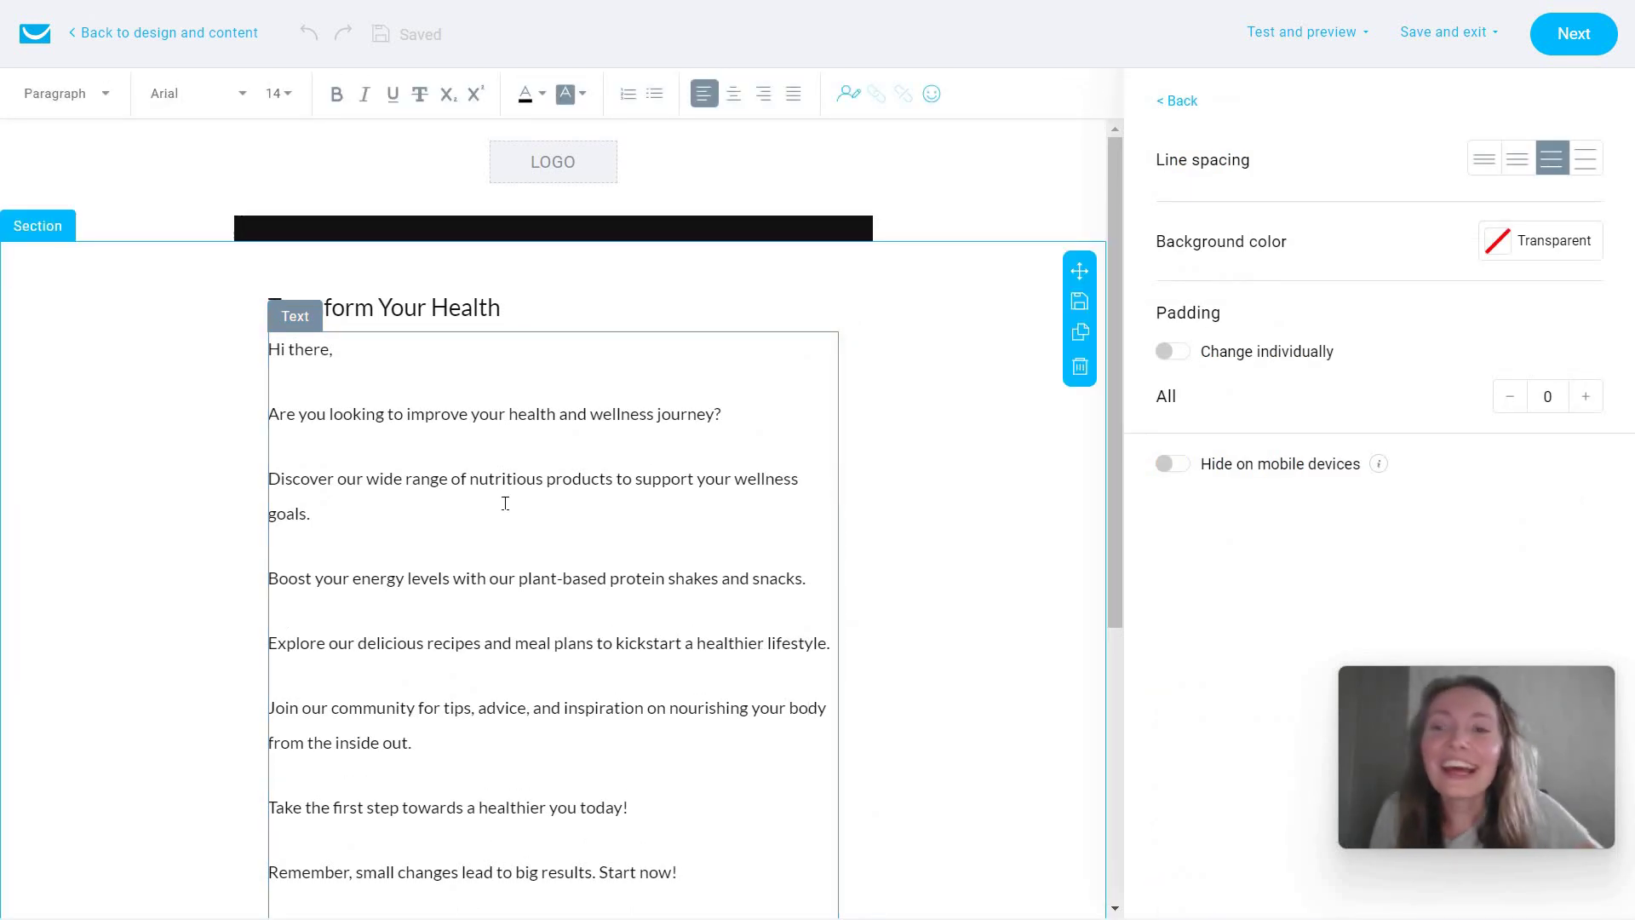
scroll(511, 511, down, 4)
scroll(539, 517, up, 4)
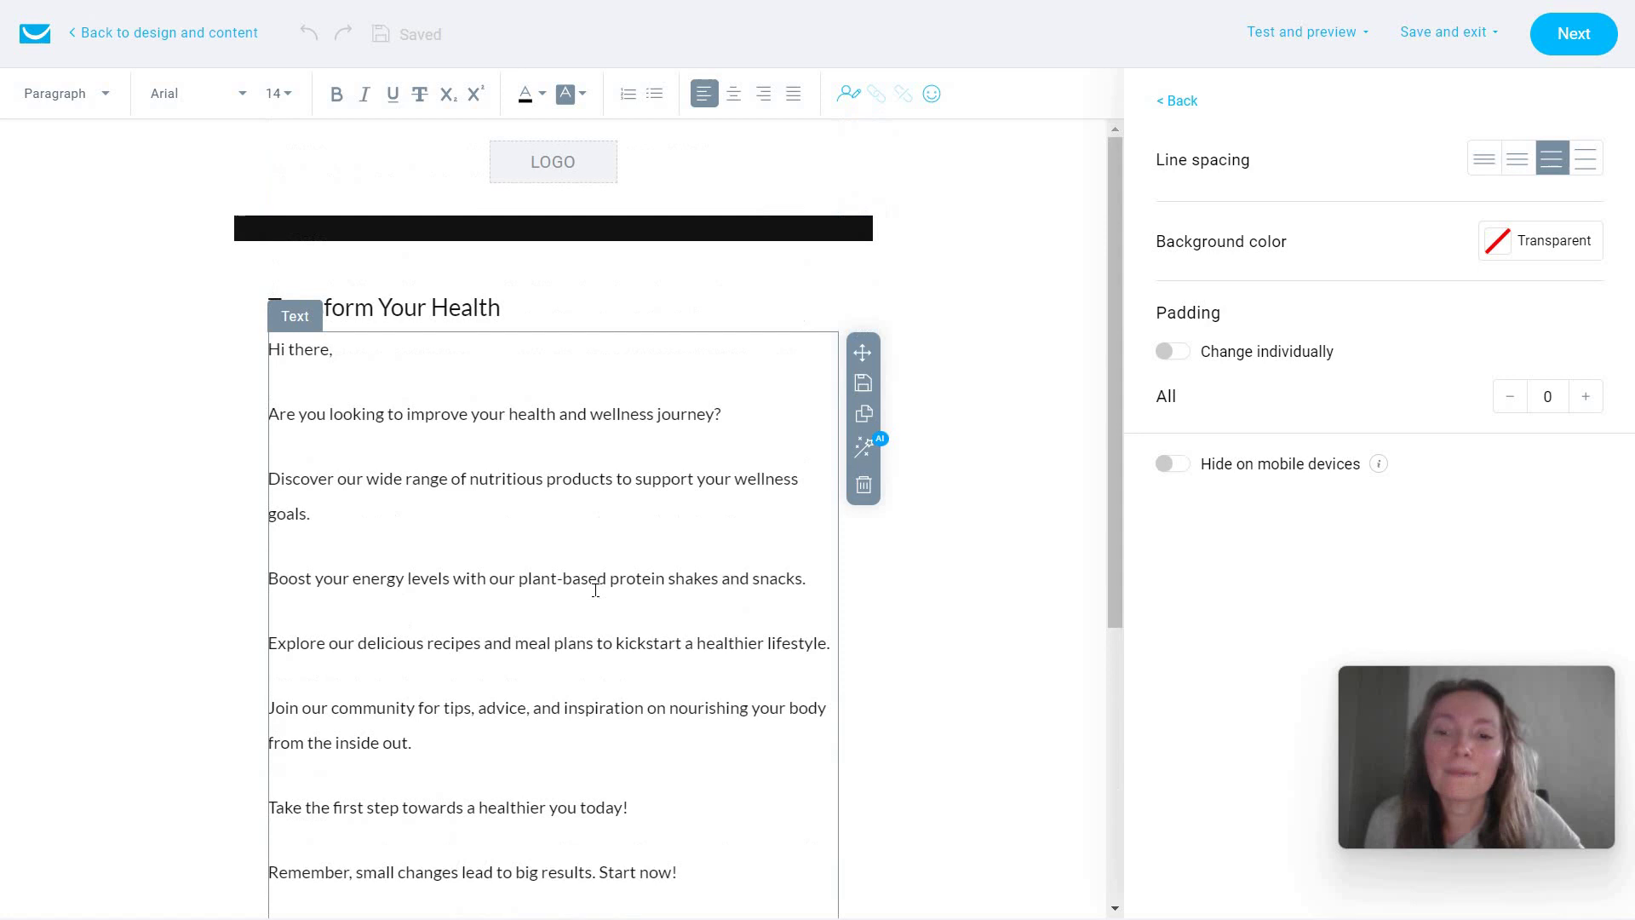
scroll(477, 639, down, 1)
drag(412, 636, 266, 307)
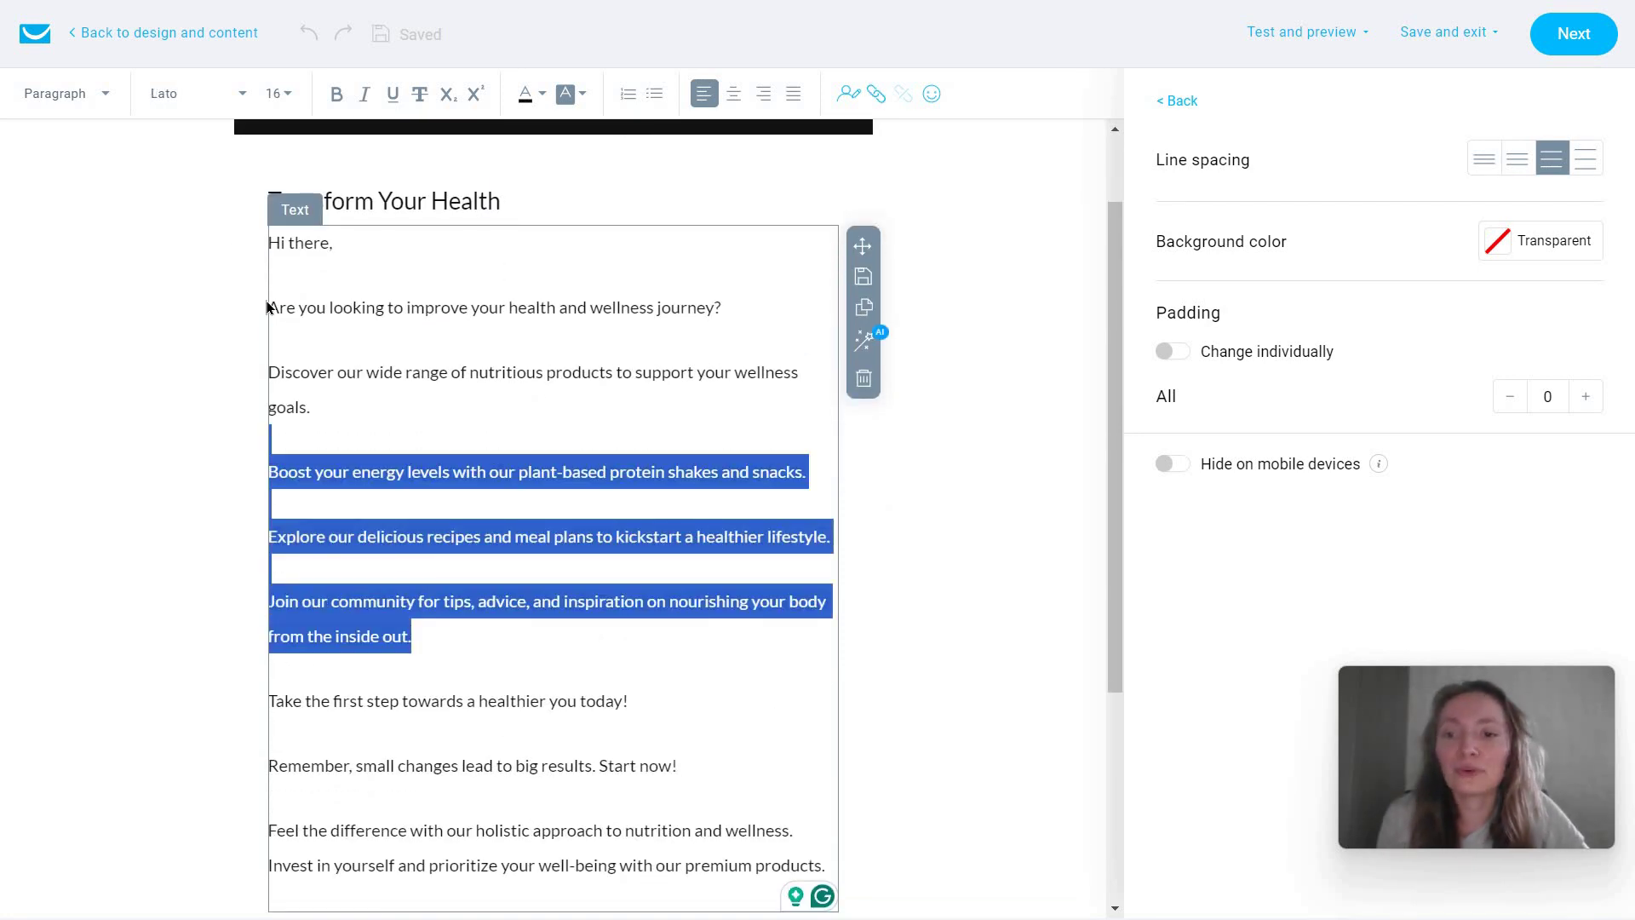
key(BackSpace)
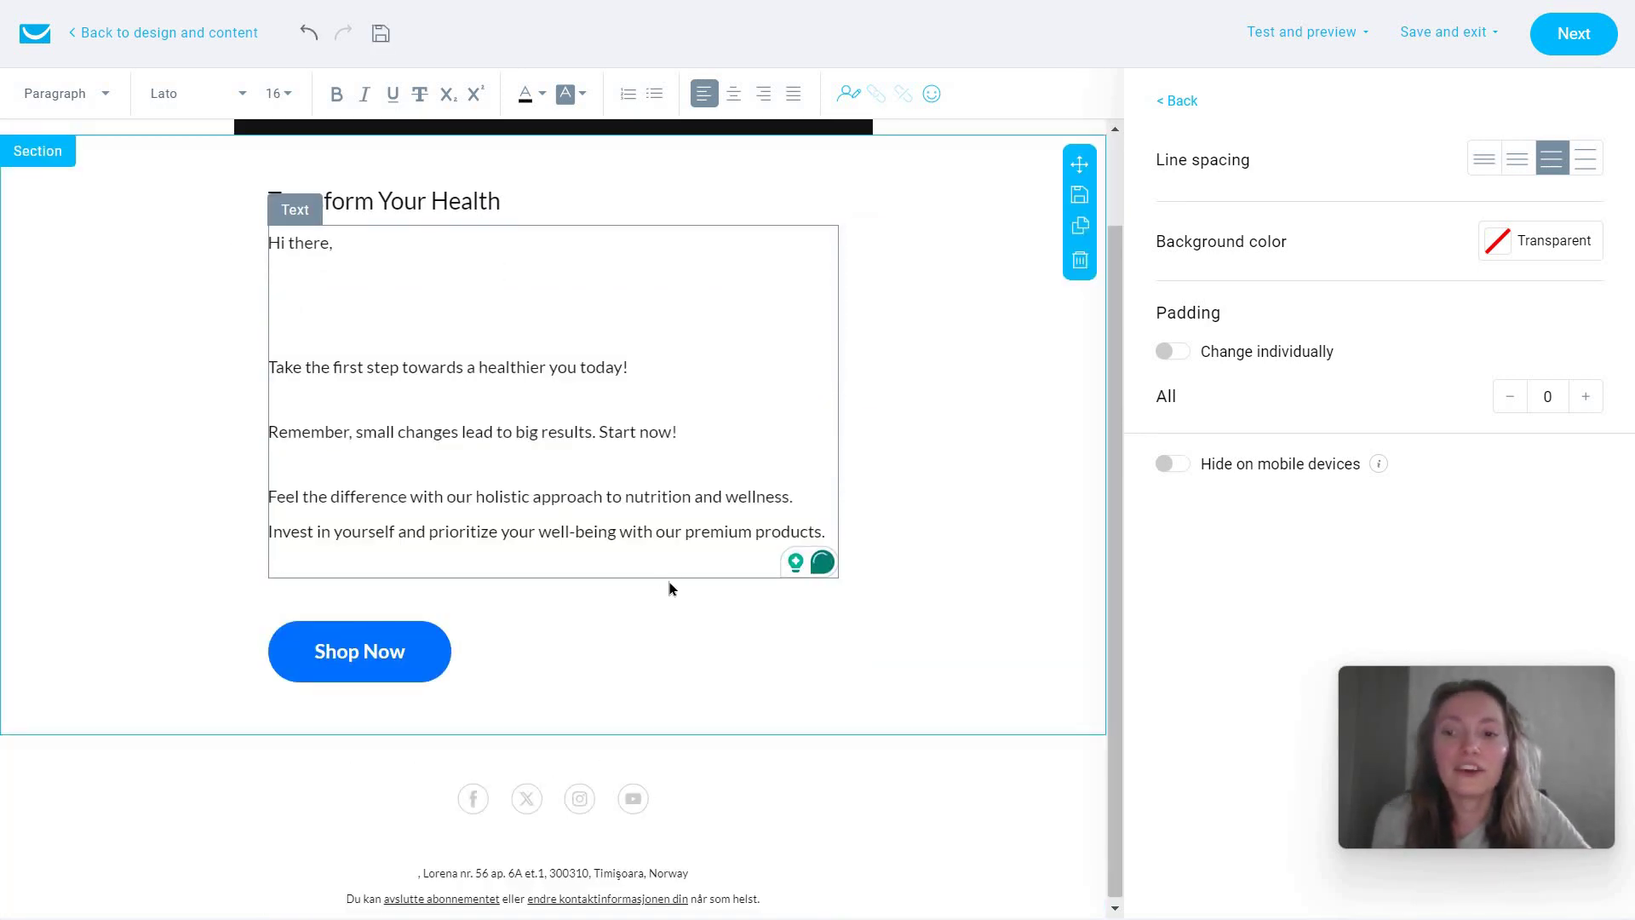
scroll(1016, 402, up, 1)
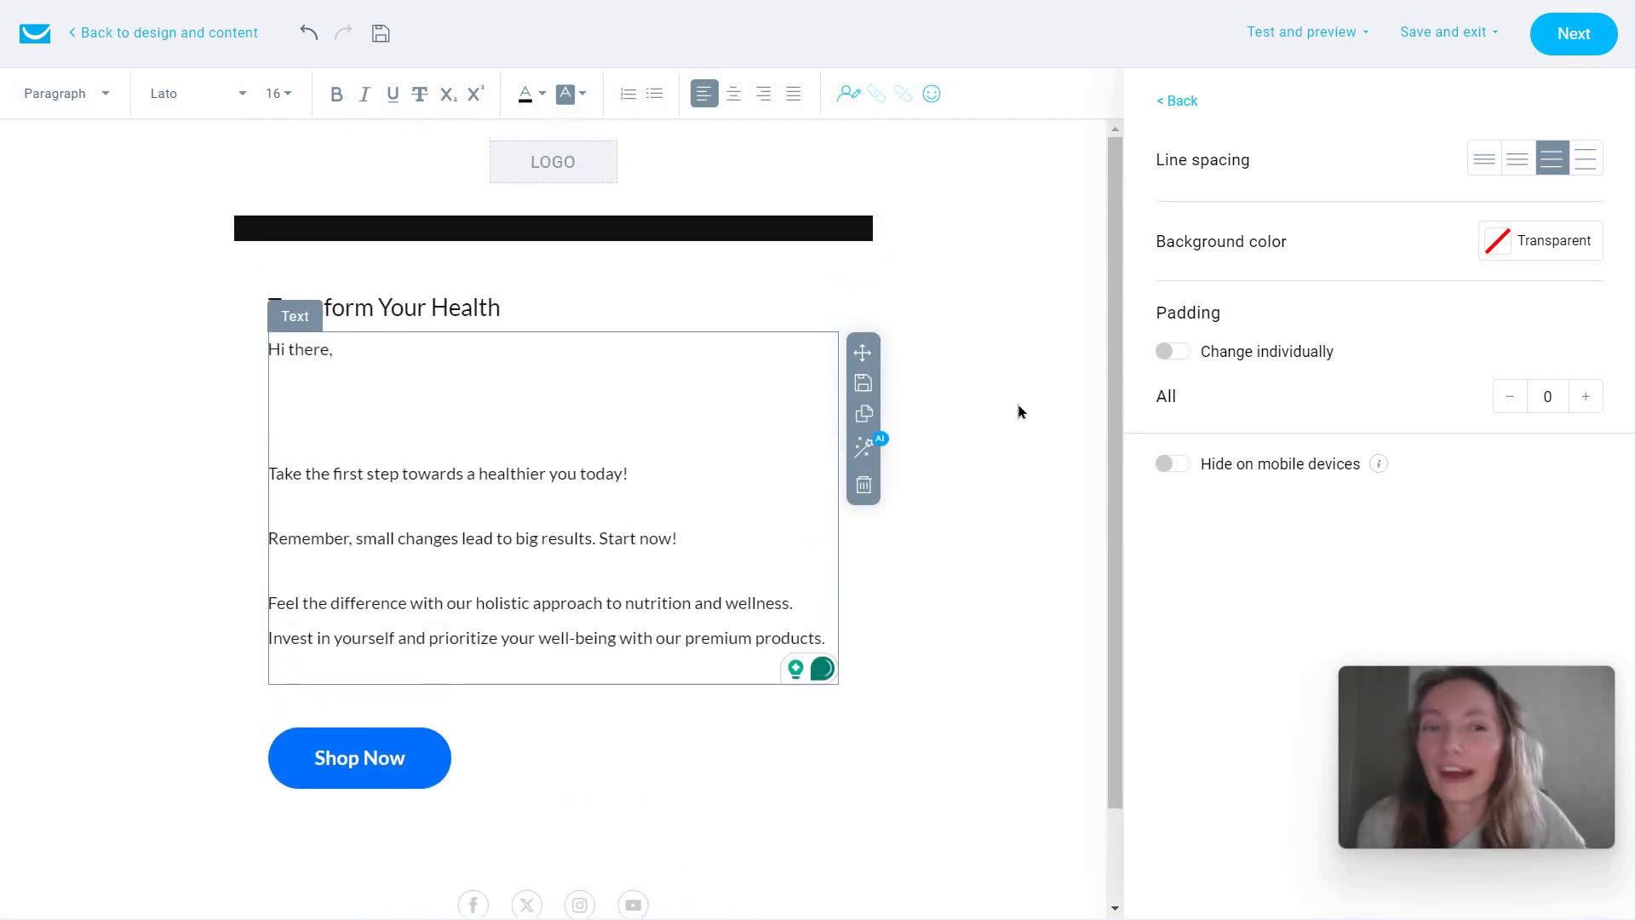
click(1017, 402)
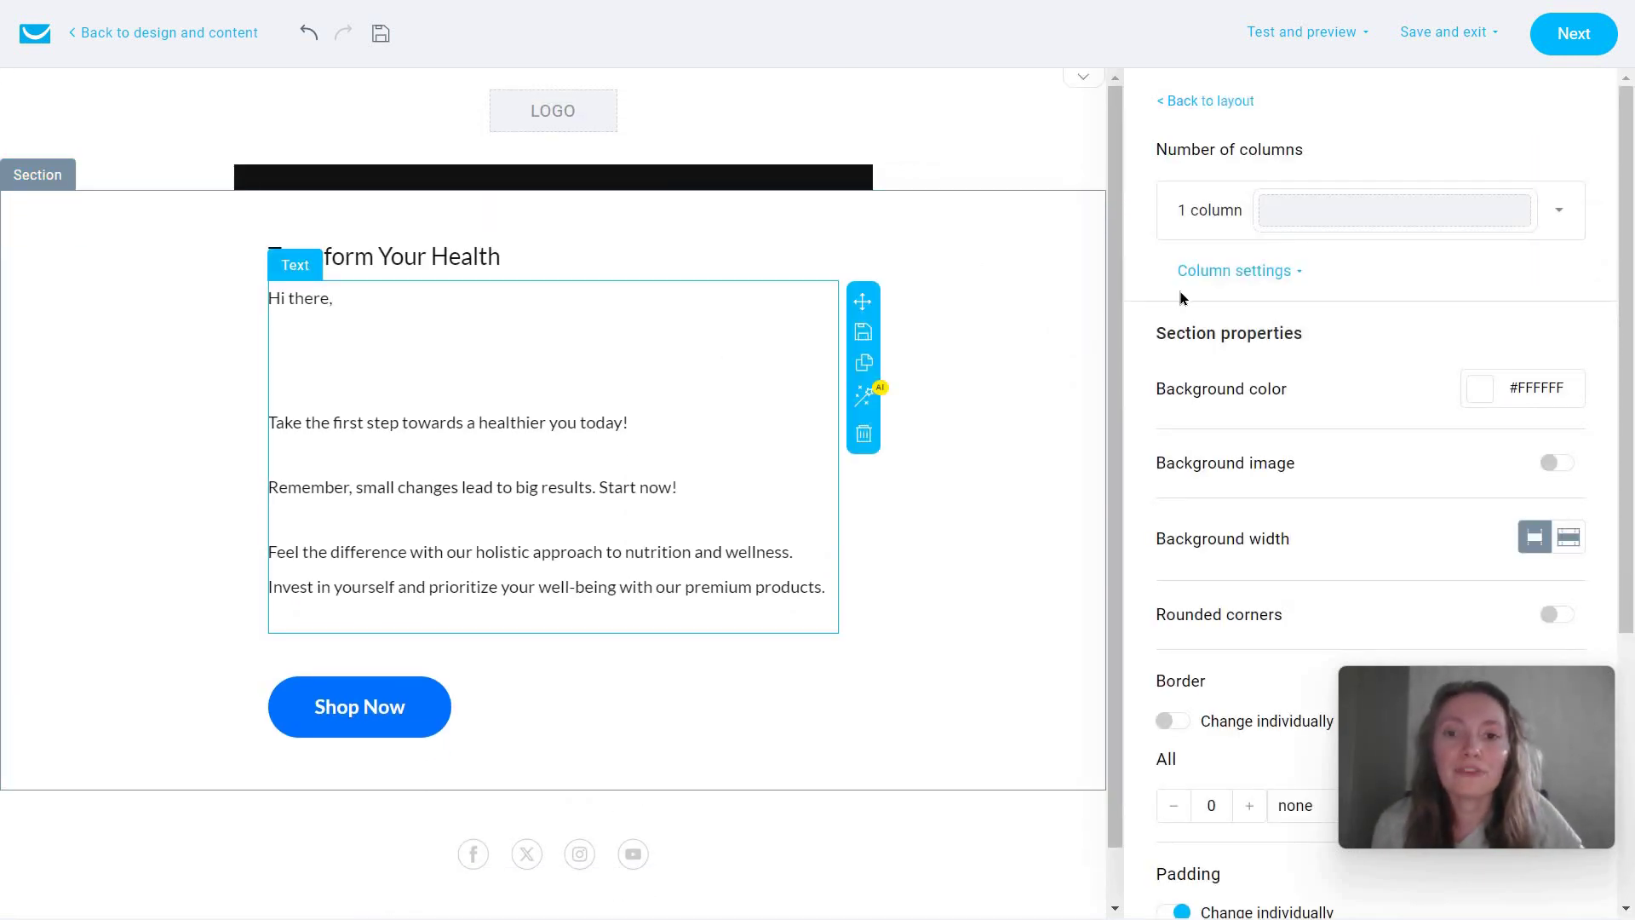
click(822, 379)
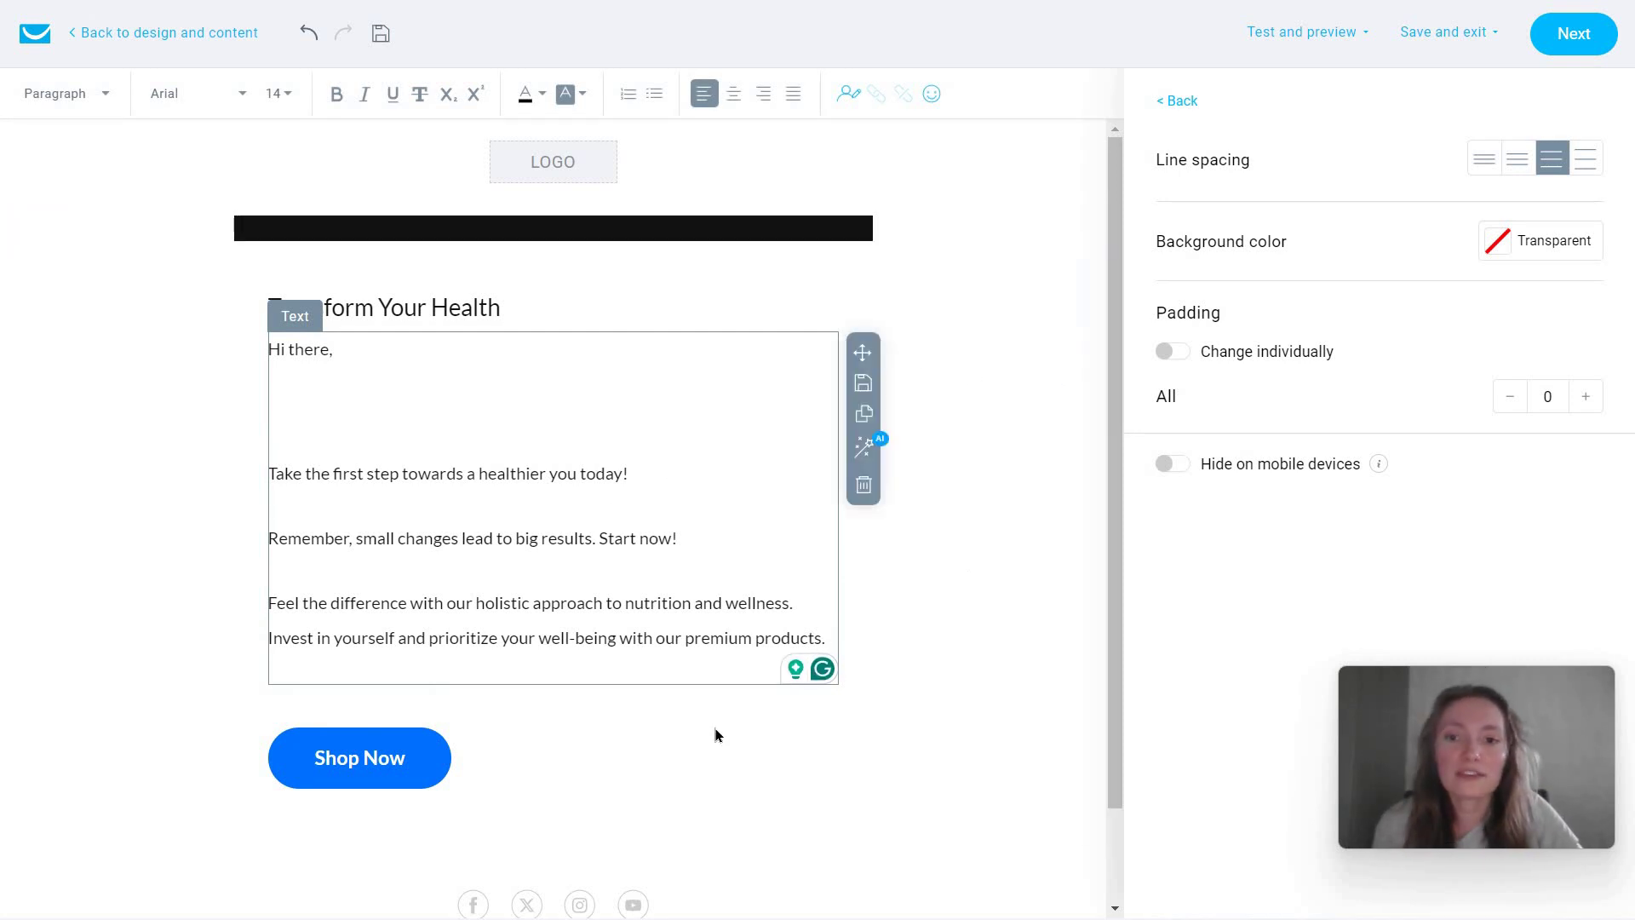
click(595, 474)
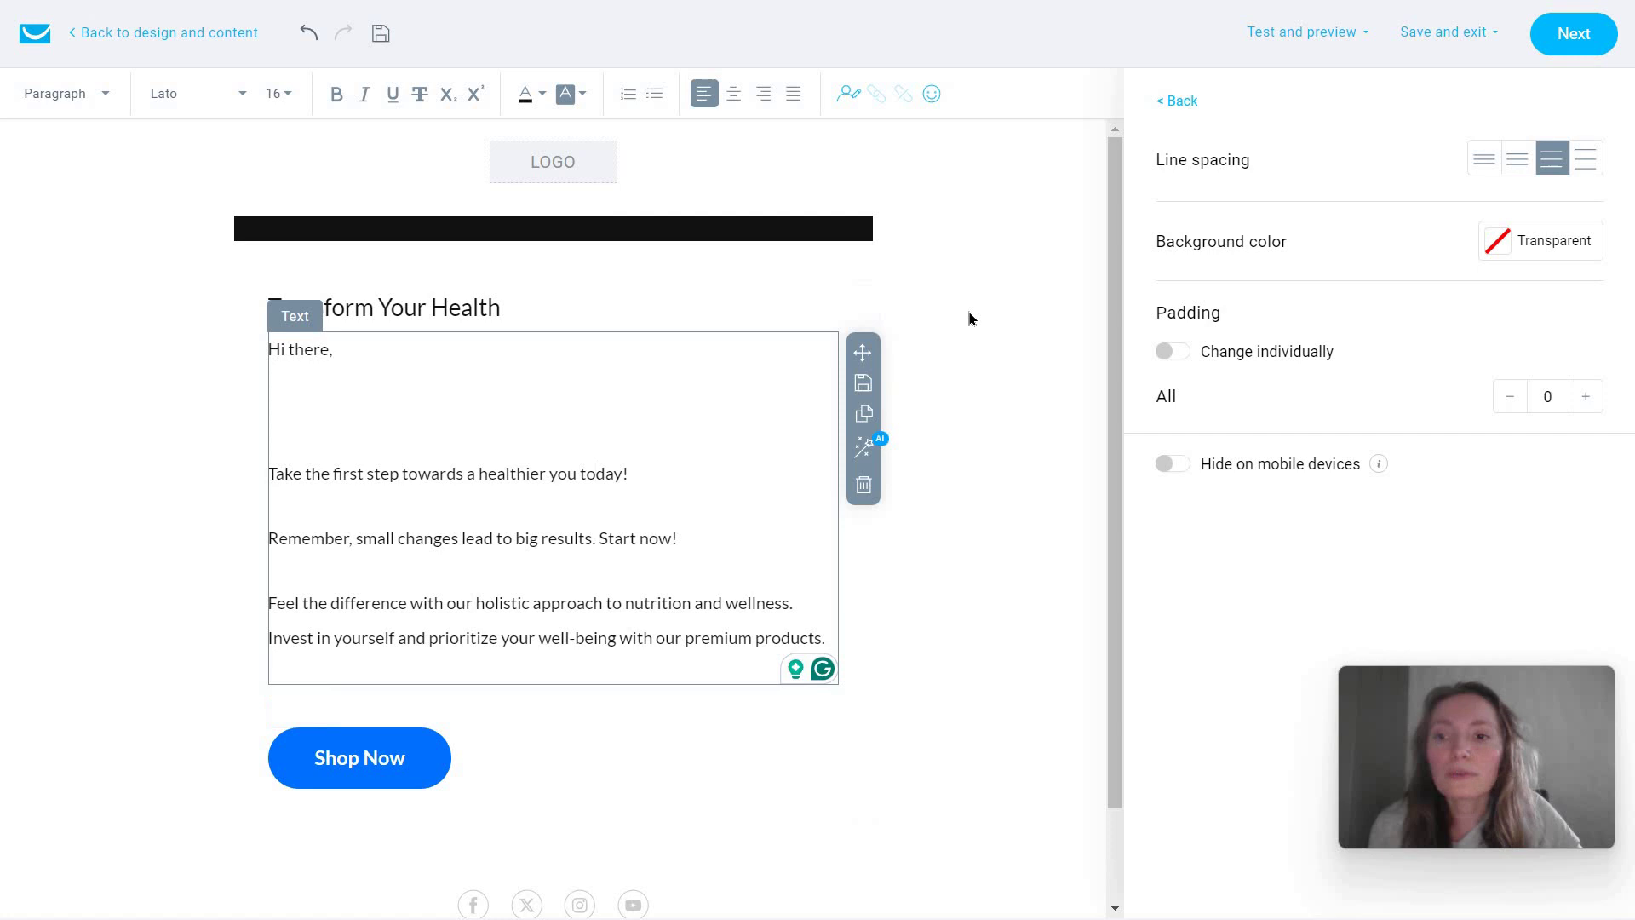
click(521, 292)
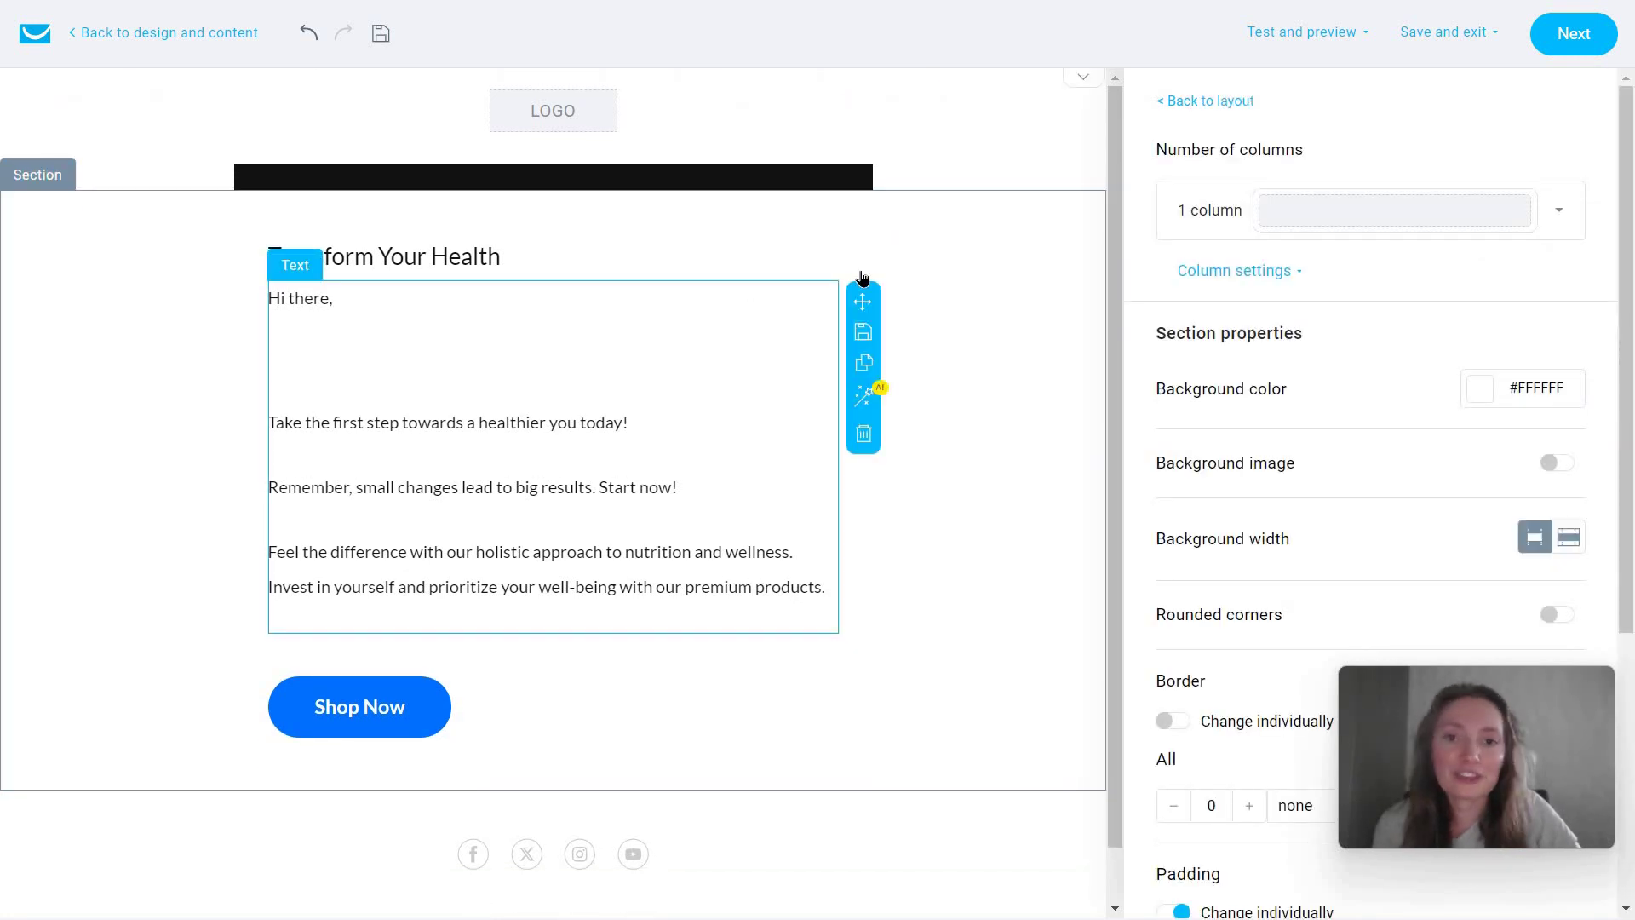
click(548, 431)
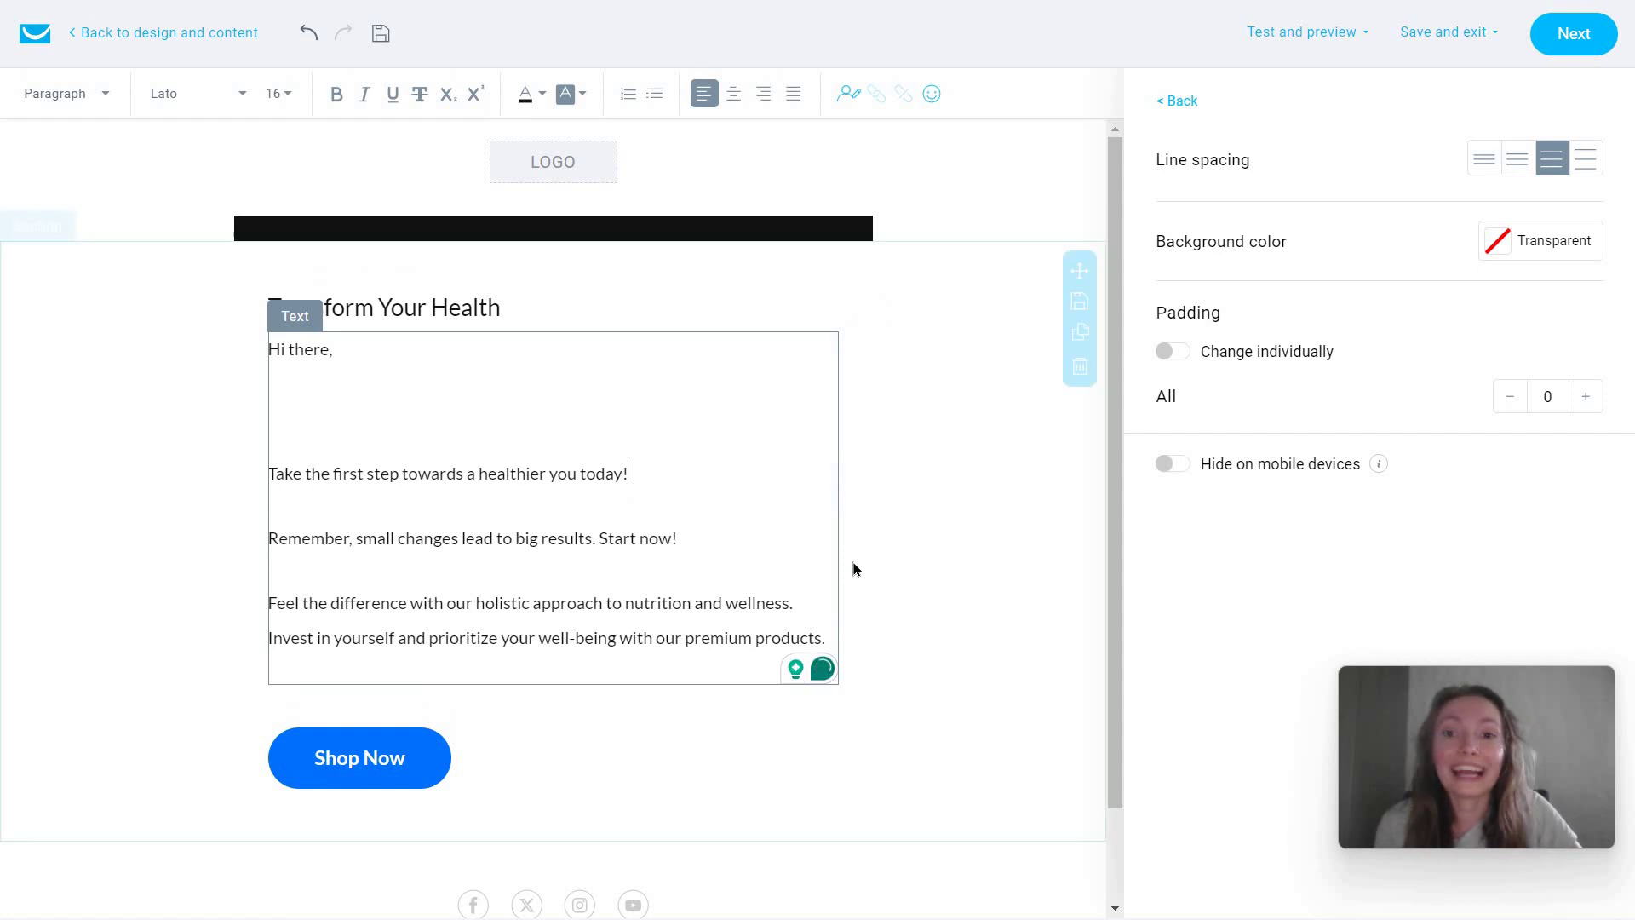
Start a new email from scratch named 'Email 2'
click(860, 588)
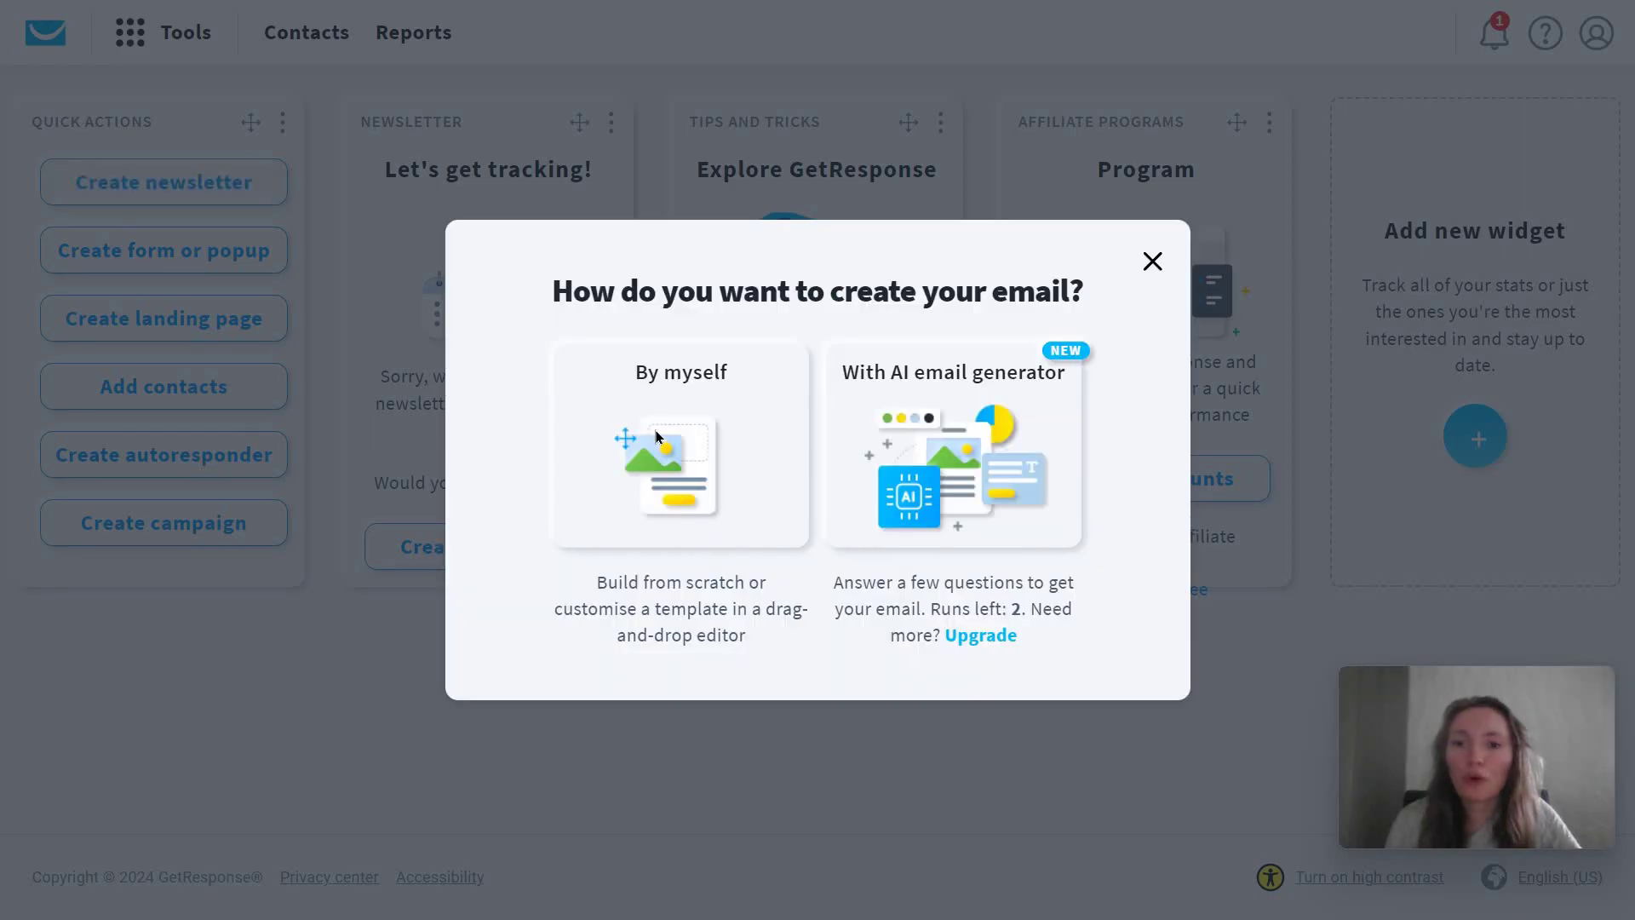
click(718, 524)
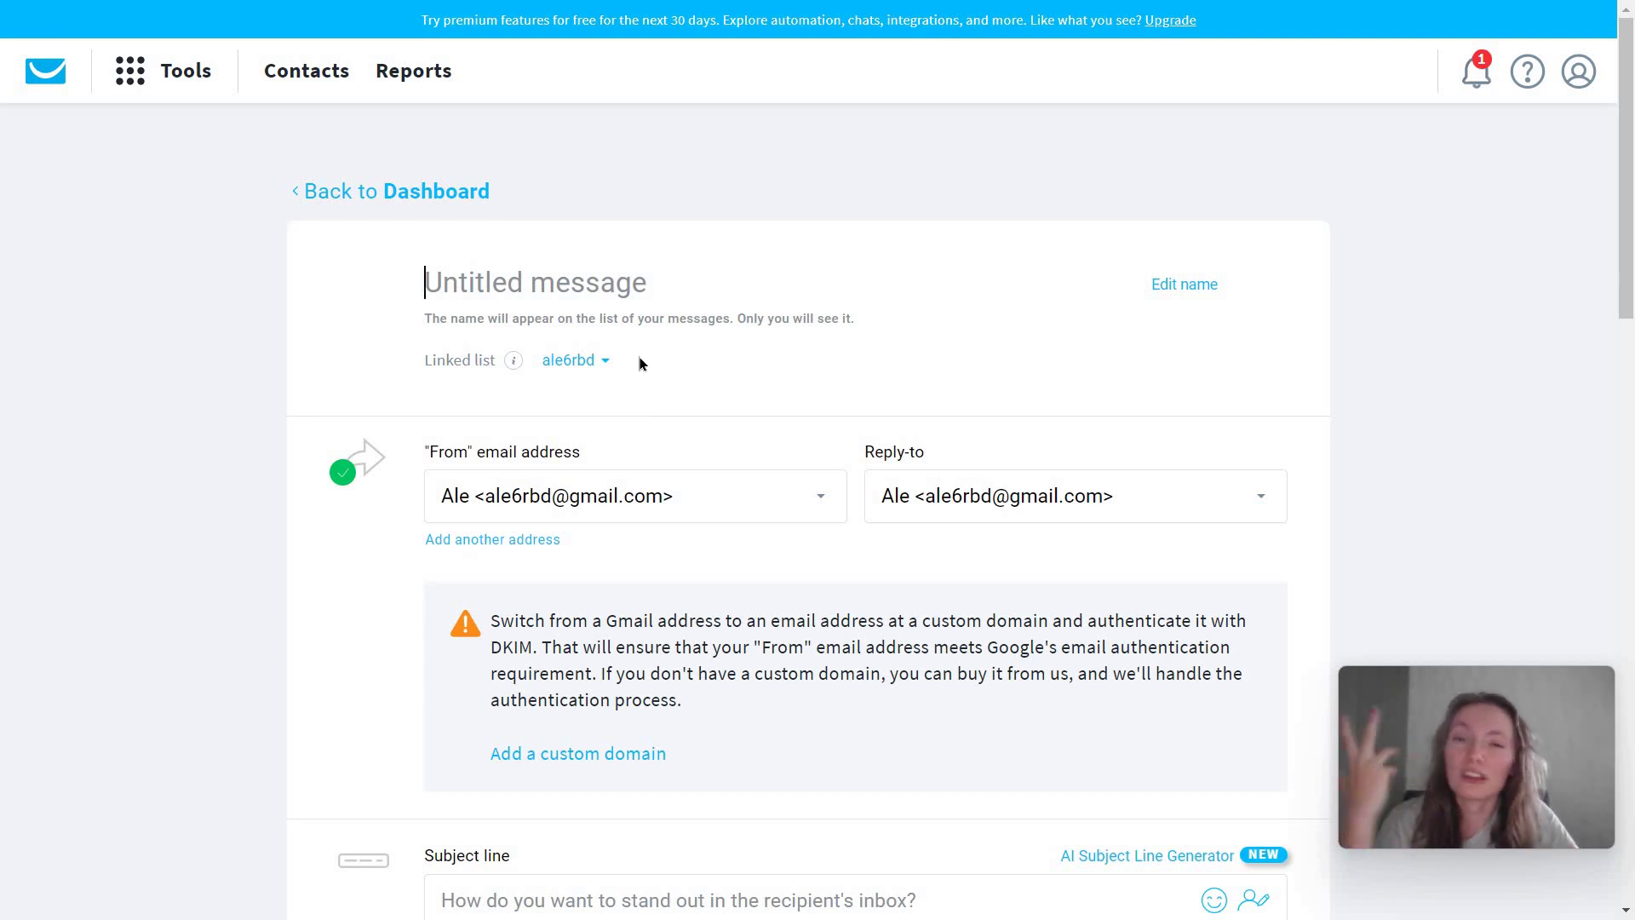
text(Email 2)
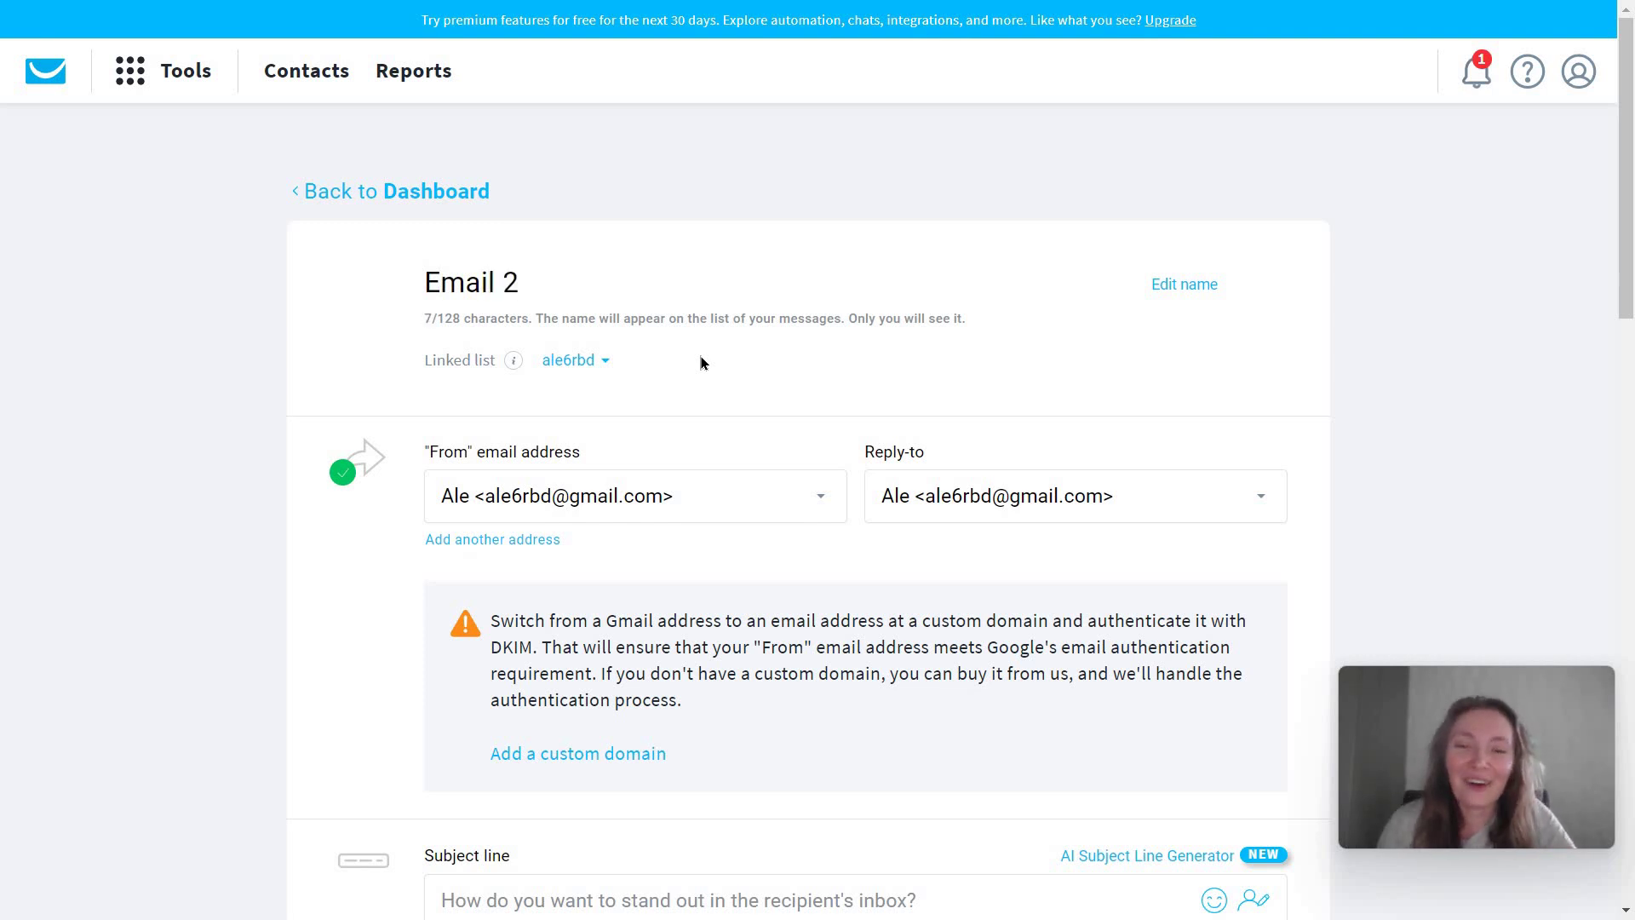
Go through the message settings and bring up the predesigned template gallery
scroll(792, 443, down, 2)
scroll(792, 443, down, 2)
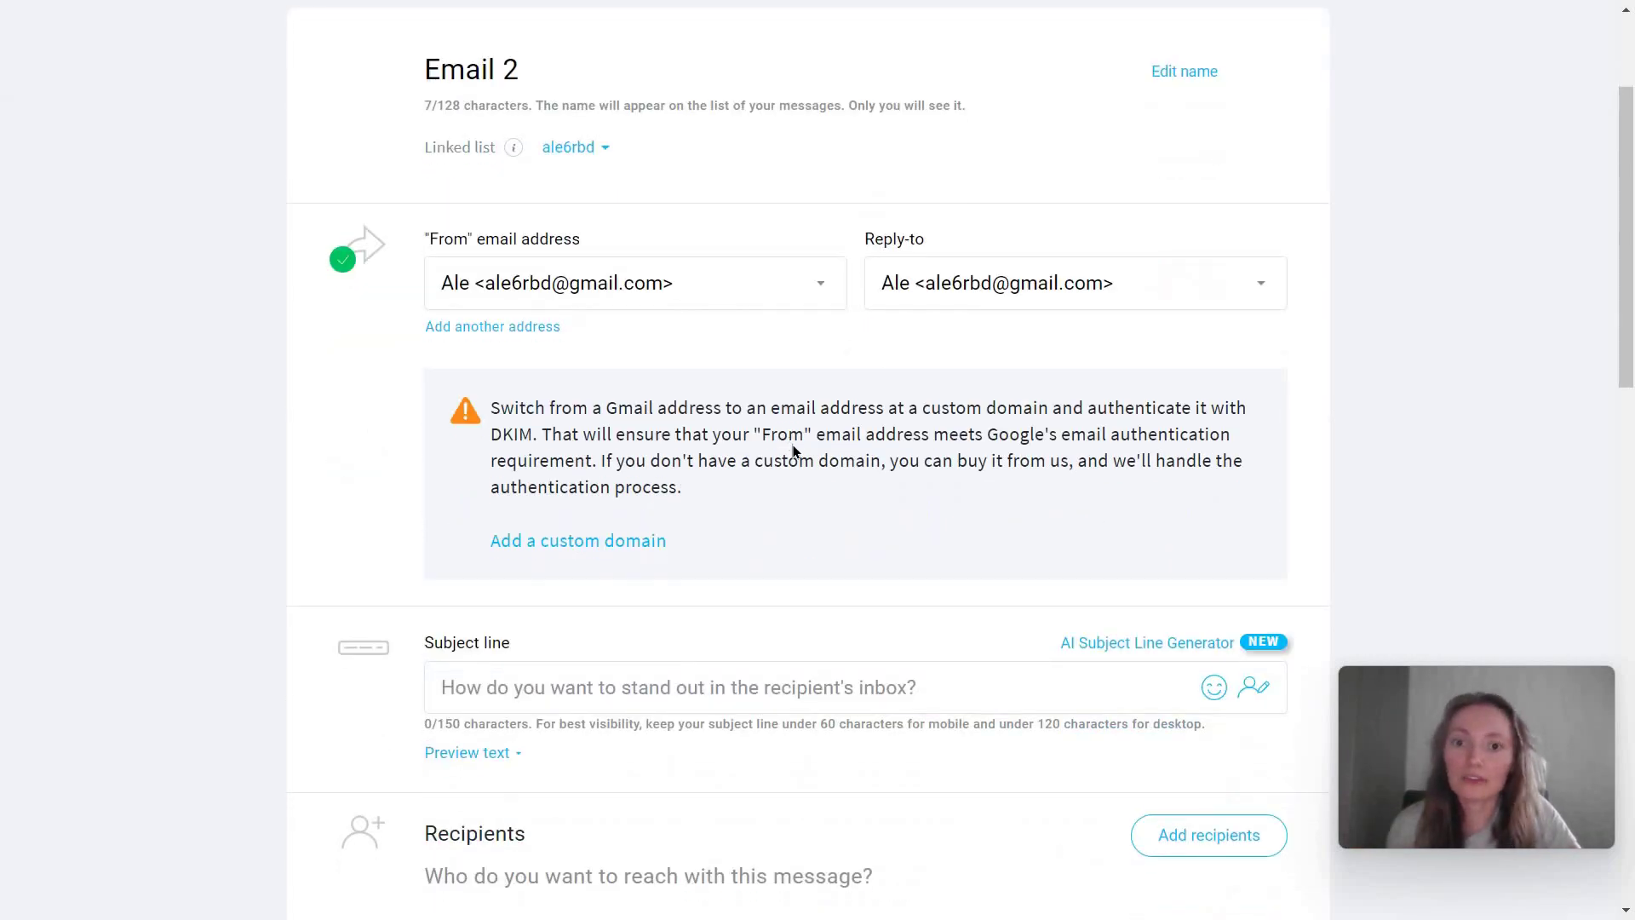
scroll(783, 443, down, 1)
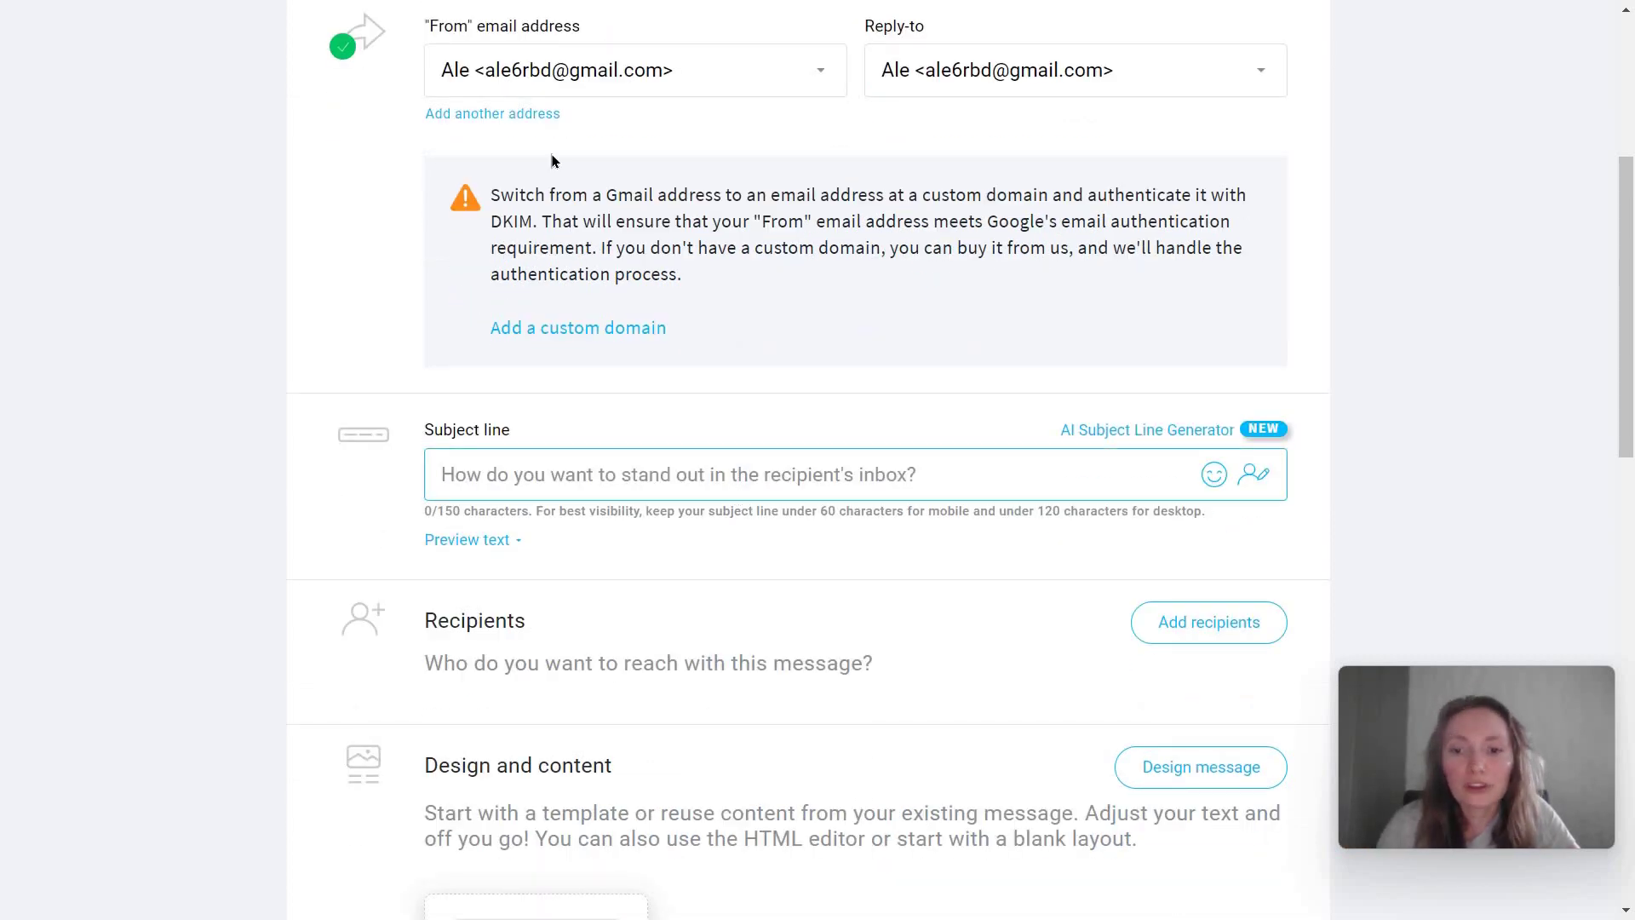
text(gfgf)
scroll(580, 383, down, 5)
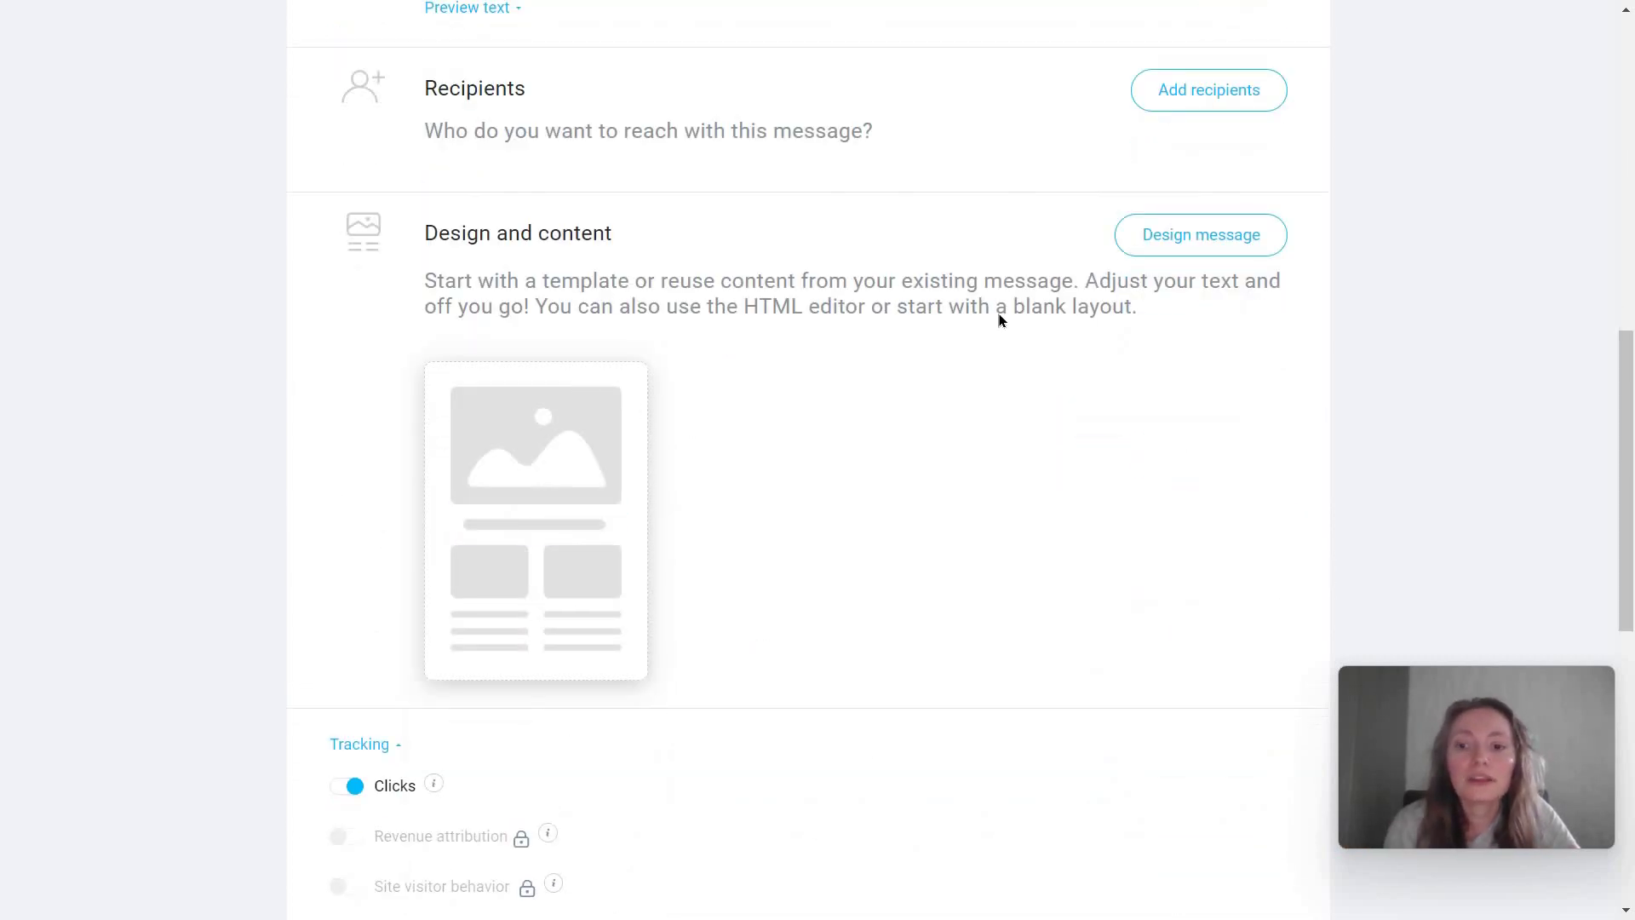
scroll(1105, 378, down, 7)
scroll(998, 601, up, 6)
scroll(997, 602, down, 4)
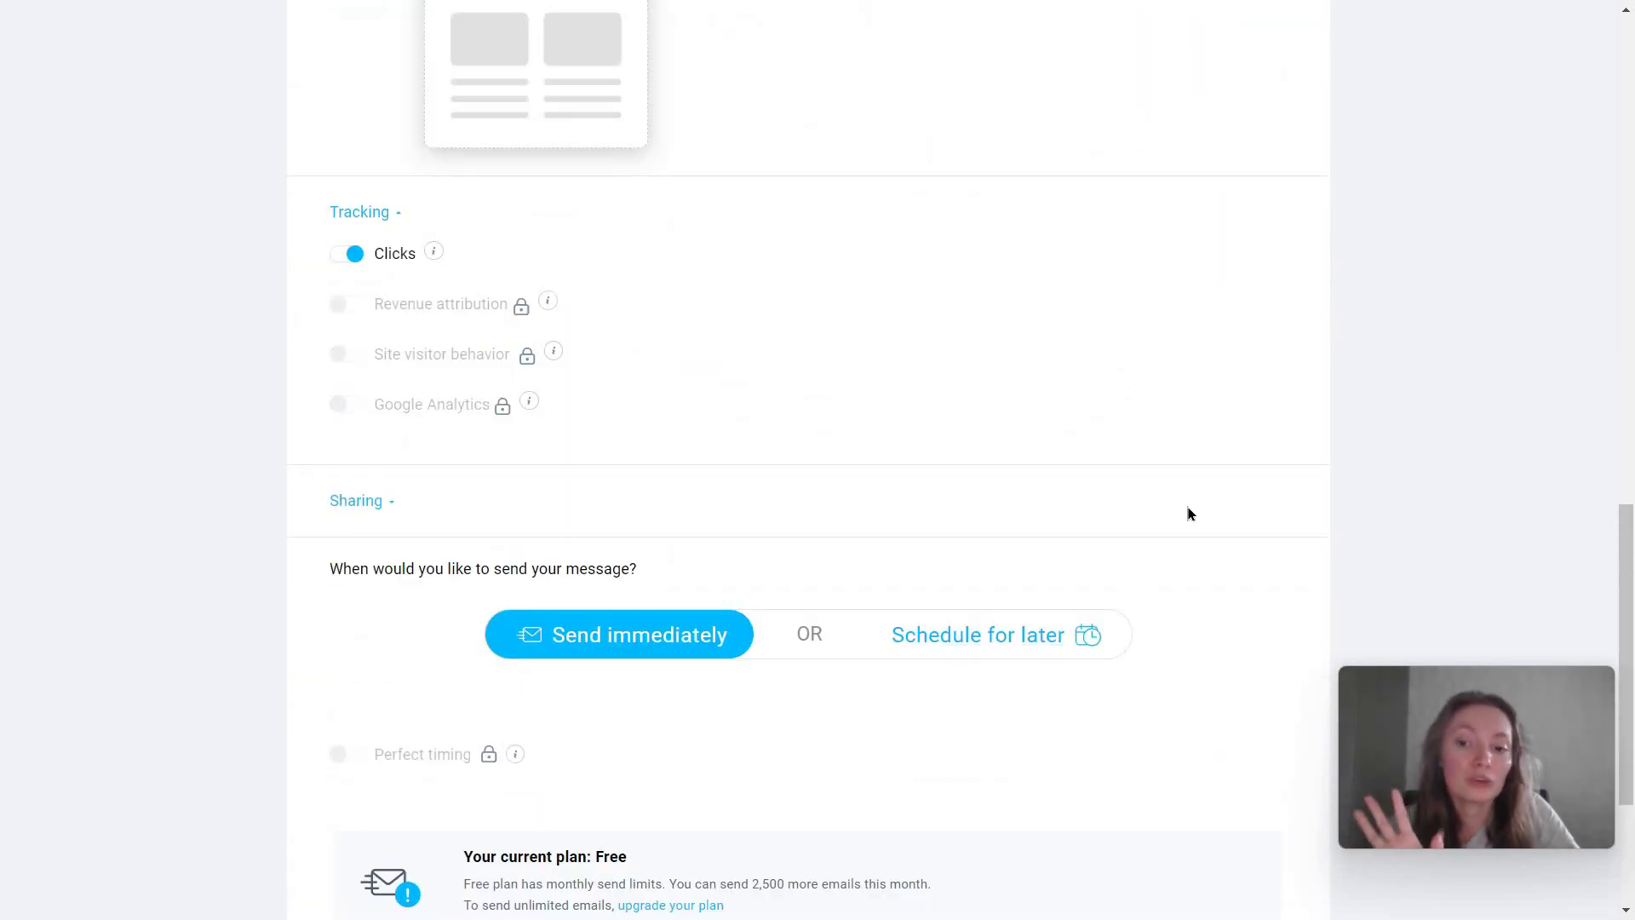
scroll(1178, 463, up, 7)
click(1201, 447)
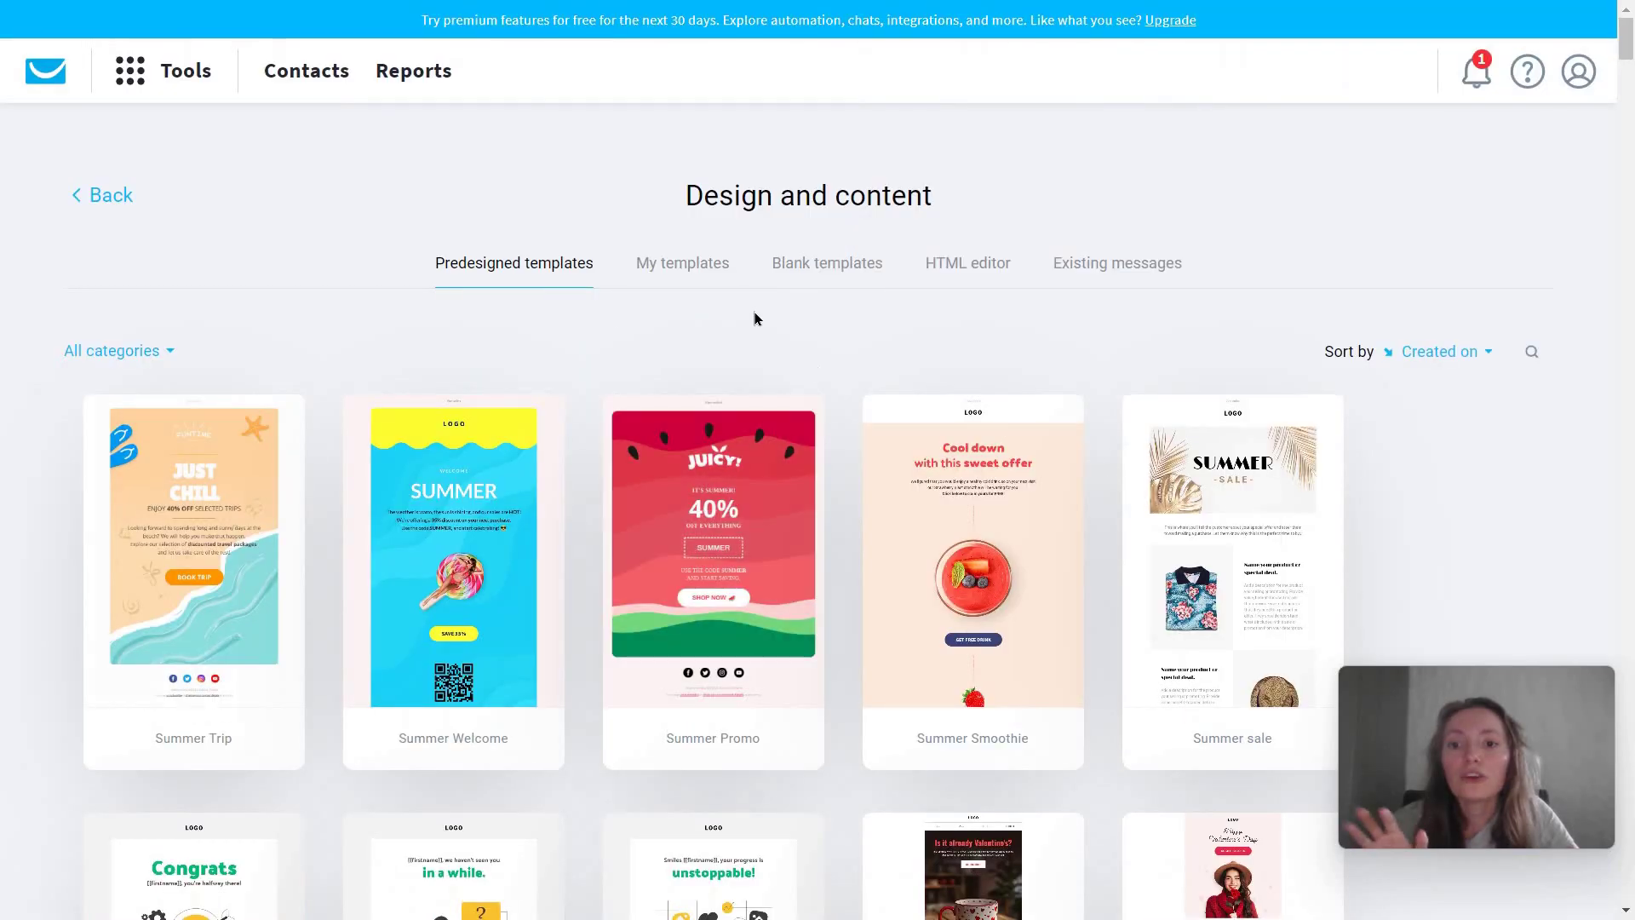
Apply the Summer Promo template and add an empty image block below the promo text
click(761, 580)
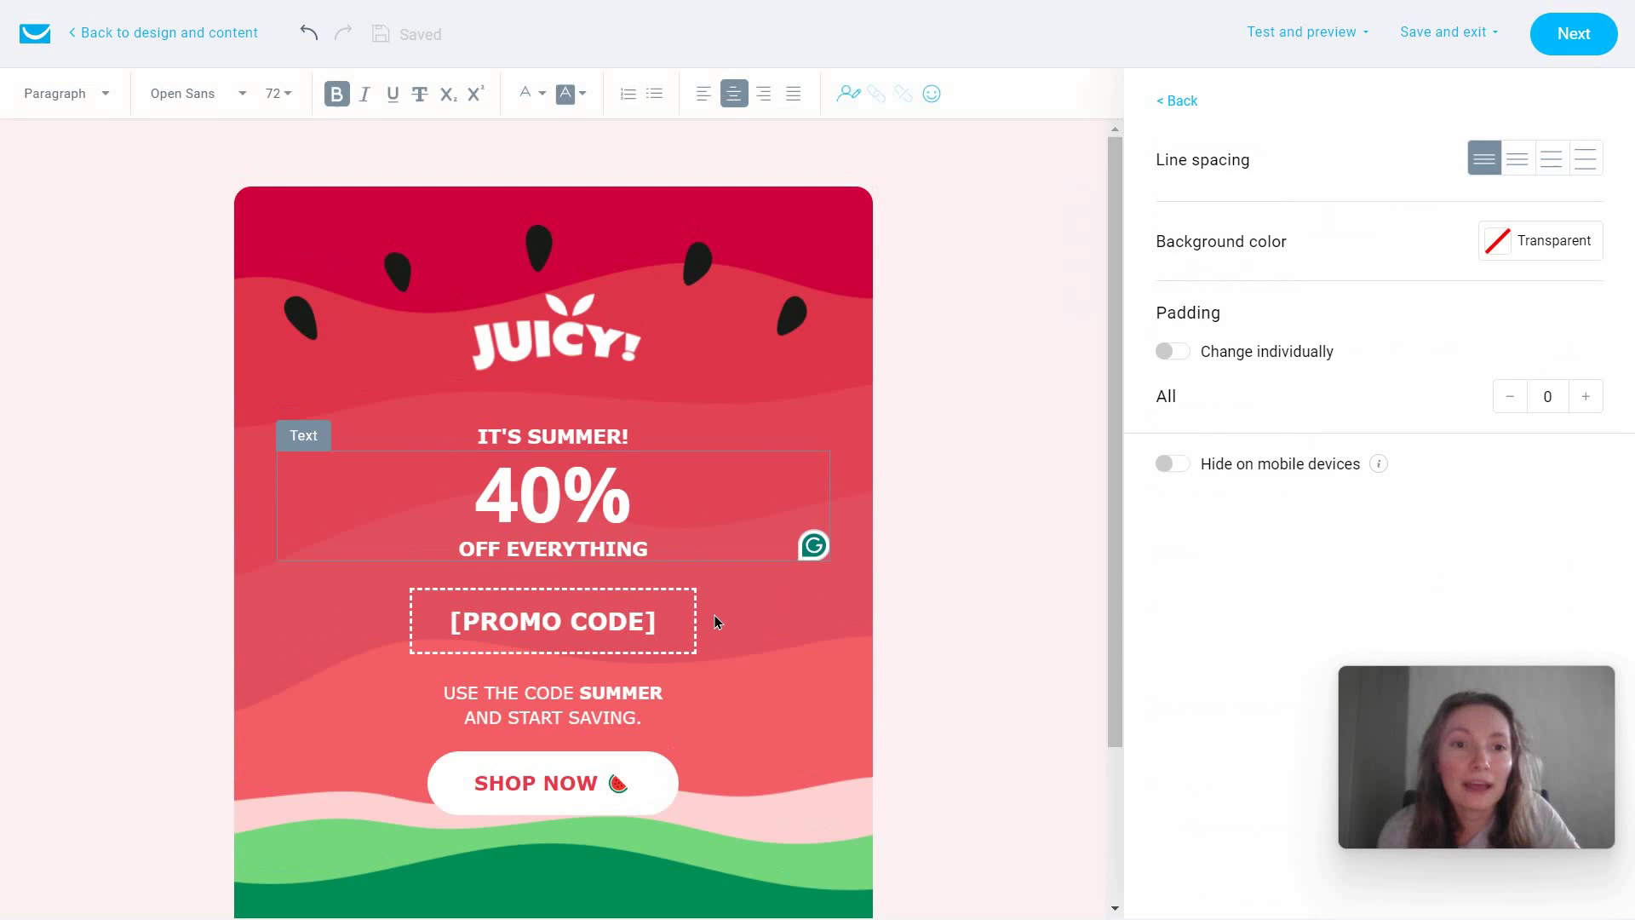
click(714, 615)
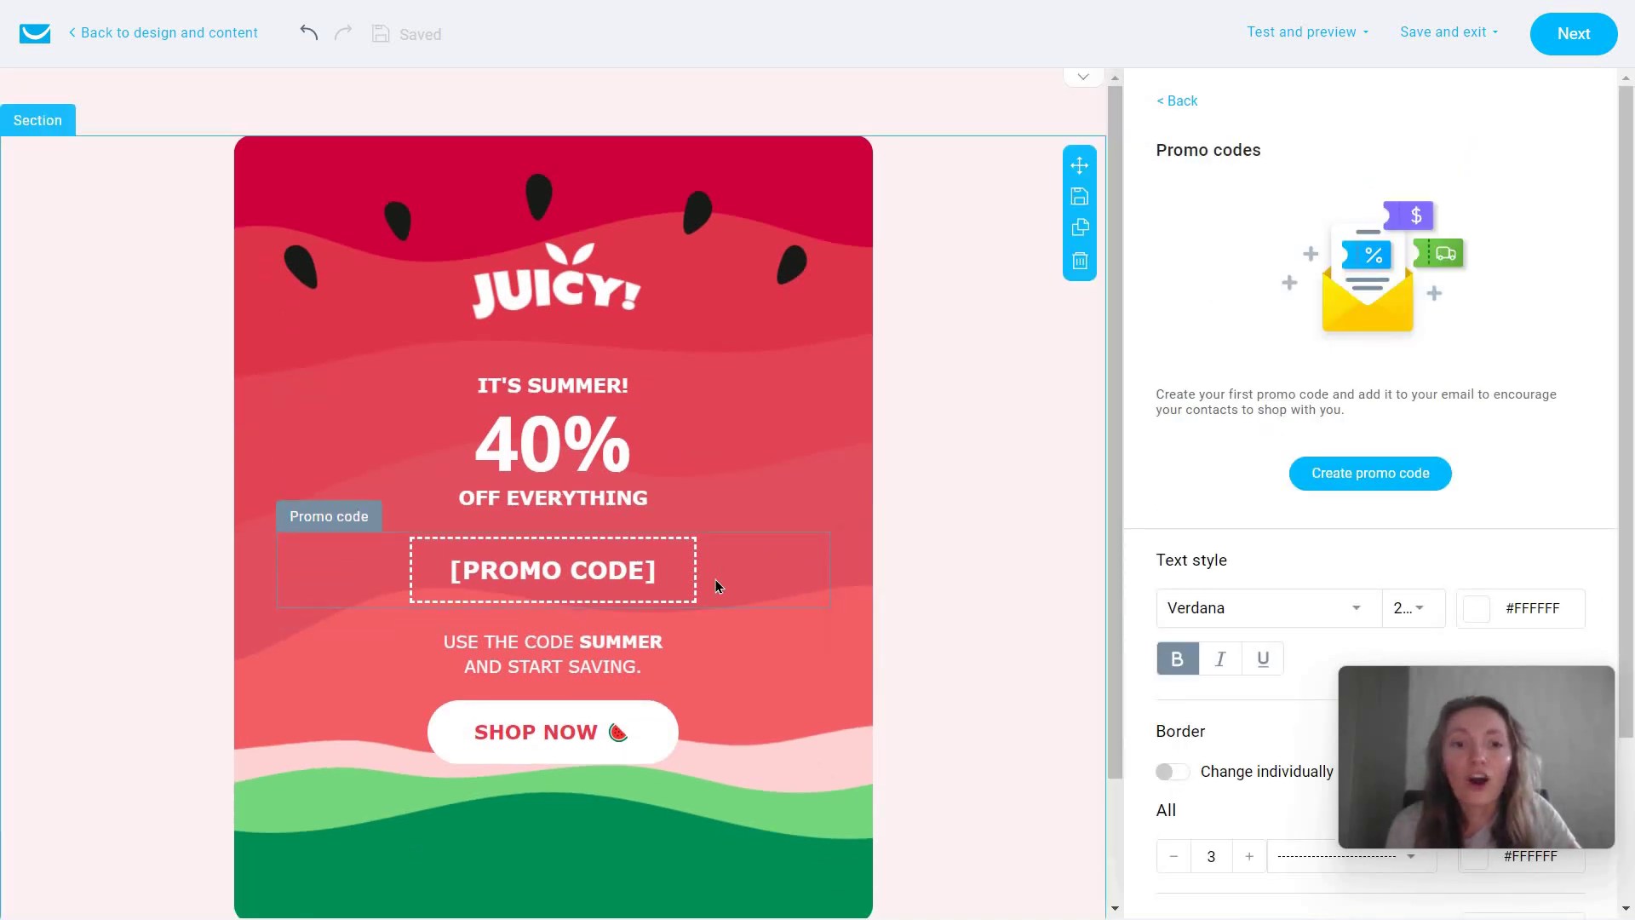
click(1180, 103)
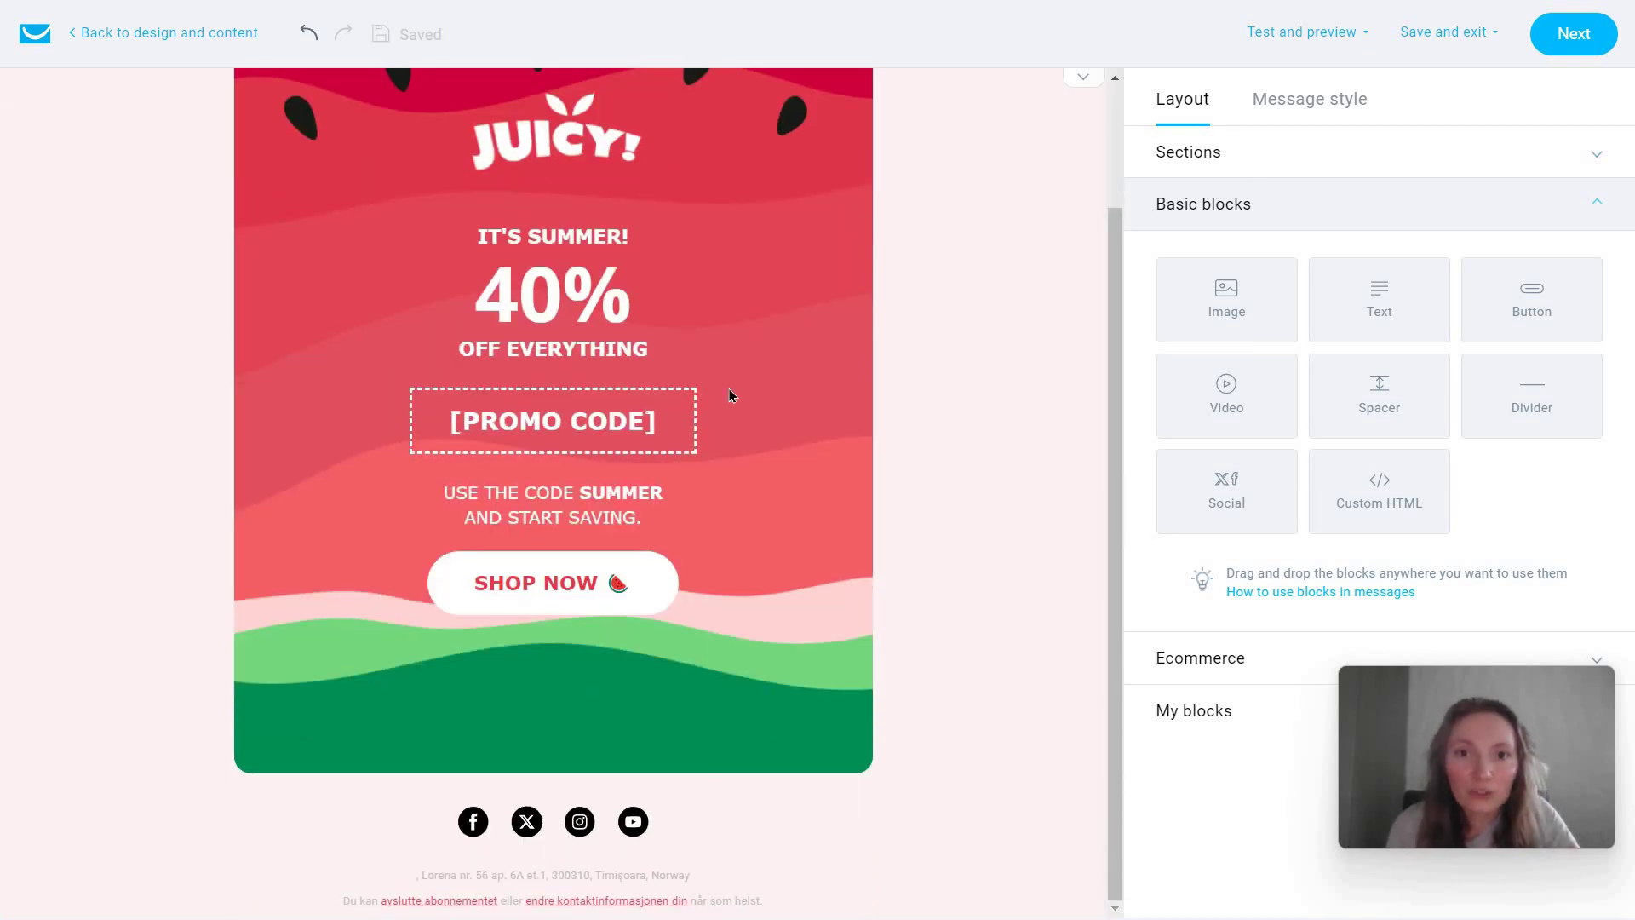
drag(1226, 395, 511, 602)
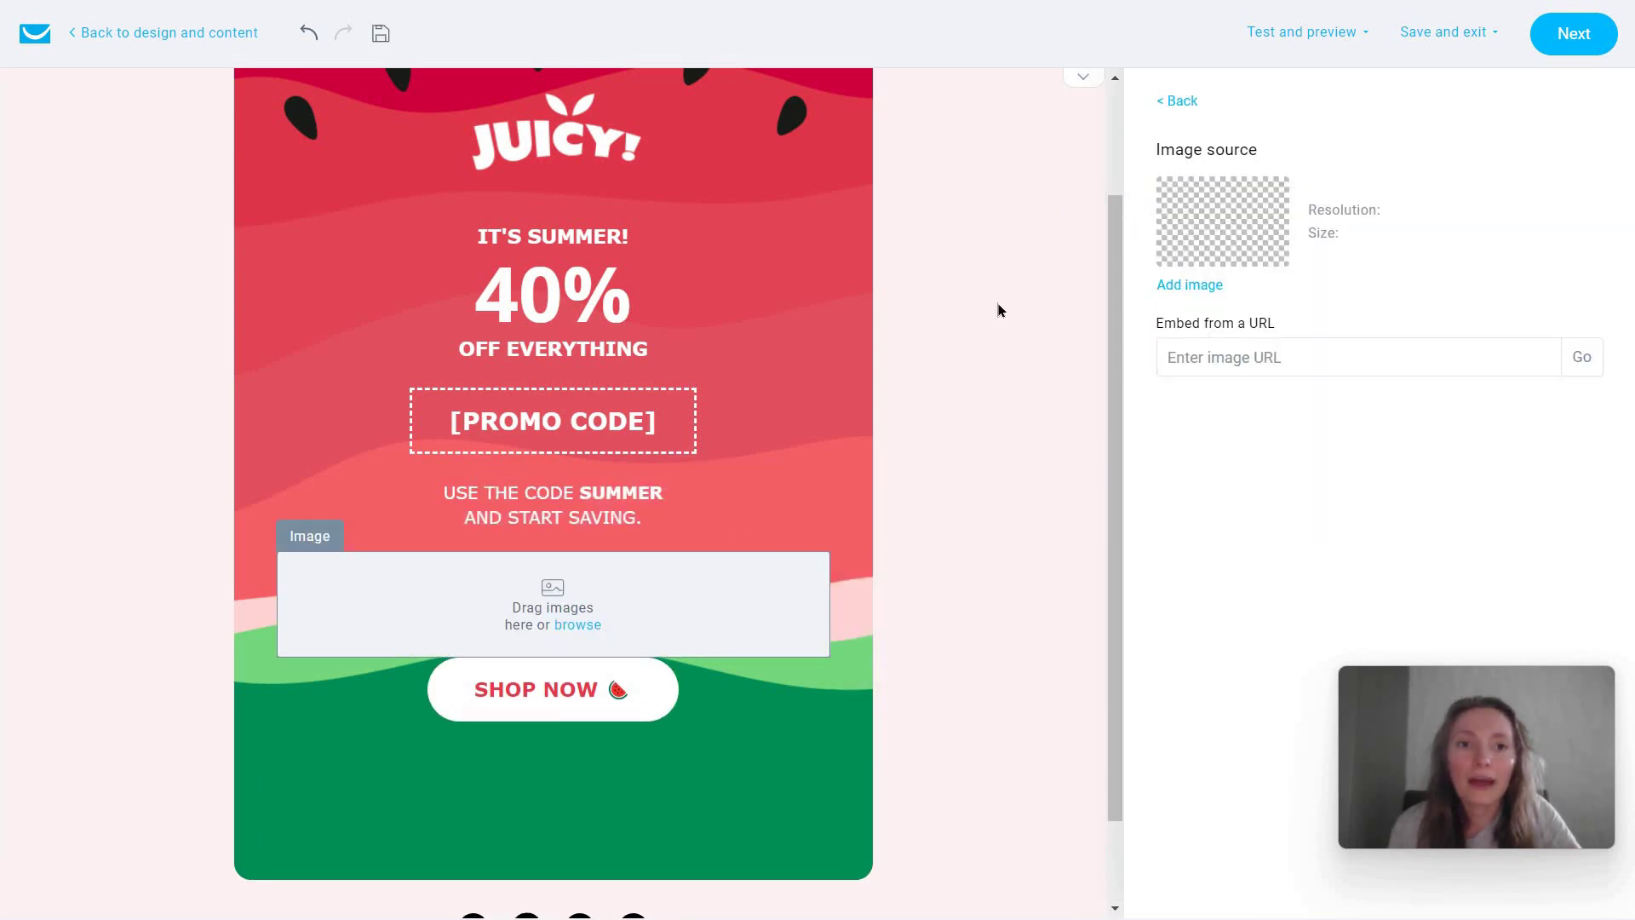
click(973, 346)
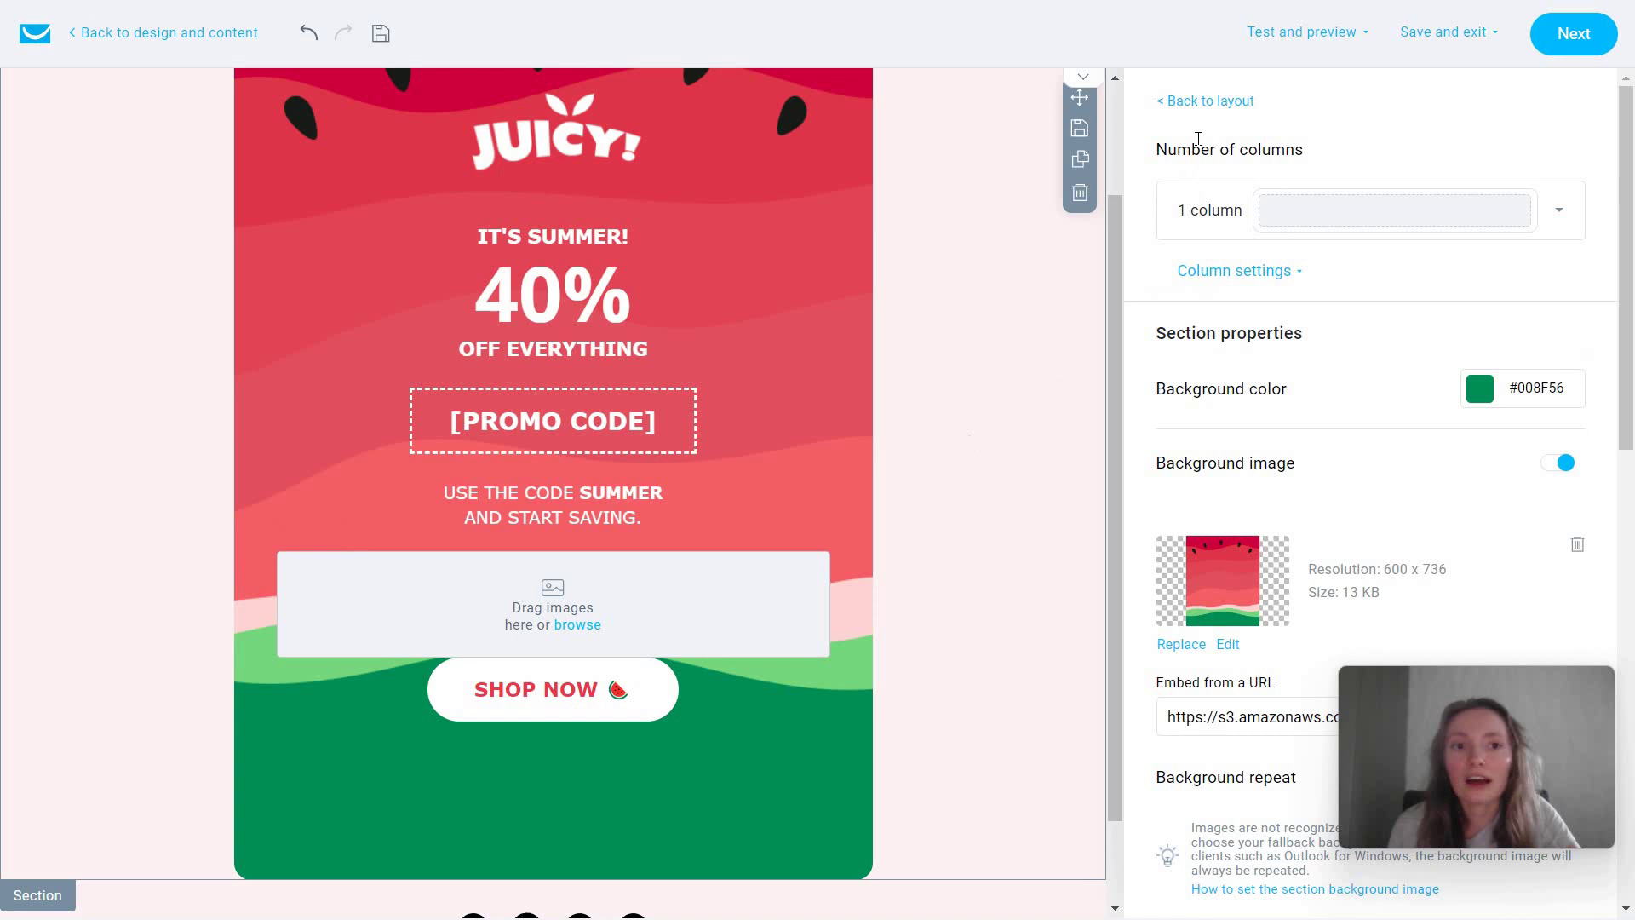
key(Escape)
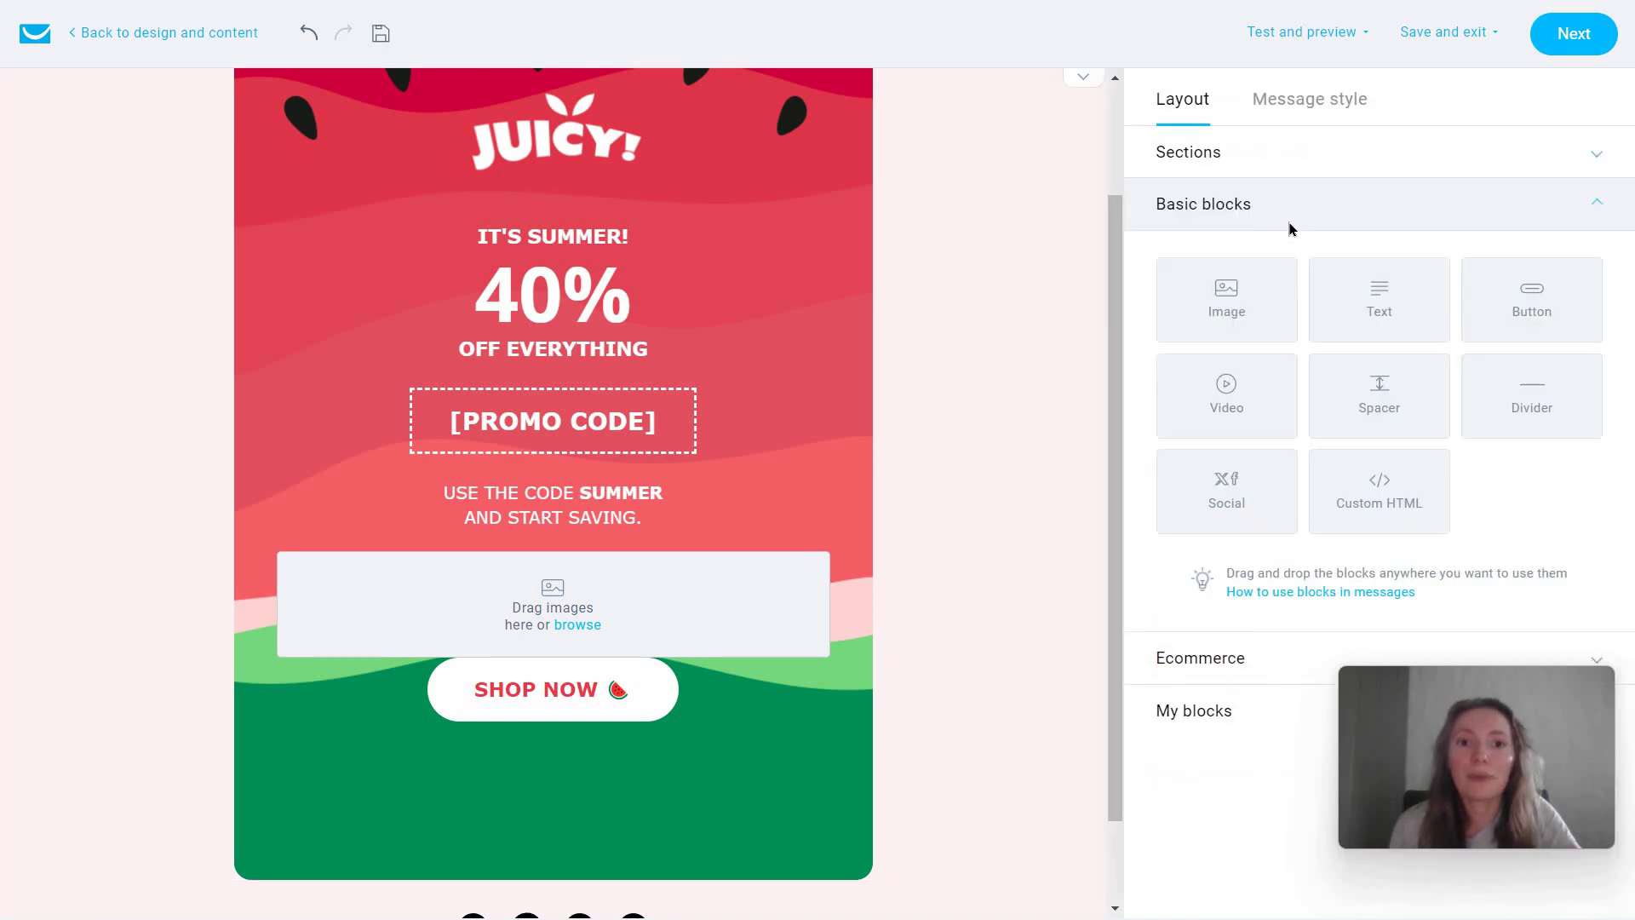
Add a 'Click here' button block below the SHOP NOW button
drag(1530, 312, 1024, 518)
drag(1531, 299, 566, 706)
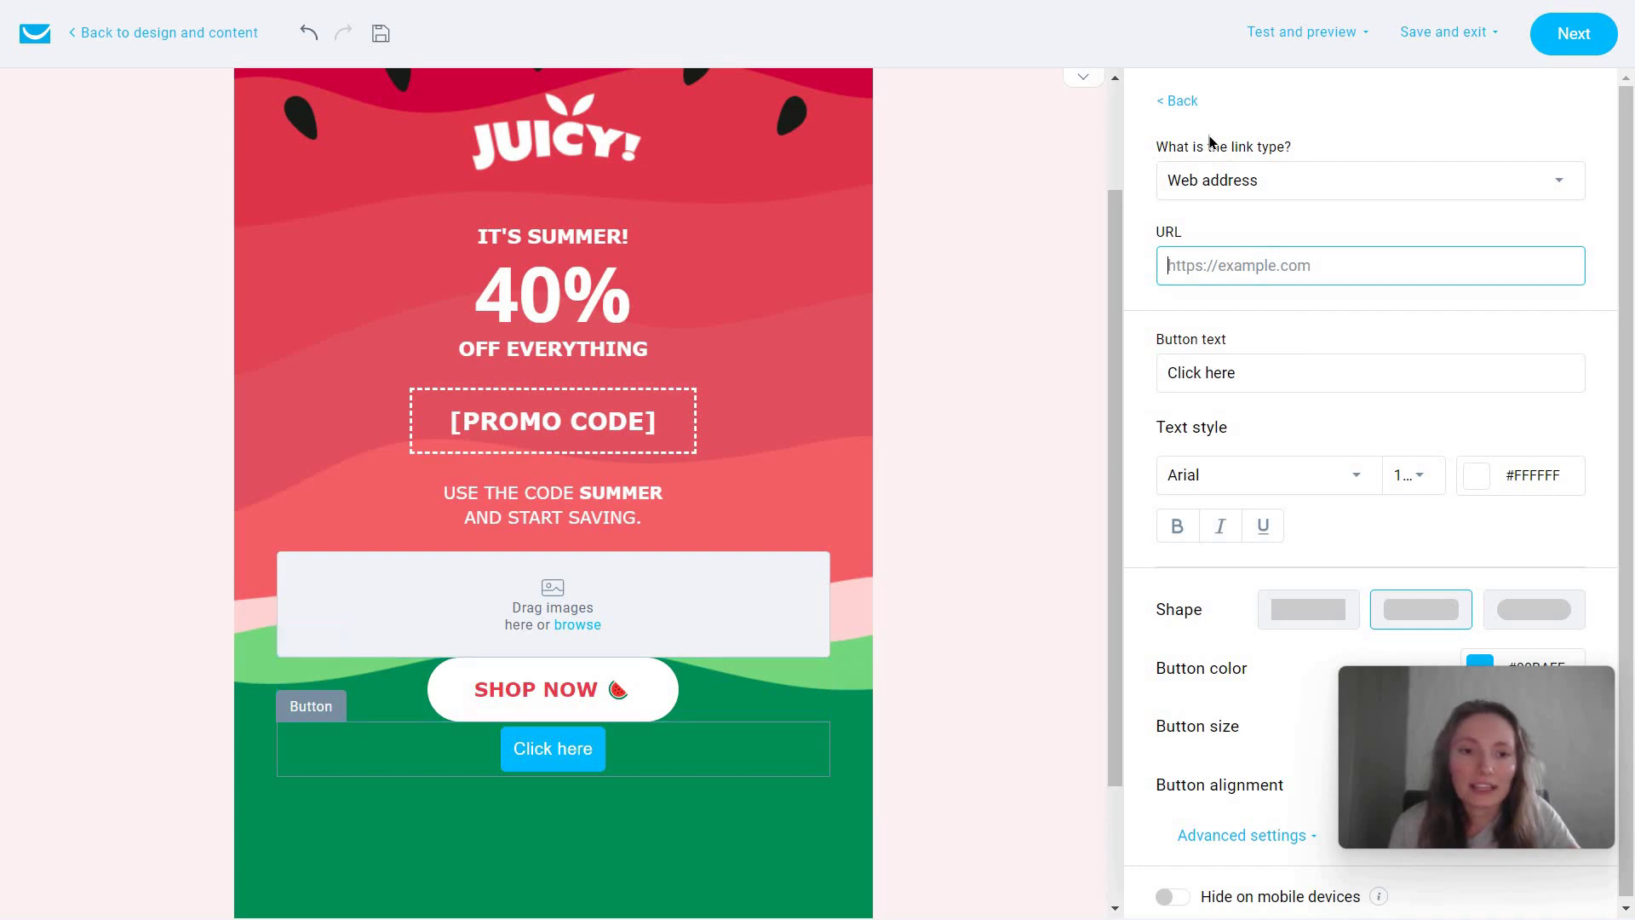
click(1185, 102)
click(1277, 106)
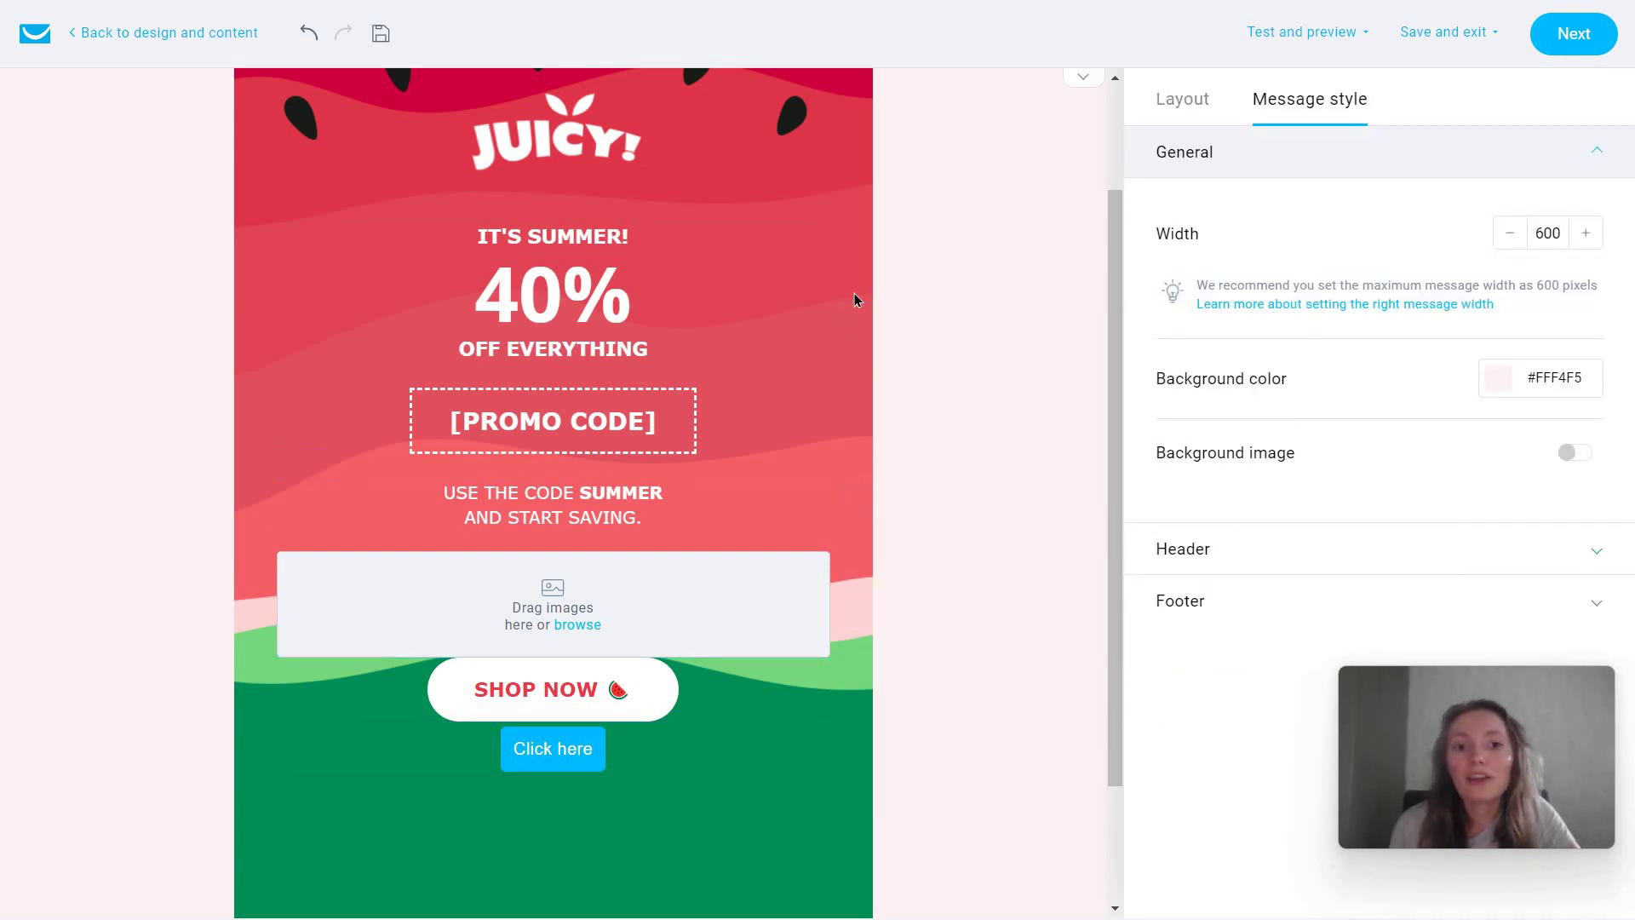
scroll(928, 315, down, 2)
Run a spam check on the JUICY! email and review its 'Good to go' findings
scroll(945, 318, up, 4)
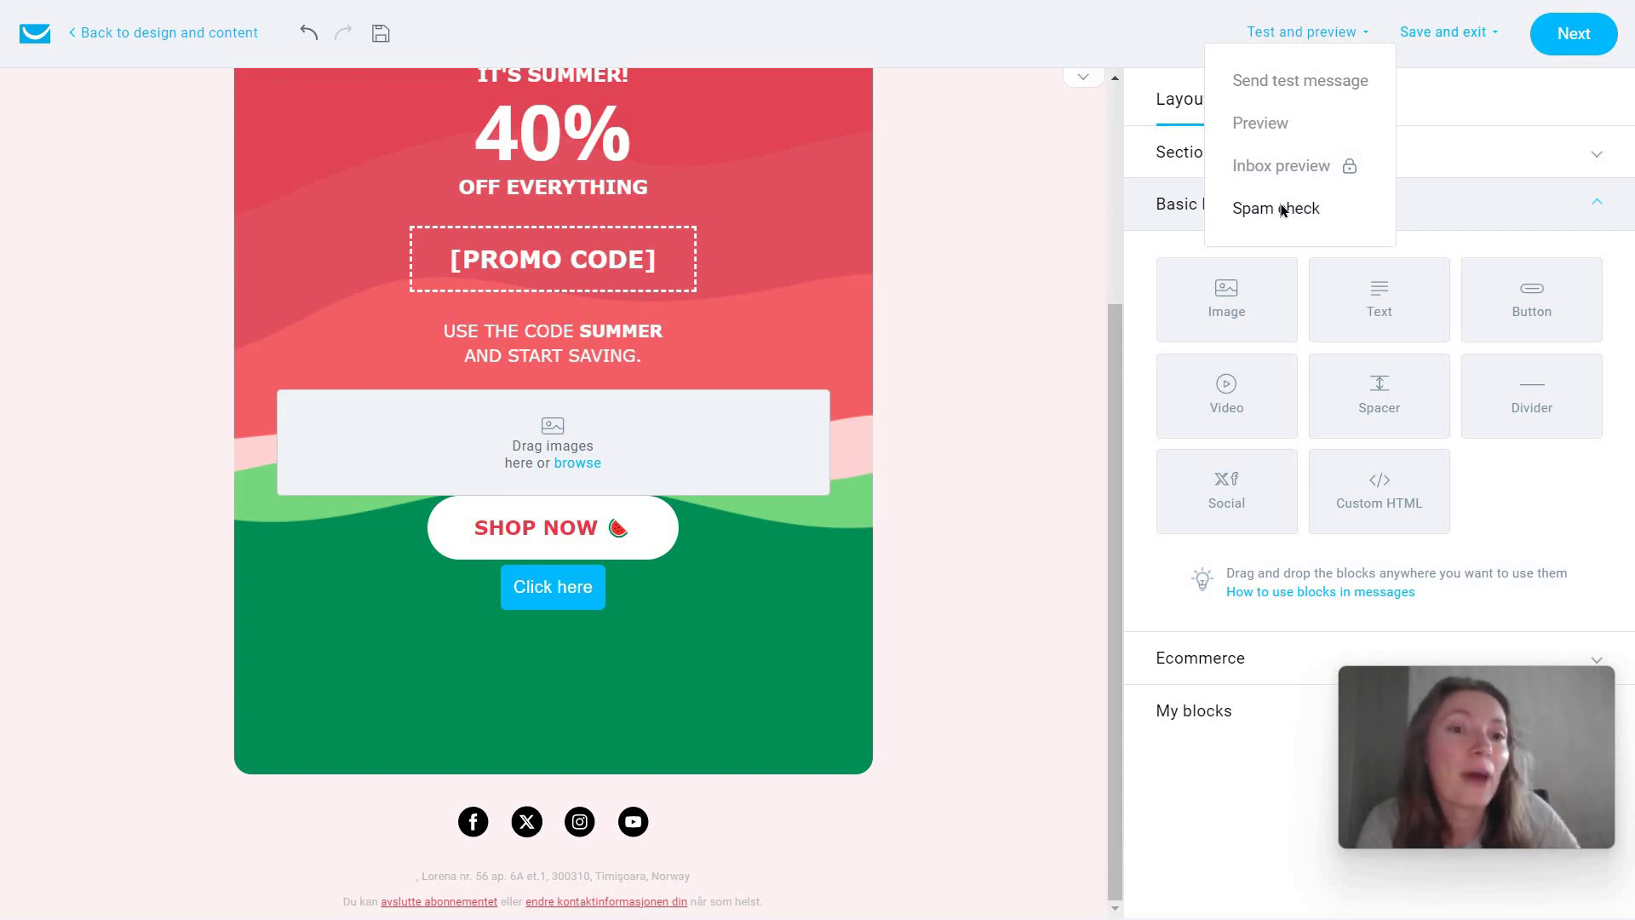
click(1282, 210)
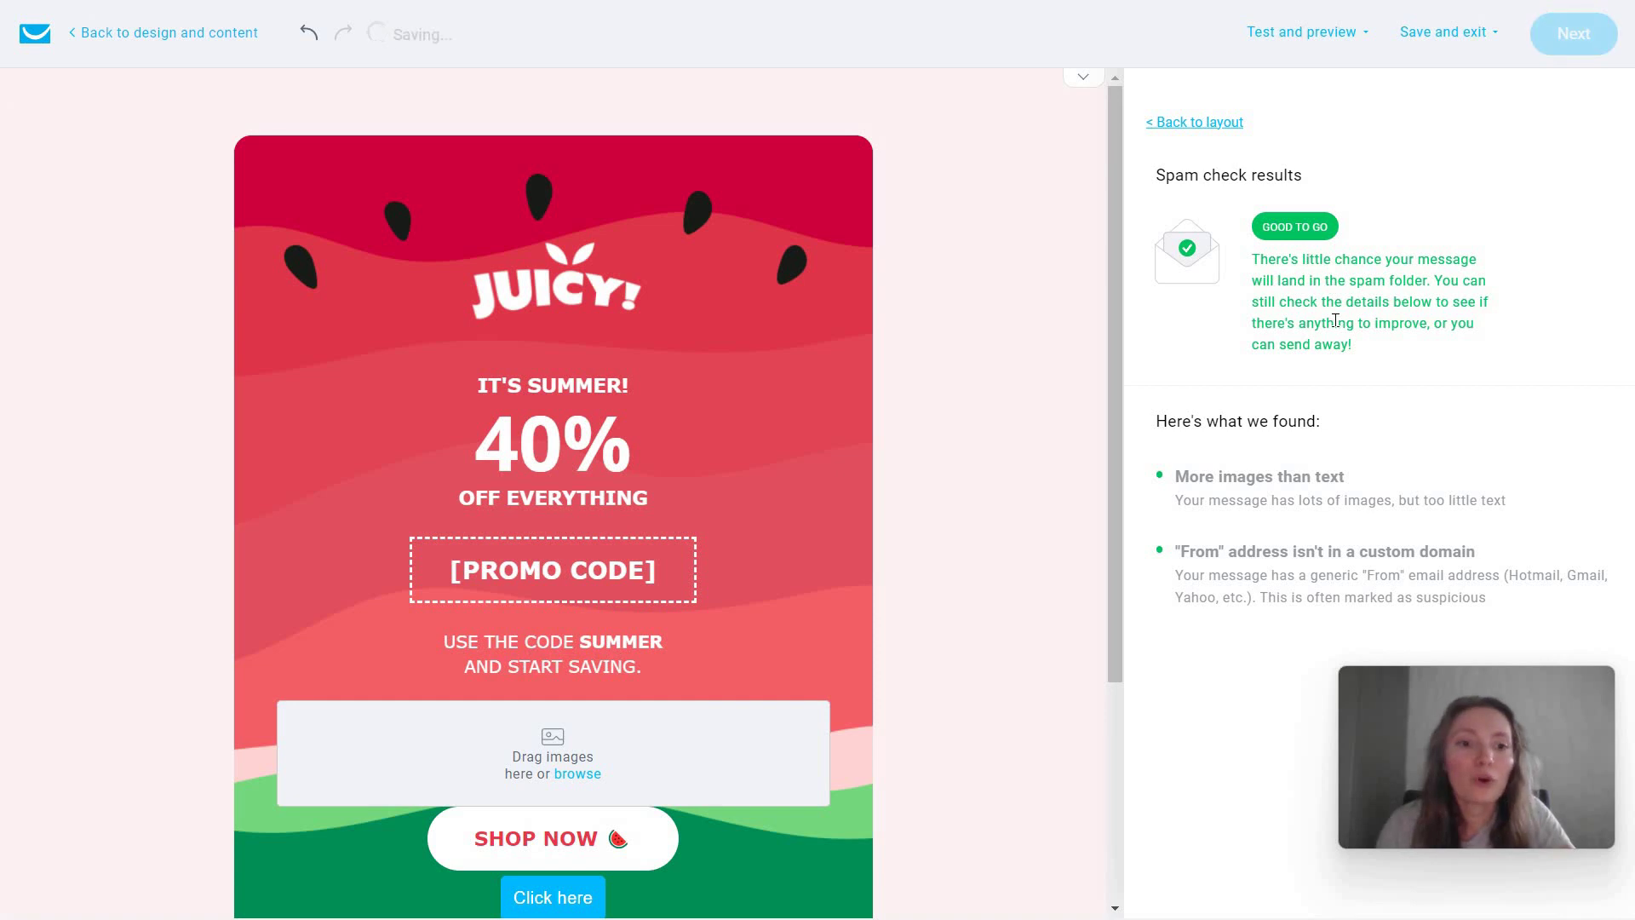
scroll(931, 395, down, 1)
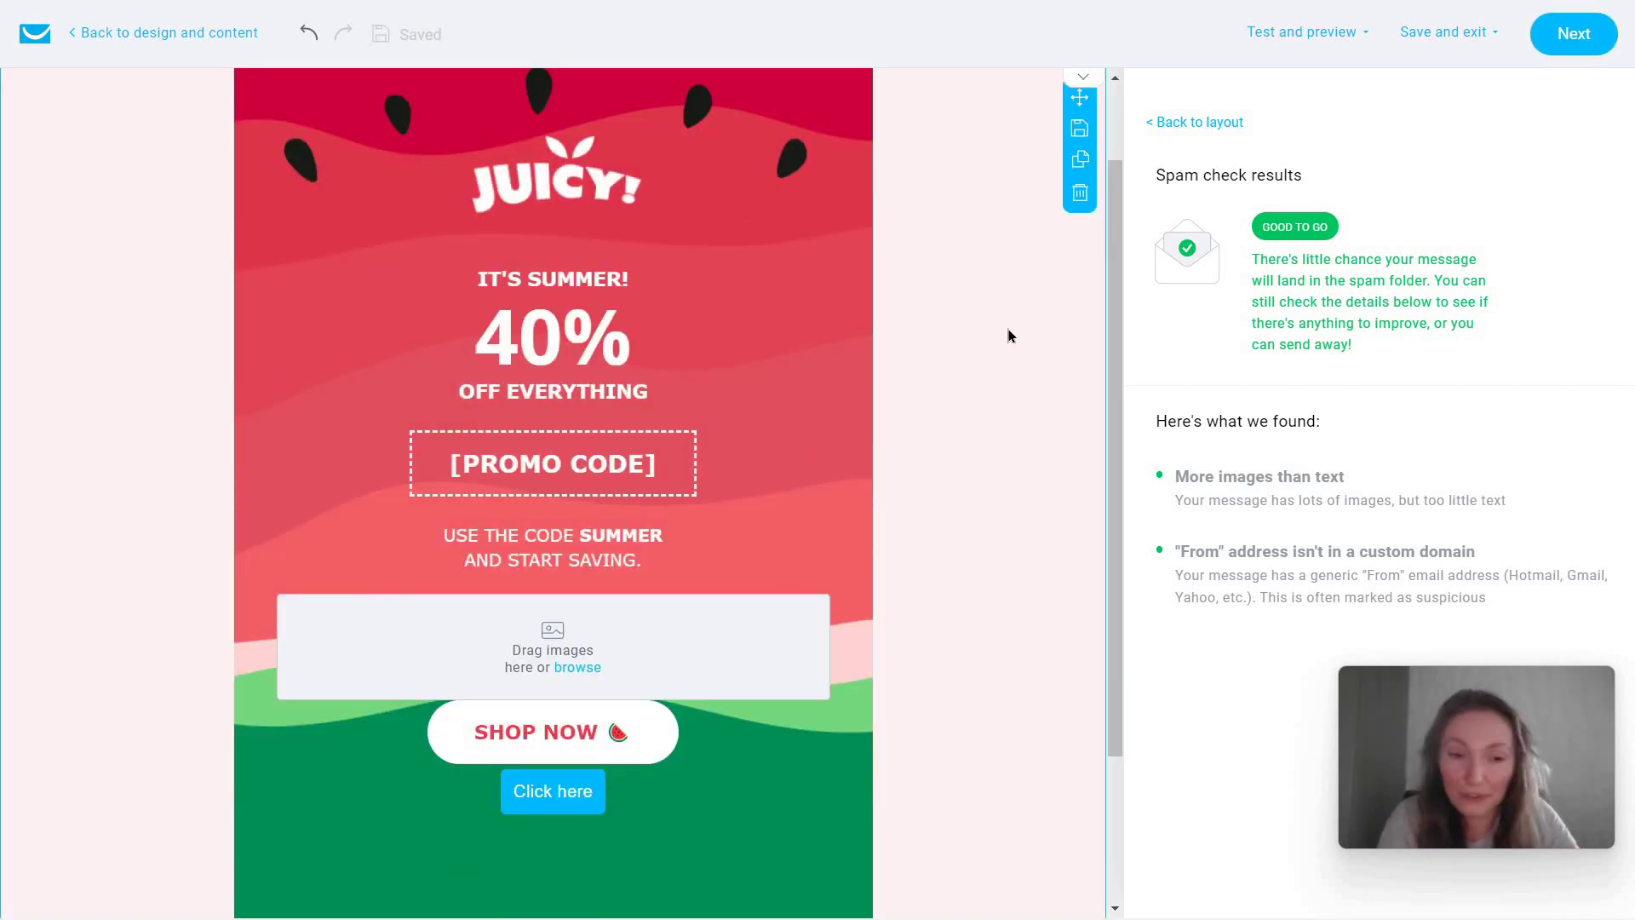
drag(1173, 470, 1500, 590)
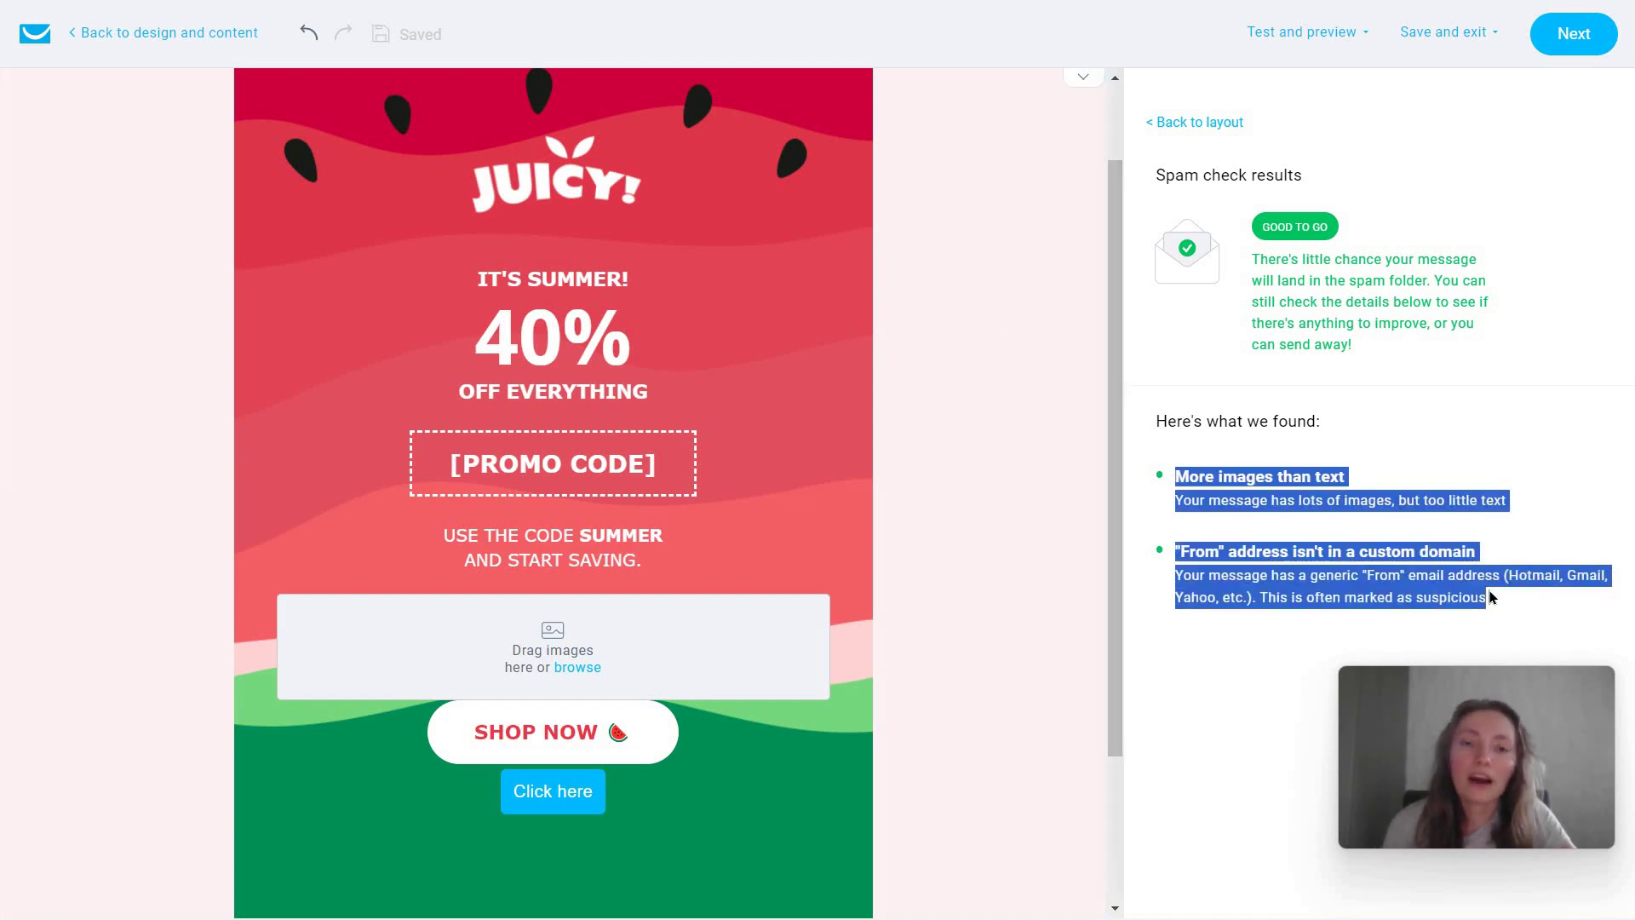
click(1488, 587)
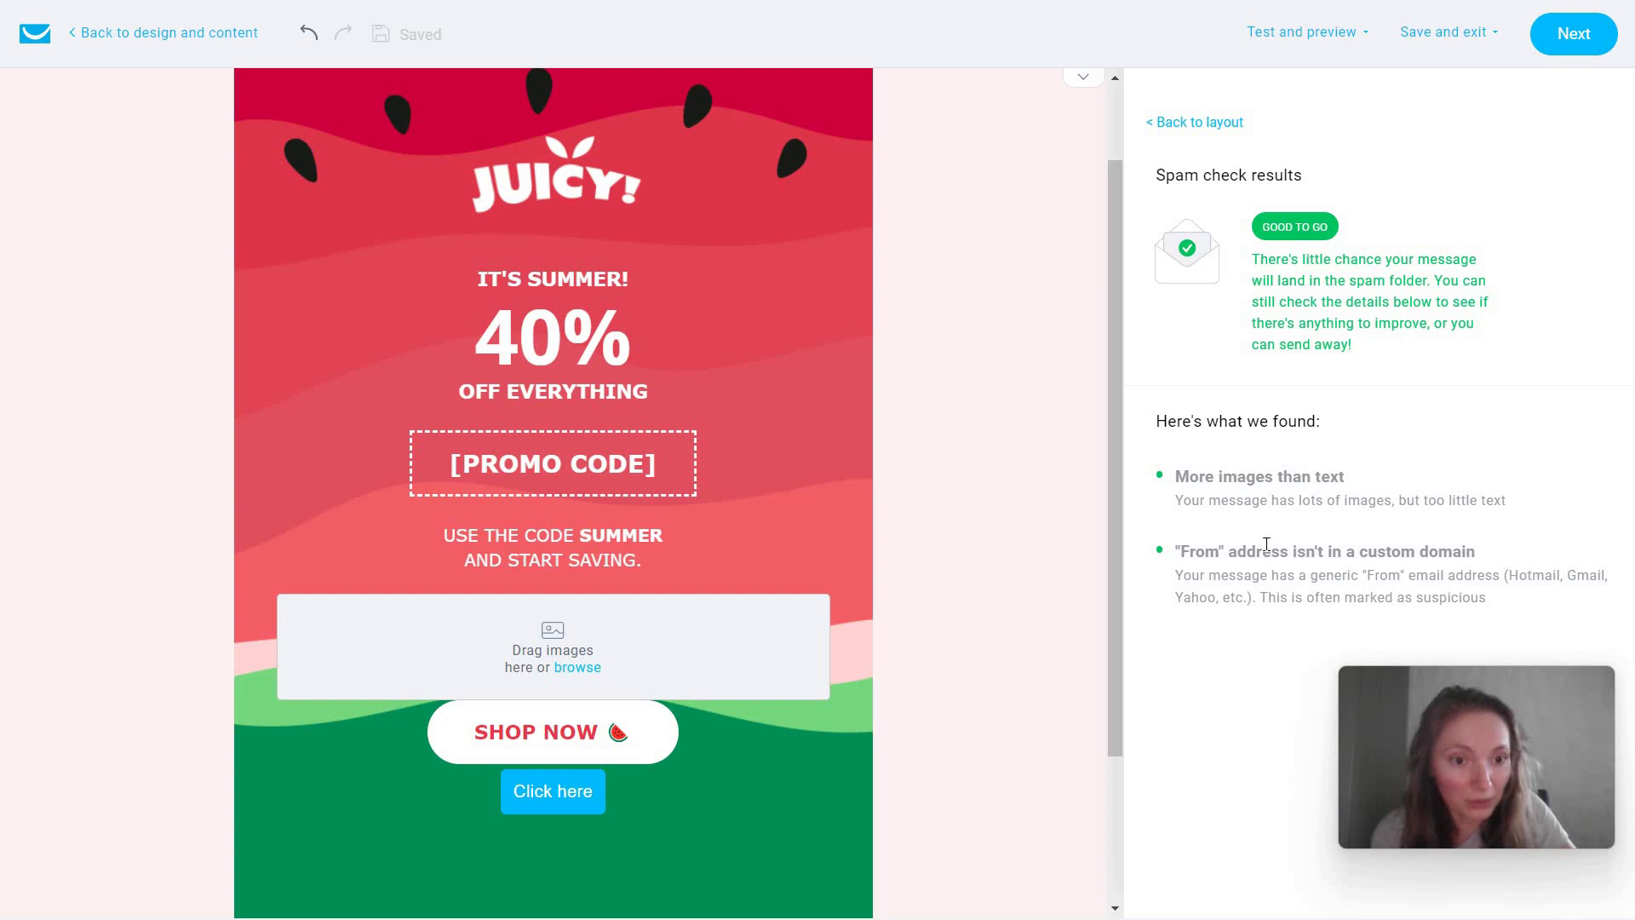
drag(1179, 558, 1510, 564)
click(1509, 563)
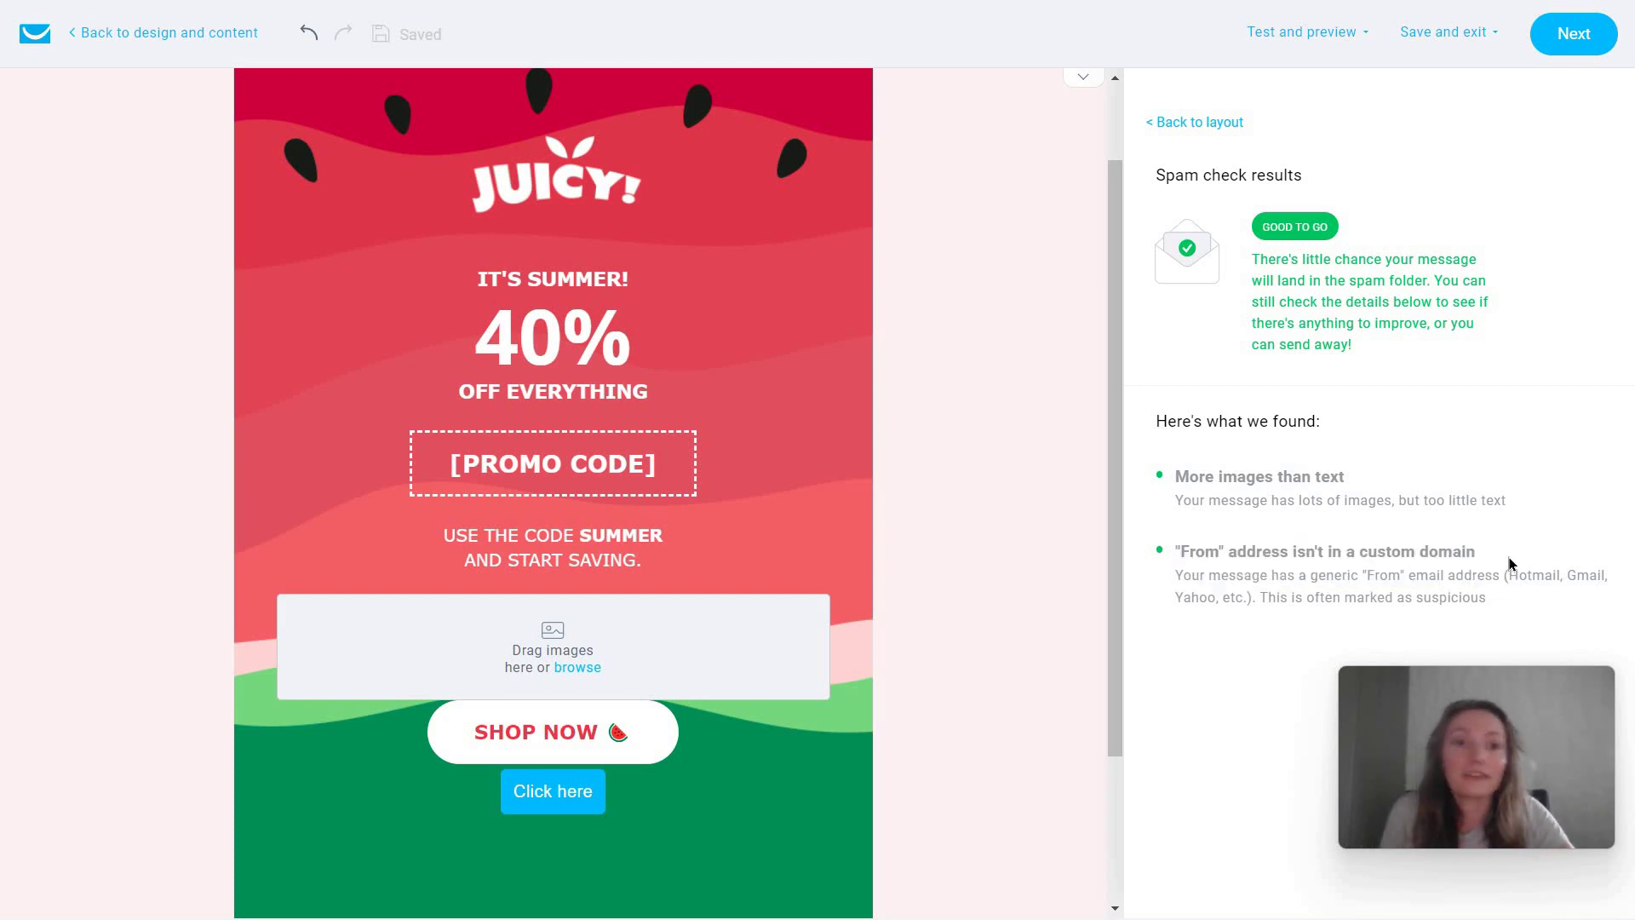
scroll(888, 375, up, 2)
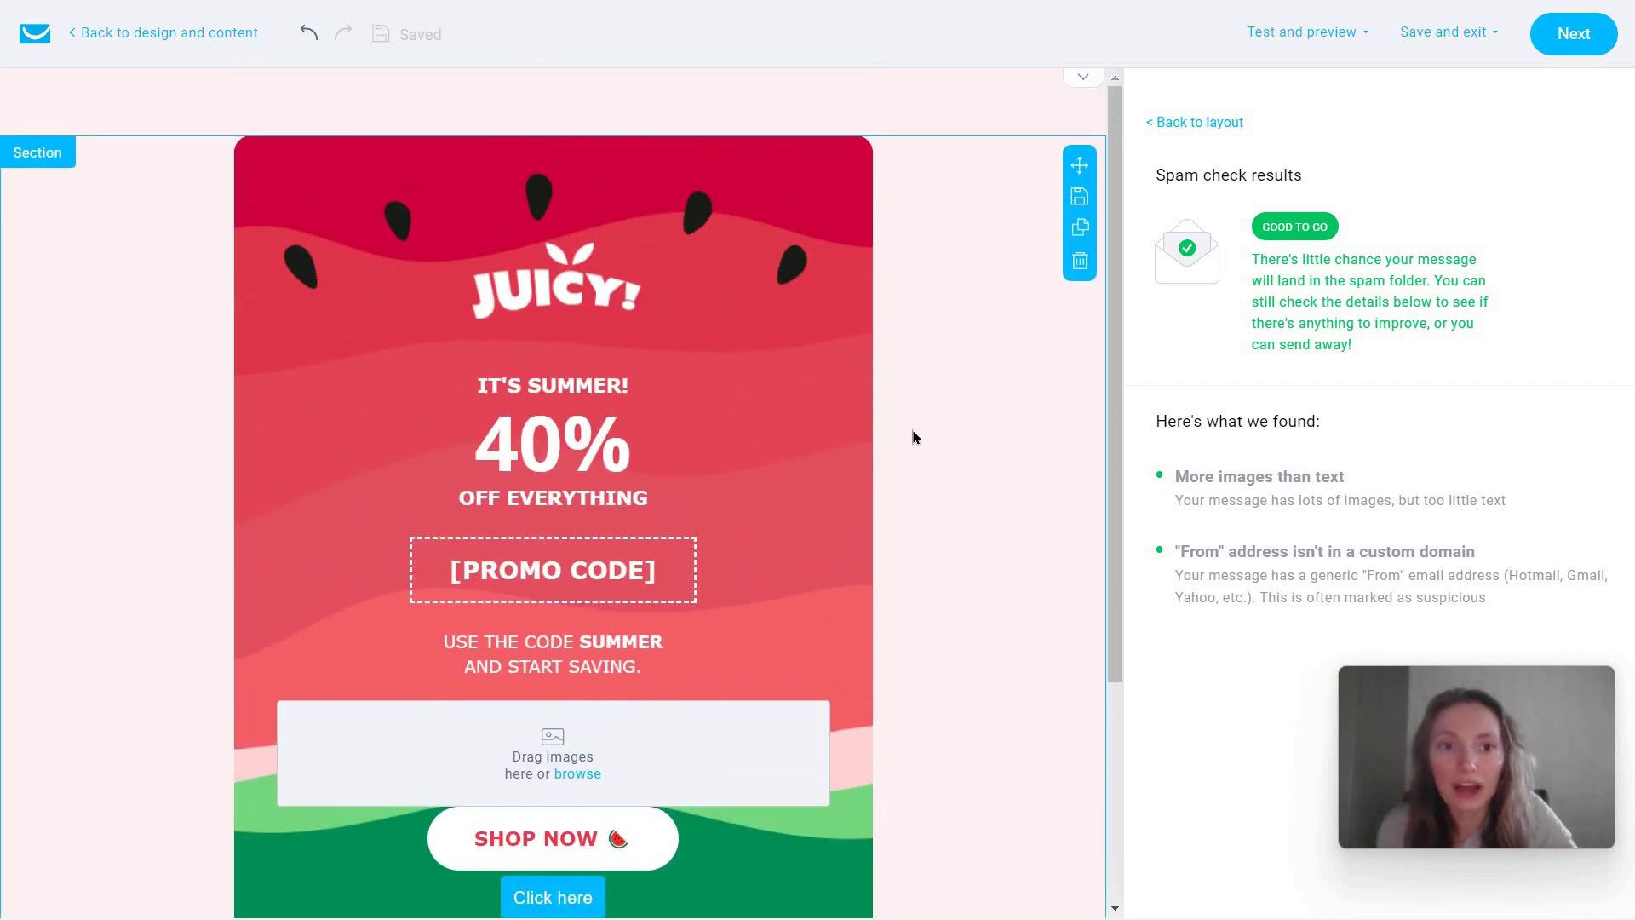
scroll(911, 436, down, 5)
scroll(953, 165, up, 5)
click(954, 165)
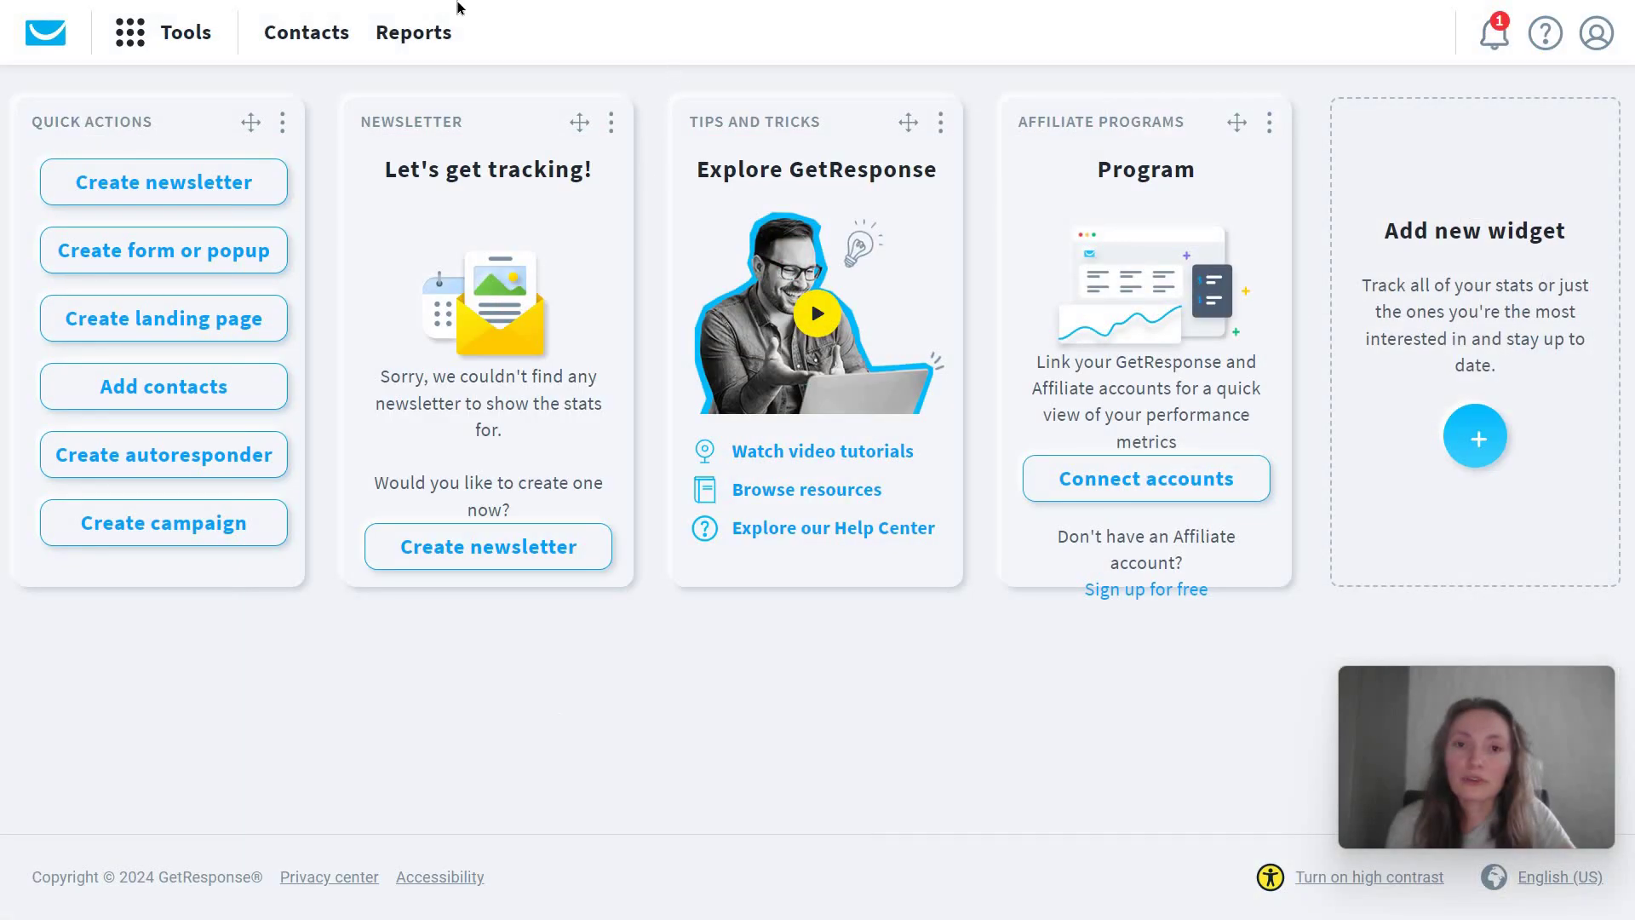
Show the Tools menu with its Communicate, Build visibility, Automate, Connect and Share knowledge groups
click(164, 39)
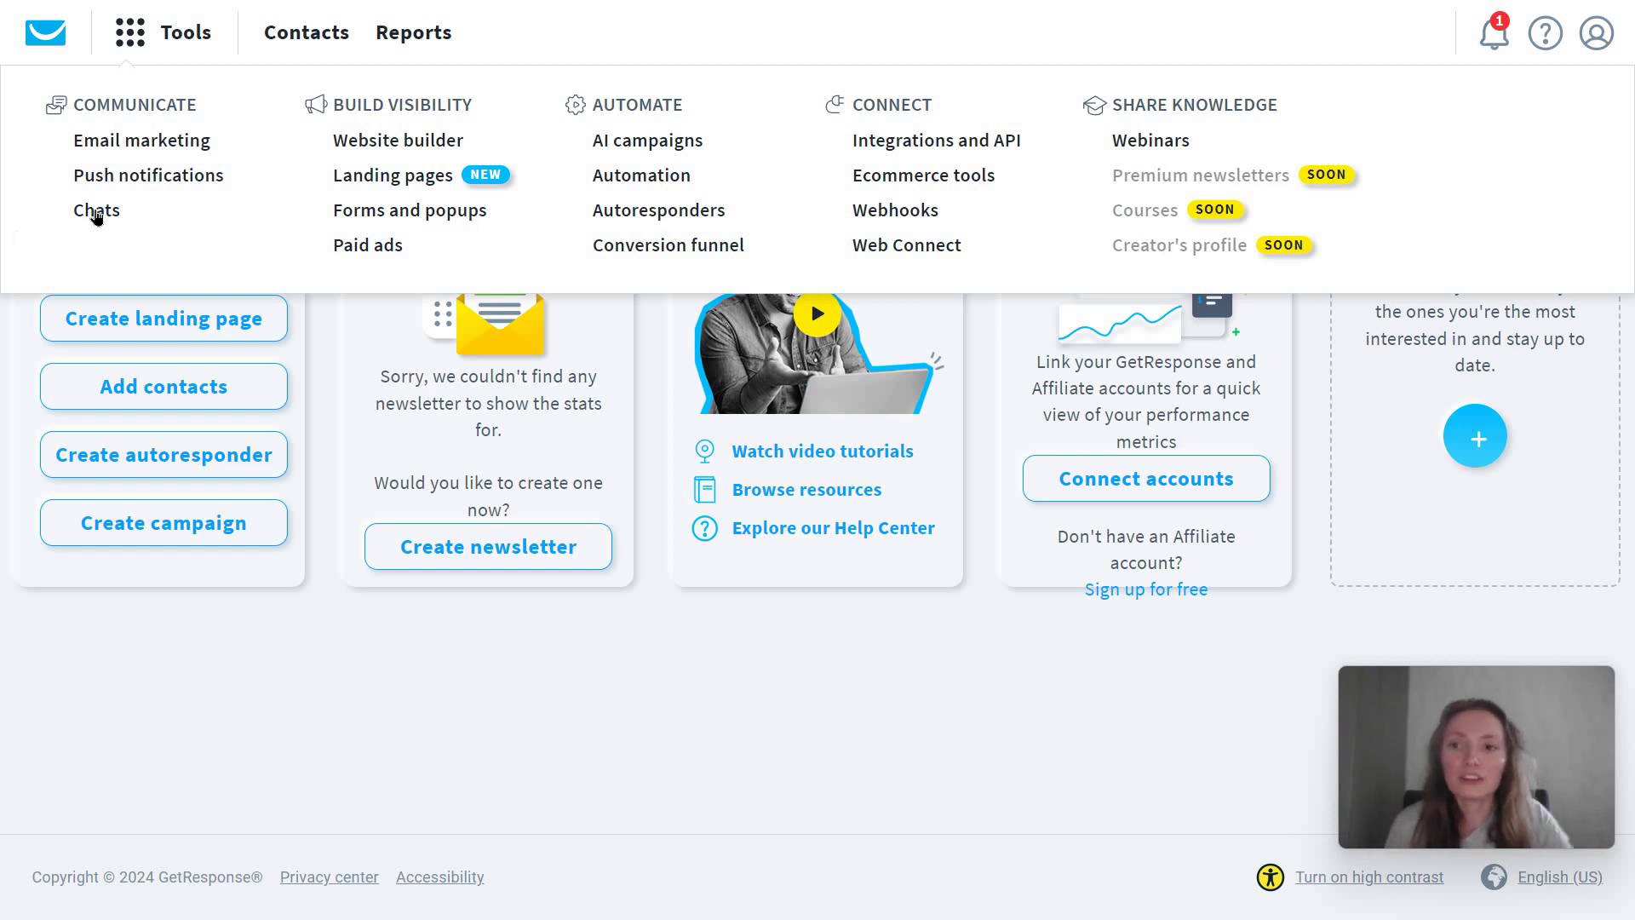
scroll(204, 158, up, 1)
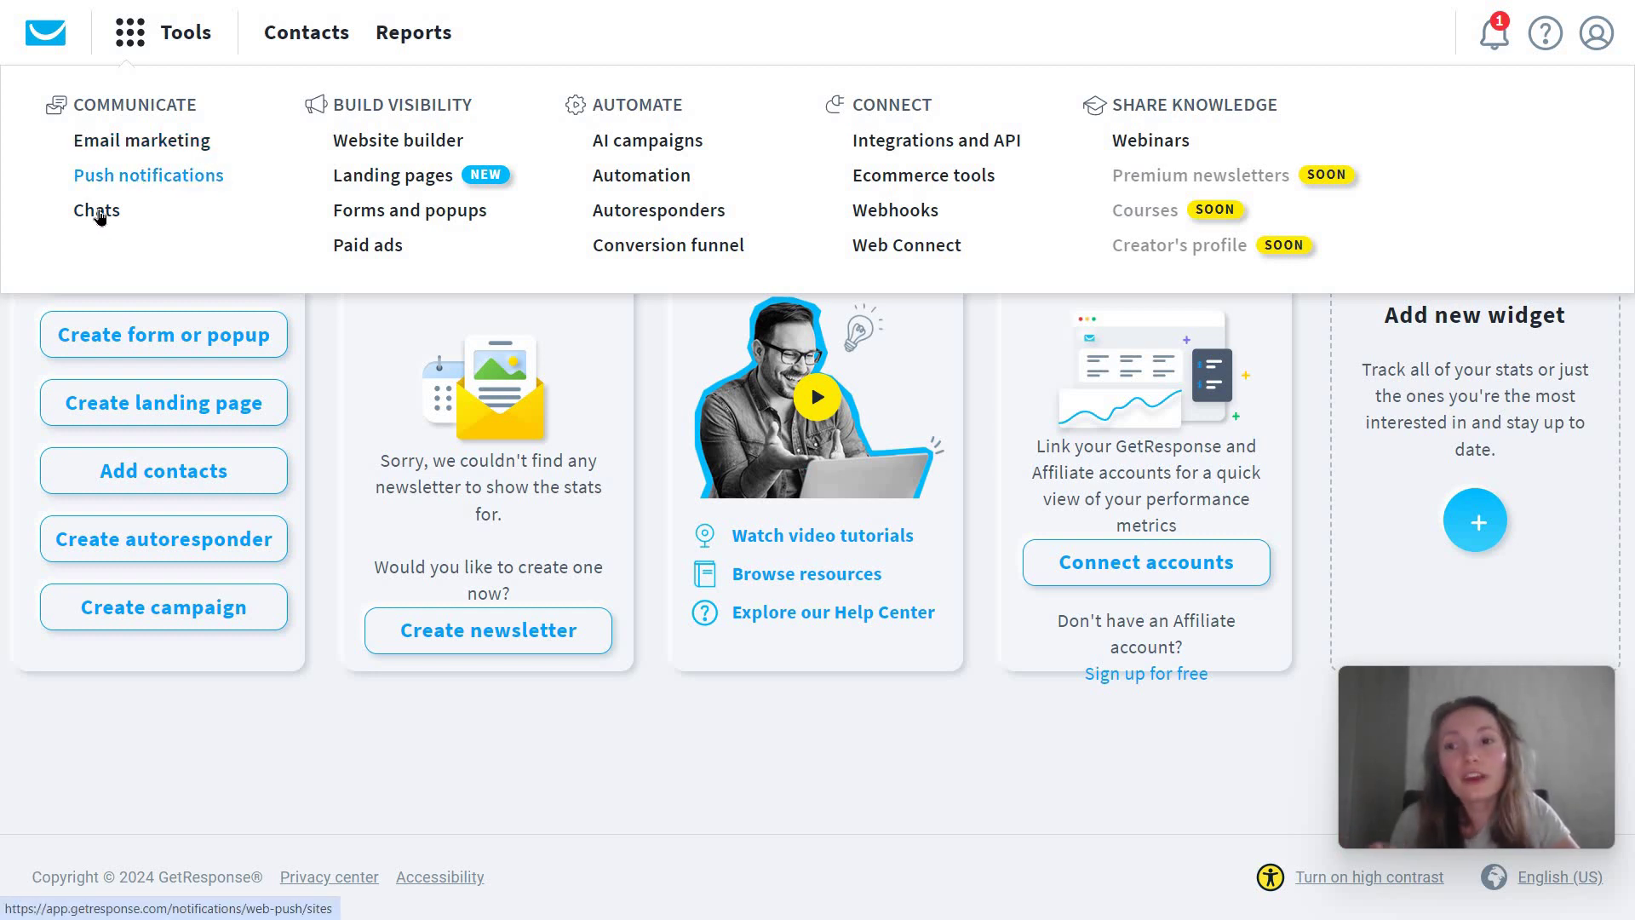
Open Chats and review Messages and triggers, the away auto reply, and Quick replies
click(97, 213)
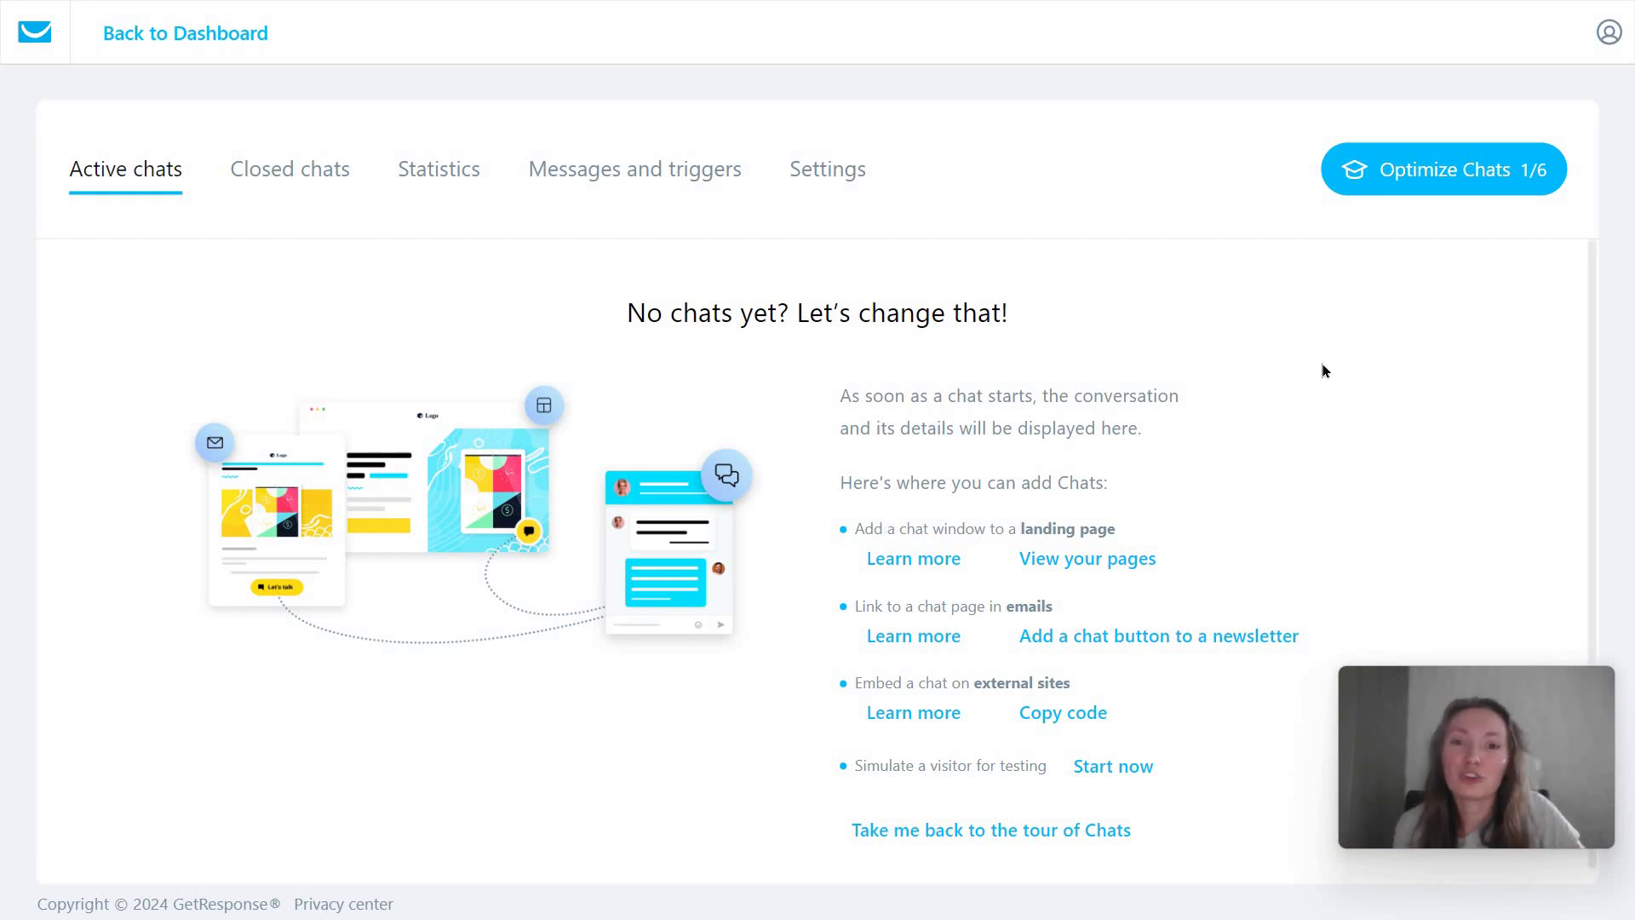
scroll(1324, 370, down, 1)
scroll(1324, 370, up, 1)
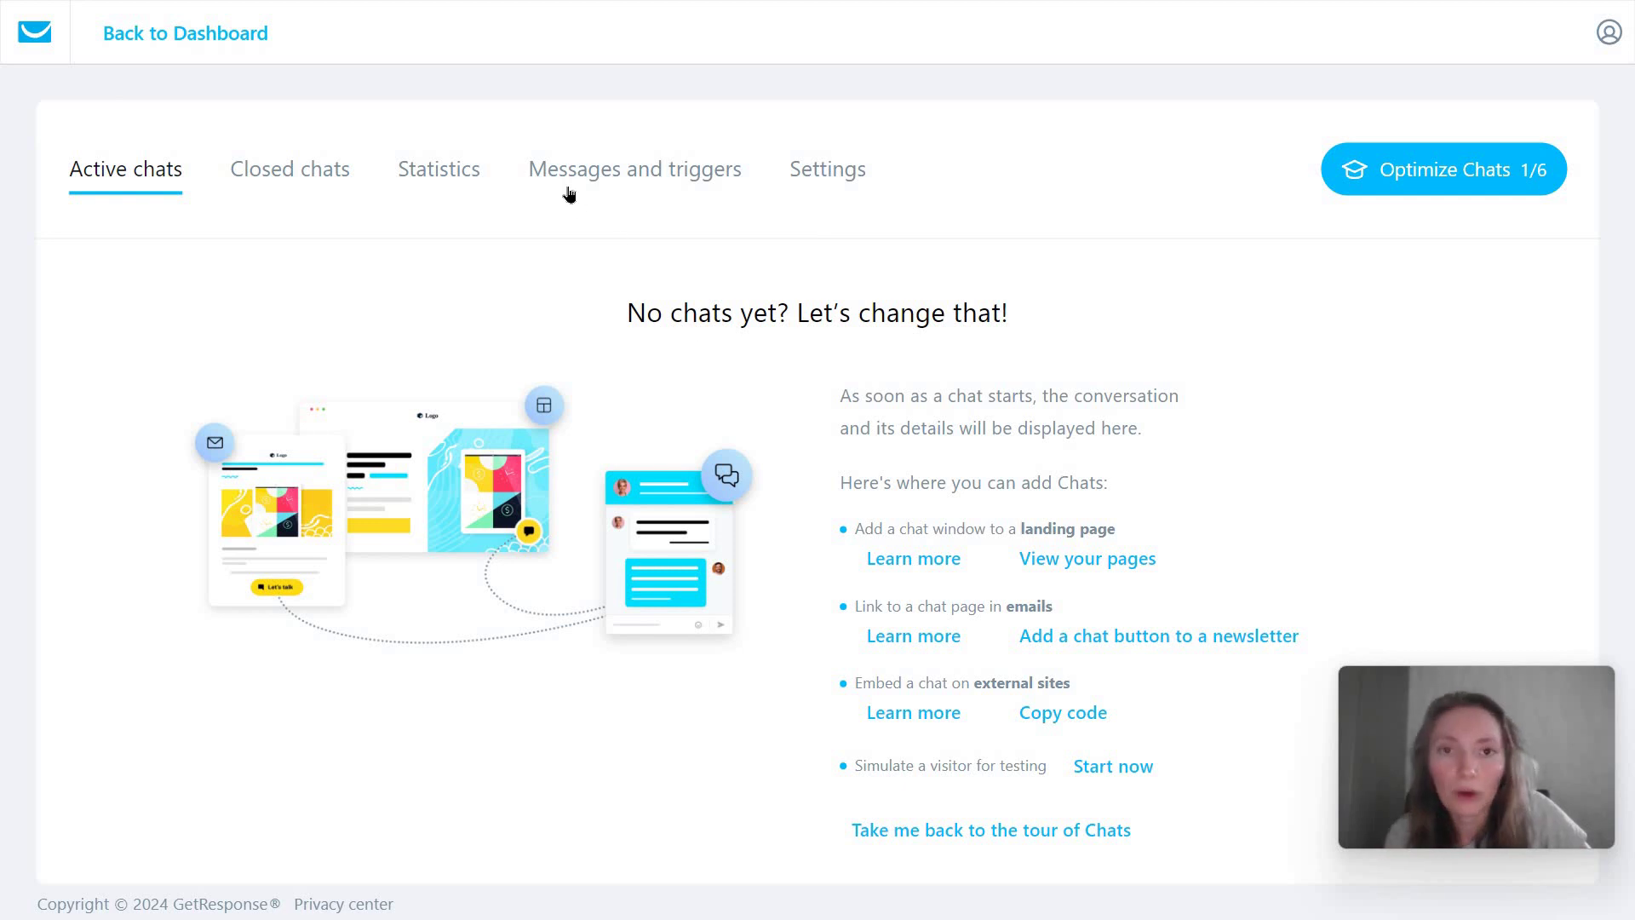
click(565, 189)
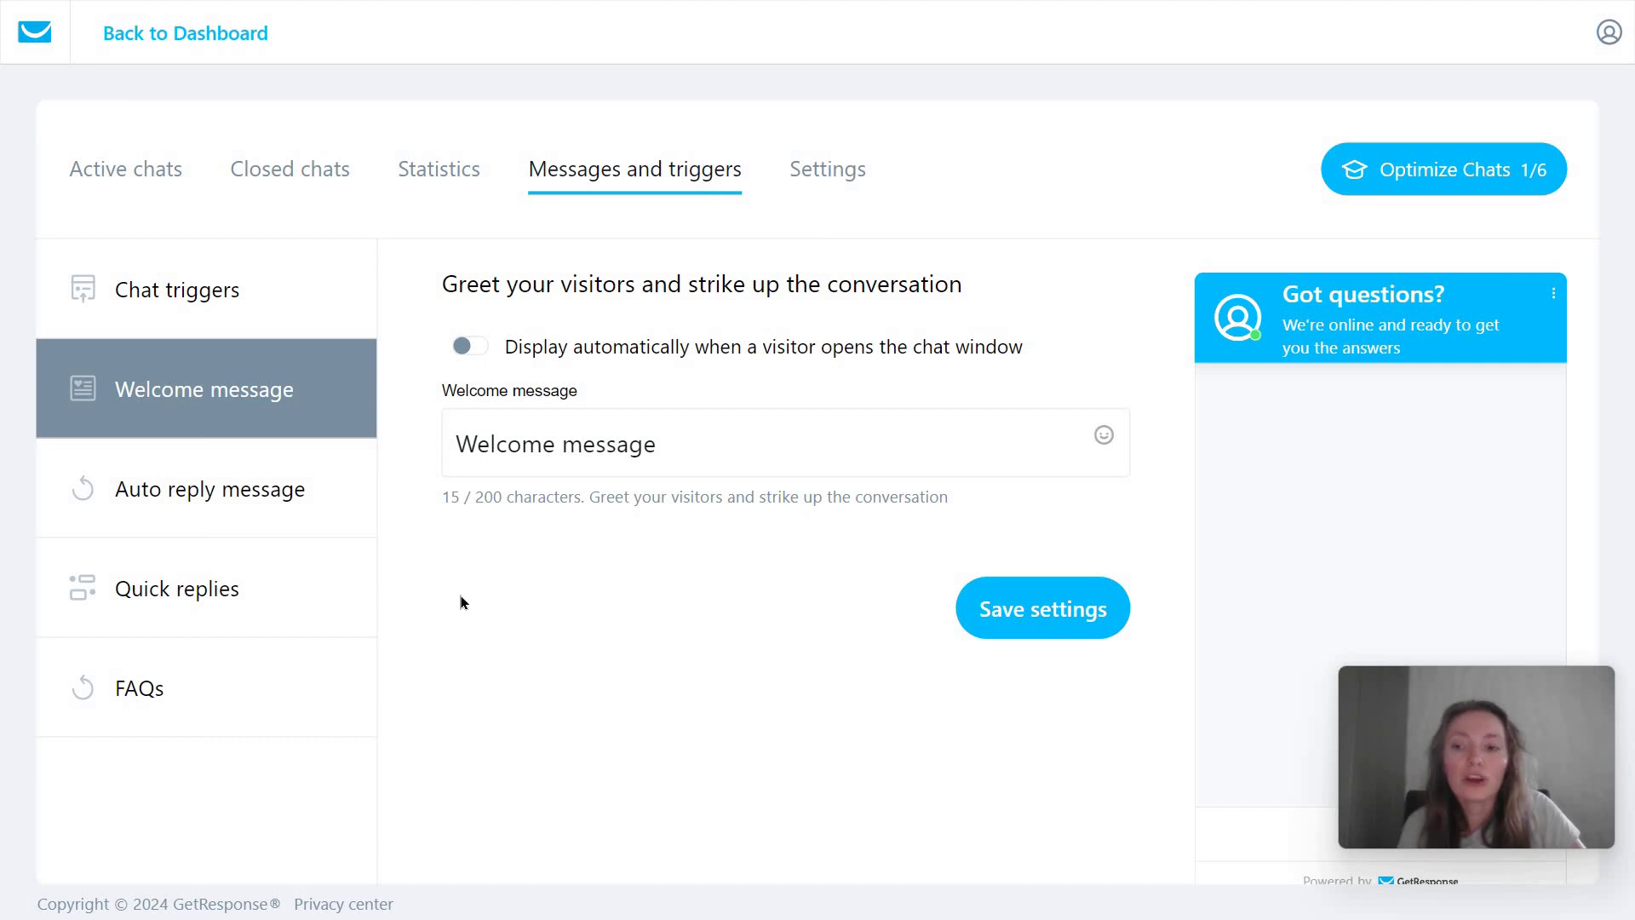
click(212, 492)
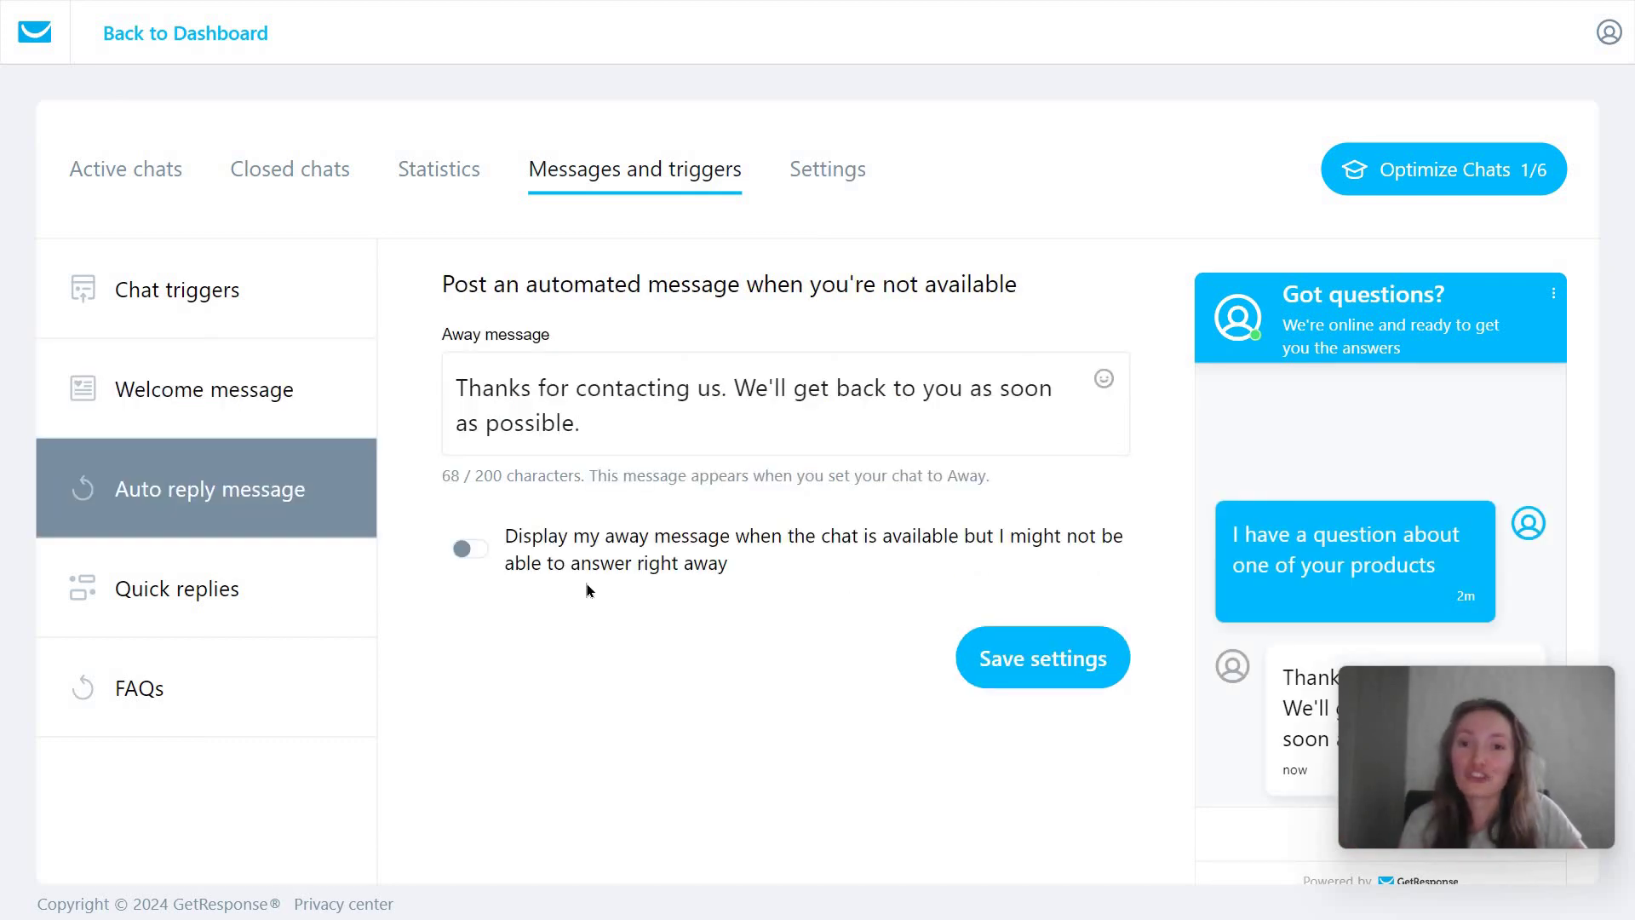
click(329, 588)
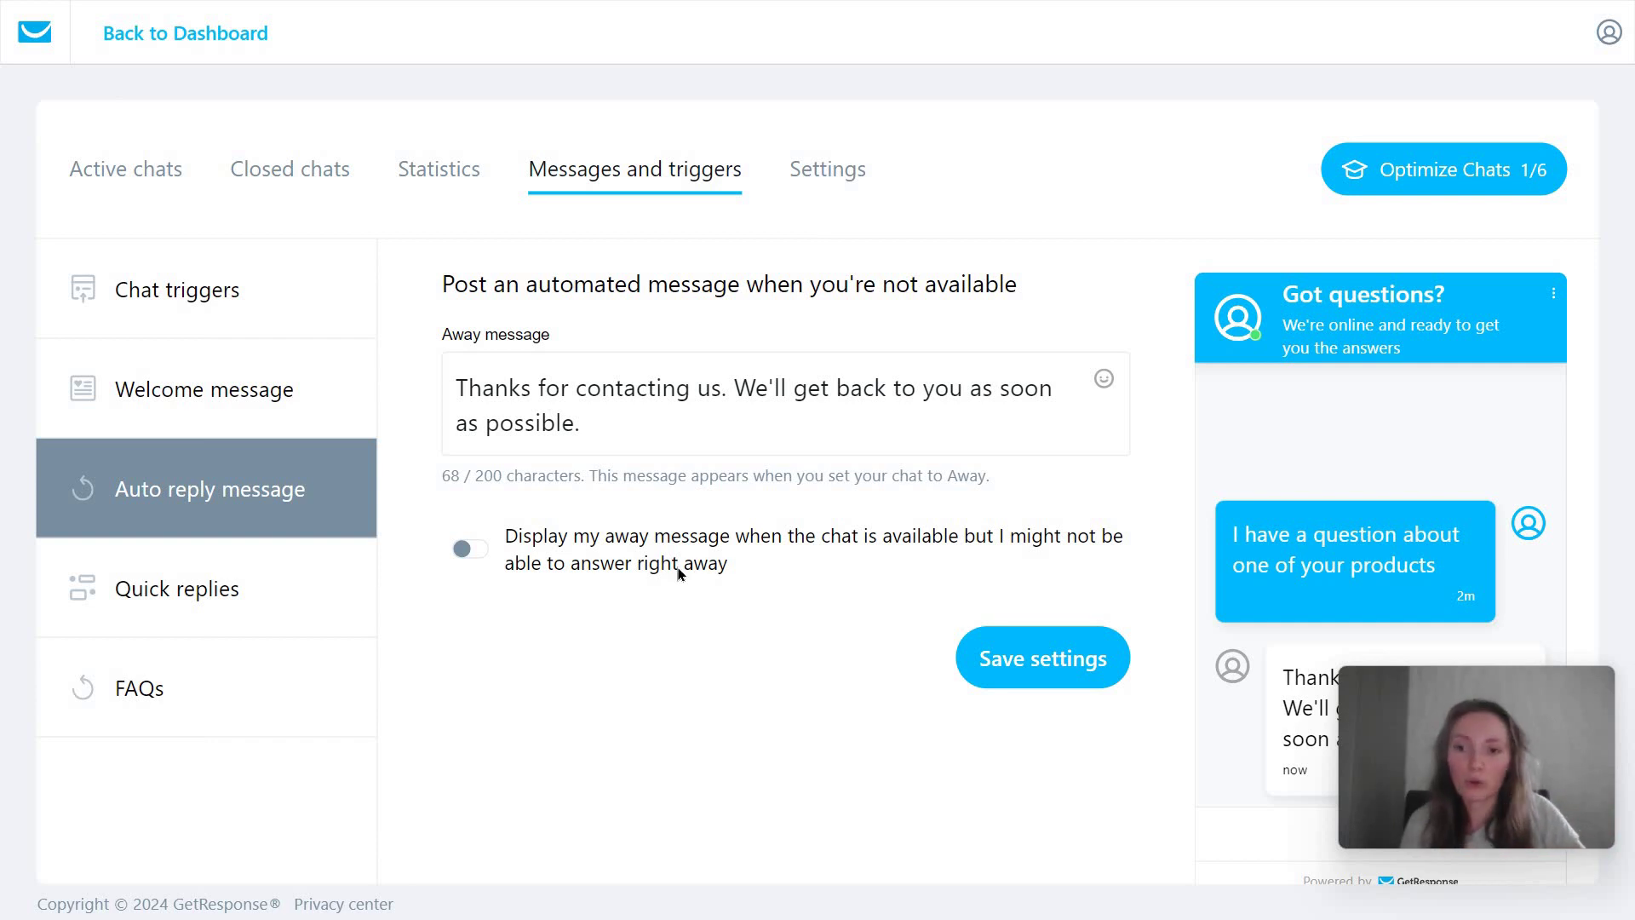
scroll(676, 564, down, 2)
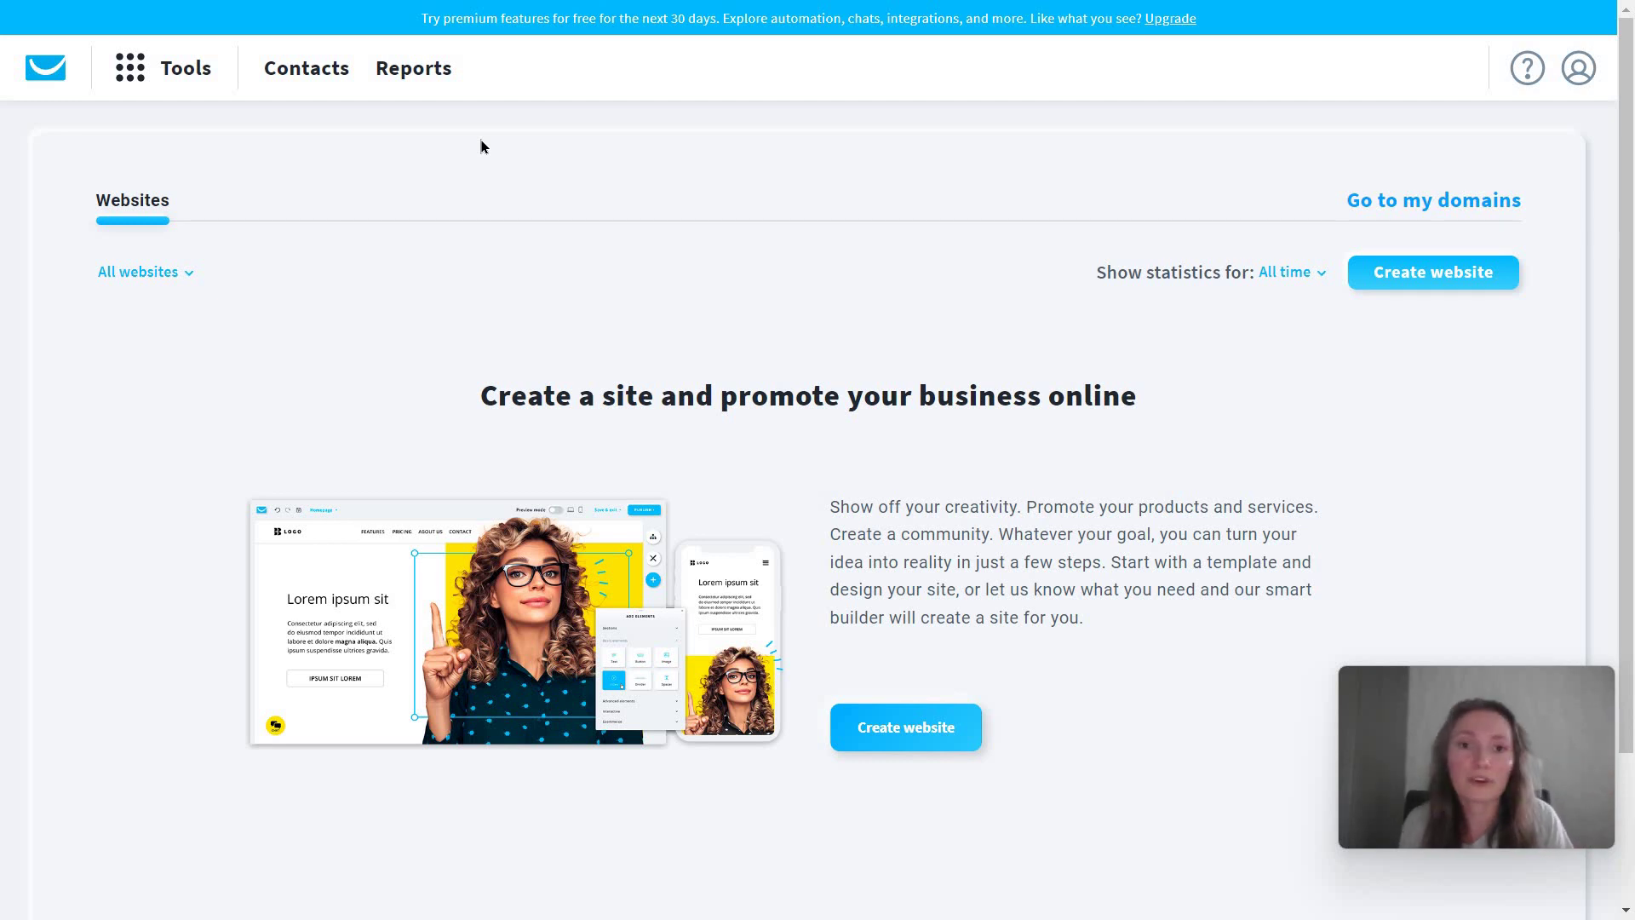
Go to Landing pages from the Tools menu to start a new page
click(130, 68)
click(361, 208)
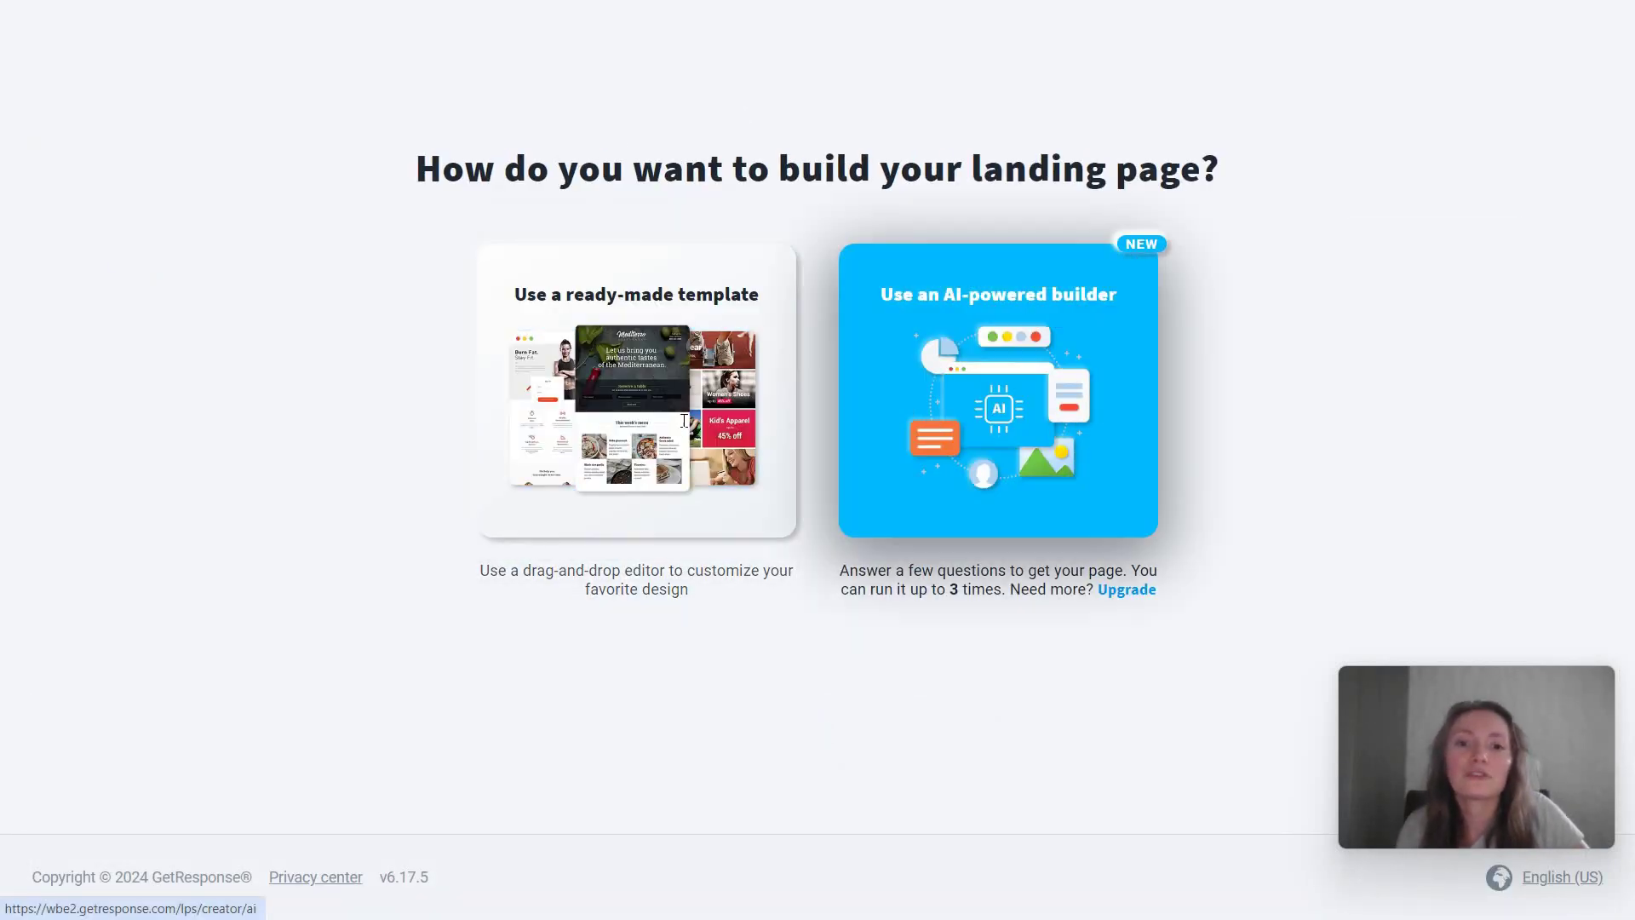
In the AI builder, enter 'nutrition' as the field and 'ebook with vegan recipes' as the product
click(997, 408)
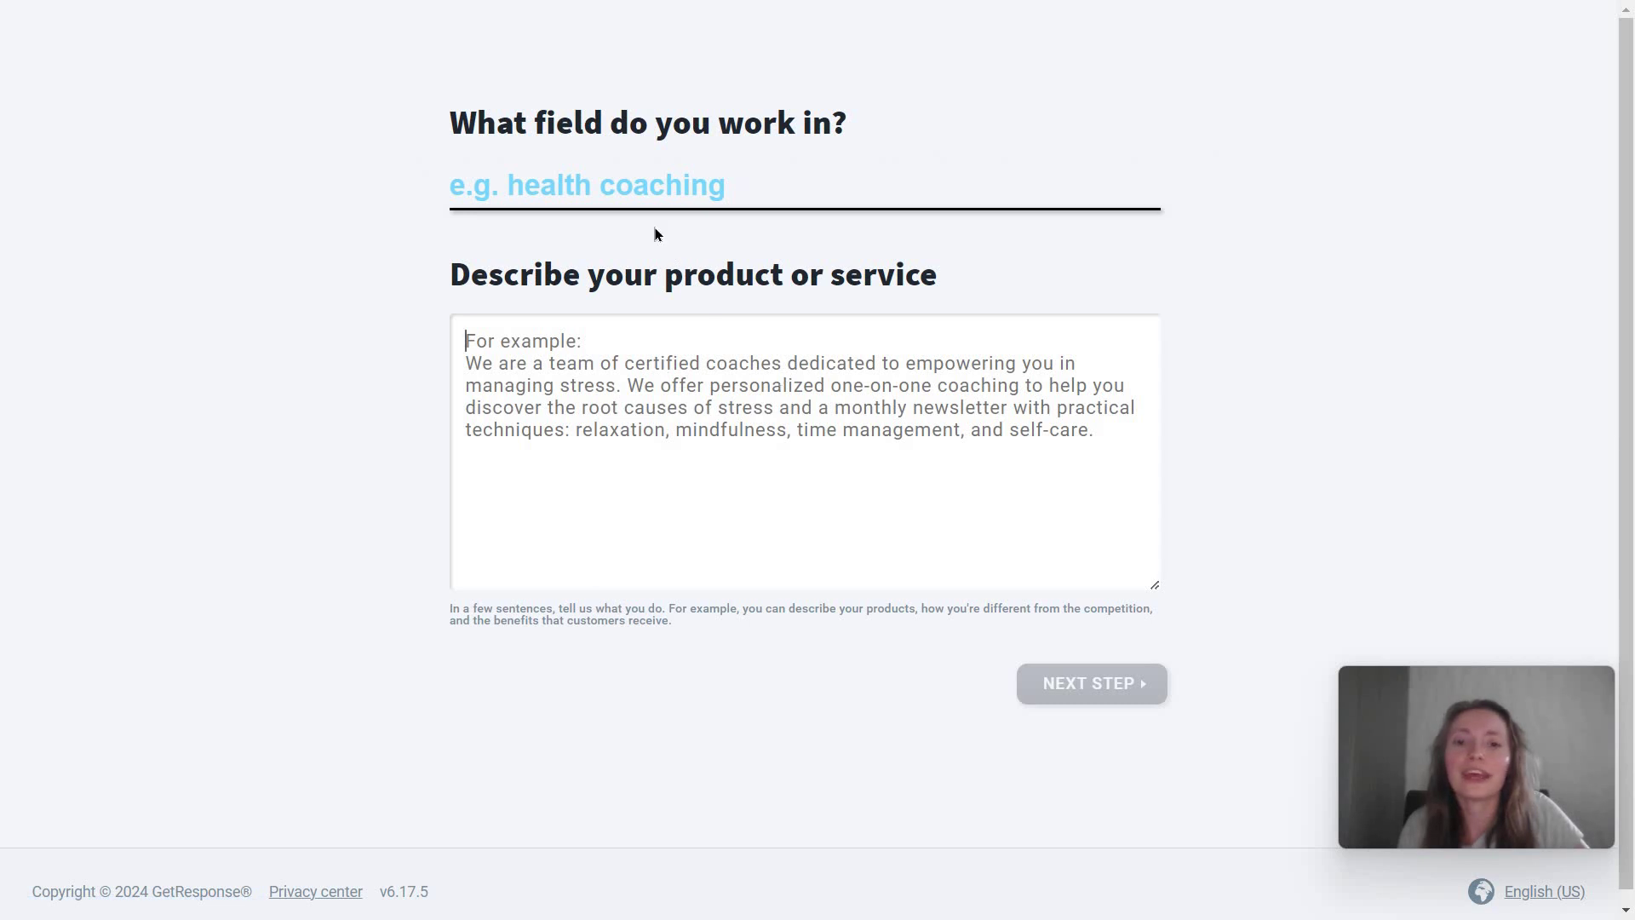
click(632, 202)
text(nutrition)
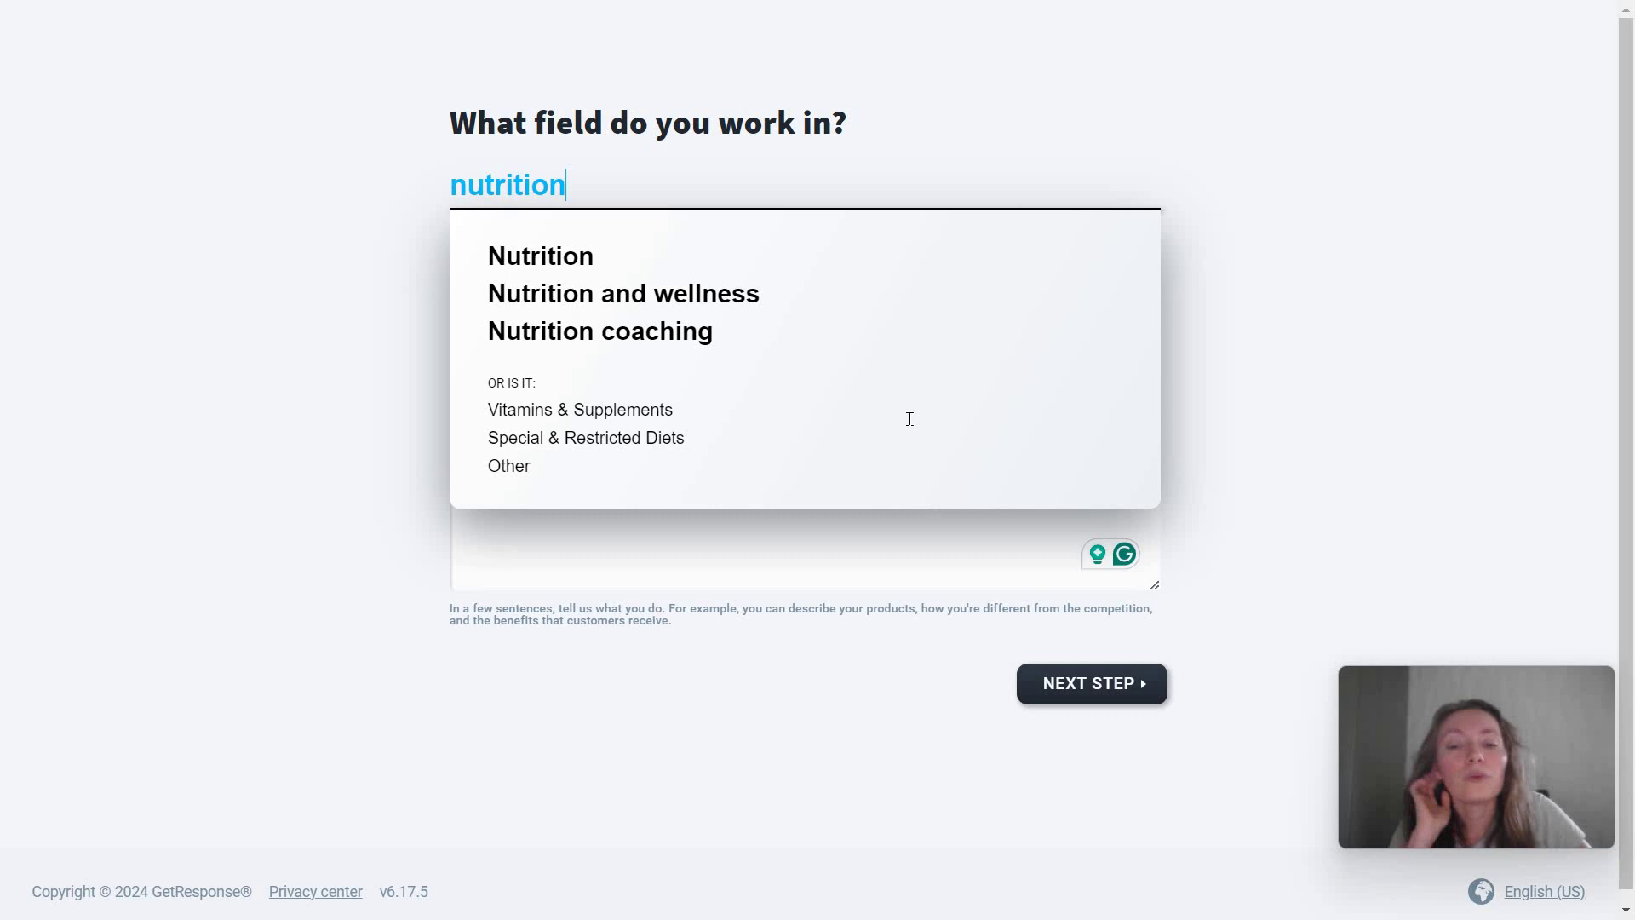
click(910, 418)
text(e)
key(BackSpace)
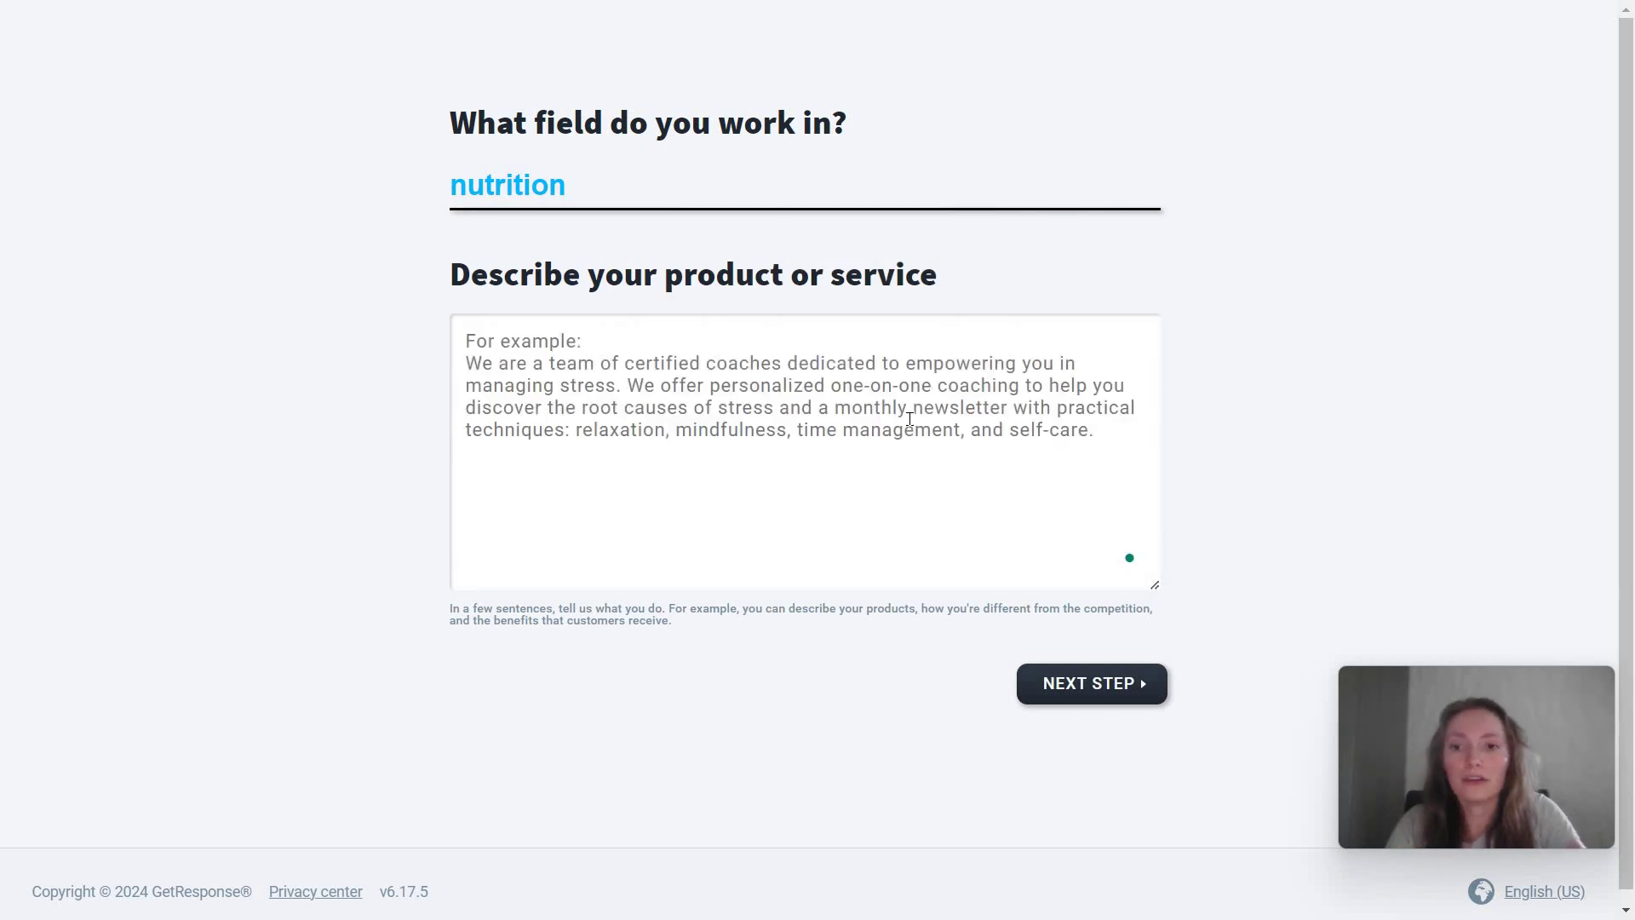
text(ebook)
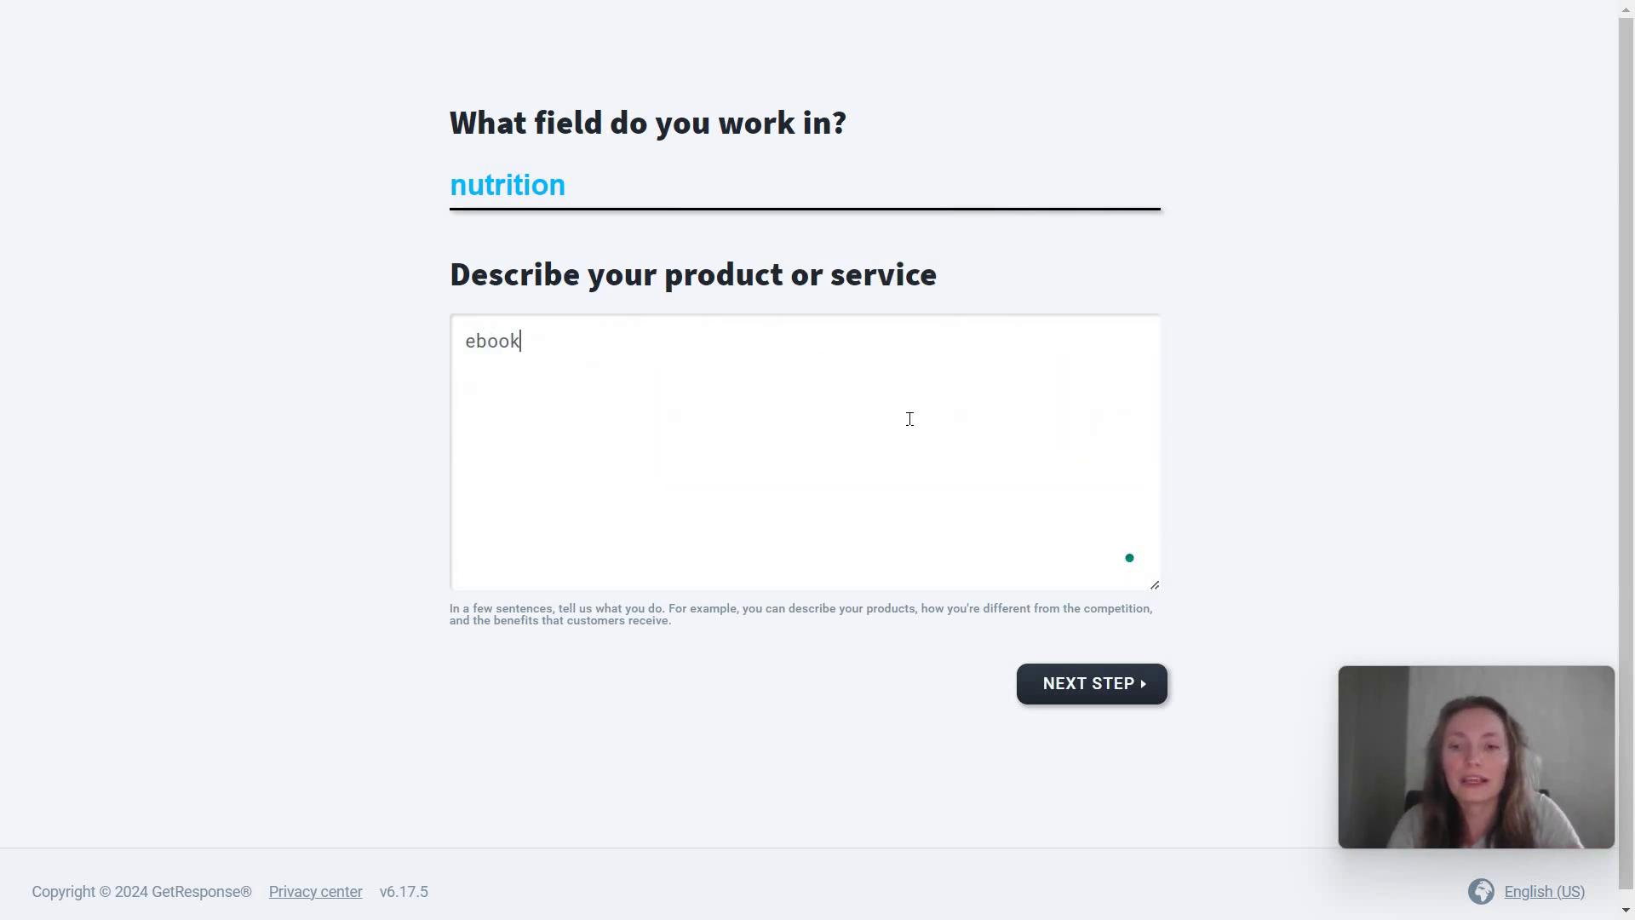
text( with vegan recipes)
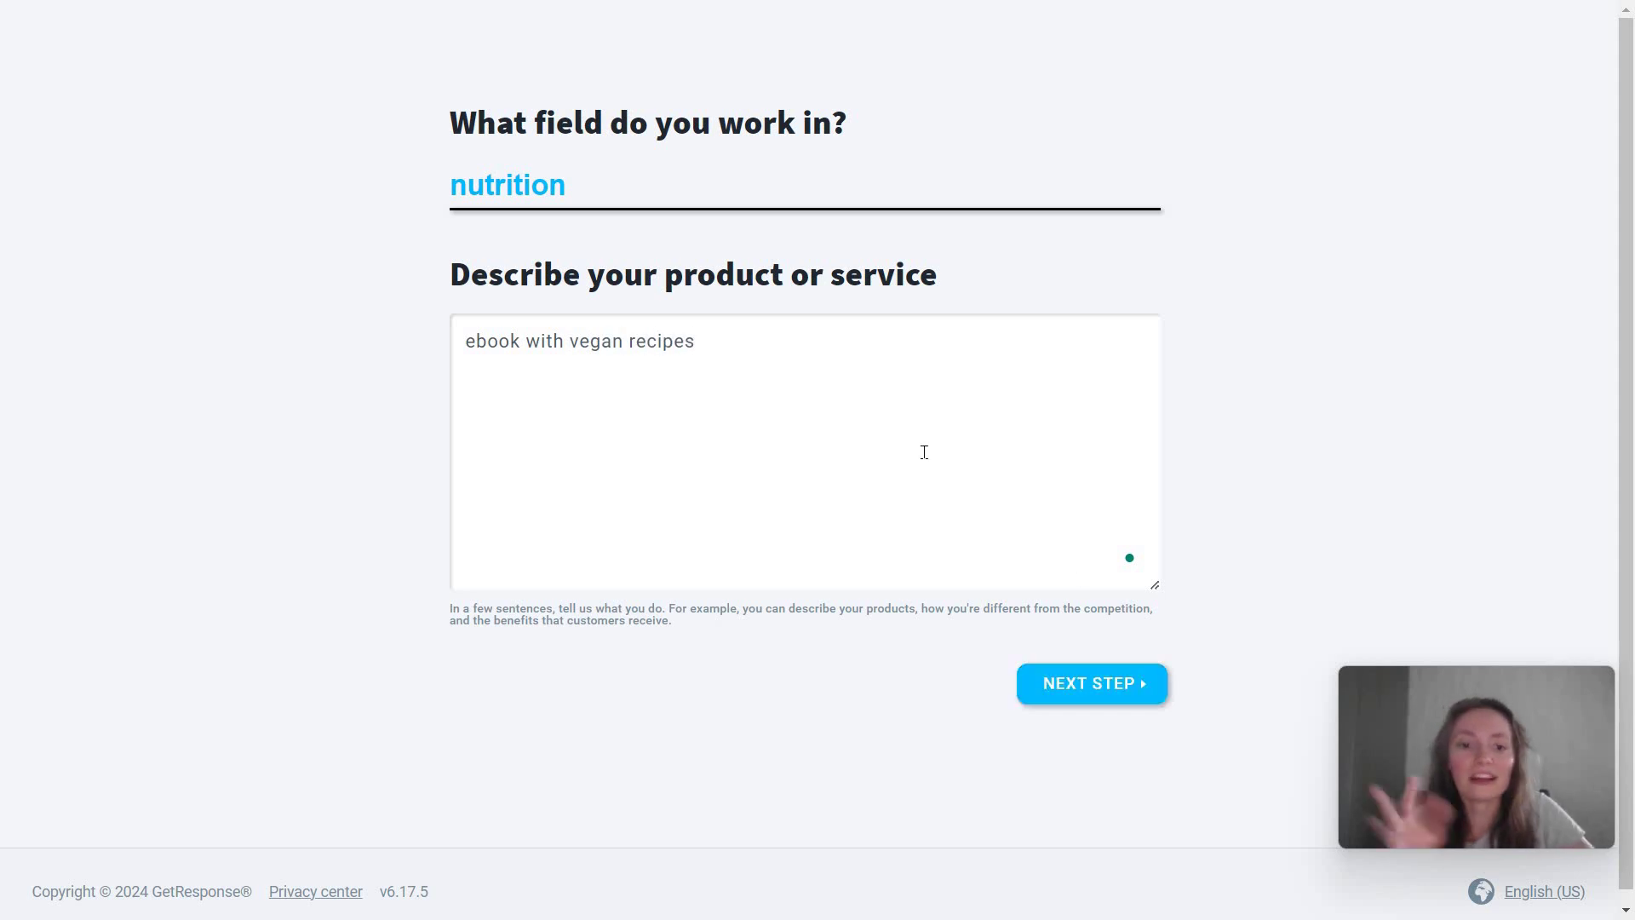
Proceed to the three vegan recipe design suggestions, which include a cookie banner
key(Tab)
key(Return)
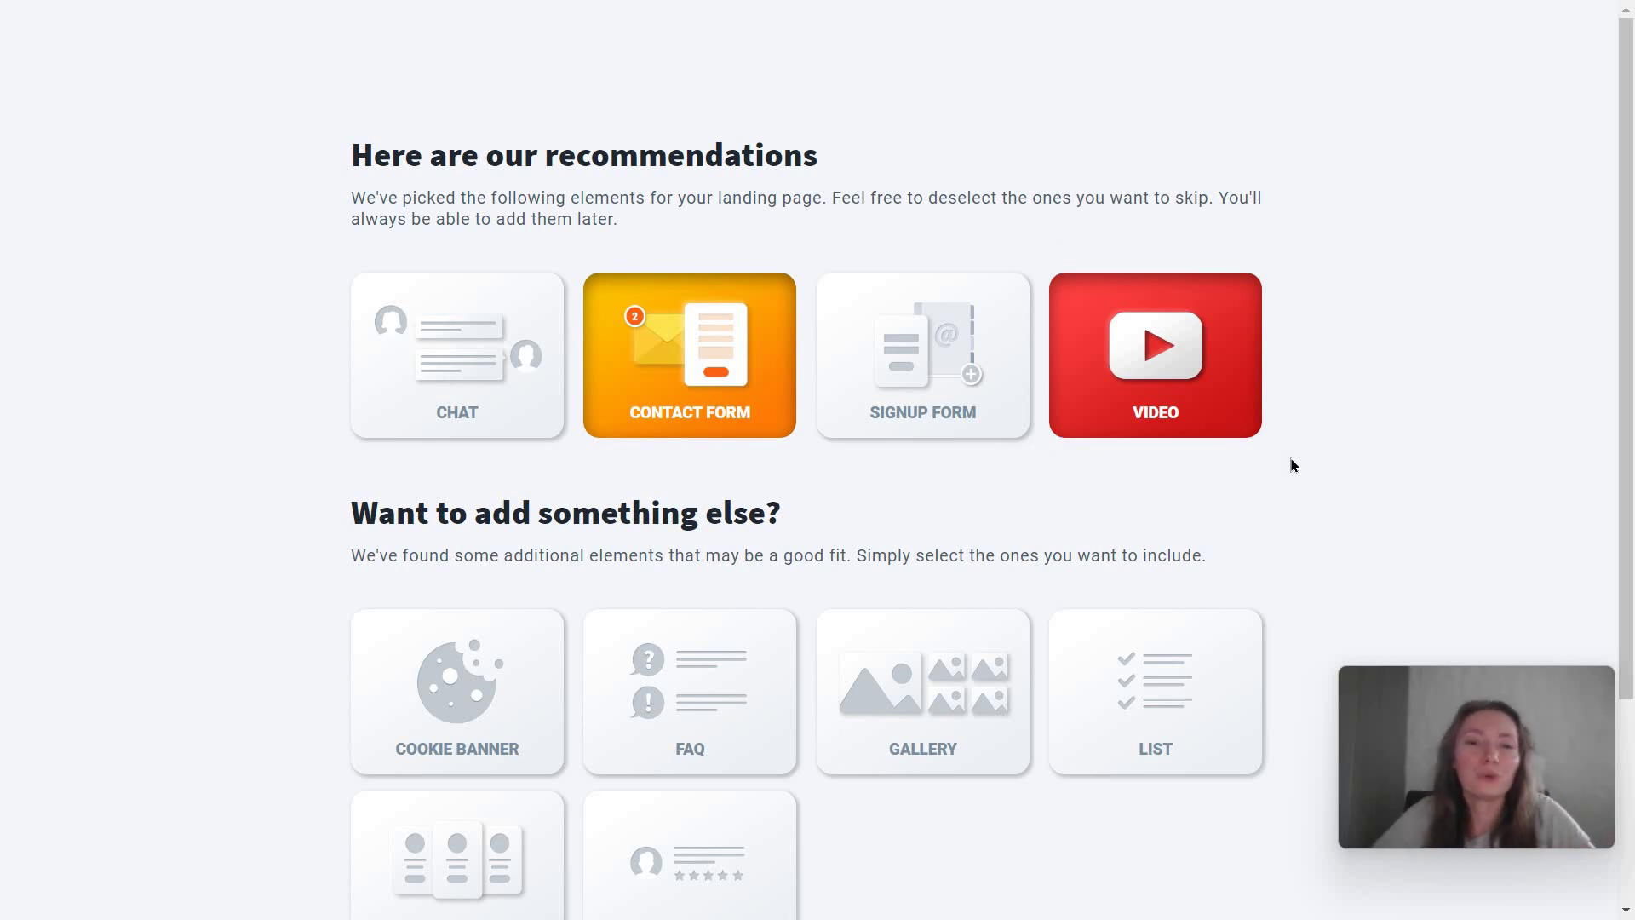
scroll(1106, 483, down, 3)
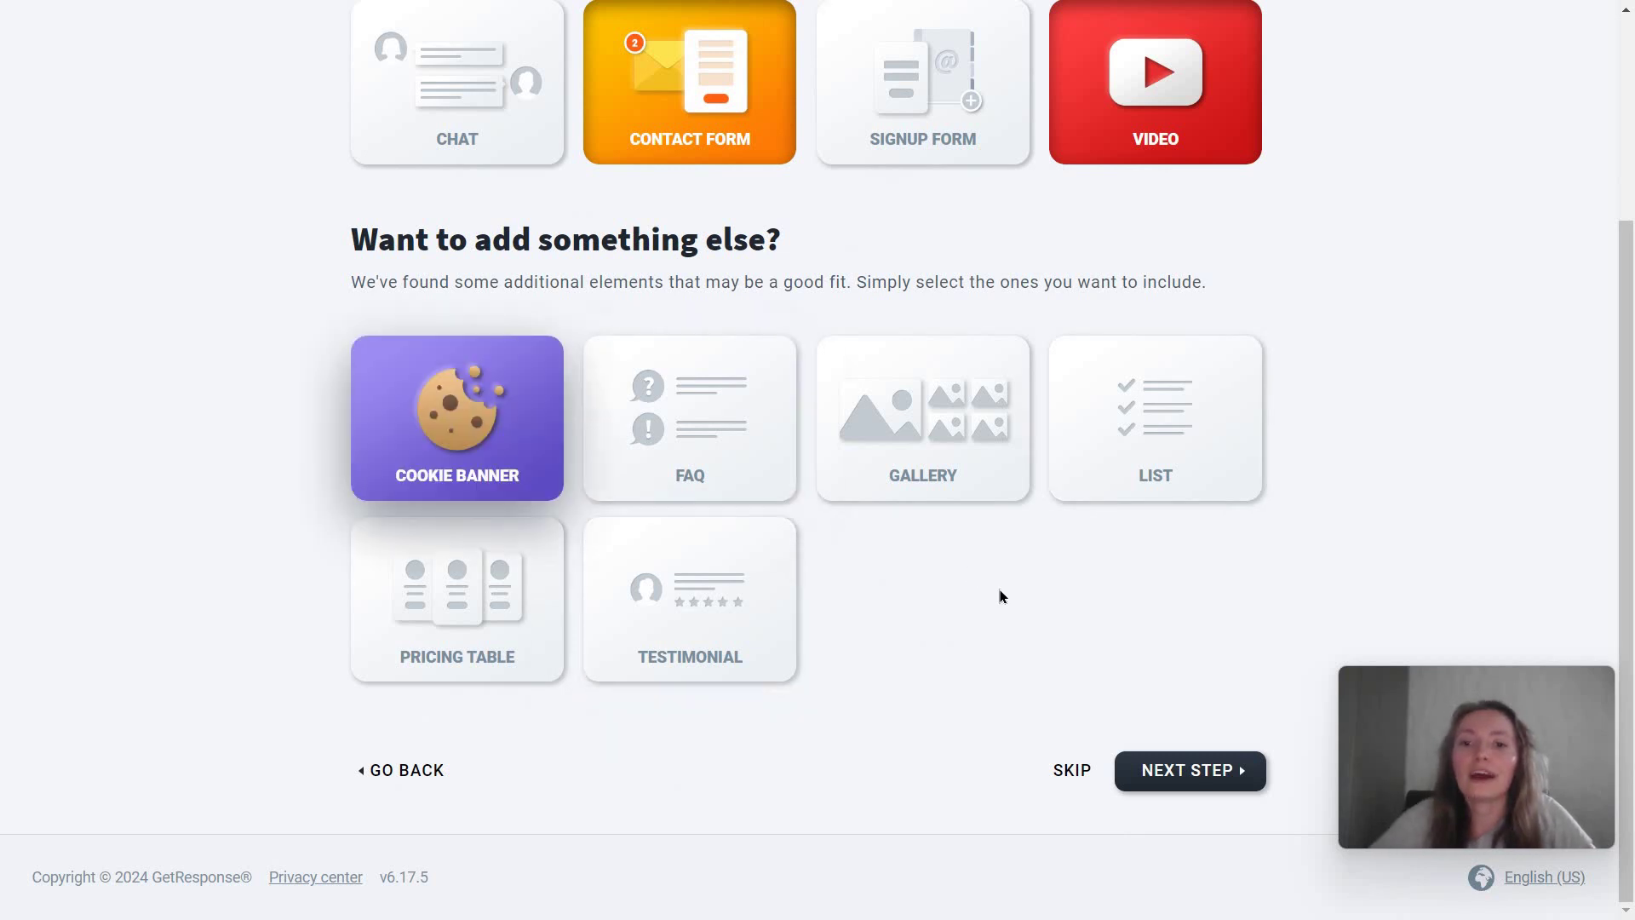
scroll(1021, 562, up, 3)
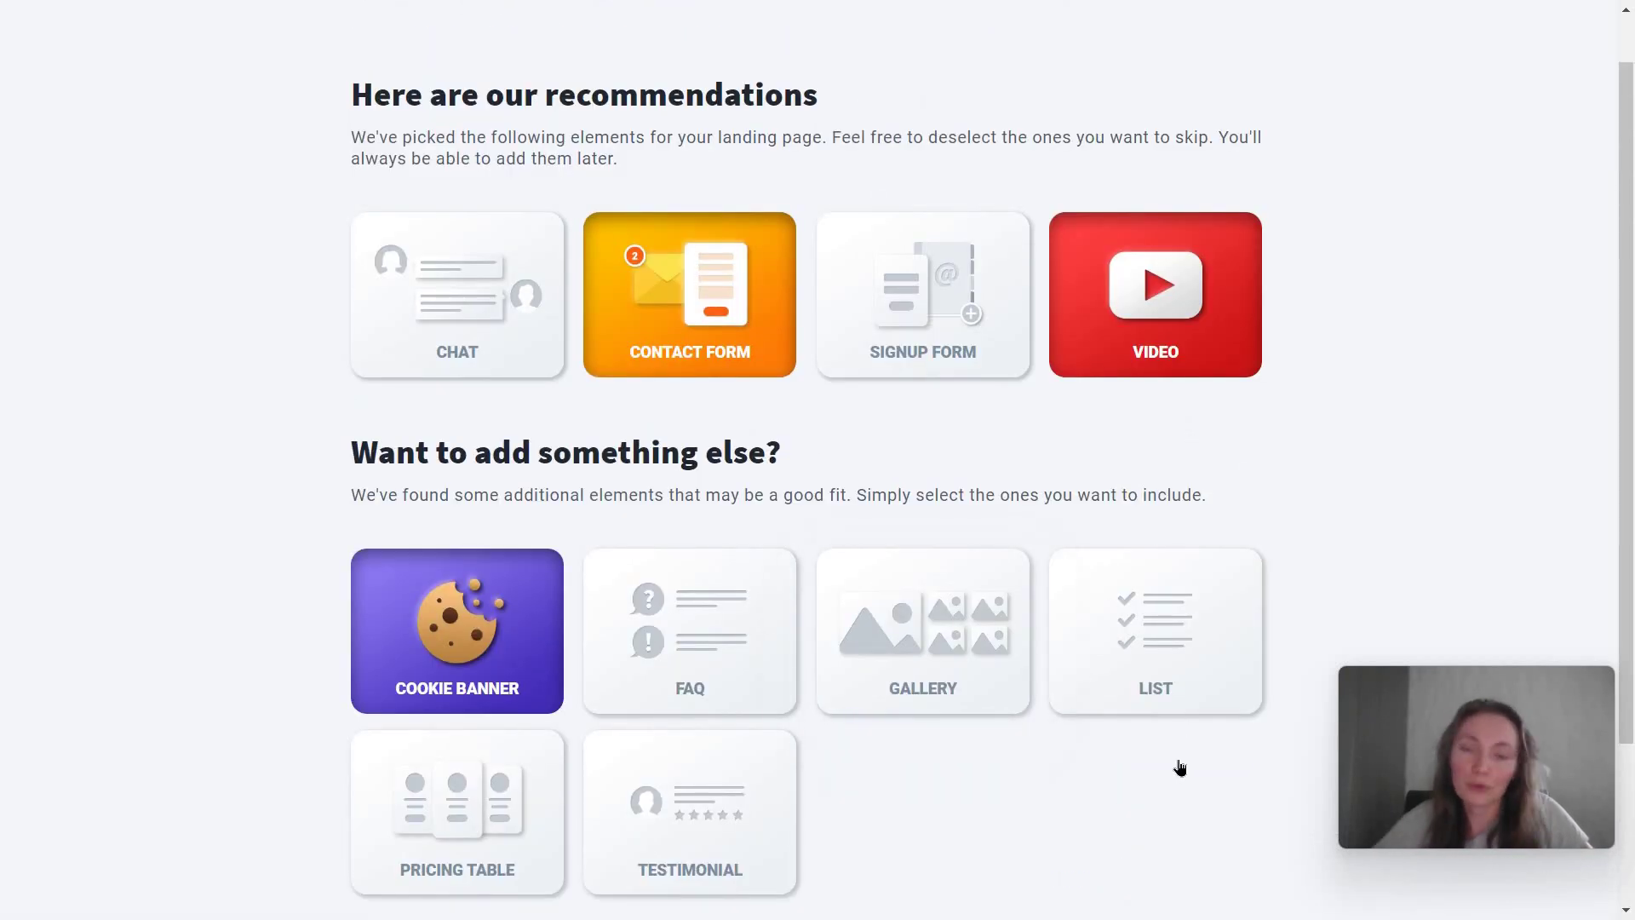
scroll(1021, 468, down, 3)
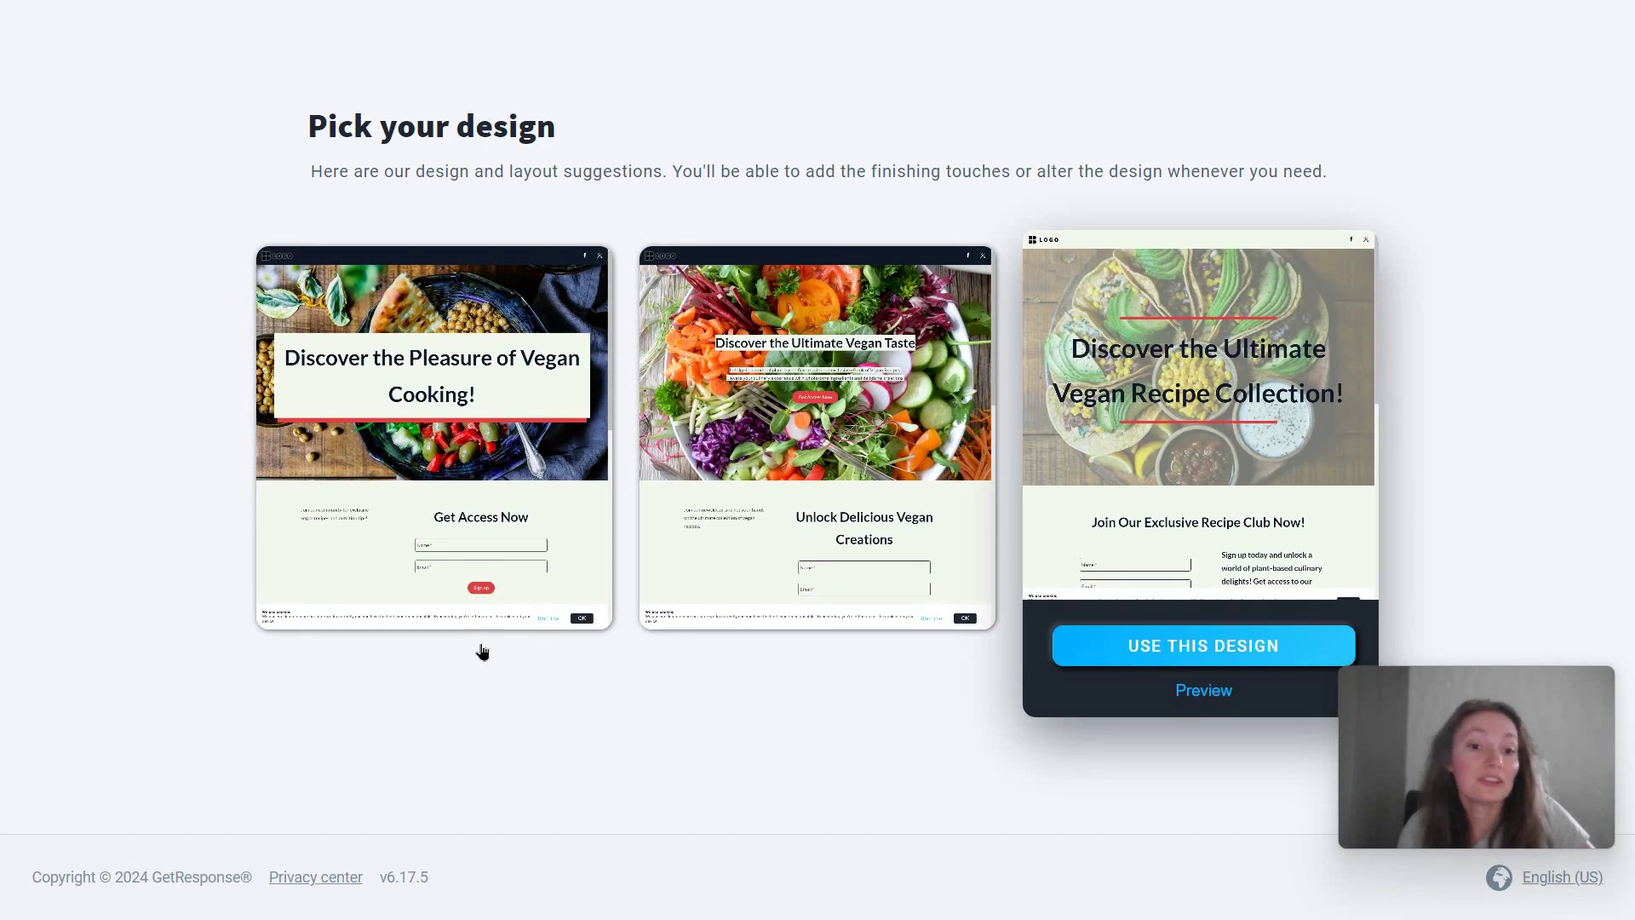
Start the page from the Vegan Cooking design, then select its signup form and that form's section
click(482, 647)
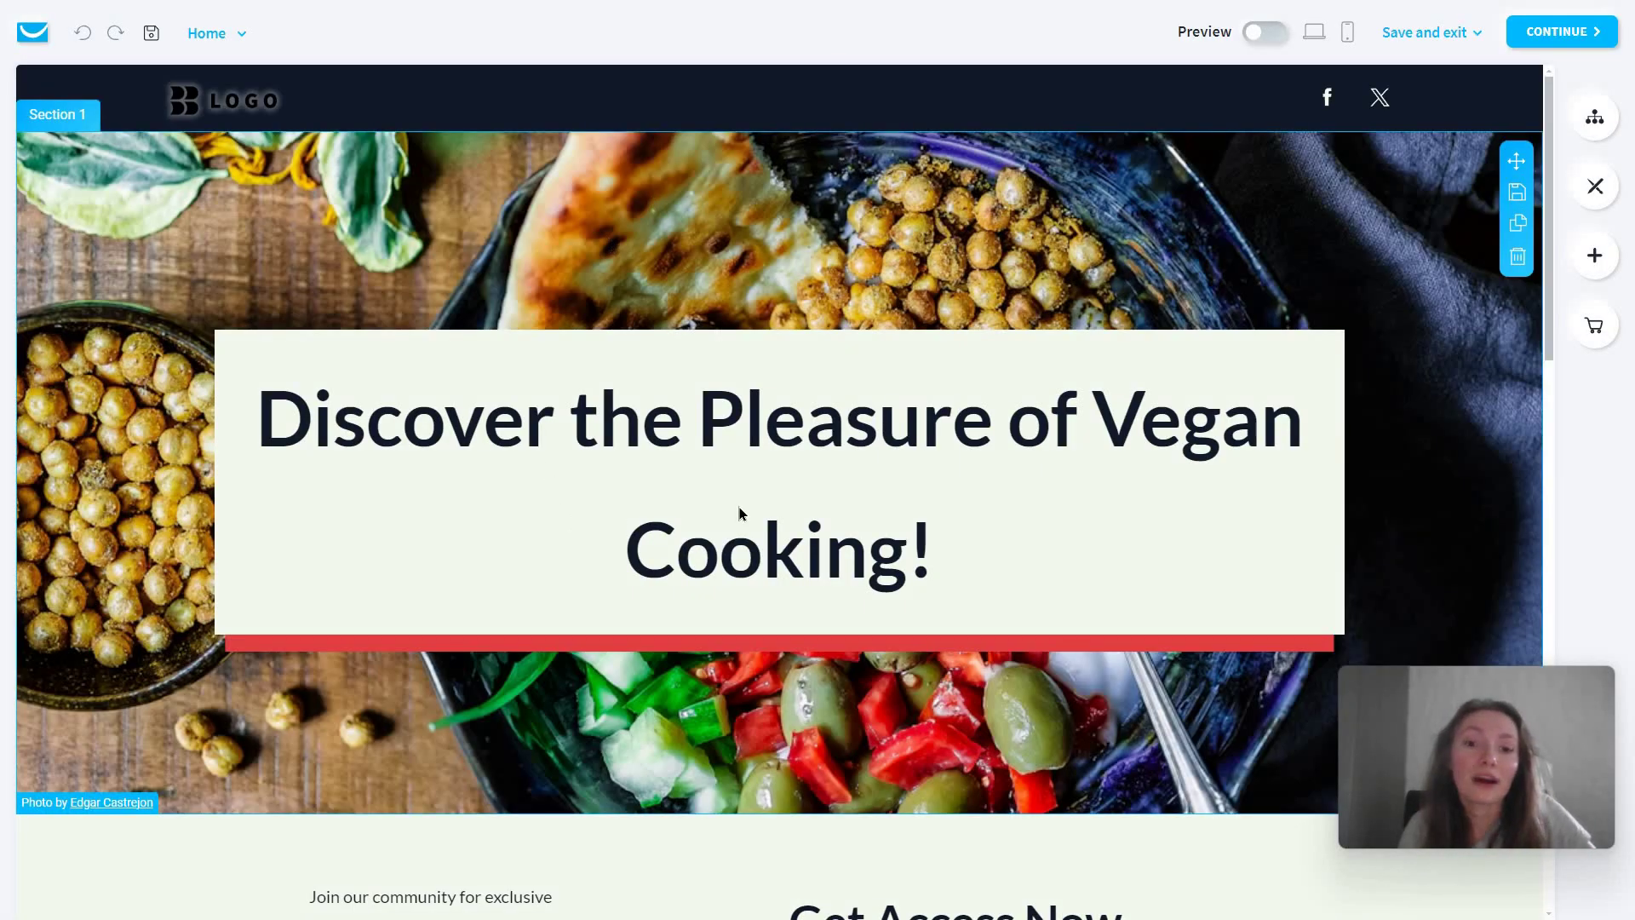
scroll(849, 502, down, 5)
scroll(849, 502, down, 5)
scroll(718, 391, down, 4)
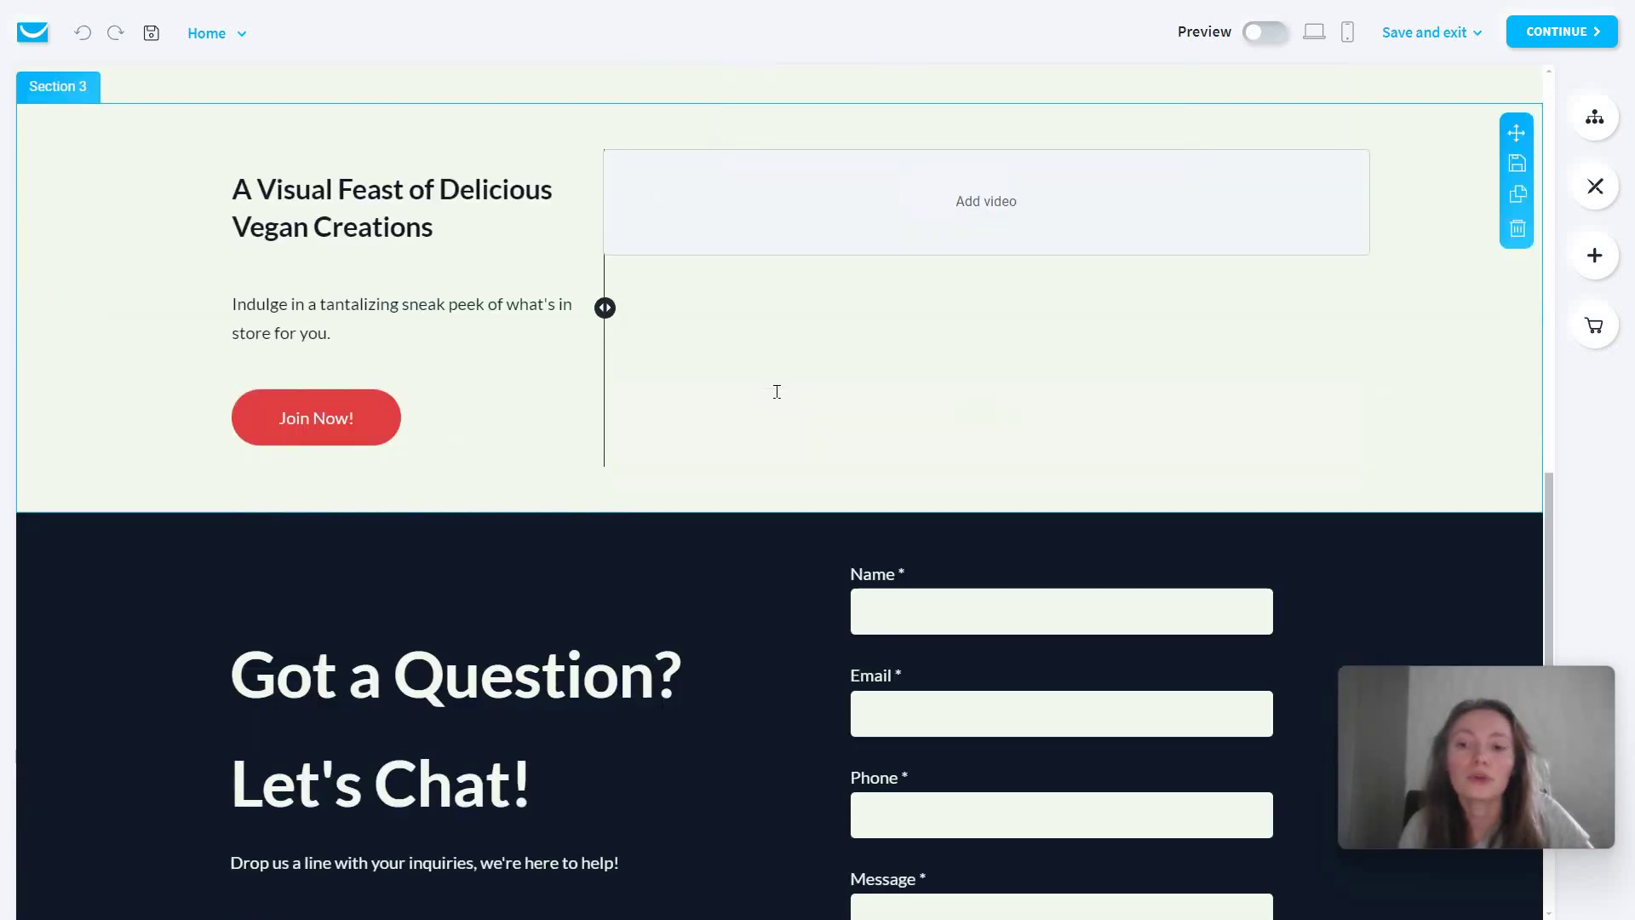
scroll(789, 409, up, 10)
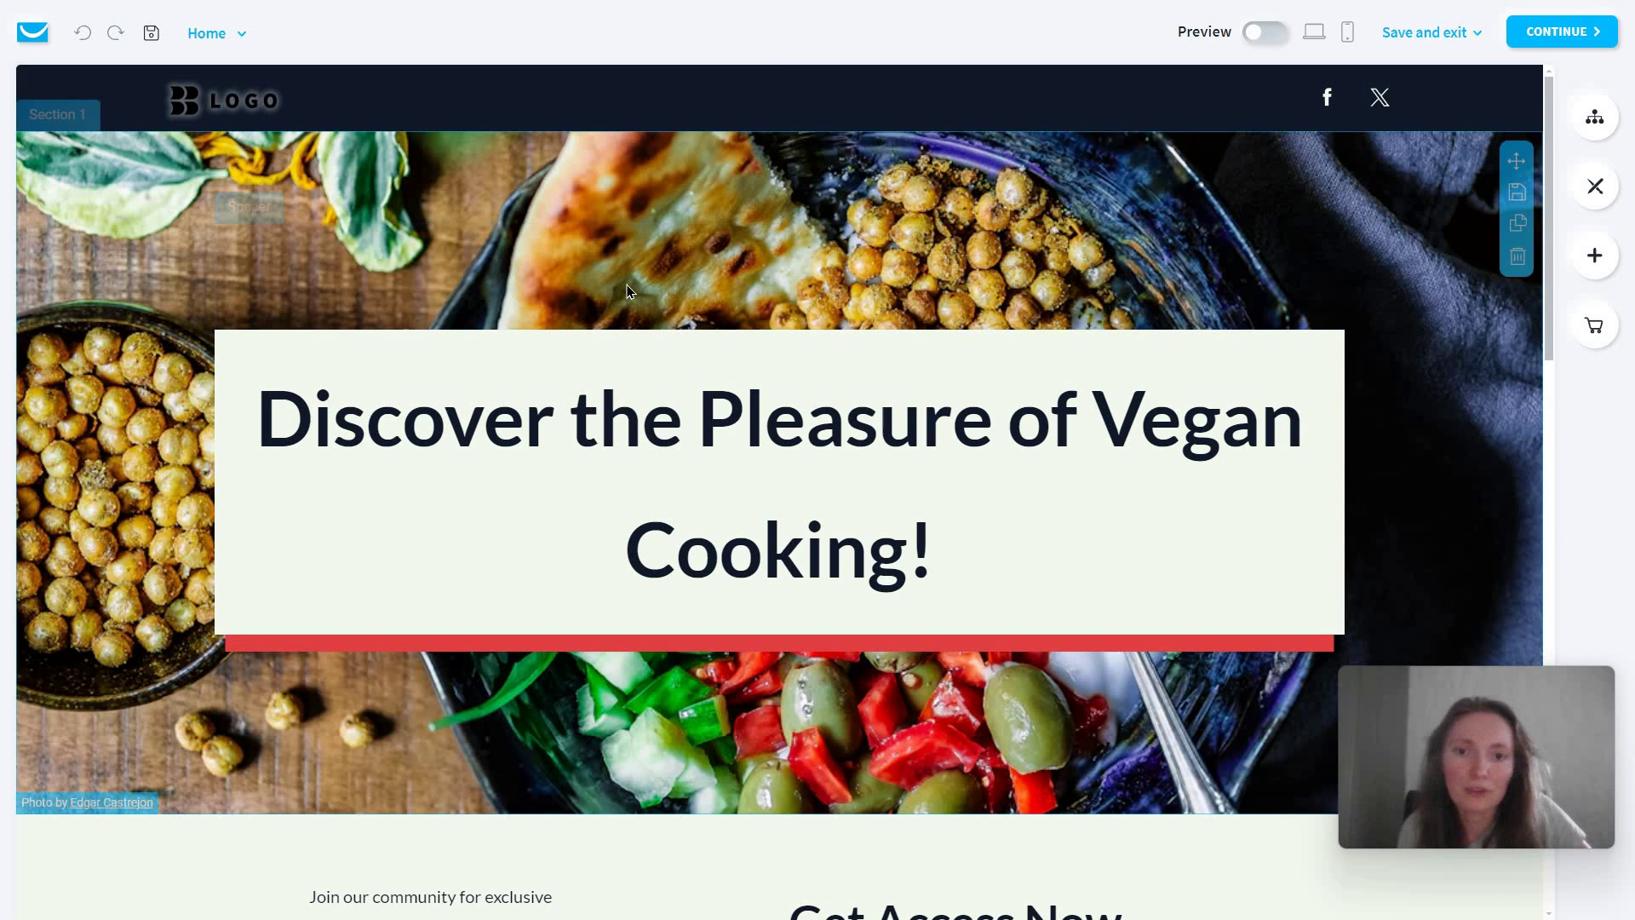
scroll(1297, 254, down, 8)
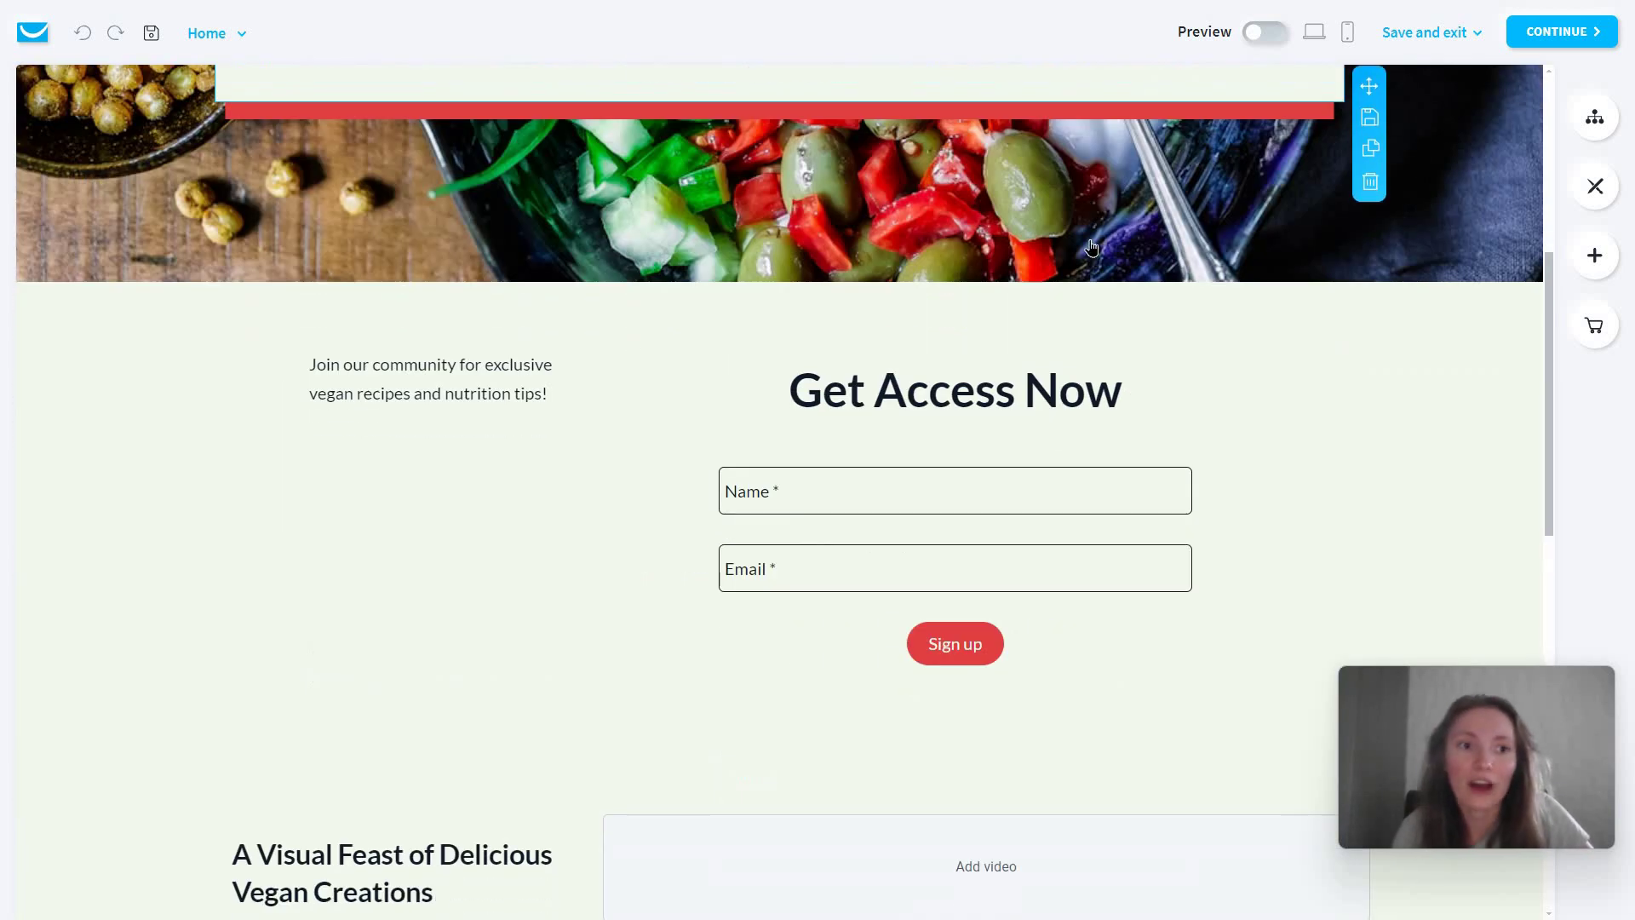
click(1127, 204)
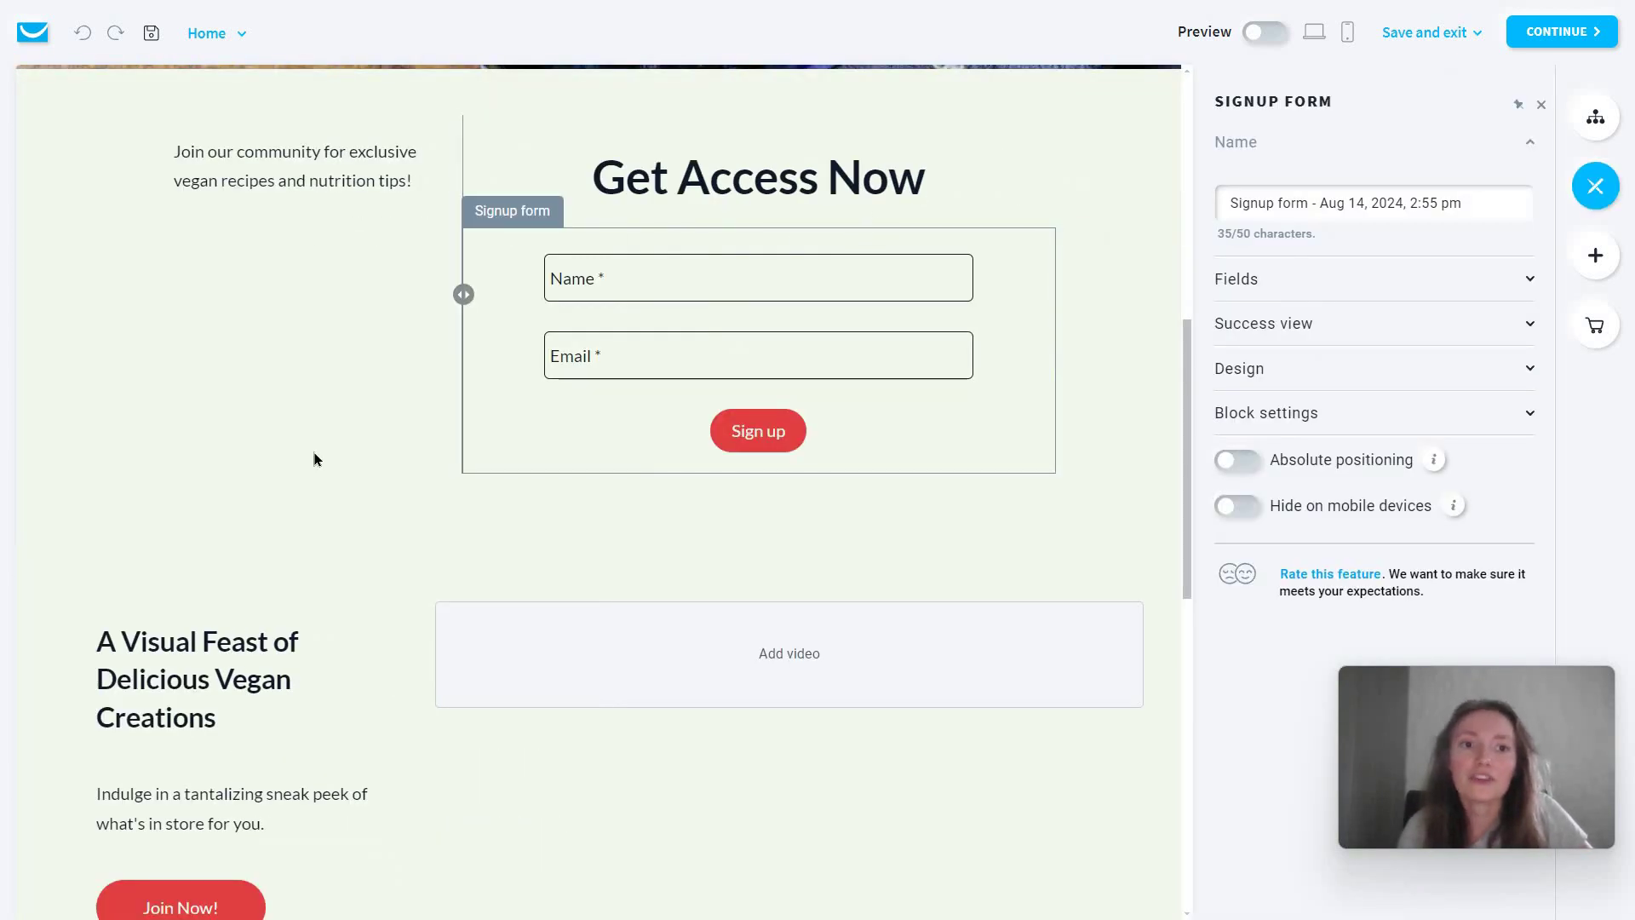
click(1172, 378)
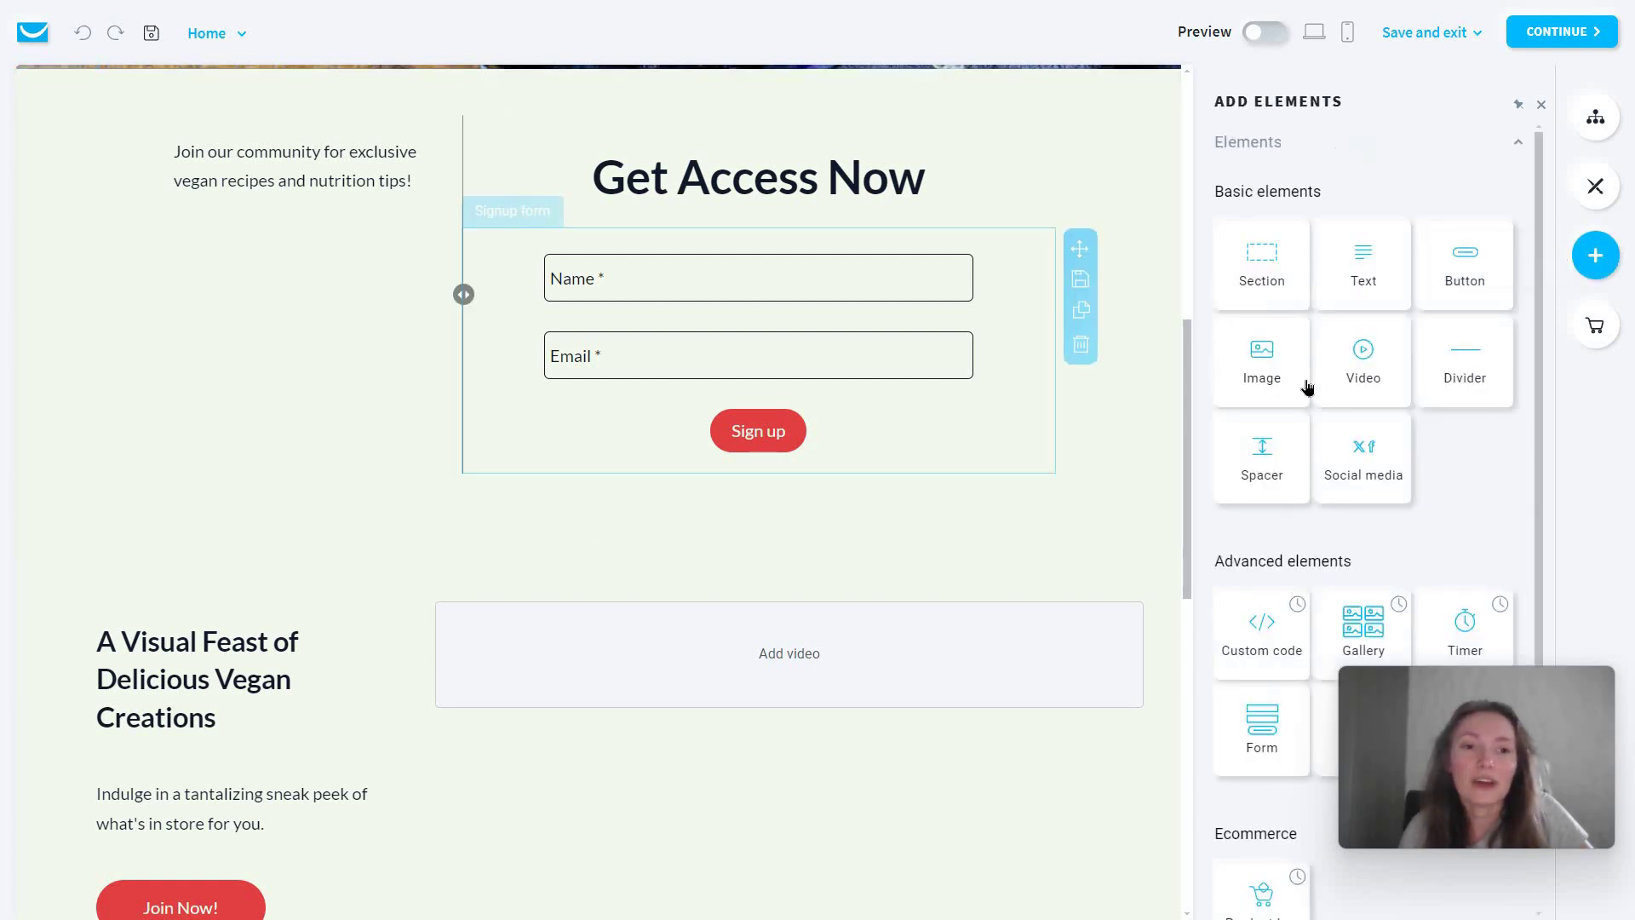
Place a red Call to action button directly beneath the empty Add video block, above the signup form
scroll(810, 478, down, 6)
scroll(676, 457, up, 1)
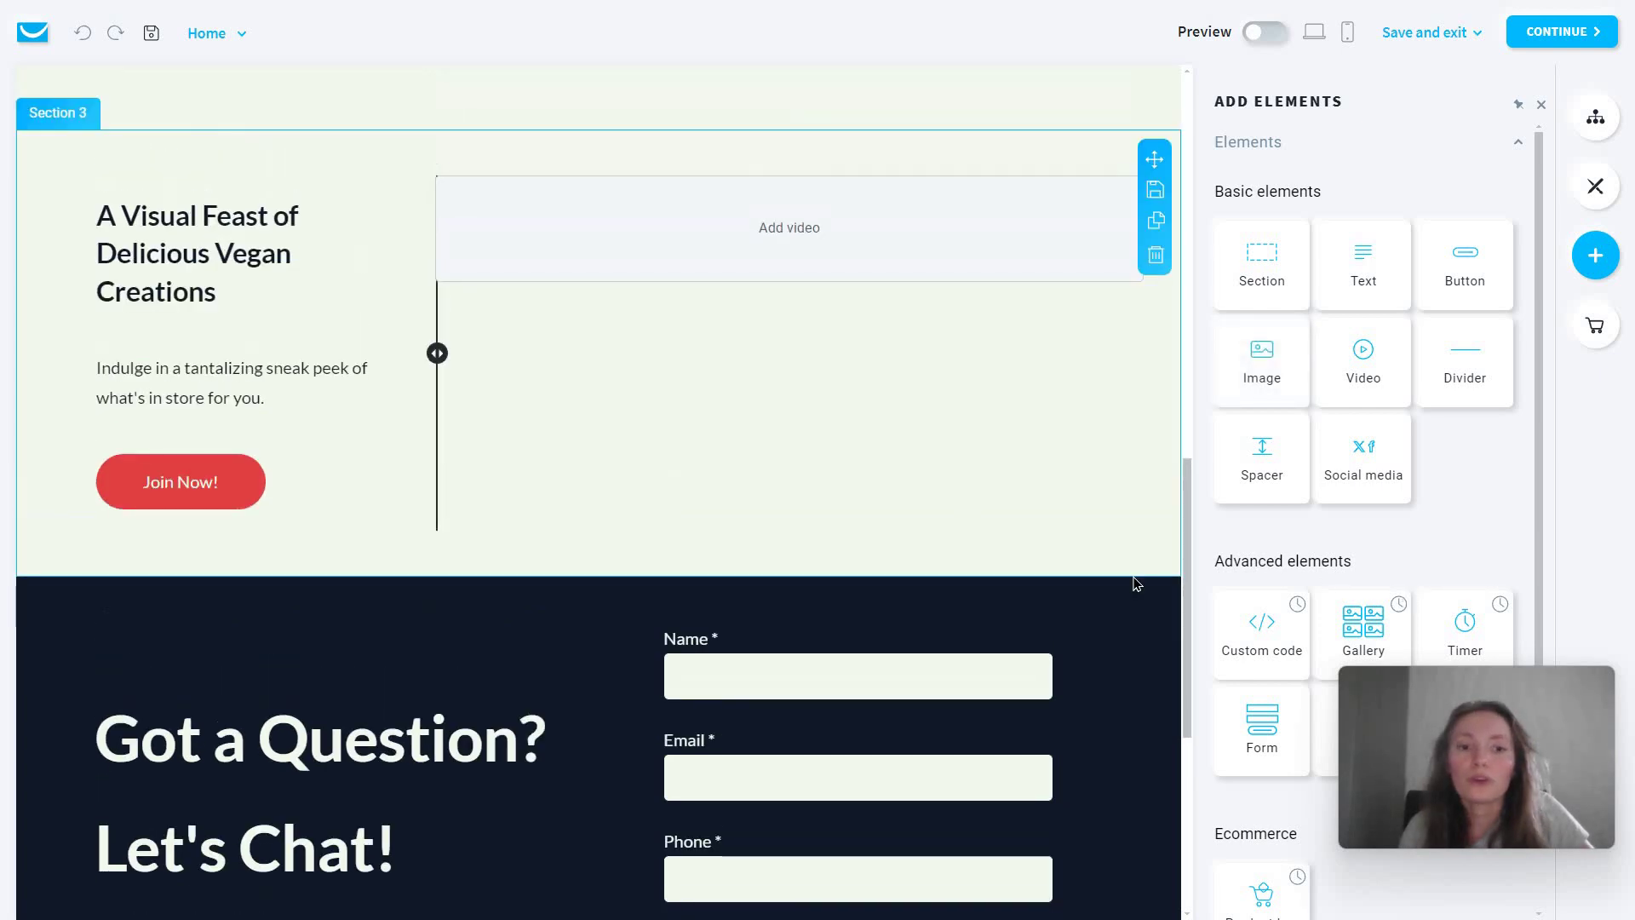
scroll(766, 511, down, 3)
scroll(908, 543, up, 7)
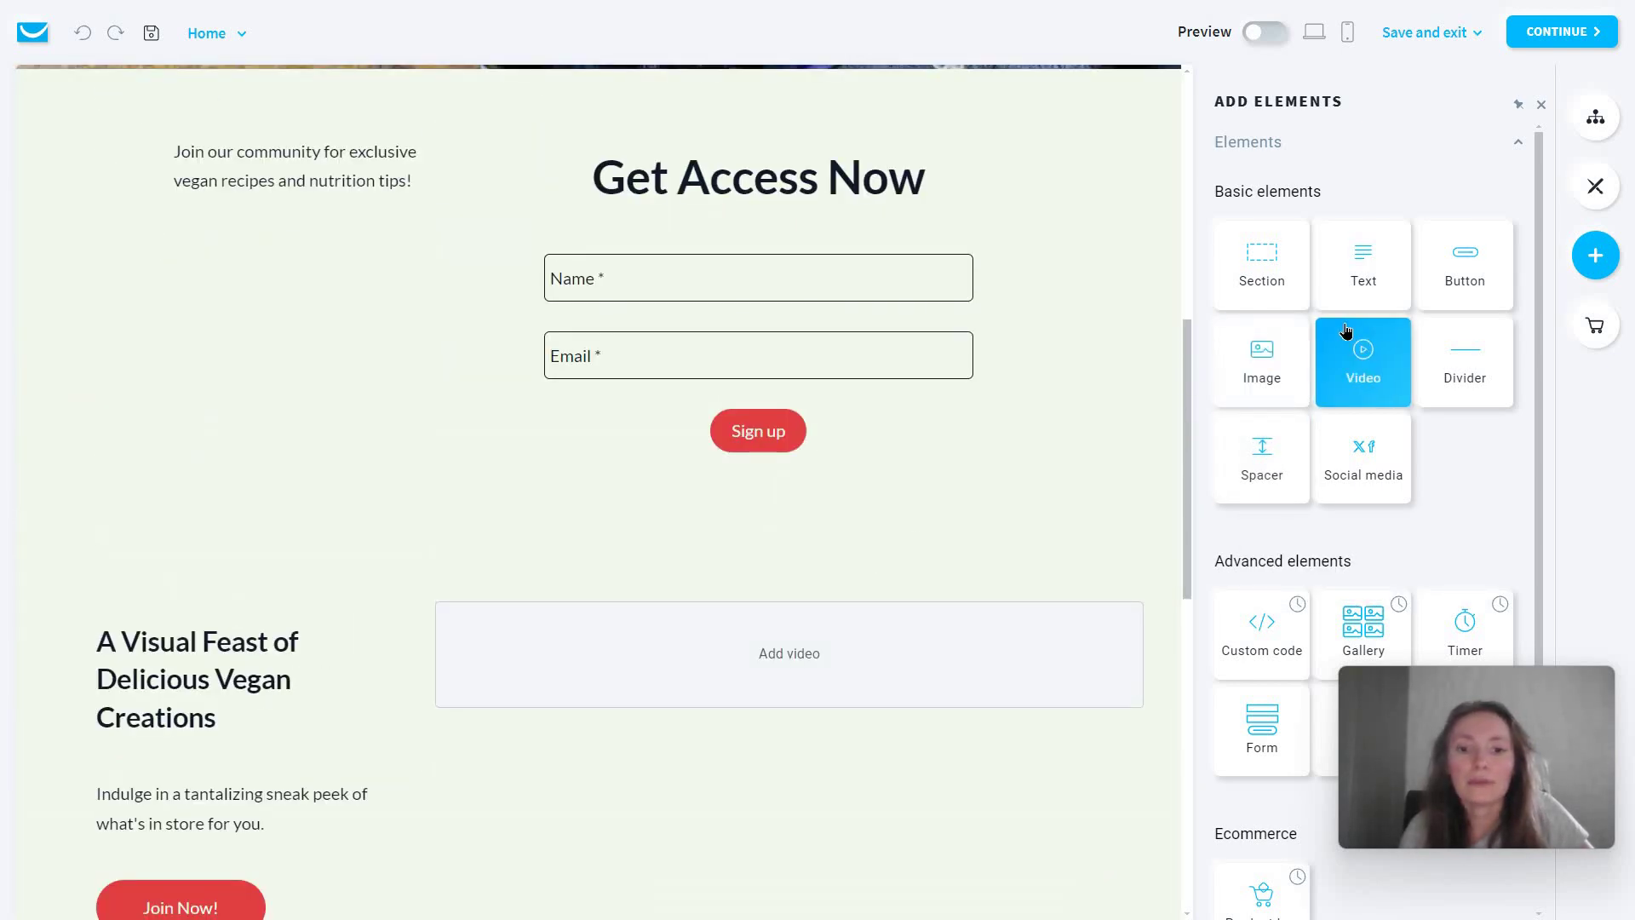
drag(1350, 335, 734, 438)
scroll(1040, 416, up, 4)
scroll(775, 574, down, 5)
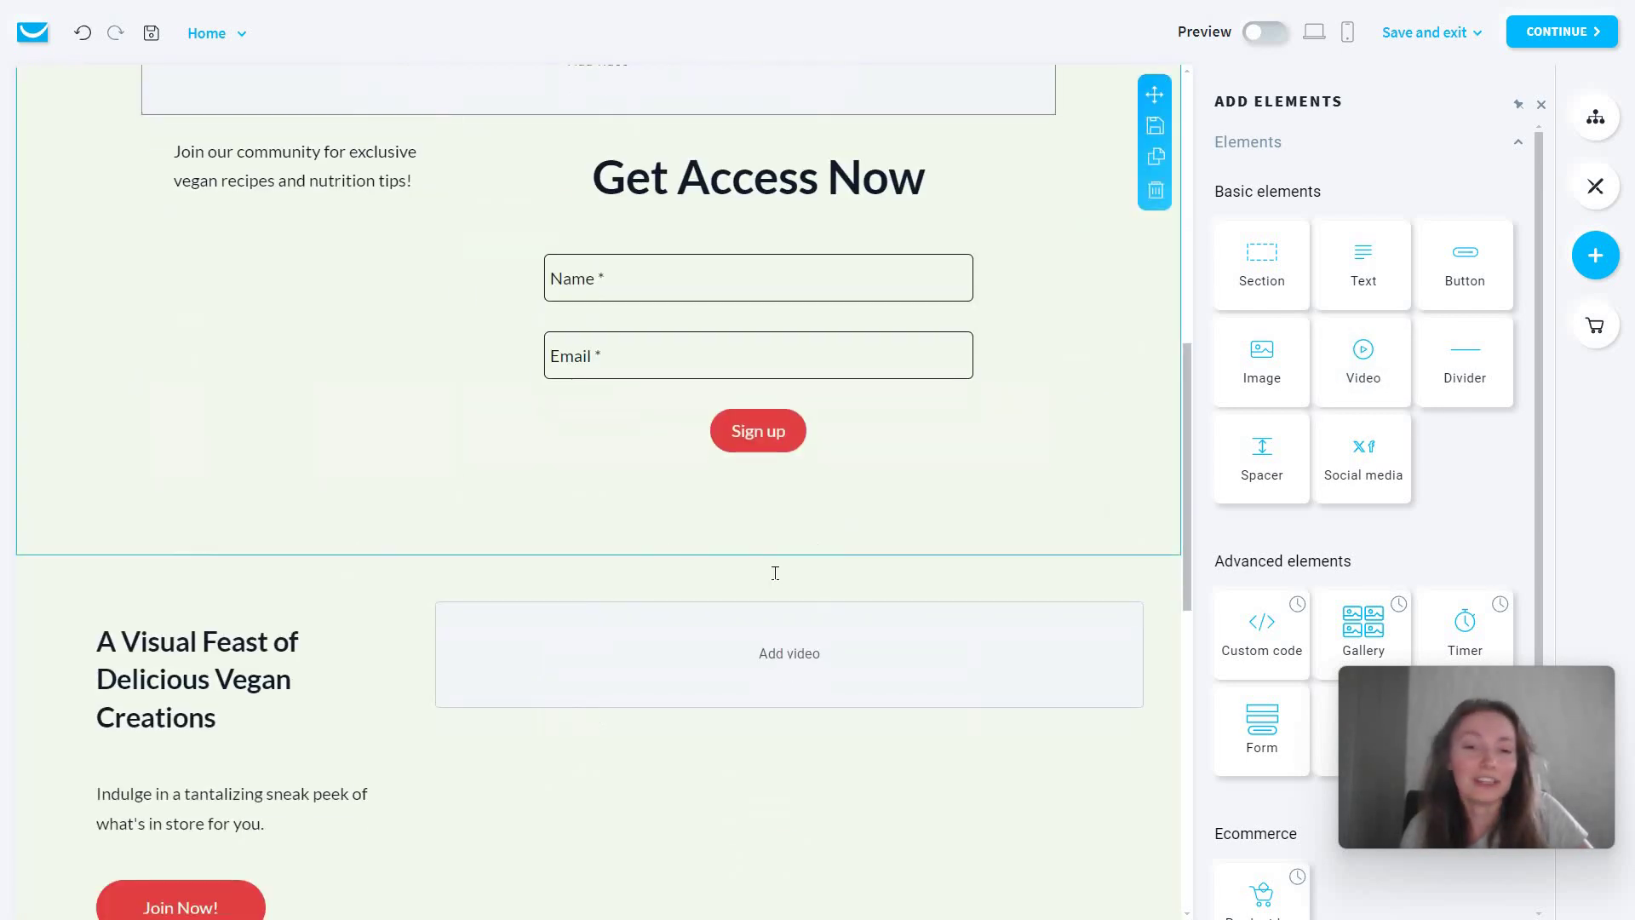
scroll(793, 559, up, 8)
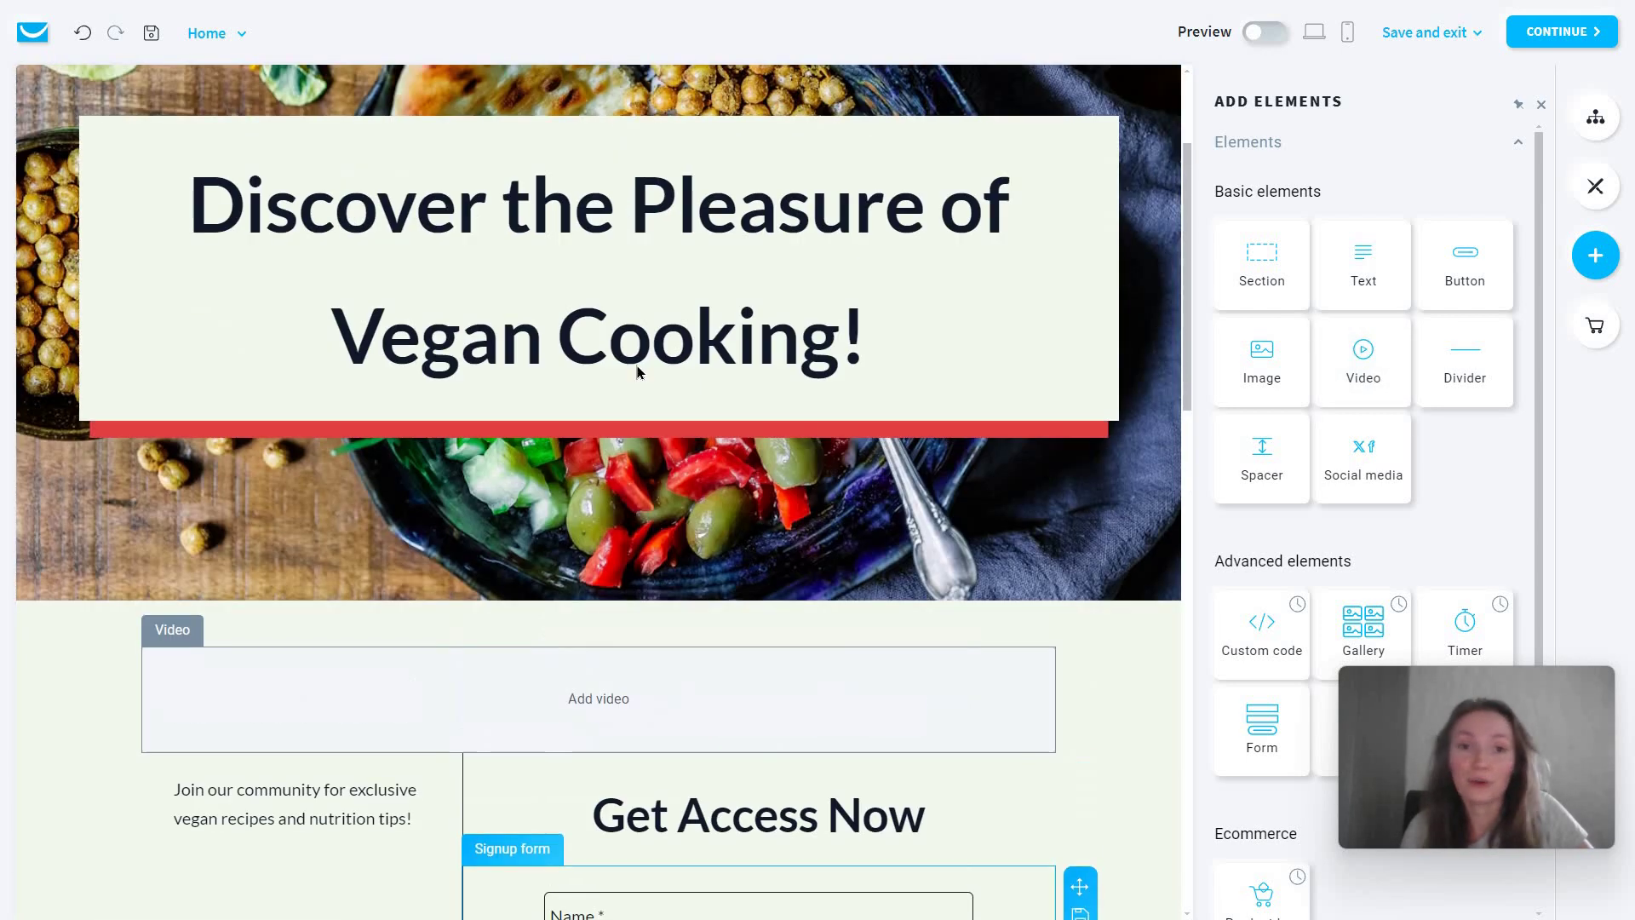
drag(1465, 265, 599, 558)
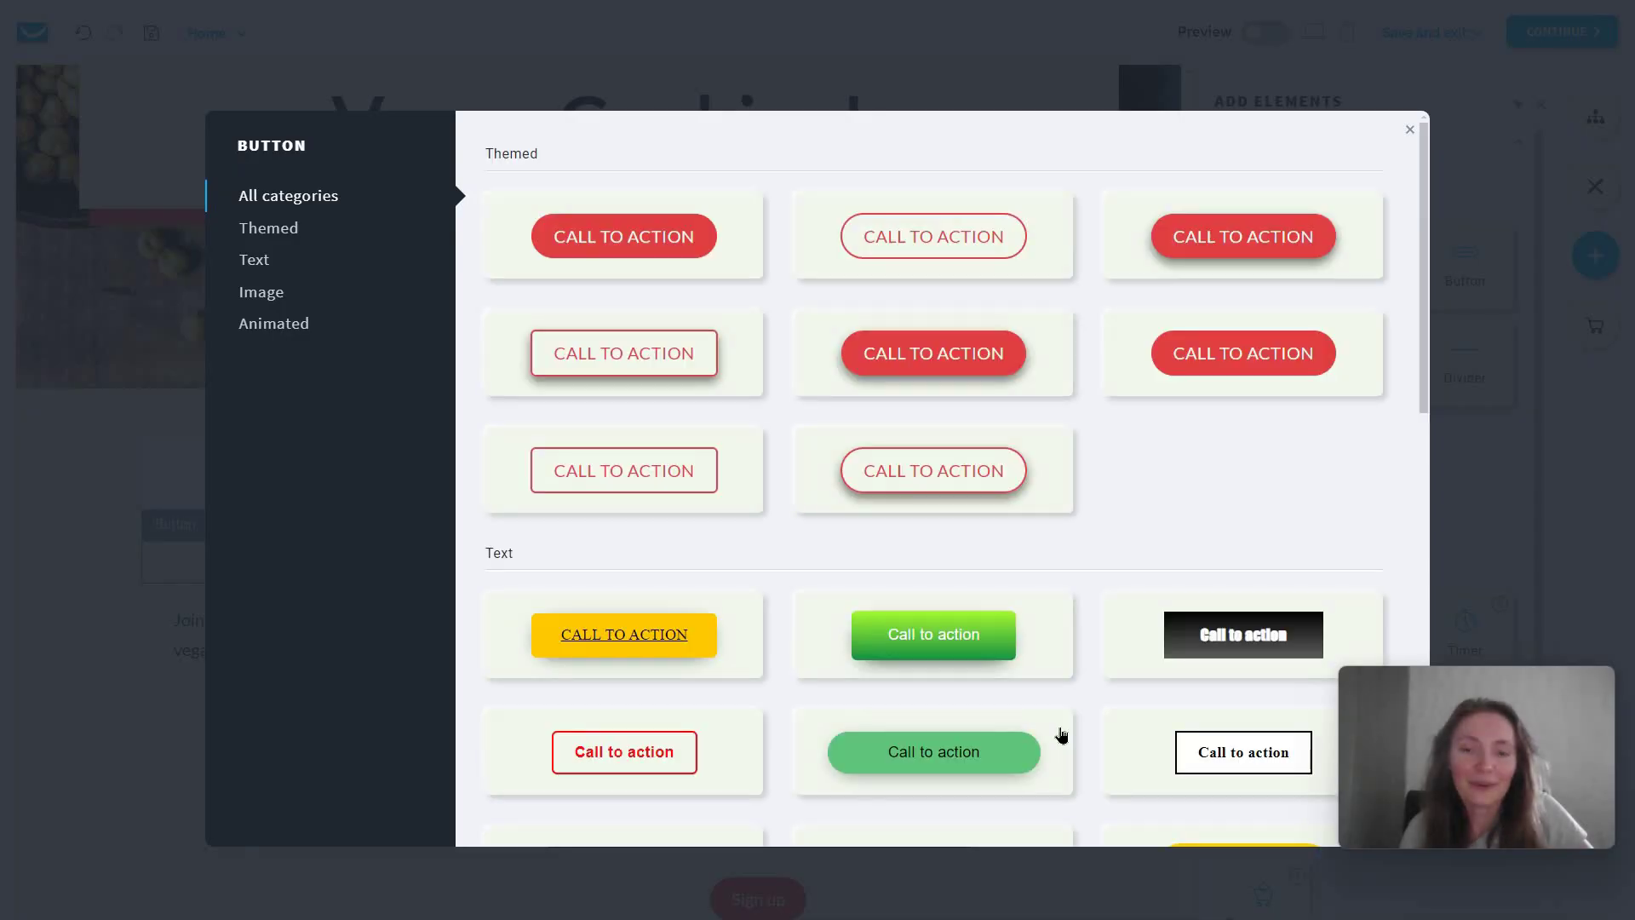
scroll(864, 570, down, 4)
scroll(869, 577, down, 8)
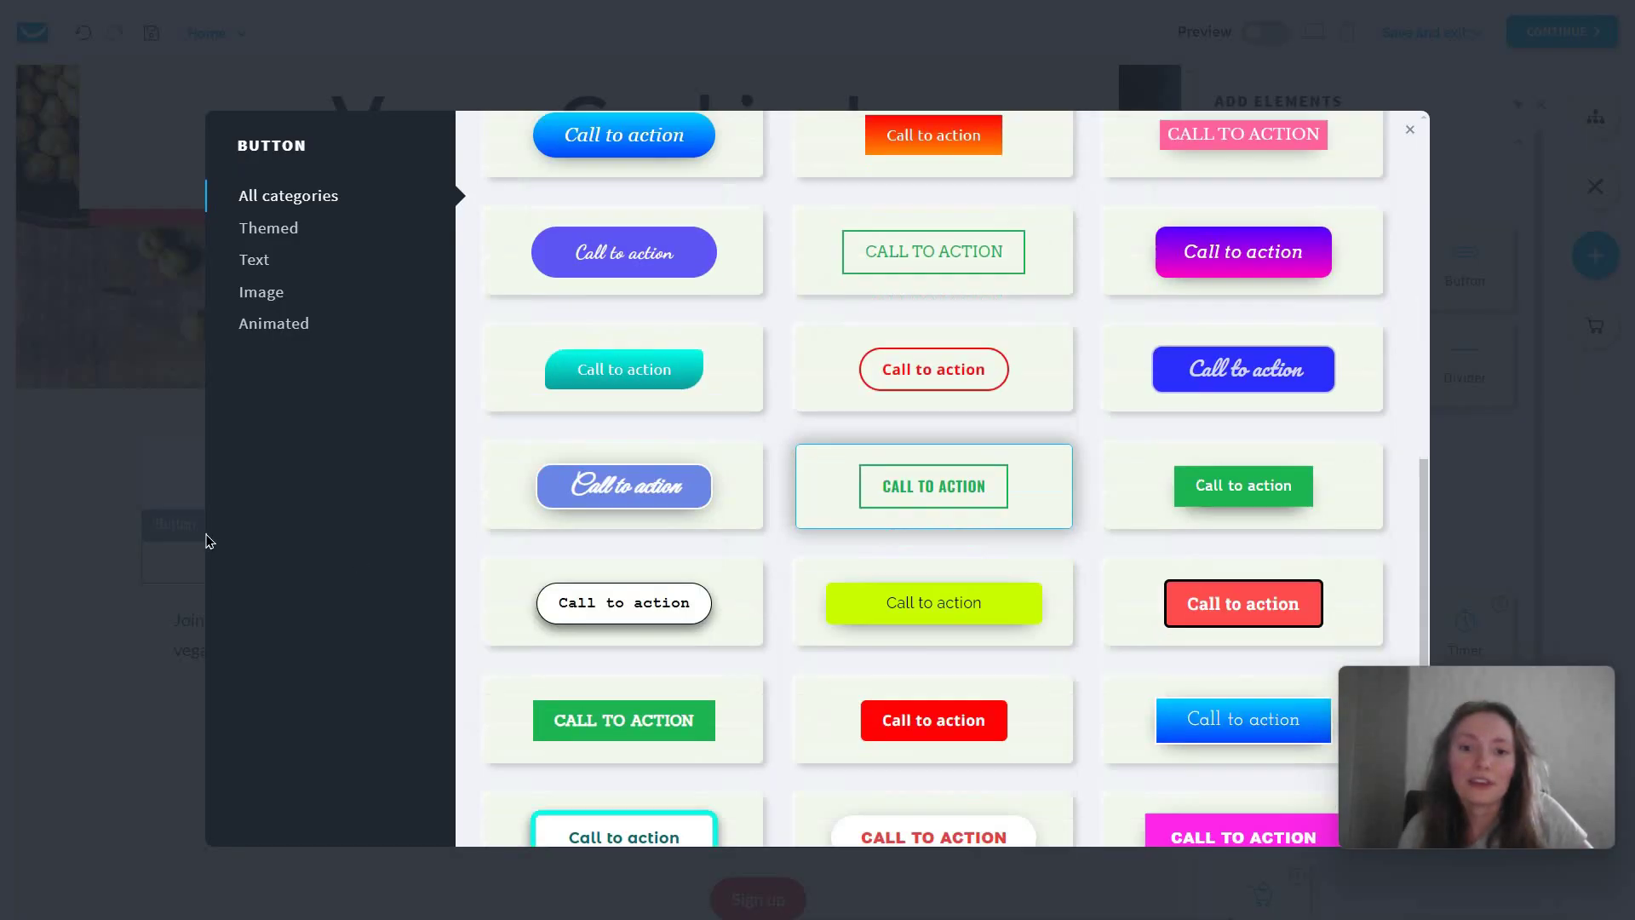
key(Escape)
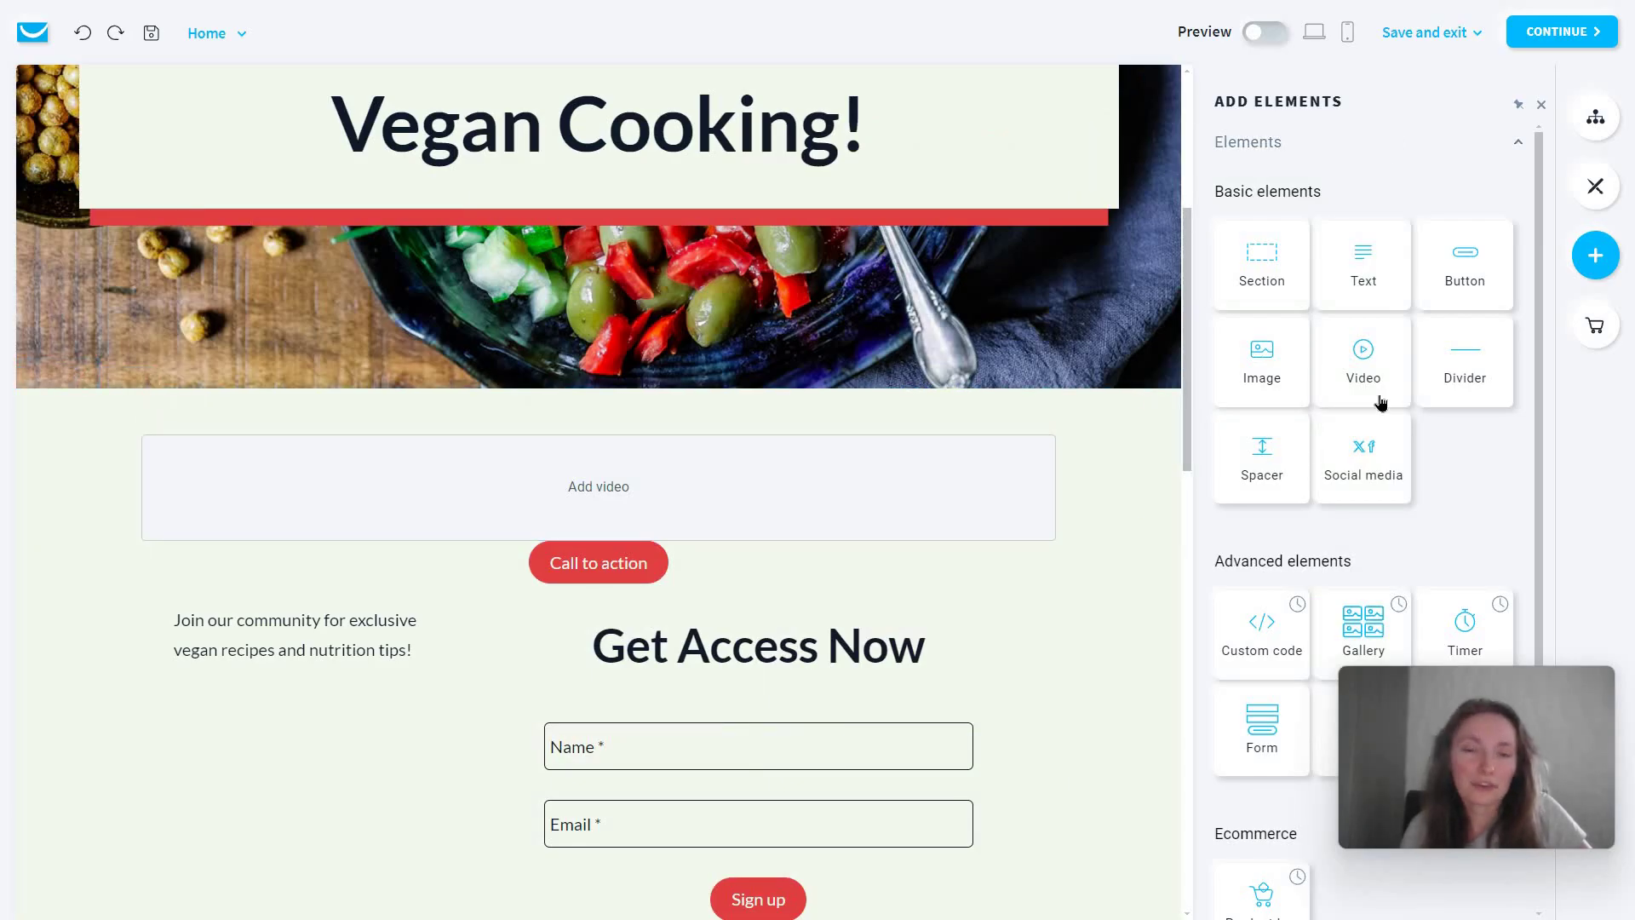
Drop a text block onto the page above the Call to action button
drag(1357, 255, 666, 559)
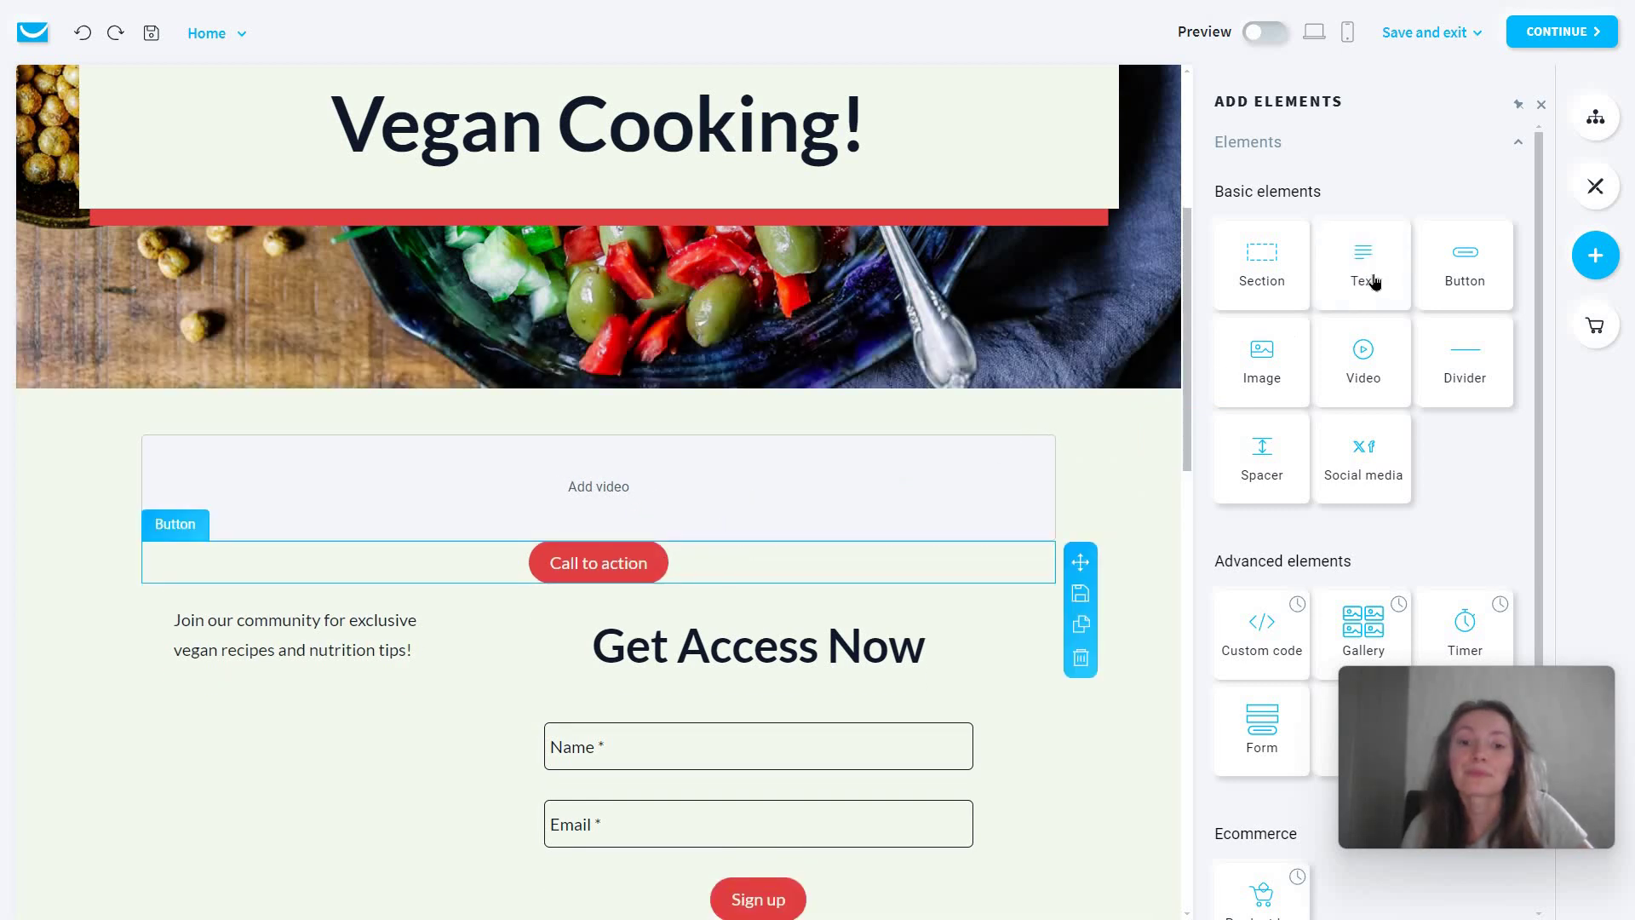
drag(1373, 281, 698, 568)
scroll(861, 571, down, 5)
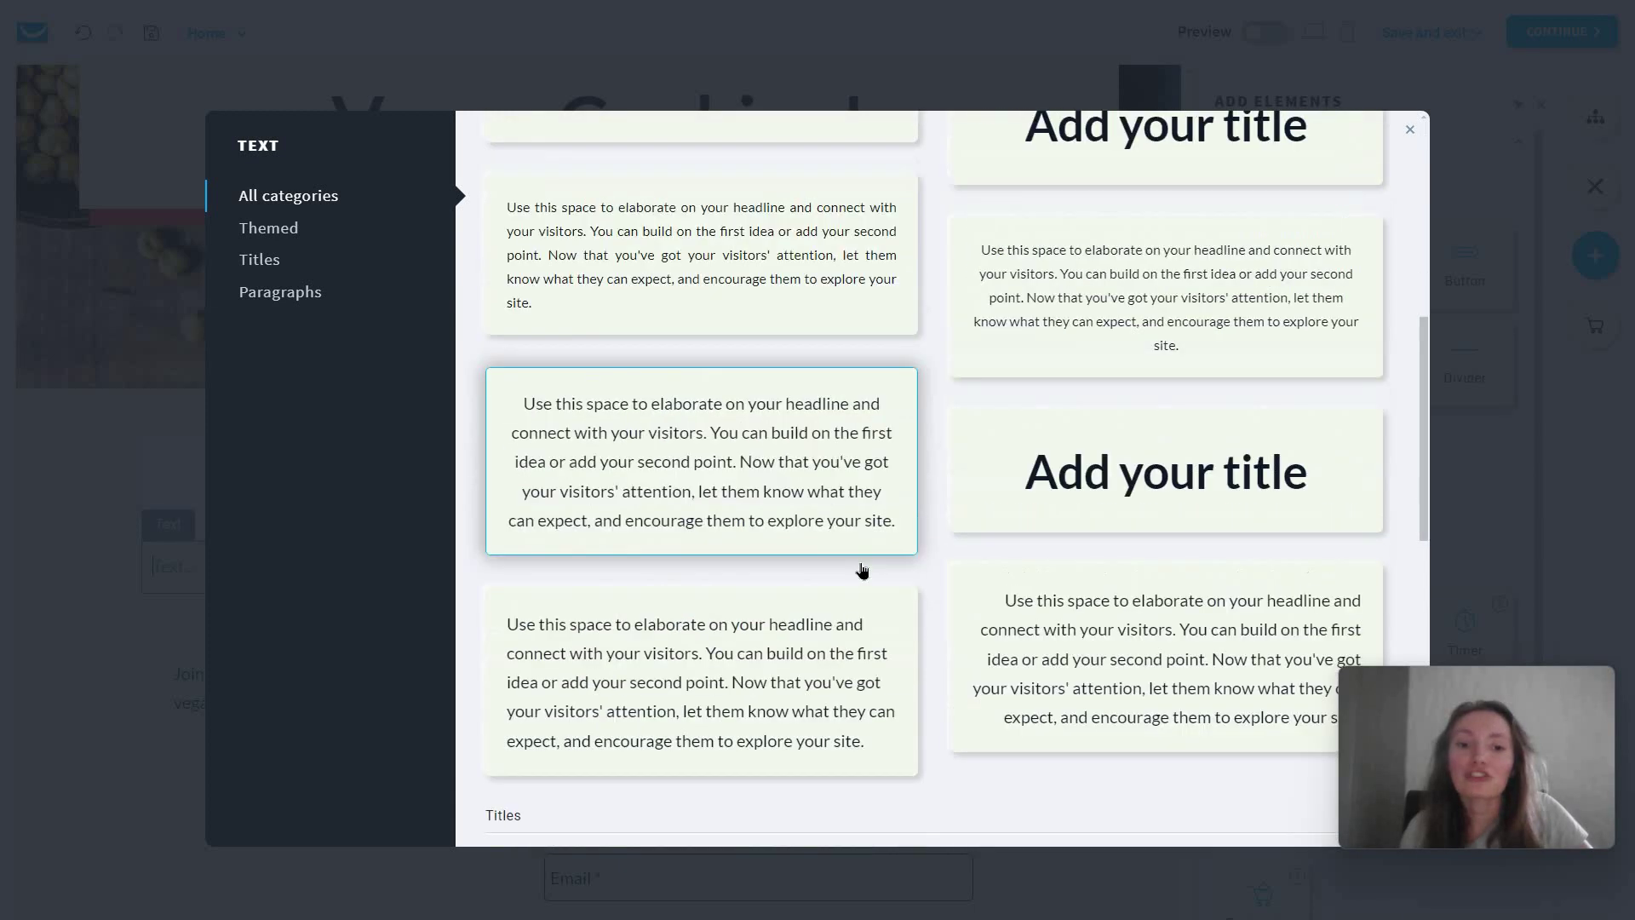
scroll(862, 570, down, 10)
scroll(863, 589, up, 15)
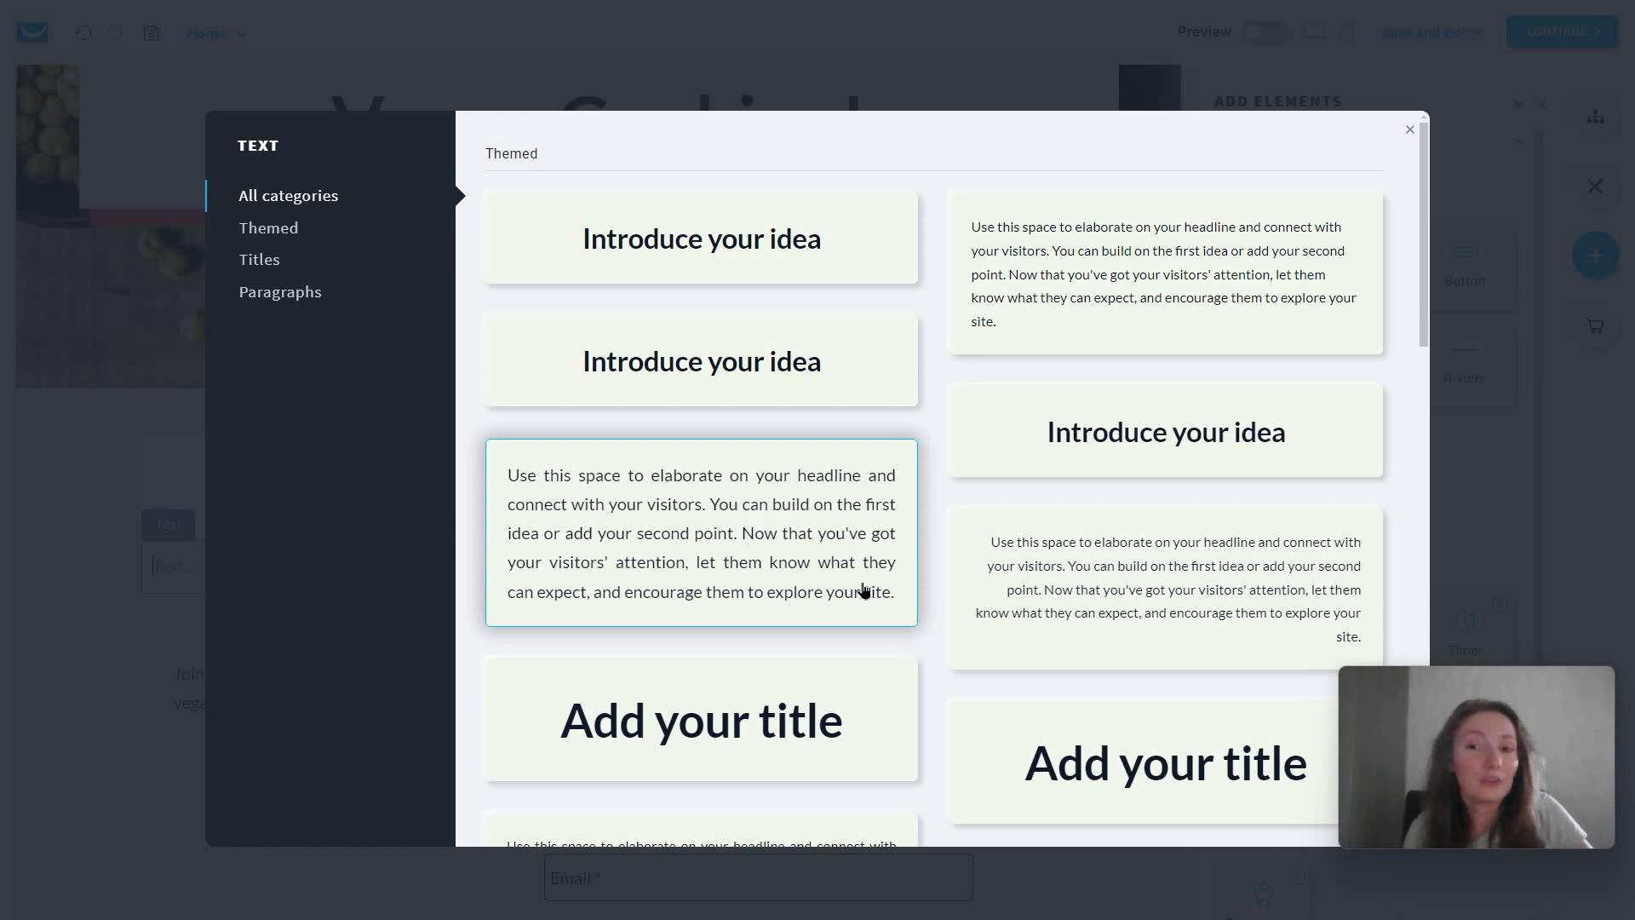
scroll(753, 511, down, 5)
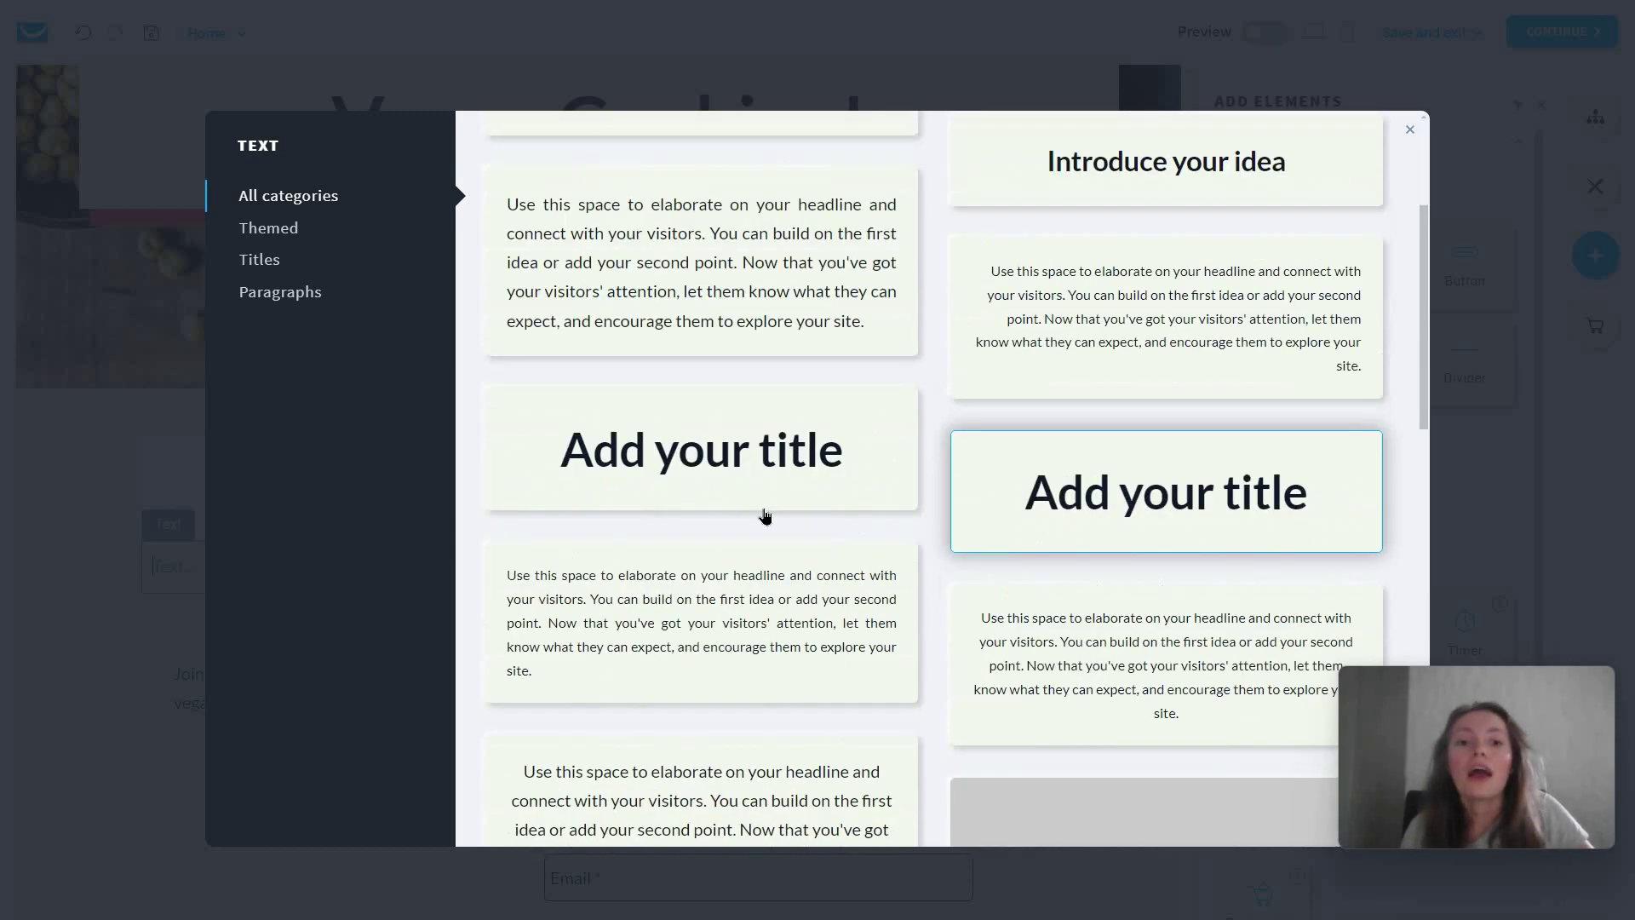
Insert the centred paragraph template as placeholder text and close the Text settings
click(523, 685)
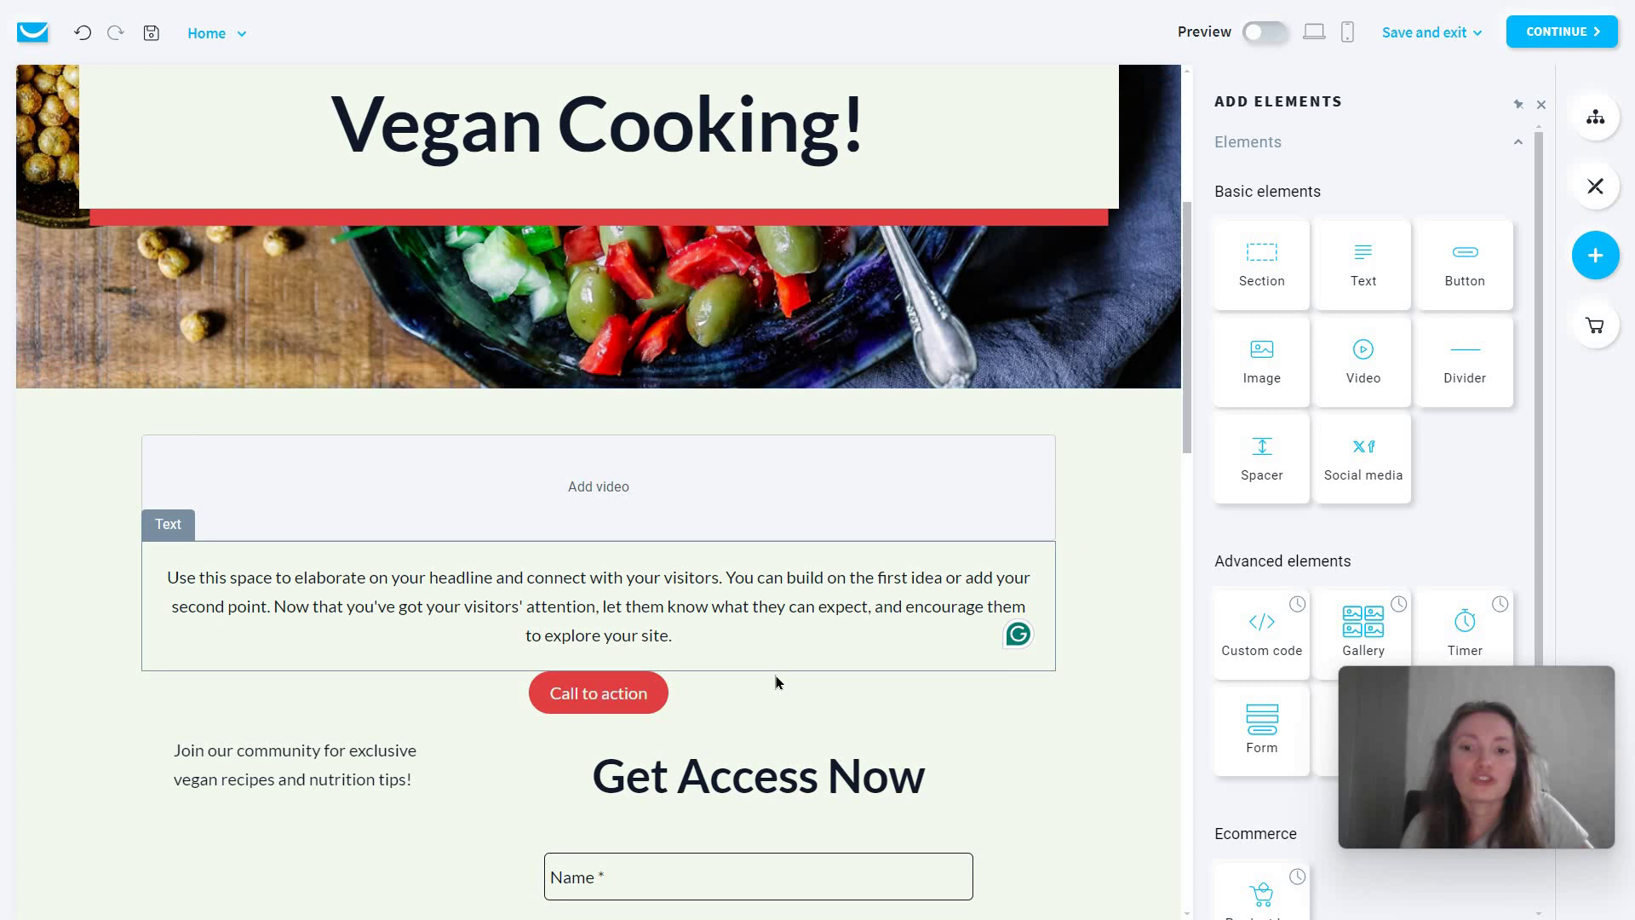
scroll(749, 677, down, 8)
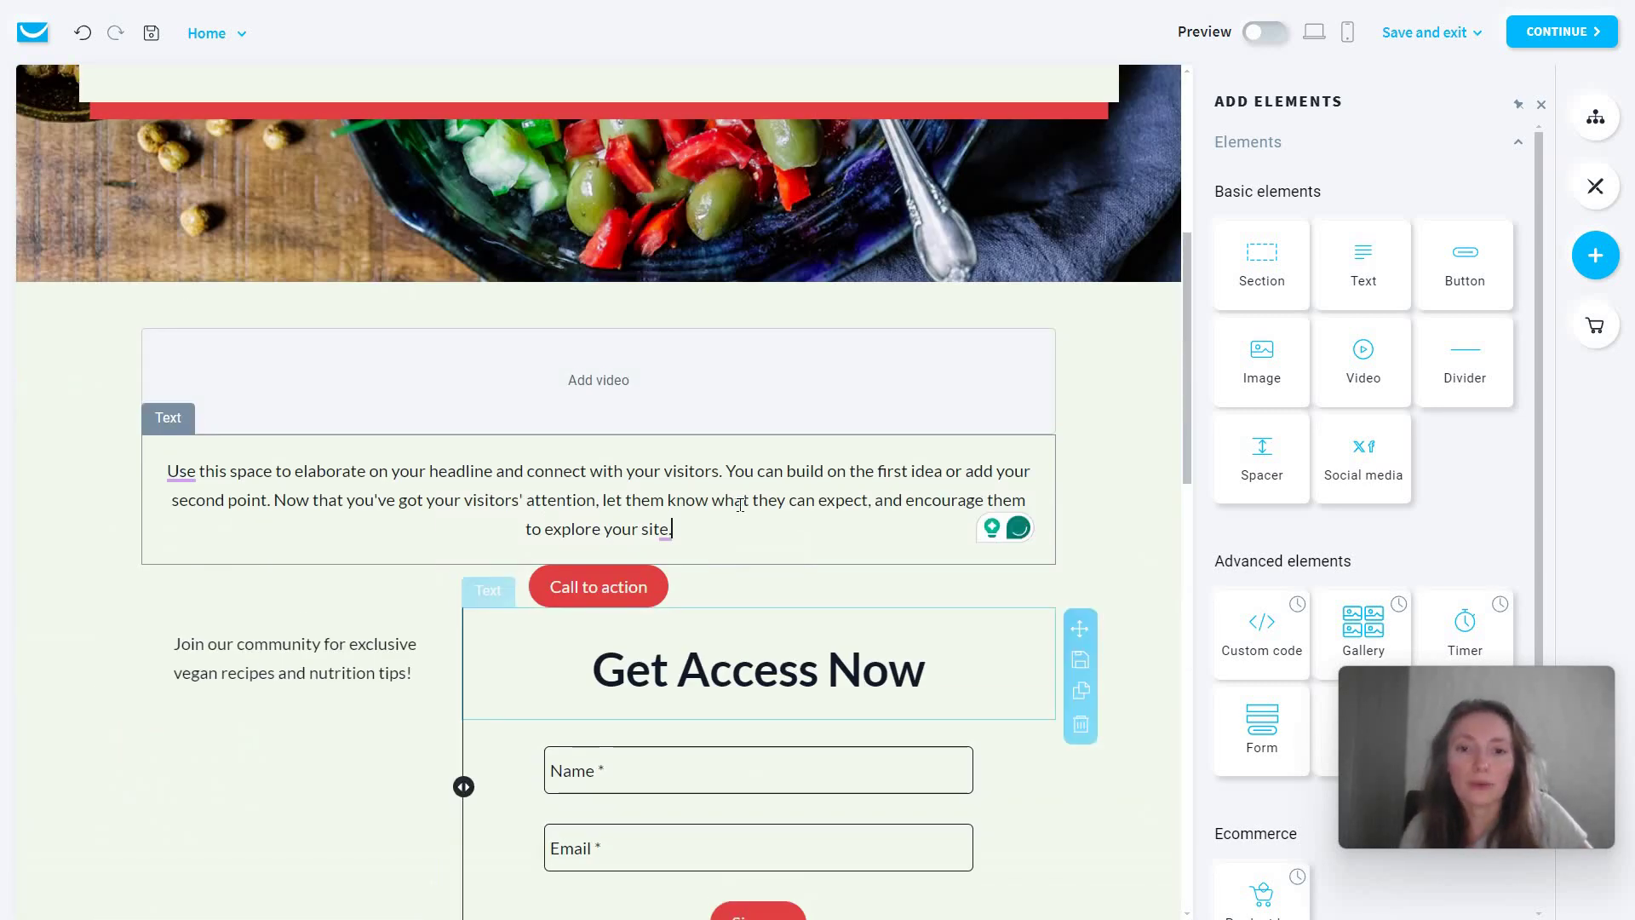
click(743, 500)
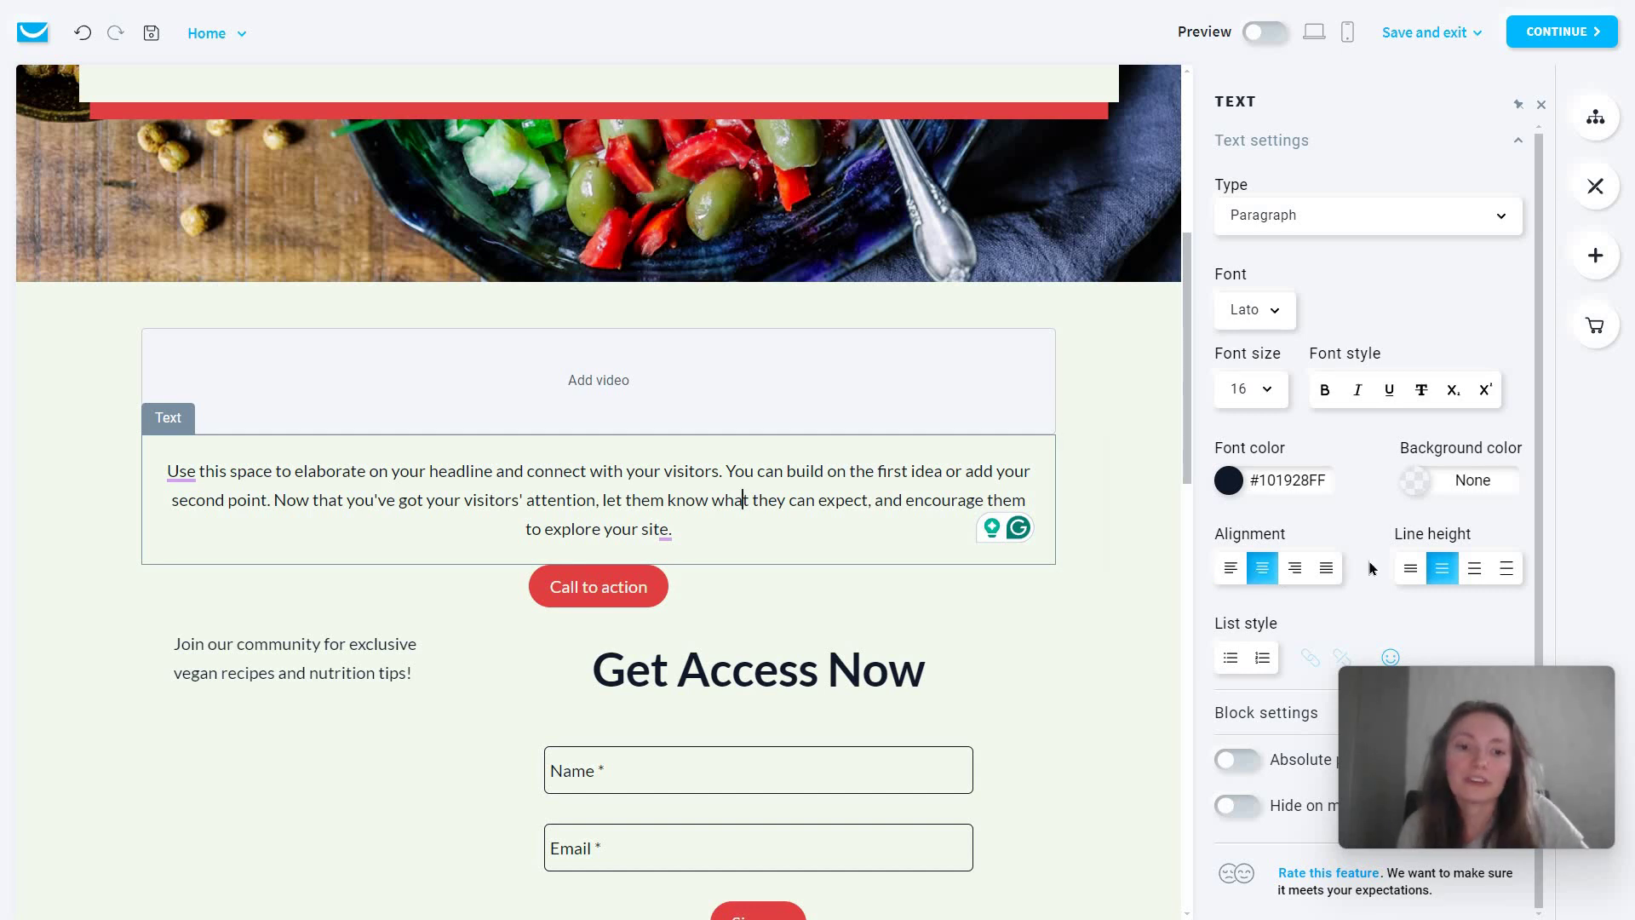
click(1503, 569)
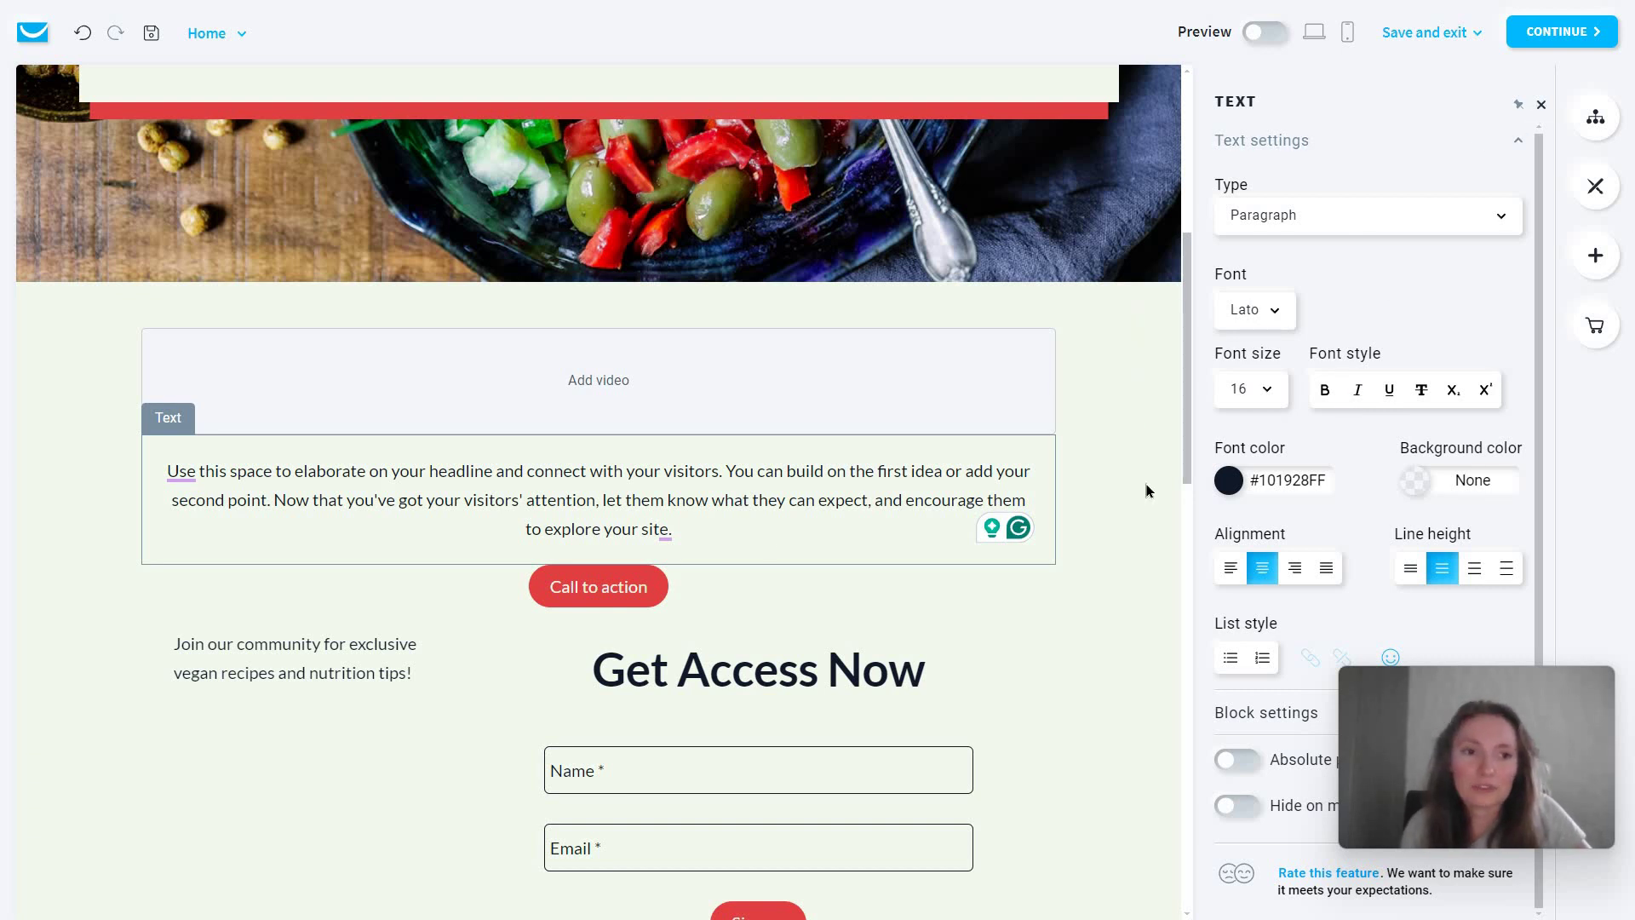
click(962, 581)
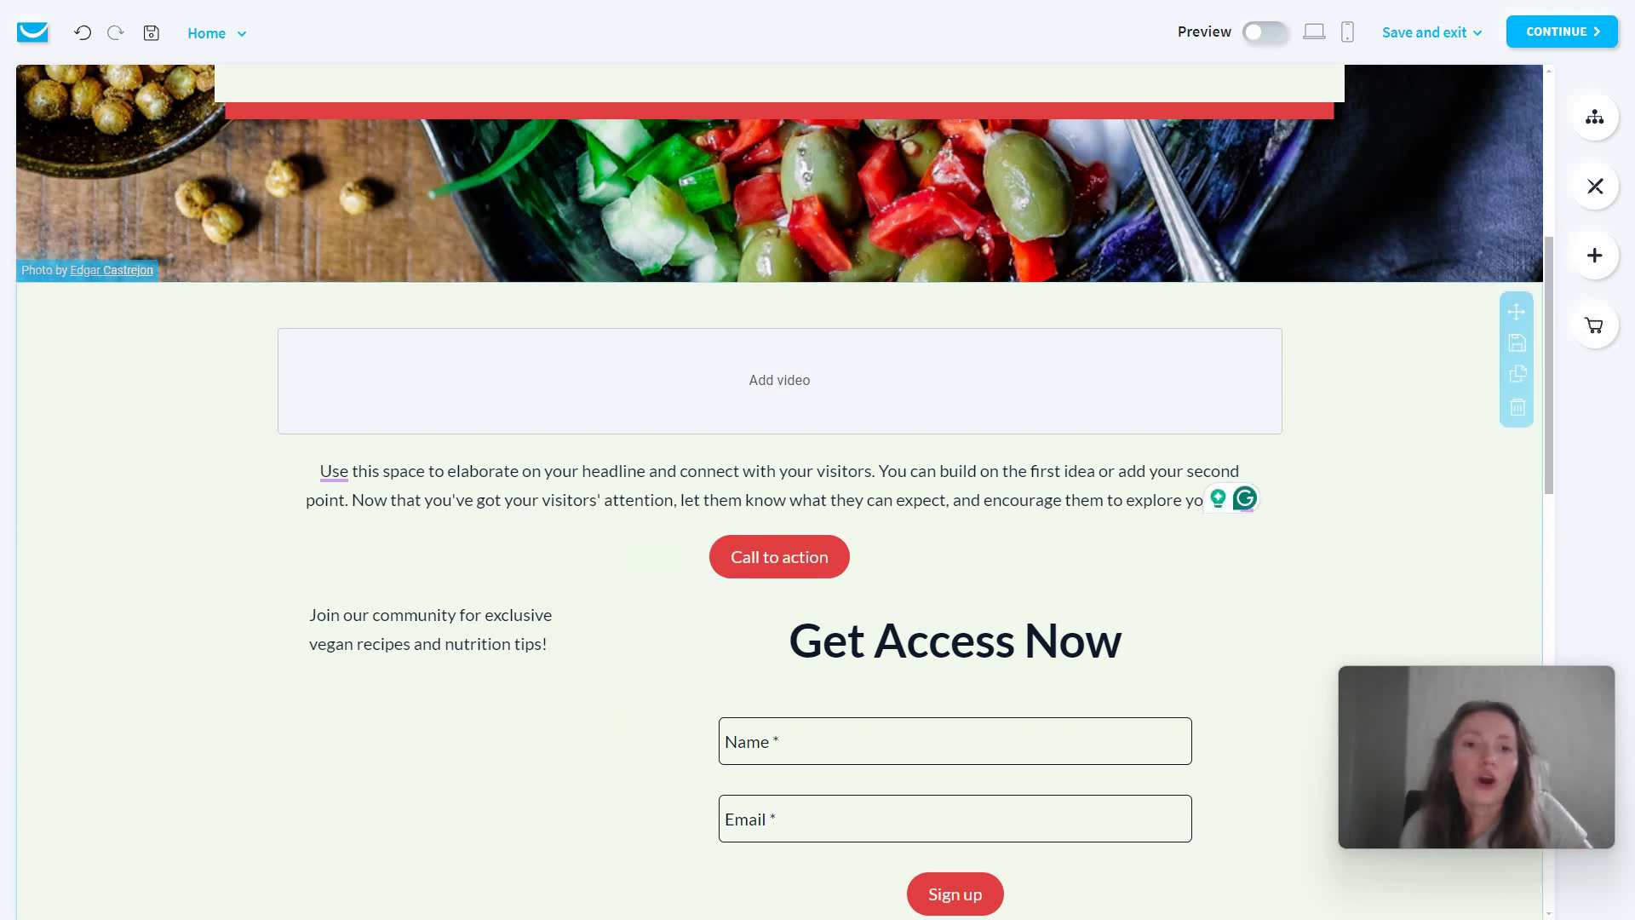
scroll(1455, 412, up, 6)
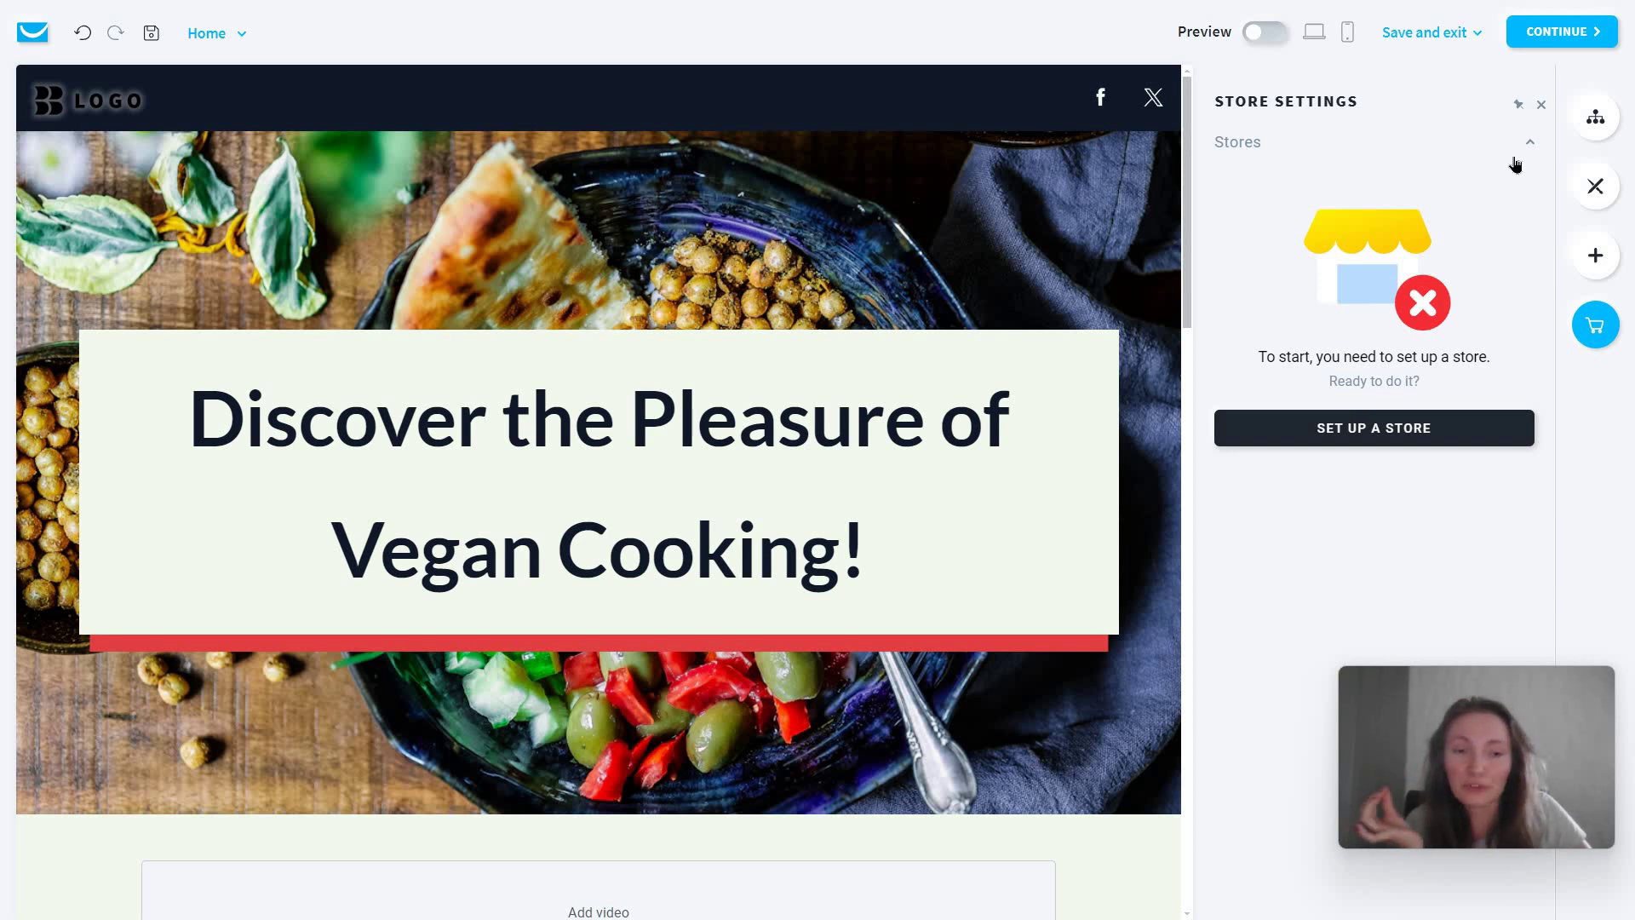
click(1540, 104)
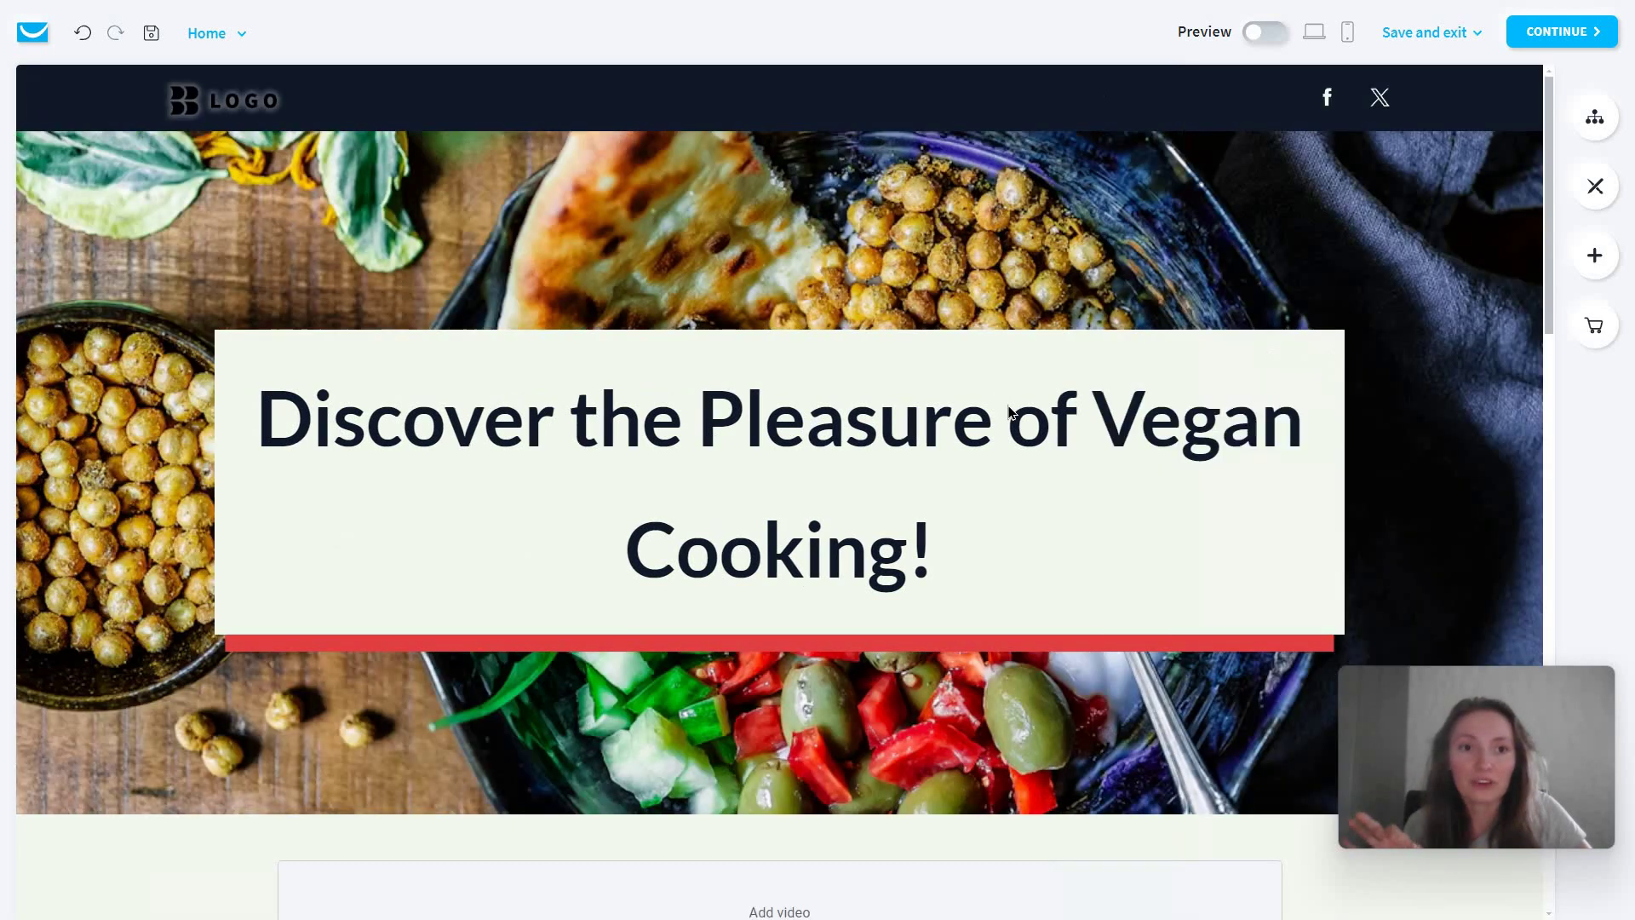
scroll(774, 573, down, 10)
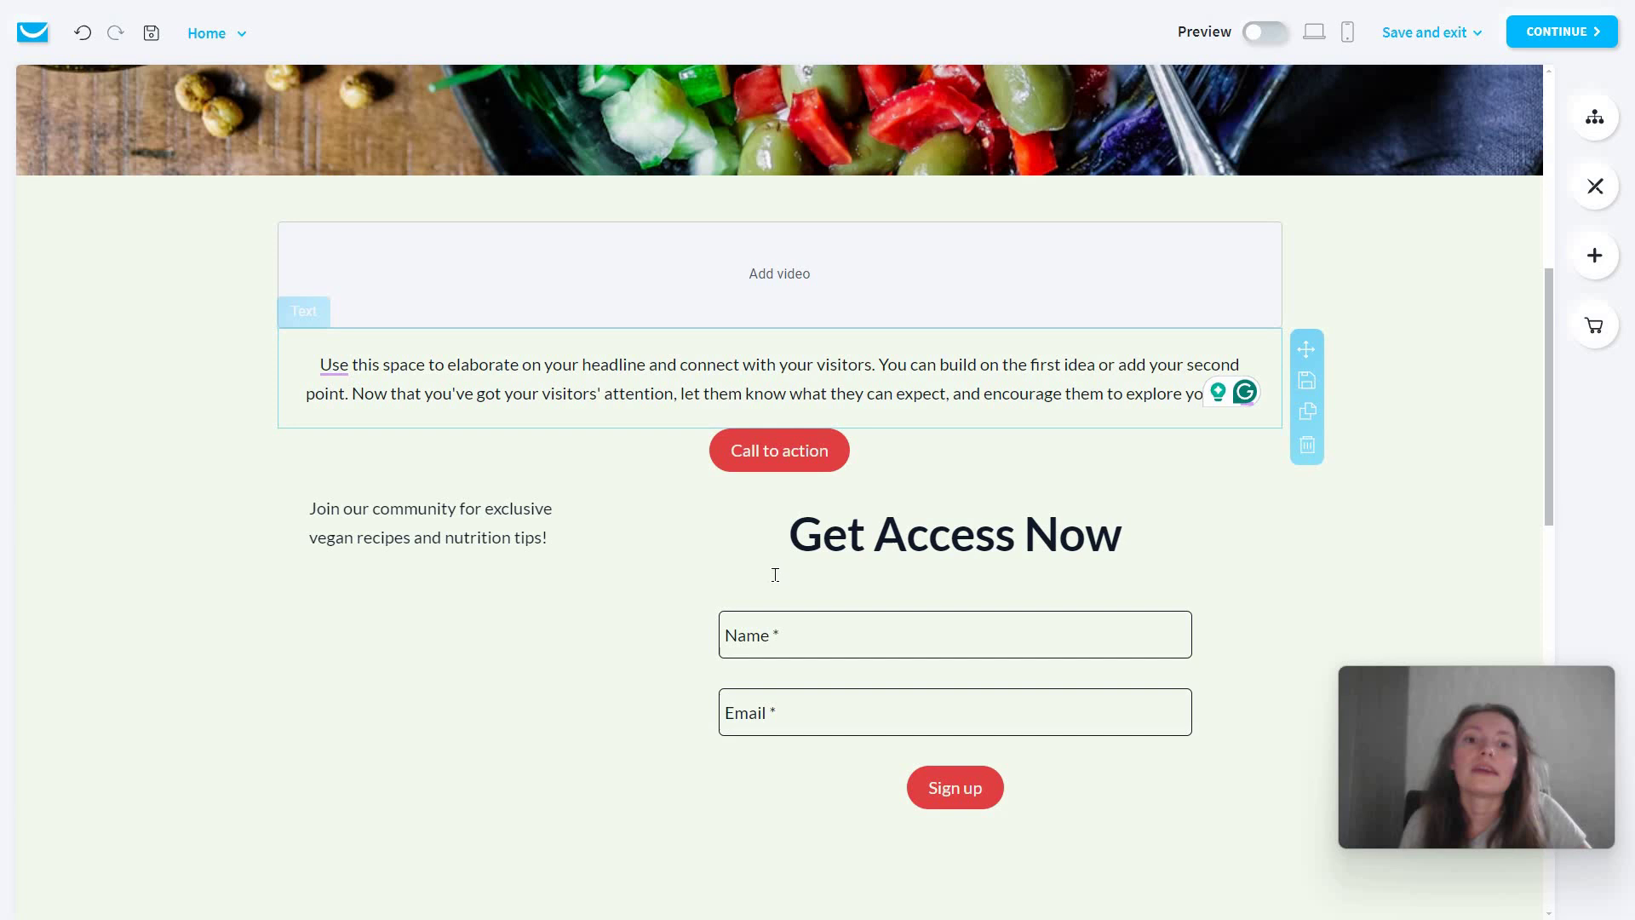
scroll(627, 555, up, 10)
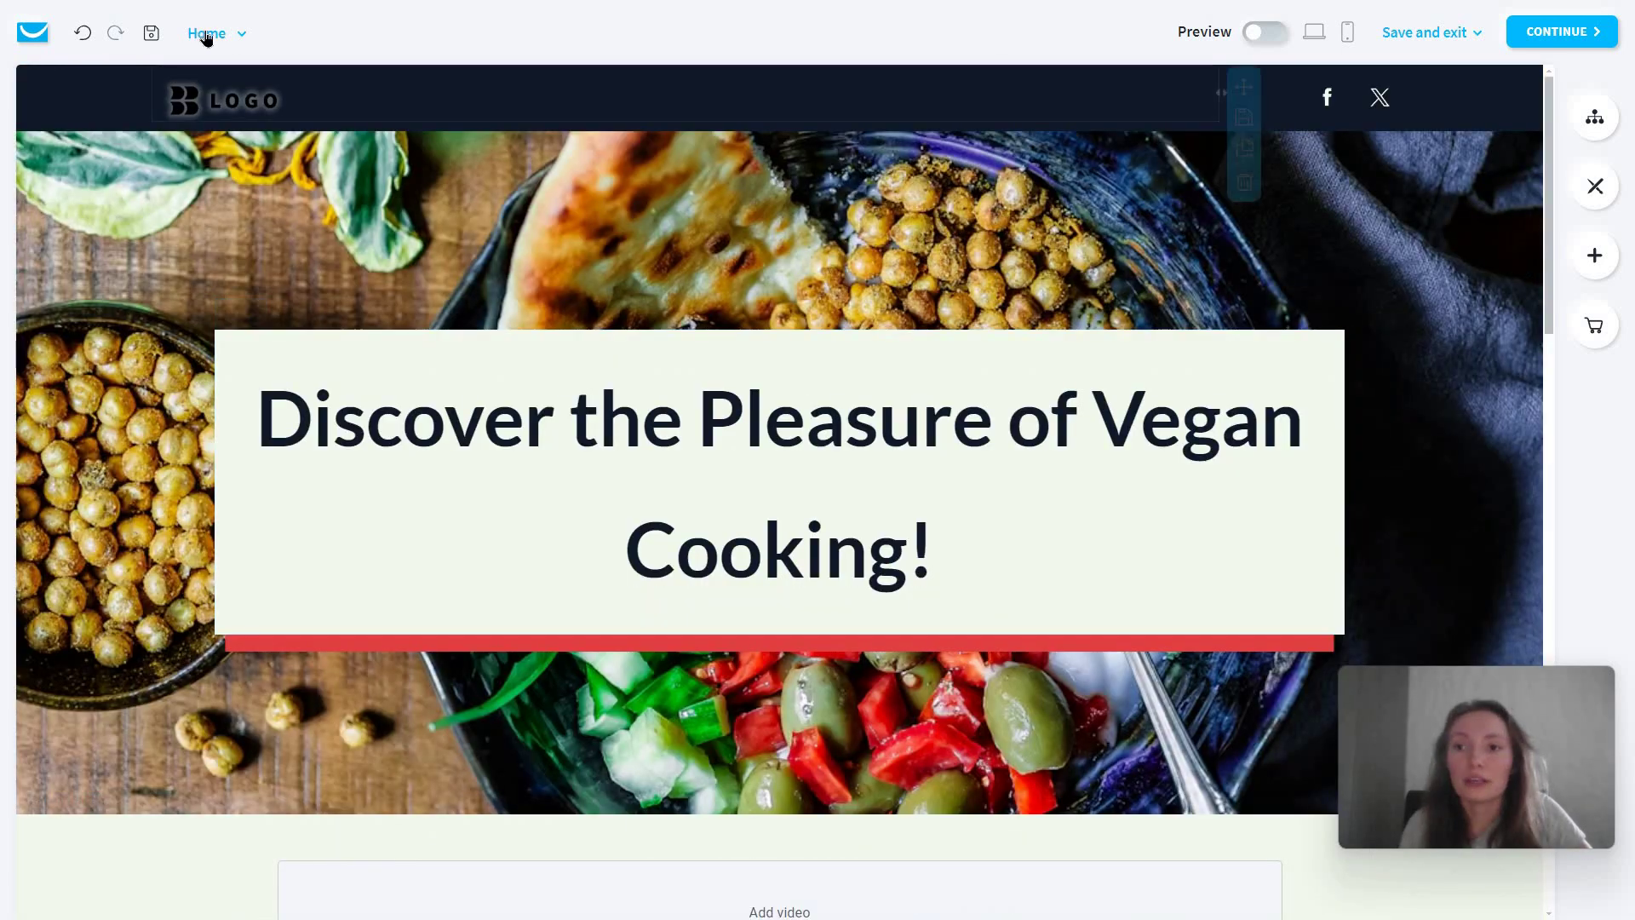
Switch to the Thank You Page and show the Add Elements library
click(207, 33)
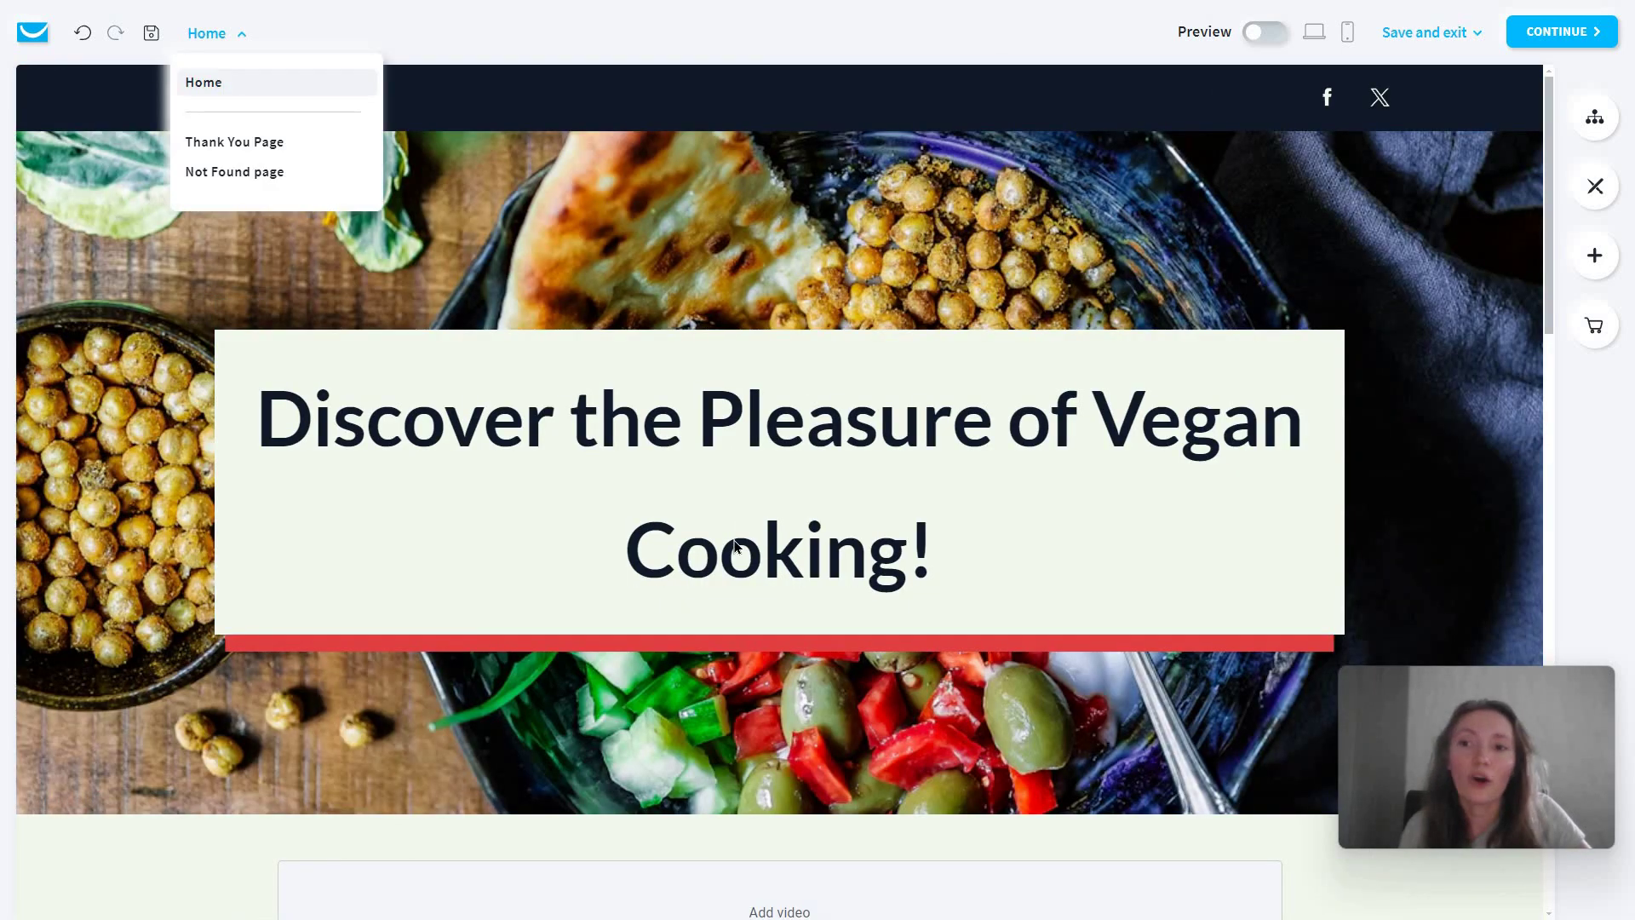
scroll(736, 545, down, 10)
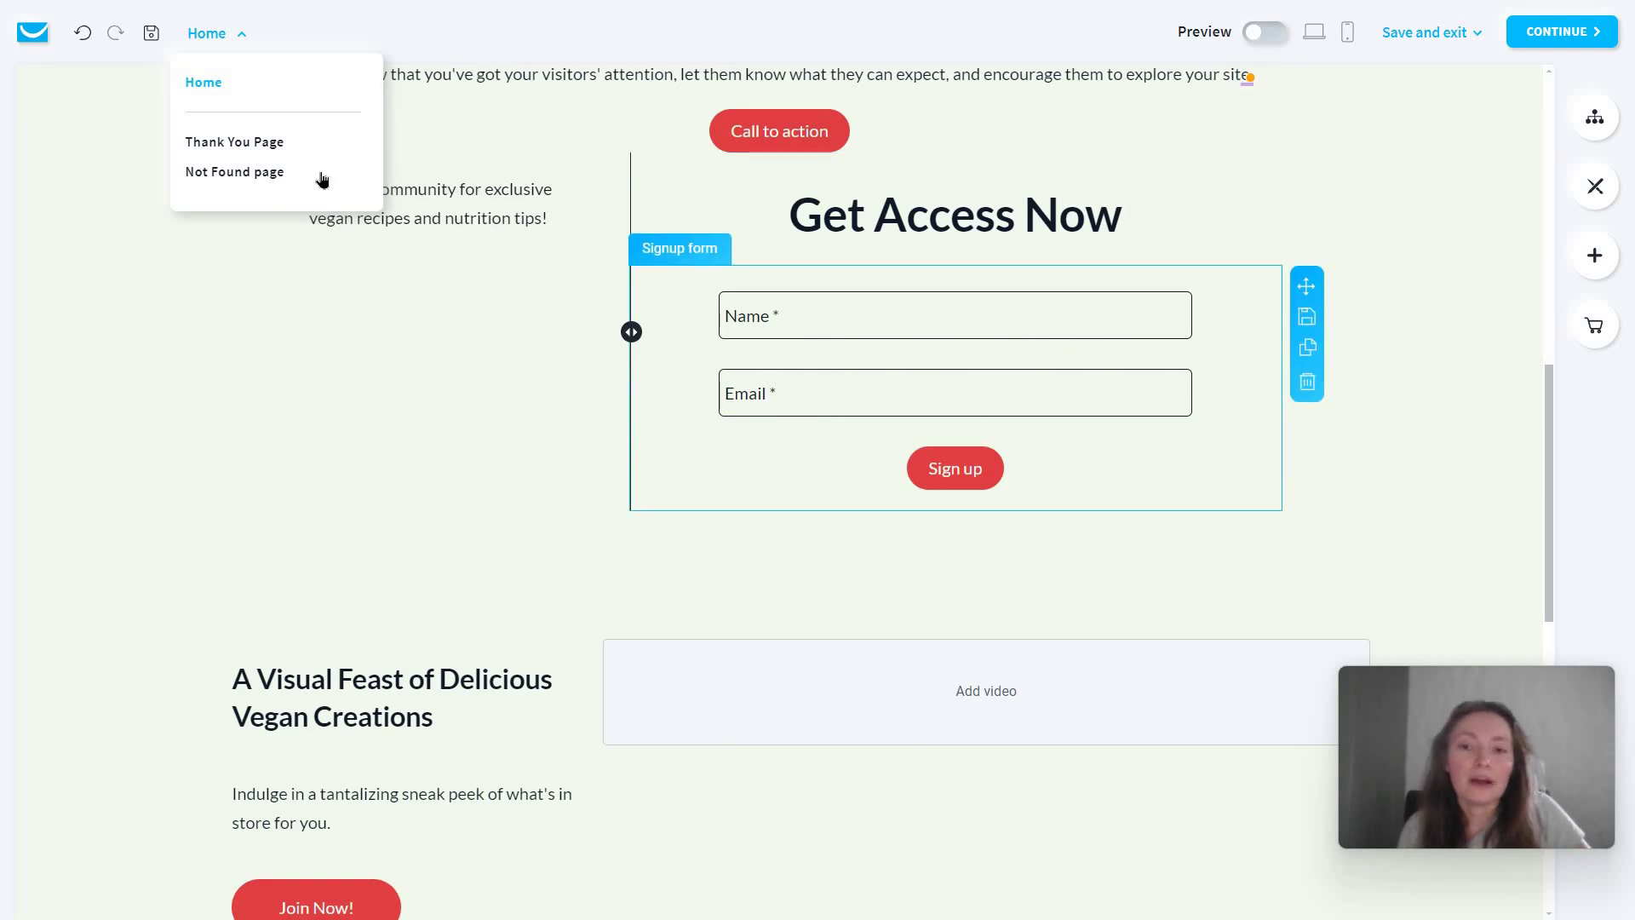
click(239, 145)
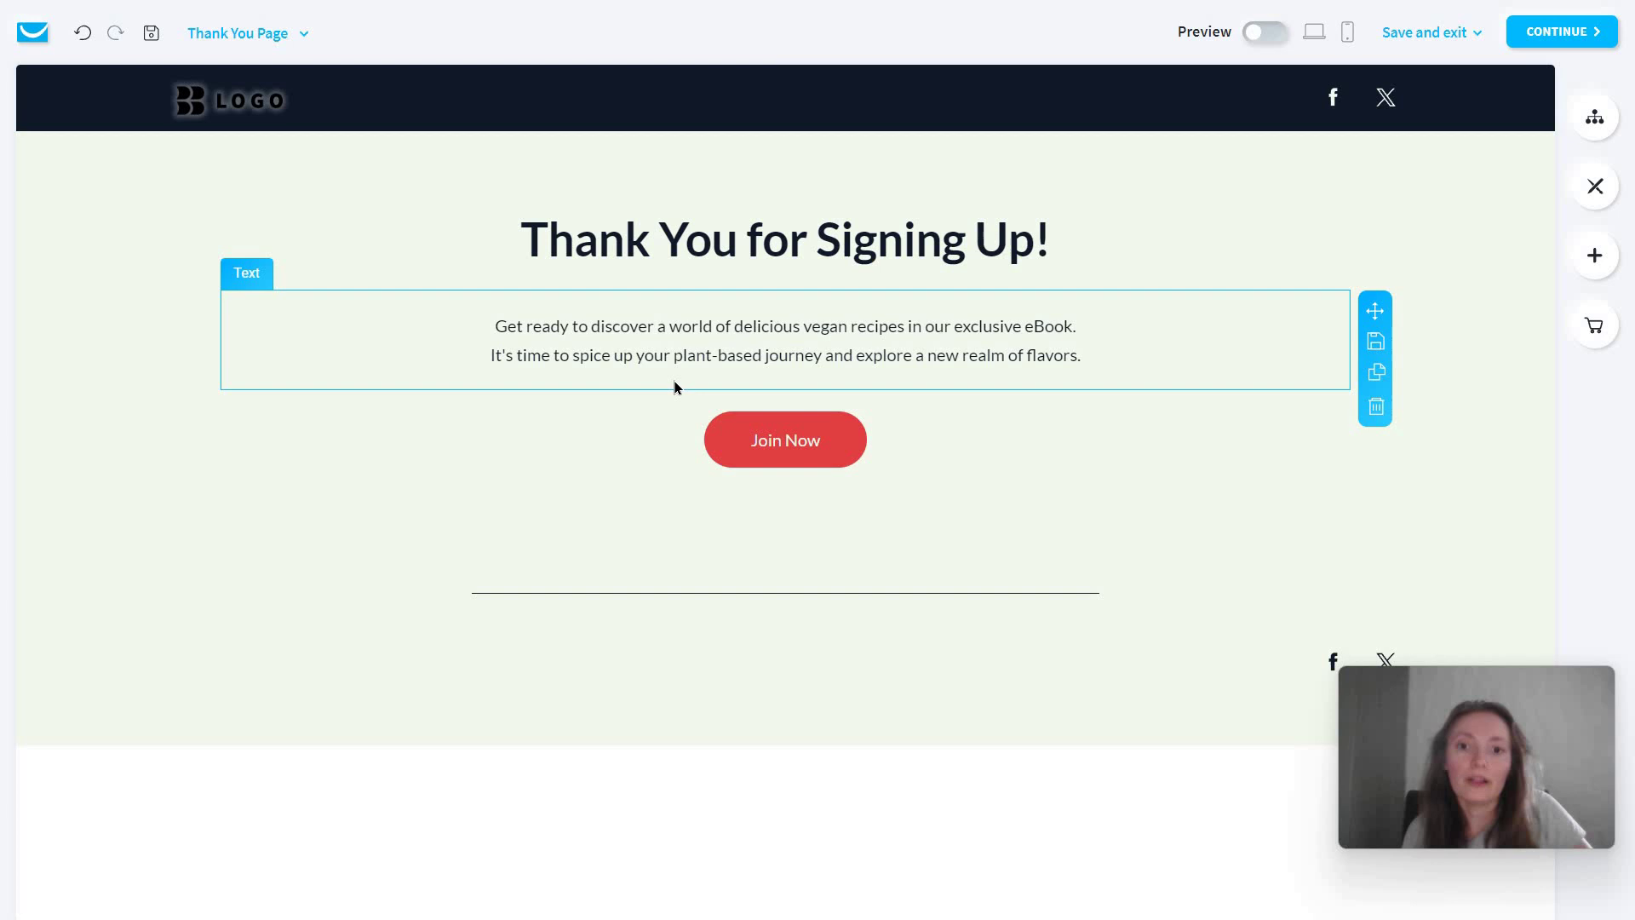
click(1595, 269)
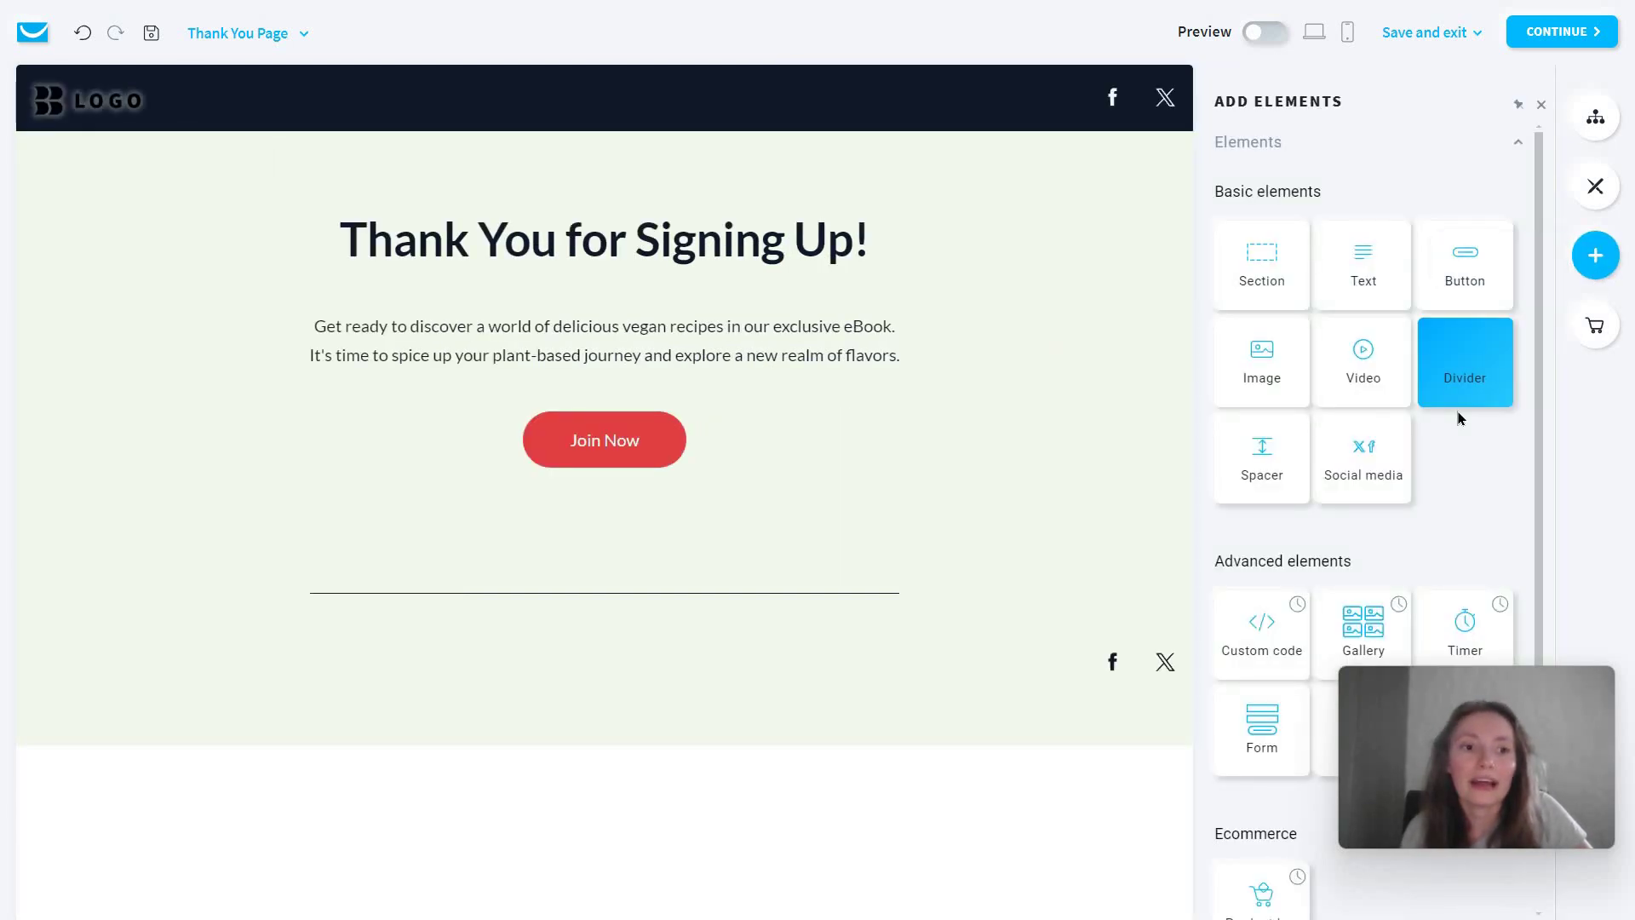
scroll(1459, 412, down, 2)
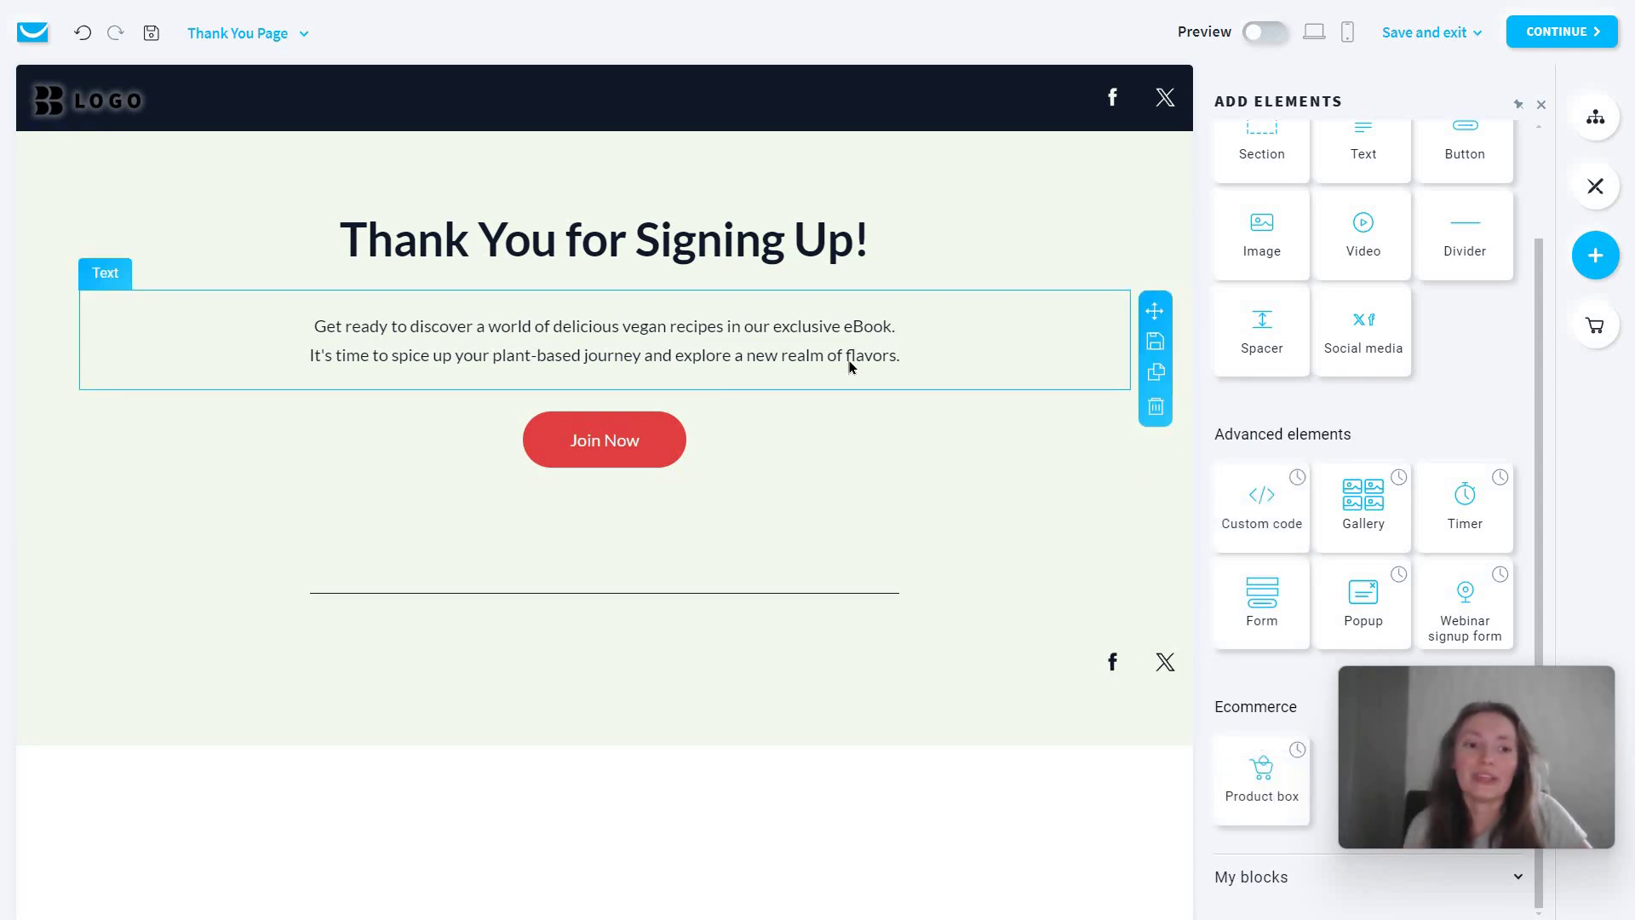
Switch to the Not Found page and select its 404 heading and Go to homepage button
click(242, 34)
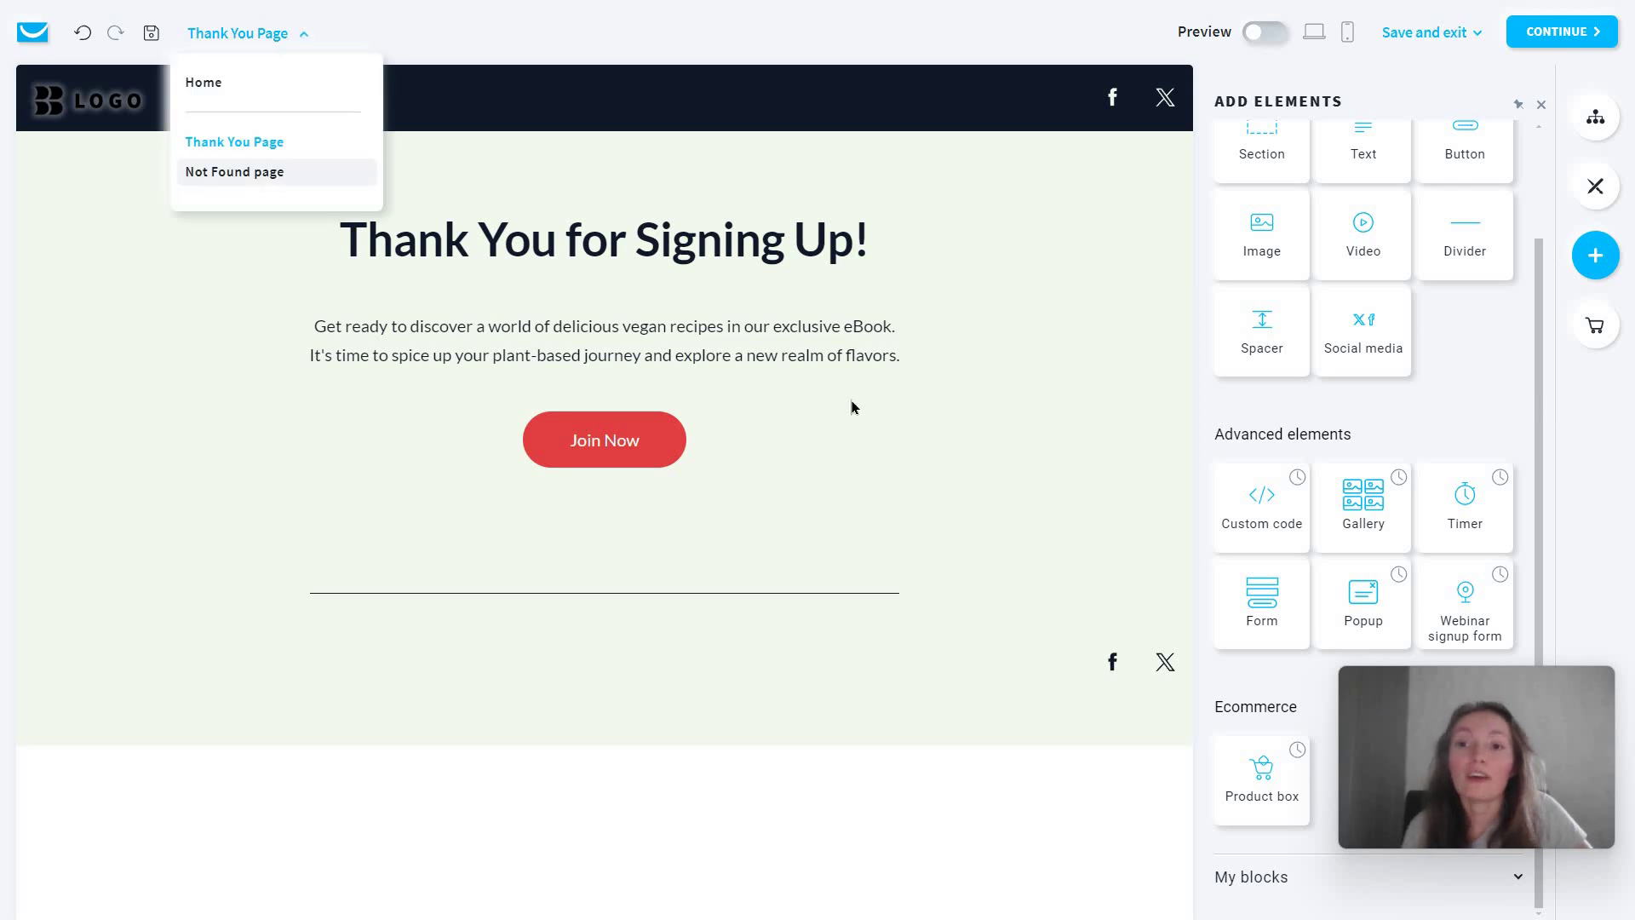
click(234, 170)
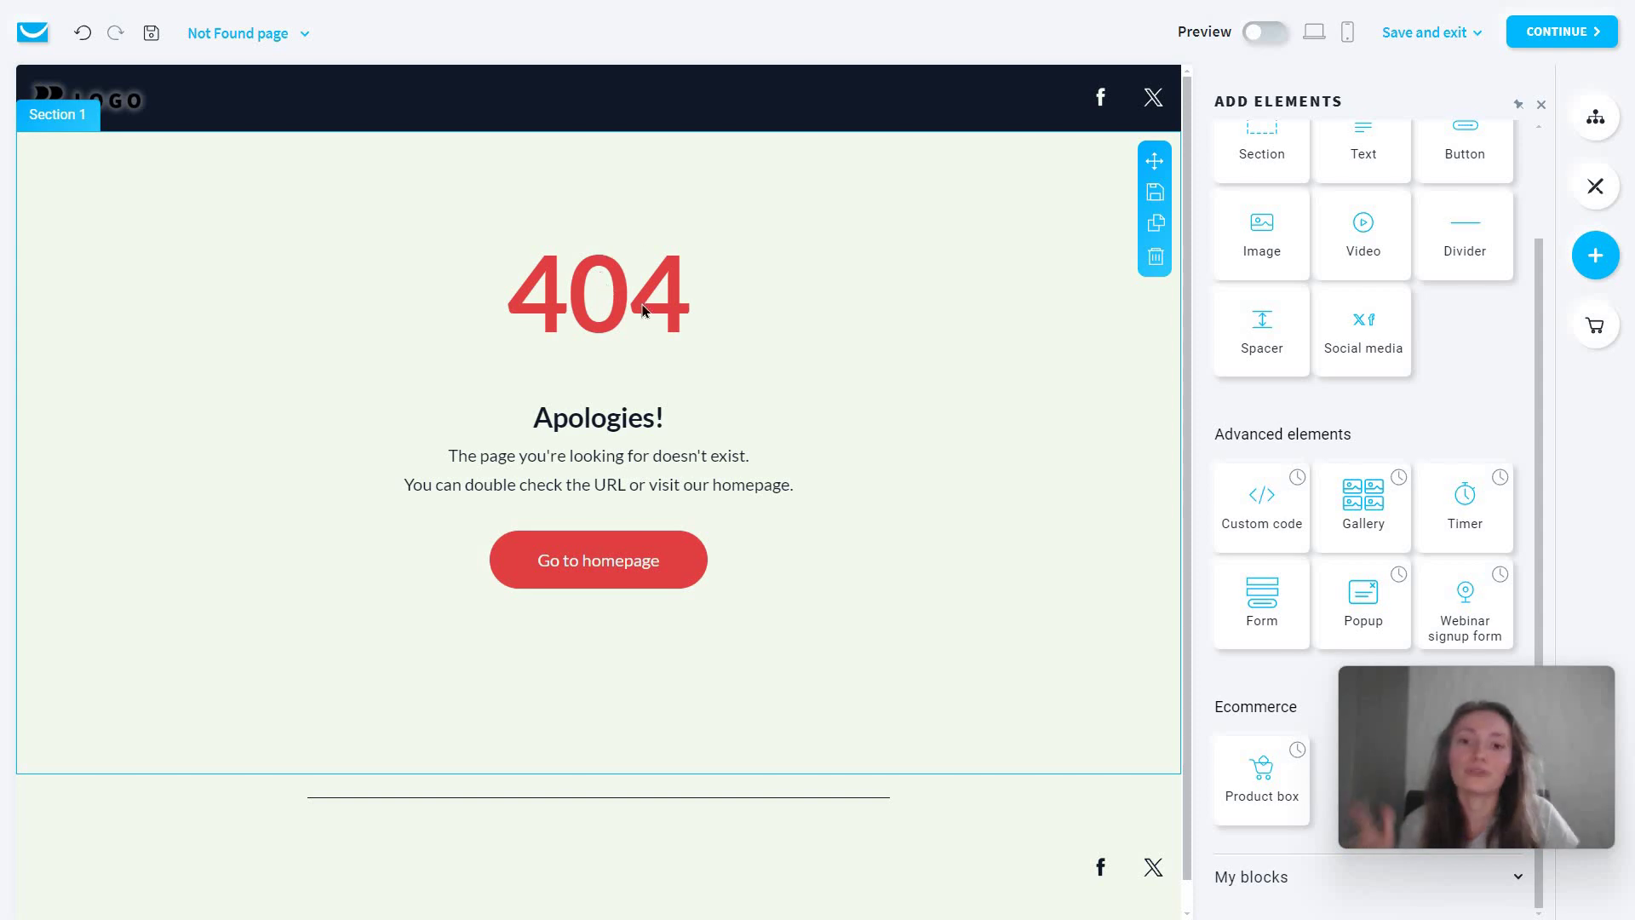
click(754, 367)
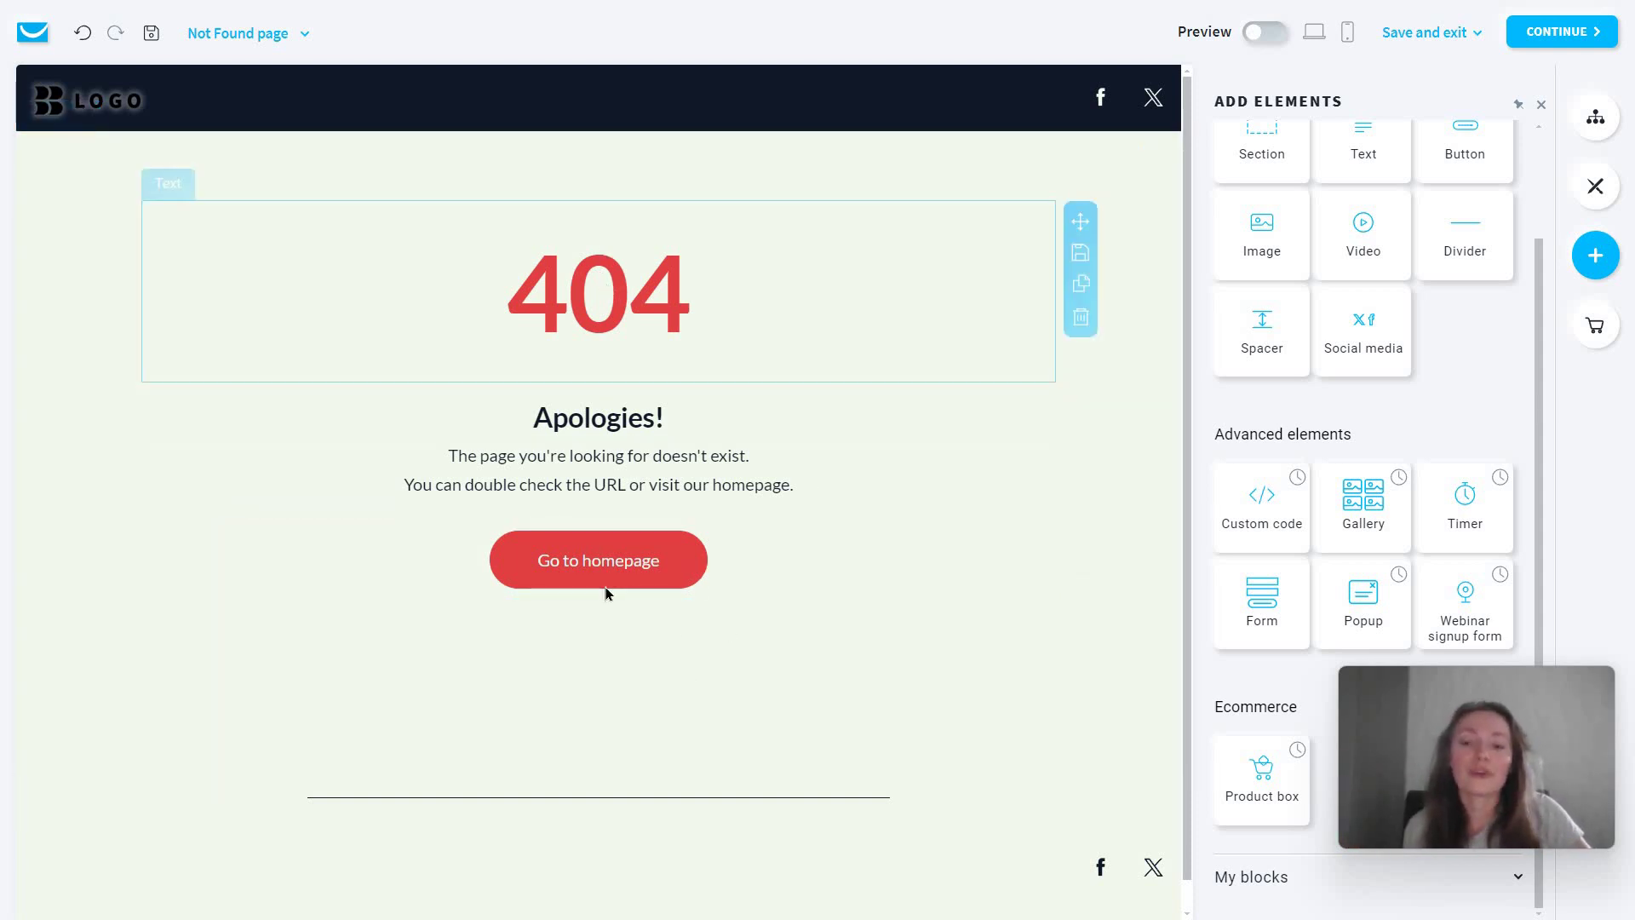
click(684, 574)
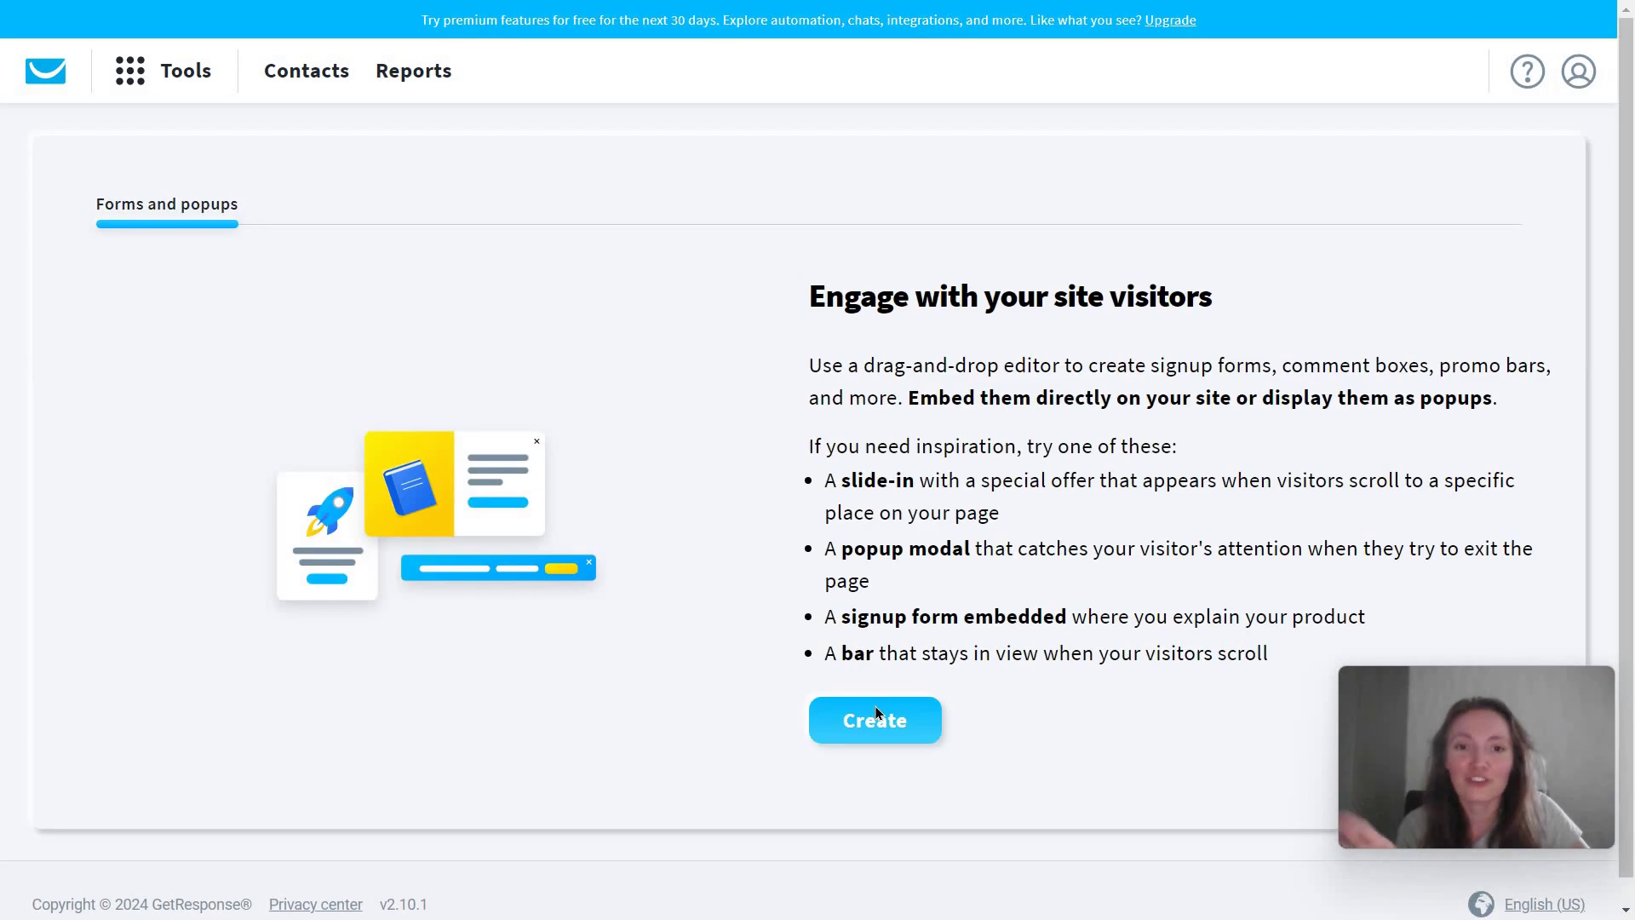
Start a new popup and select the evergreen countdown timer's Days value
click(875, 719)
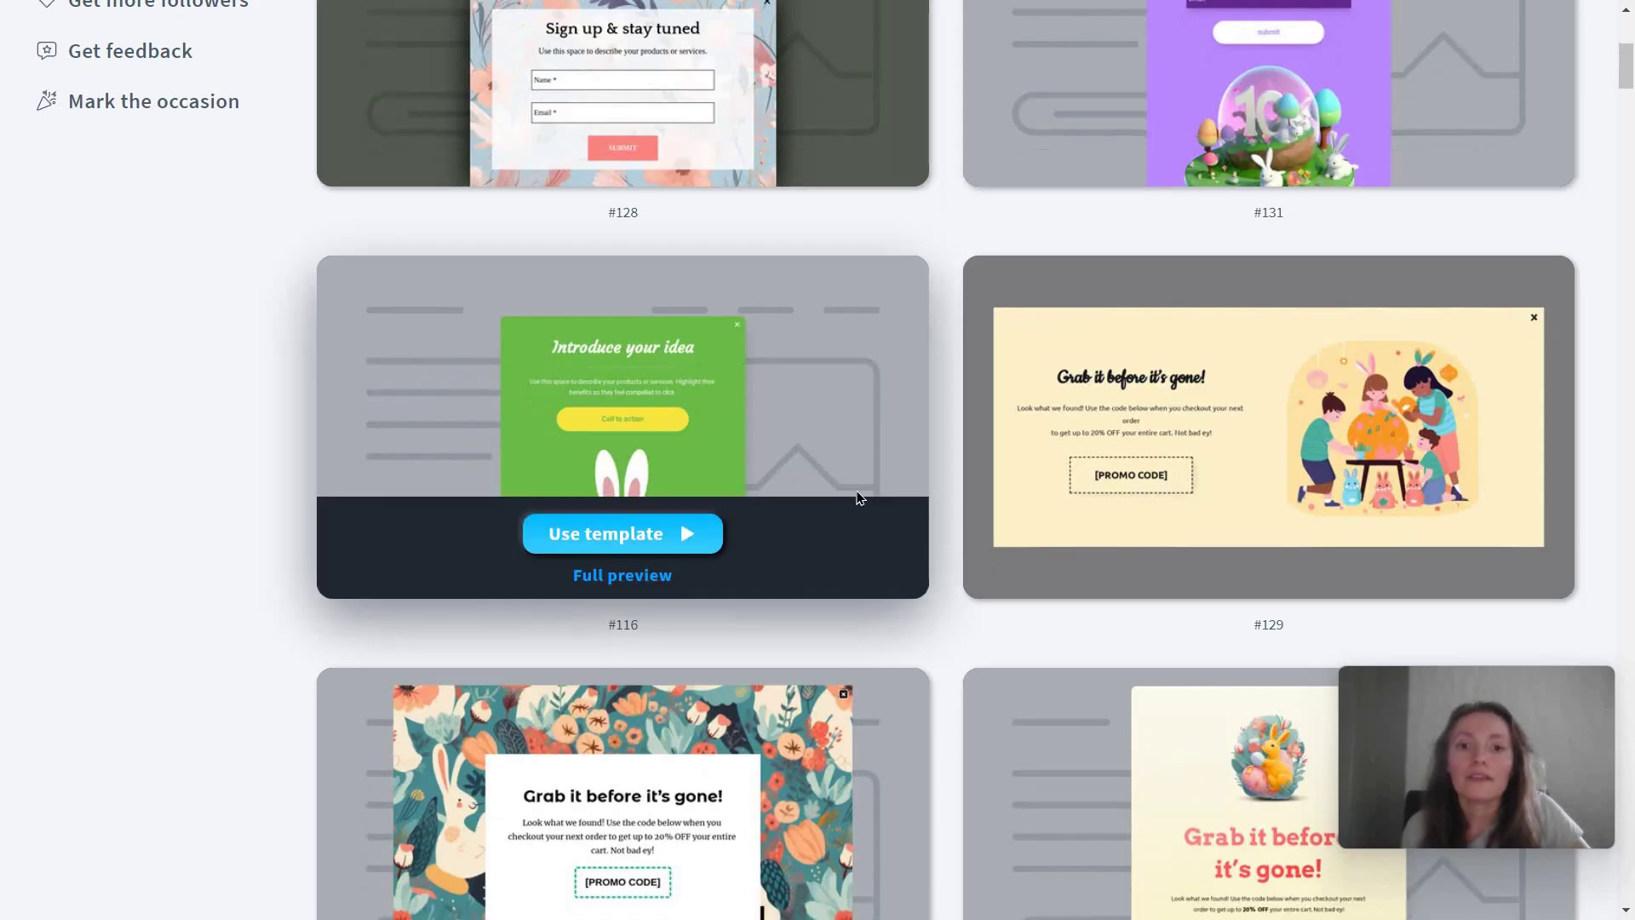
scroll(858, 493, down, 10)
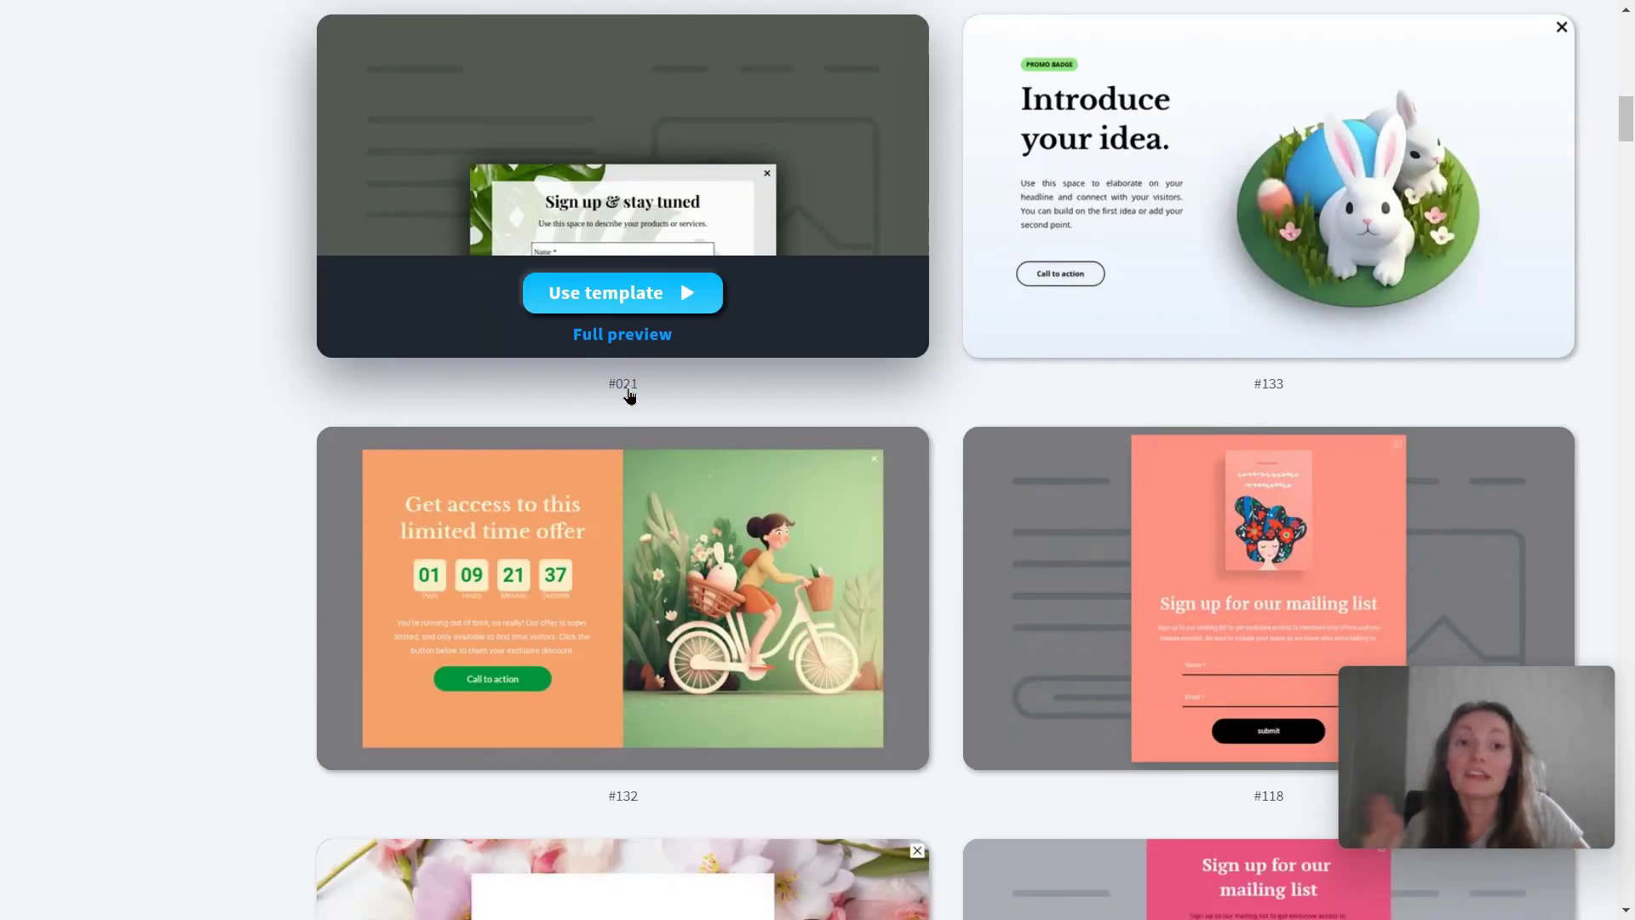
scroll(629, 394, down, 3)
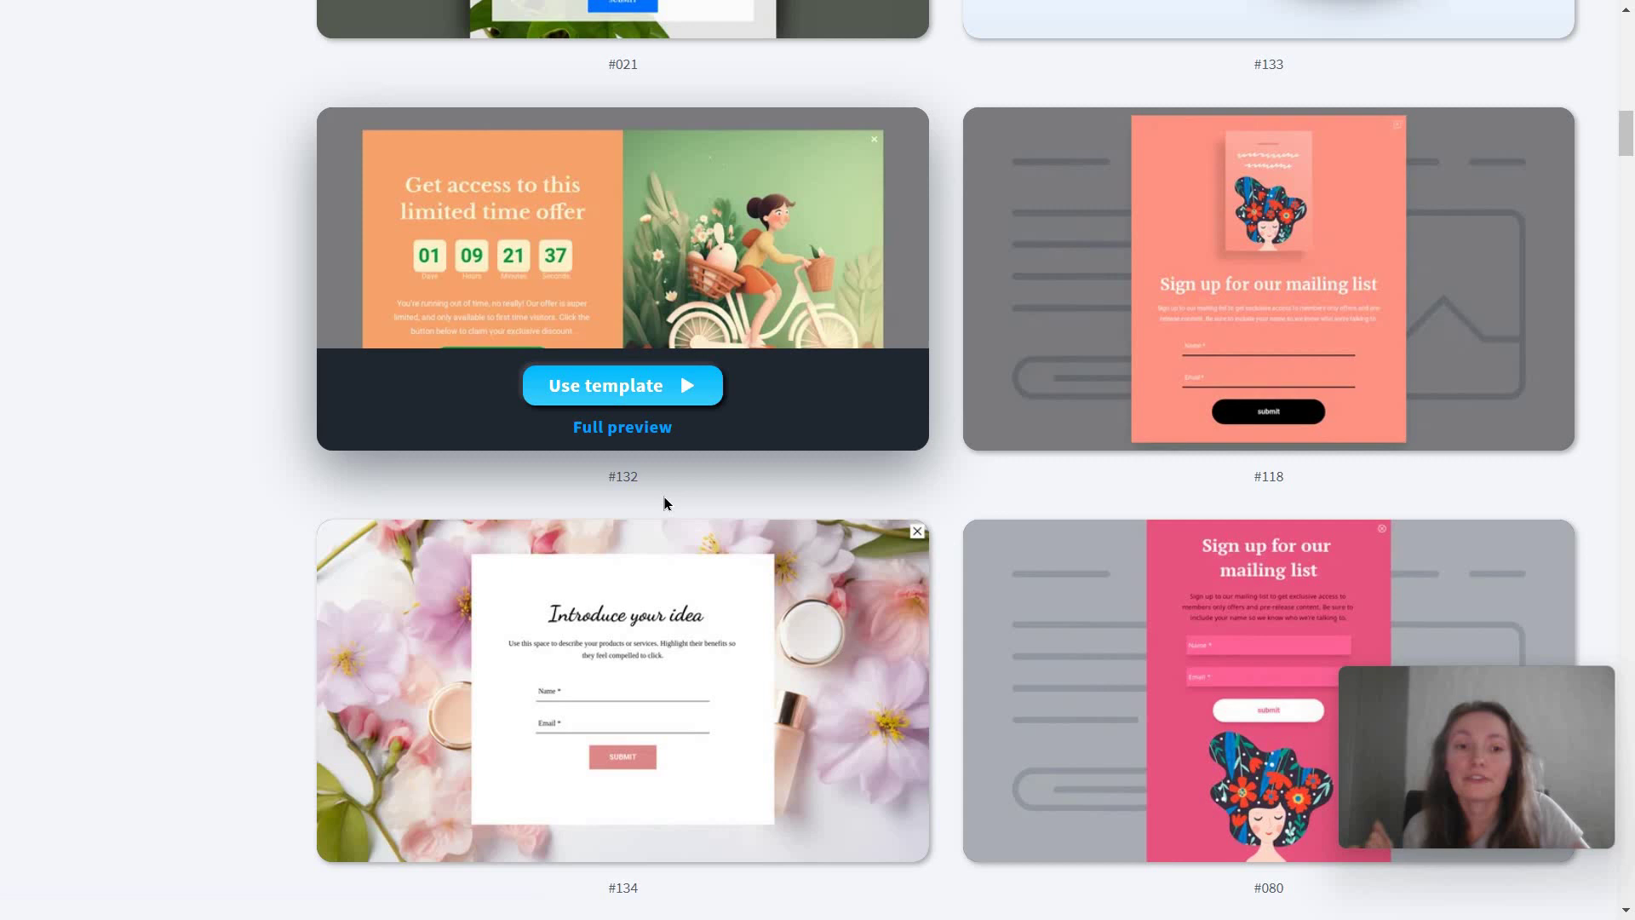
scroll(664, 500, down, 6)
scroll(739, 336, up, 6)
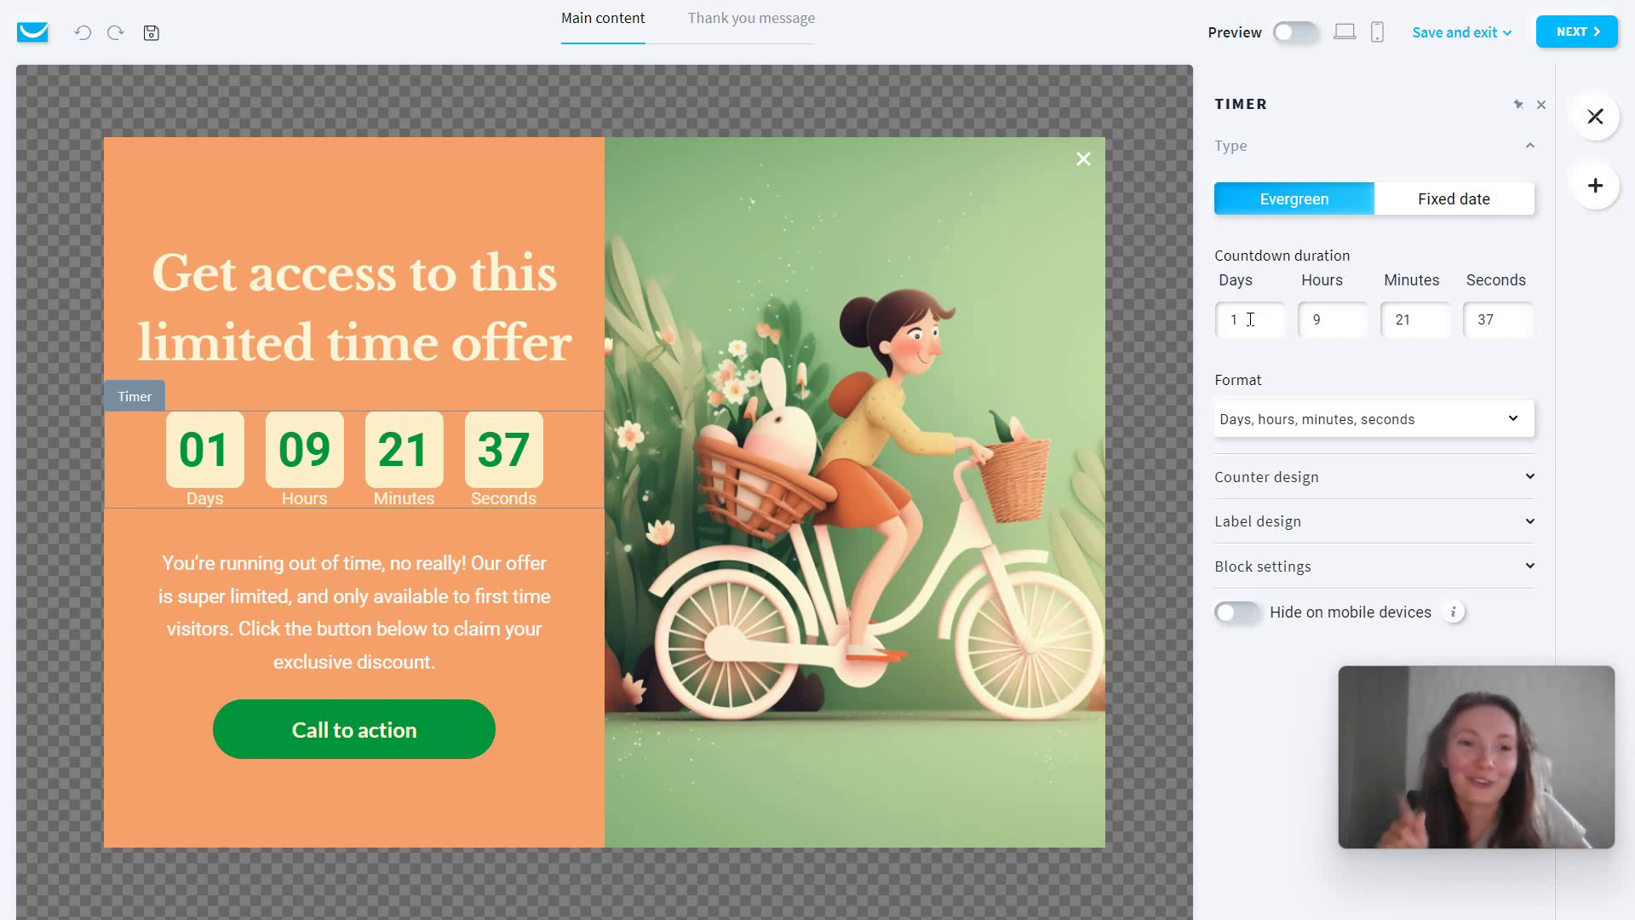
click(1277, 319)
click(1336, 396)
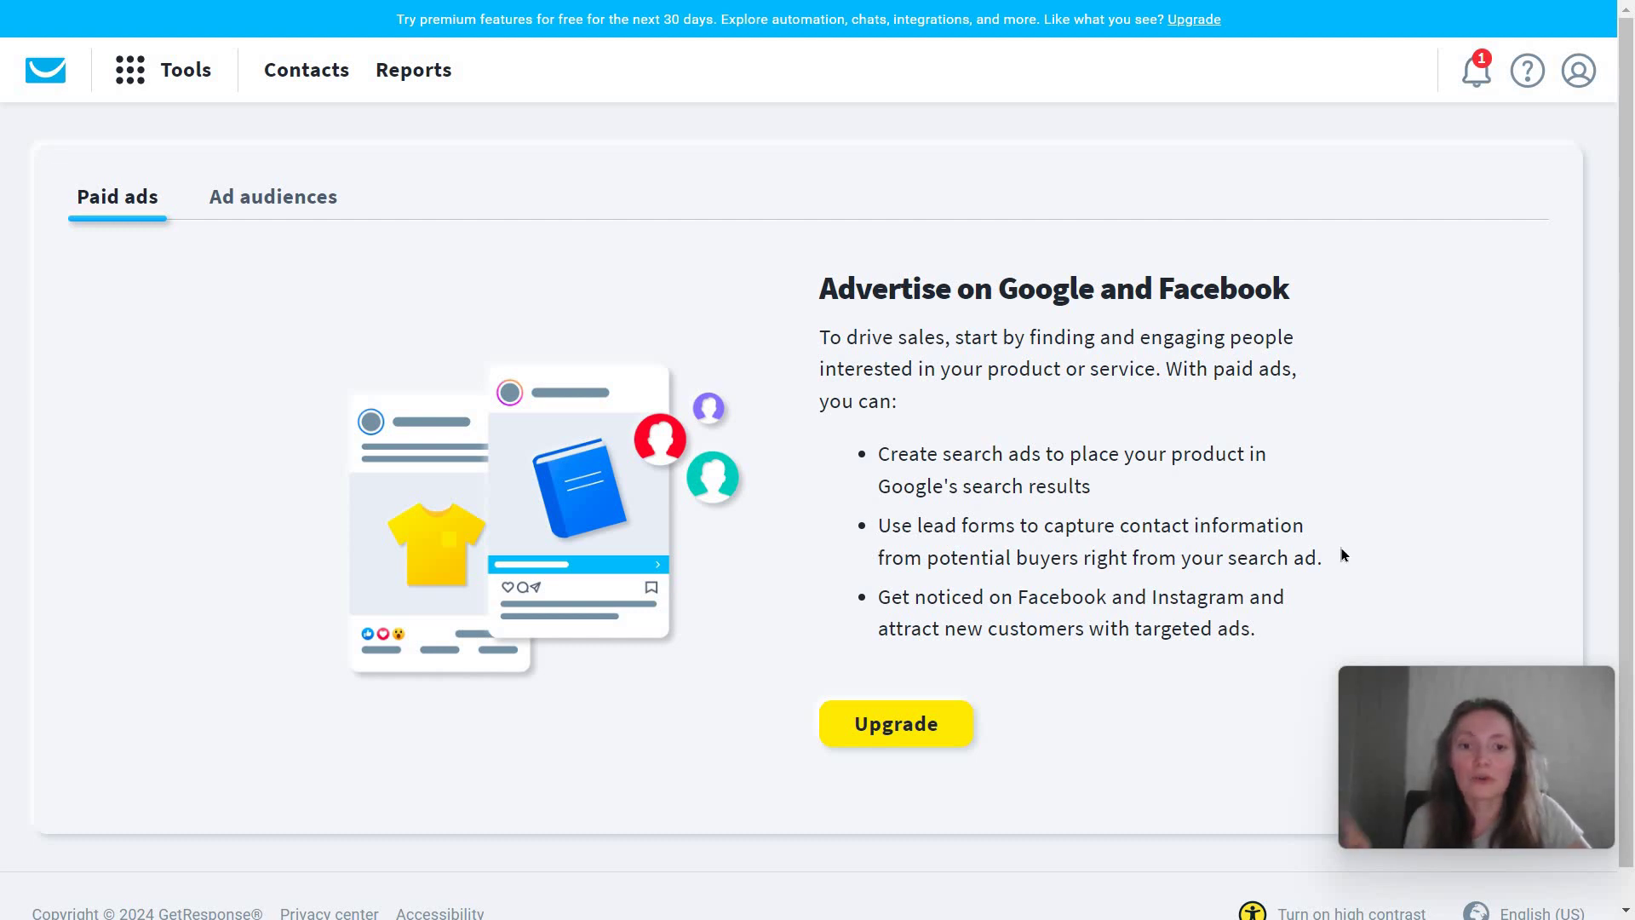
Highlight the Paid ads bullet about lead forms
drag(880, 525, 1208, 573)
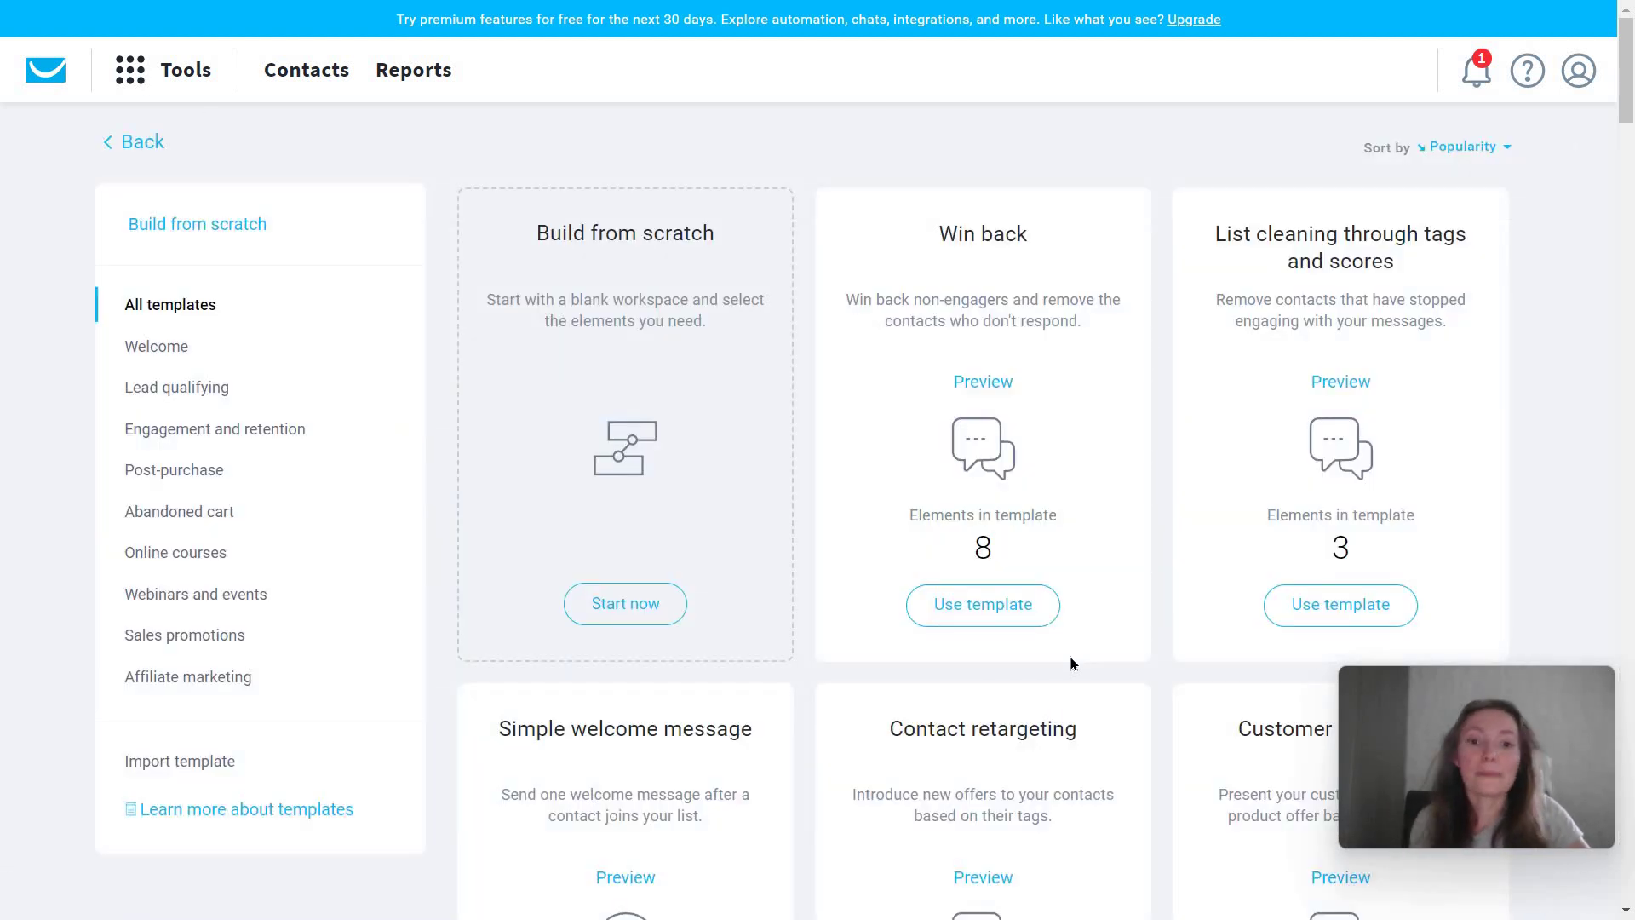
Browse the automation template gallery and start a workflow from the Win back template
scroll(1071, 663, down, 3)
scroll(1071, 658, up, 3)
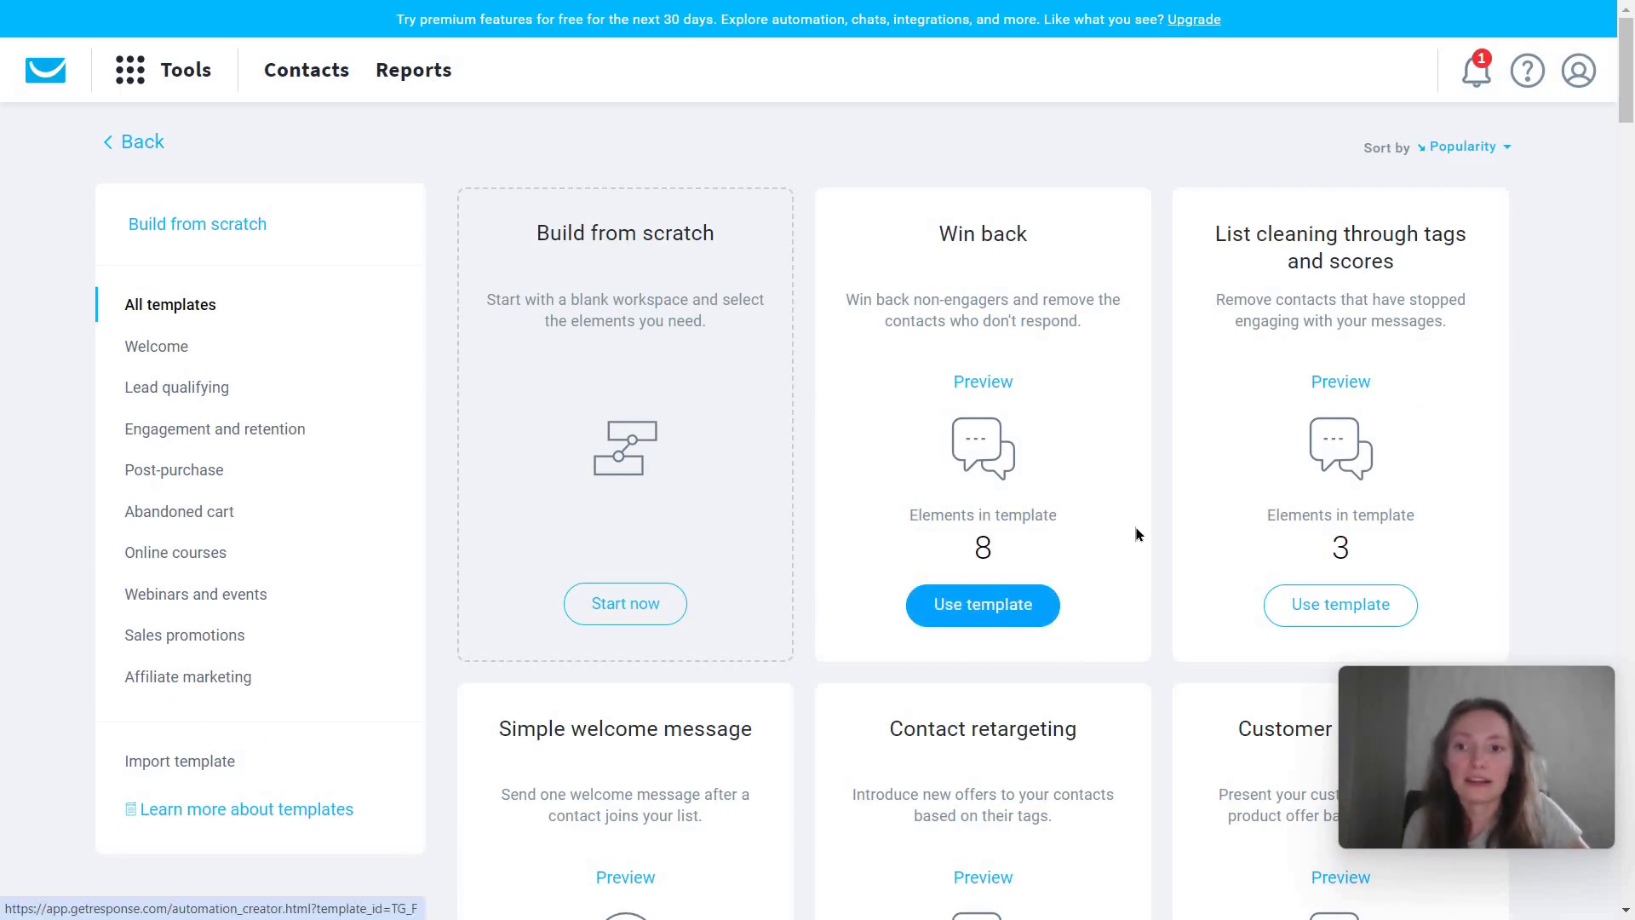
scroll(1136, 532, down, 15)
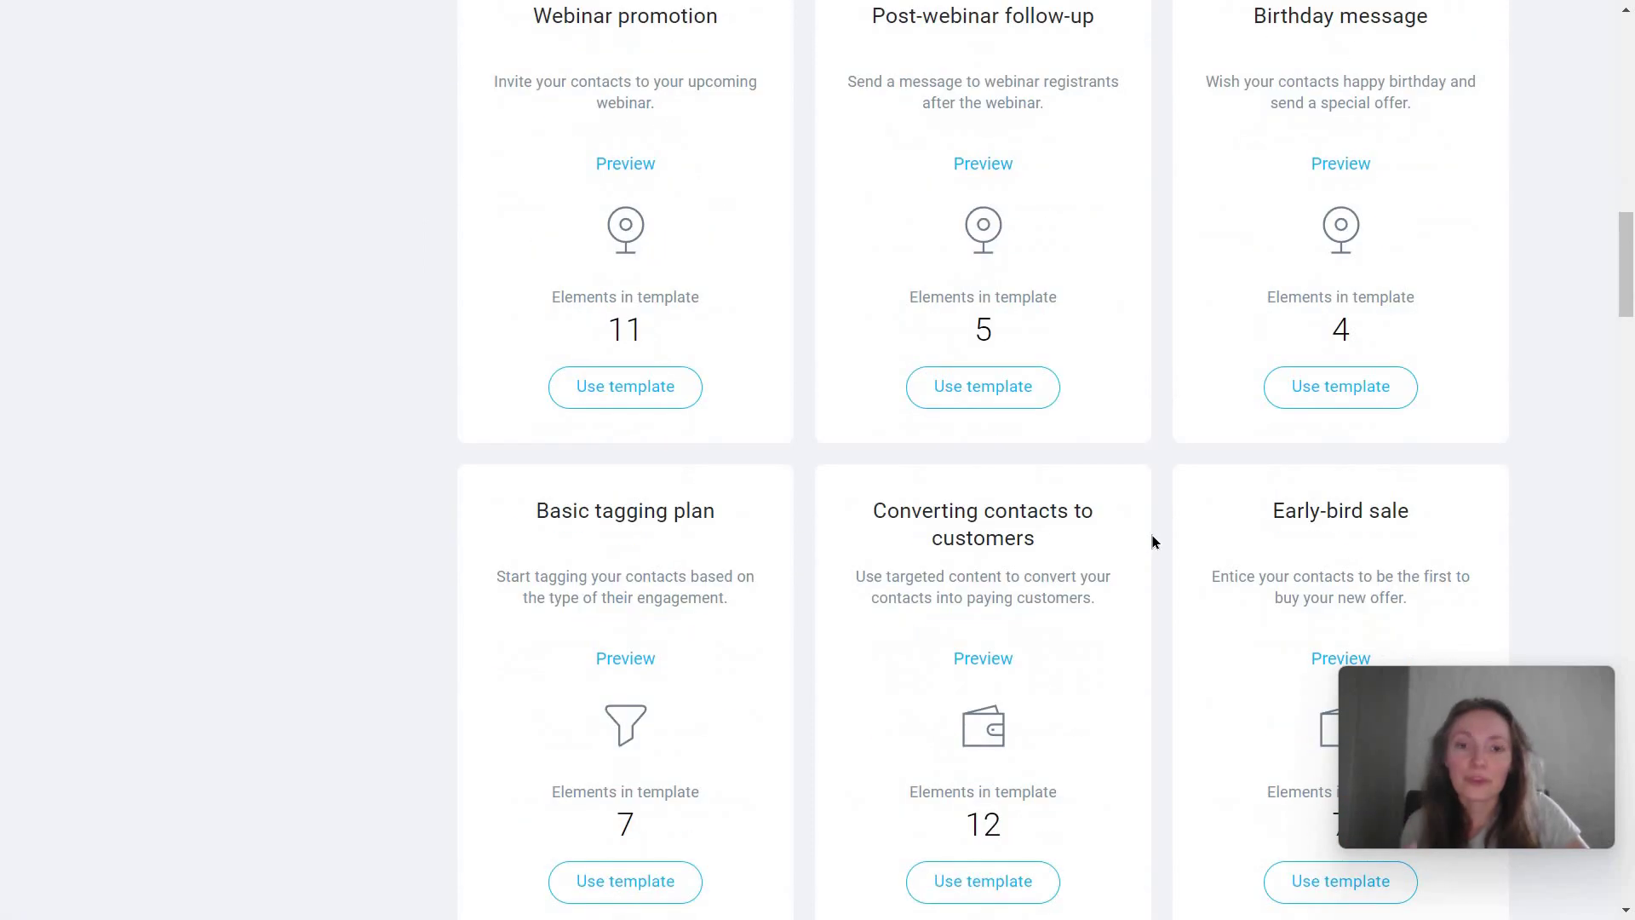
scroll(1152, 537, down, 5)
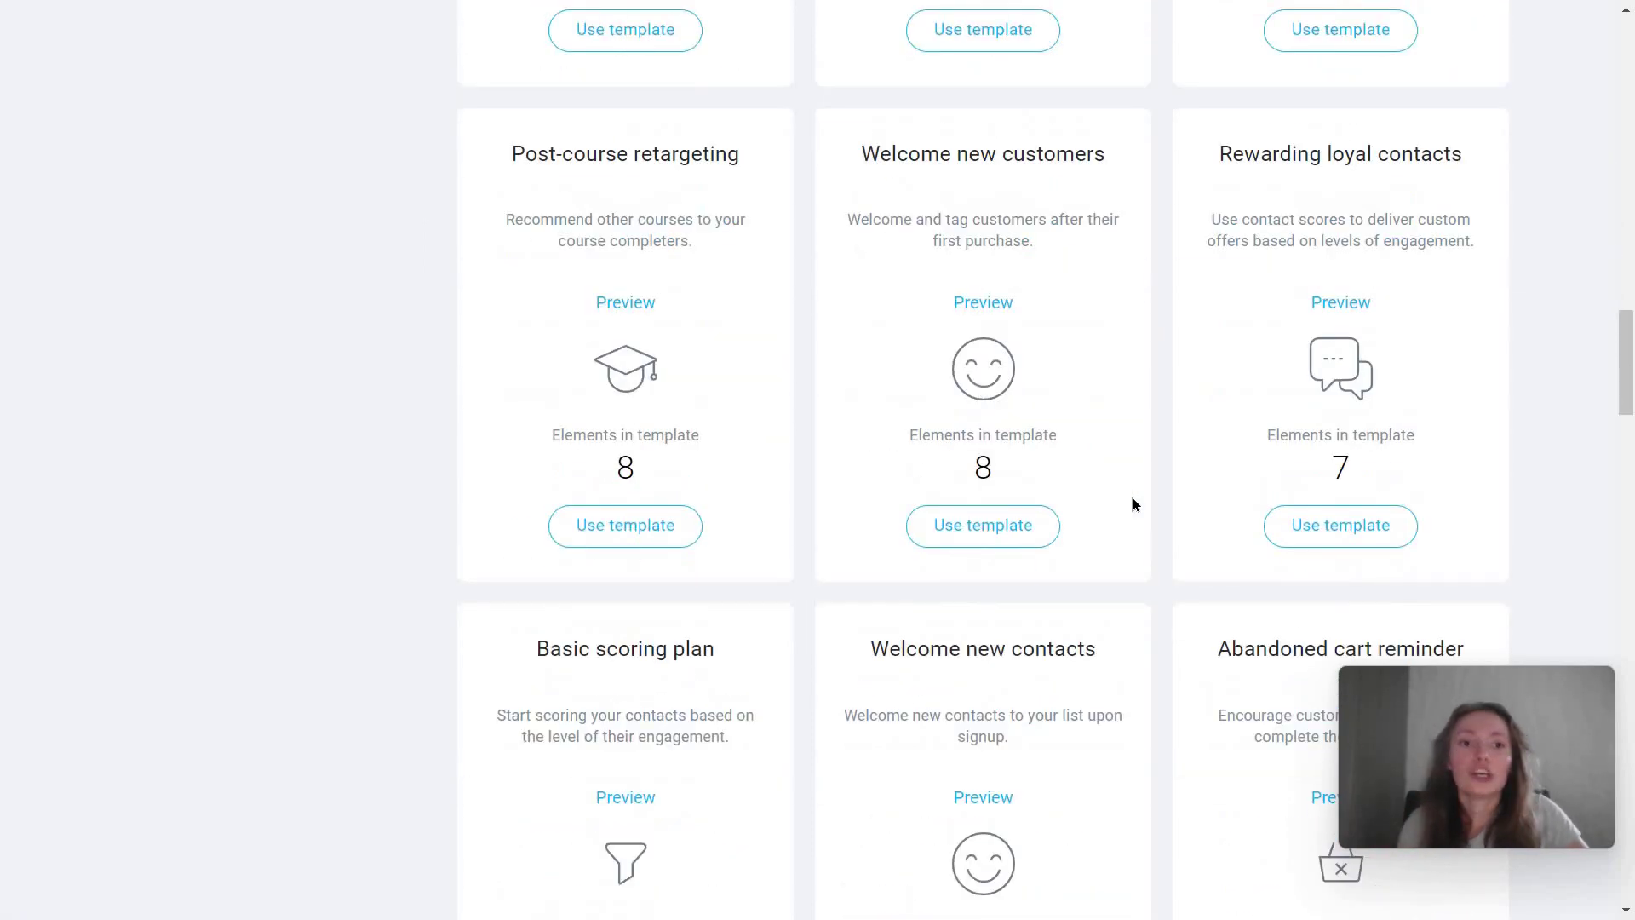
scroll(1129, 502, up, 12)
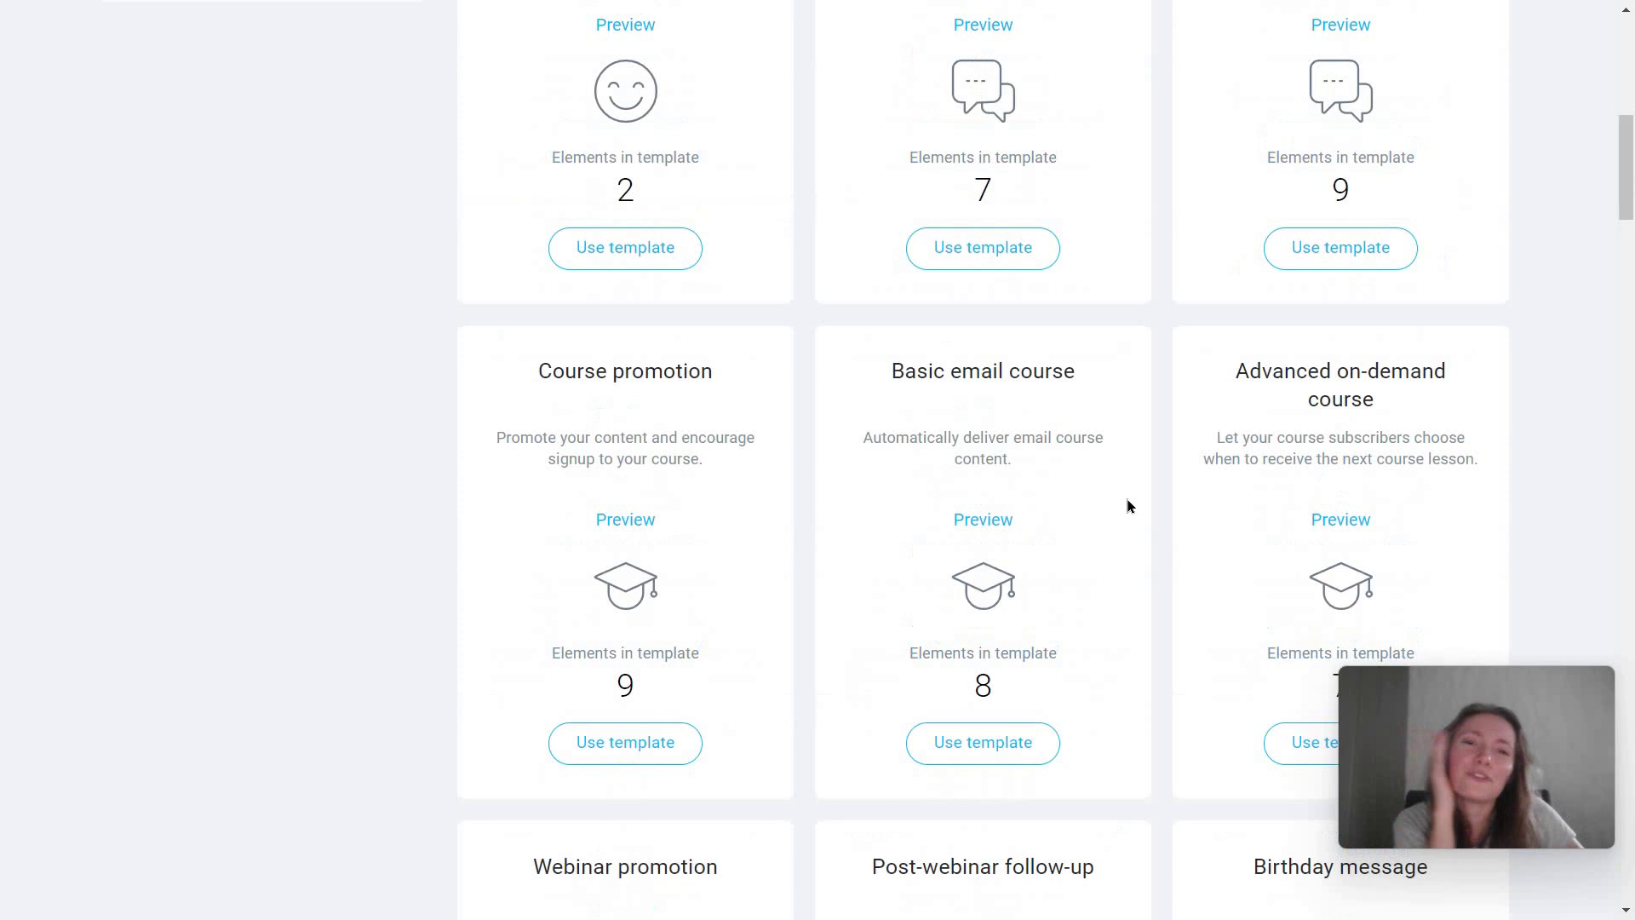
scroll(1127, 504, up, 10)
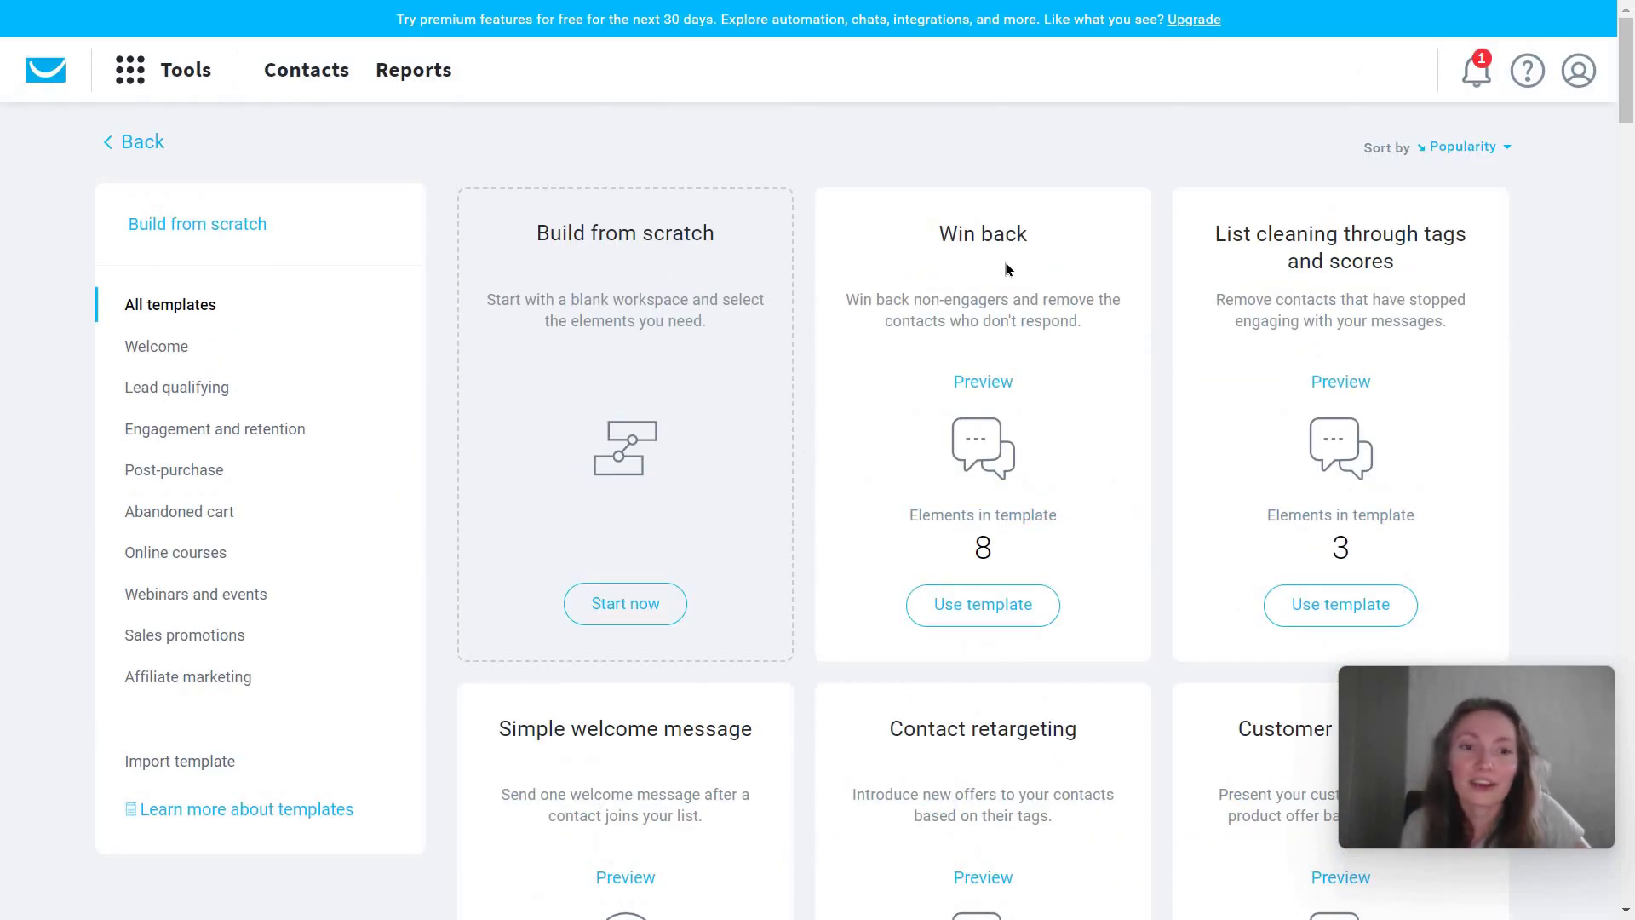
scroll(1108, 351, down, 5)
scroll(908, 428, up, 1)
scroll(962, 482, down, 7)
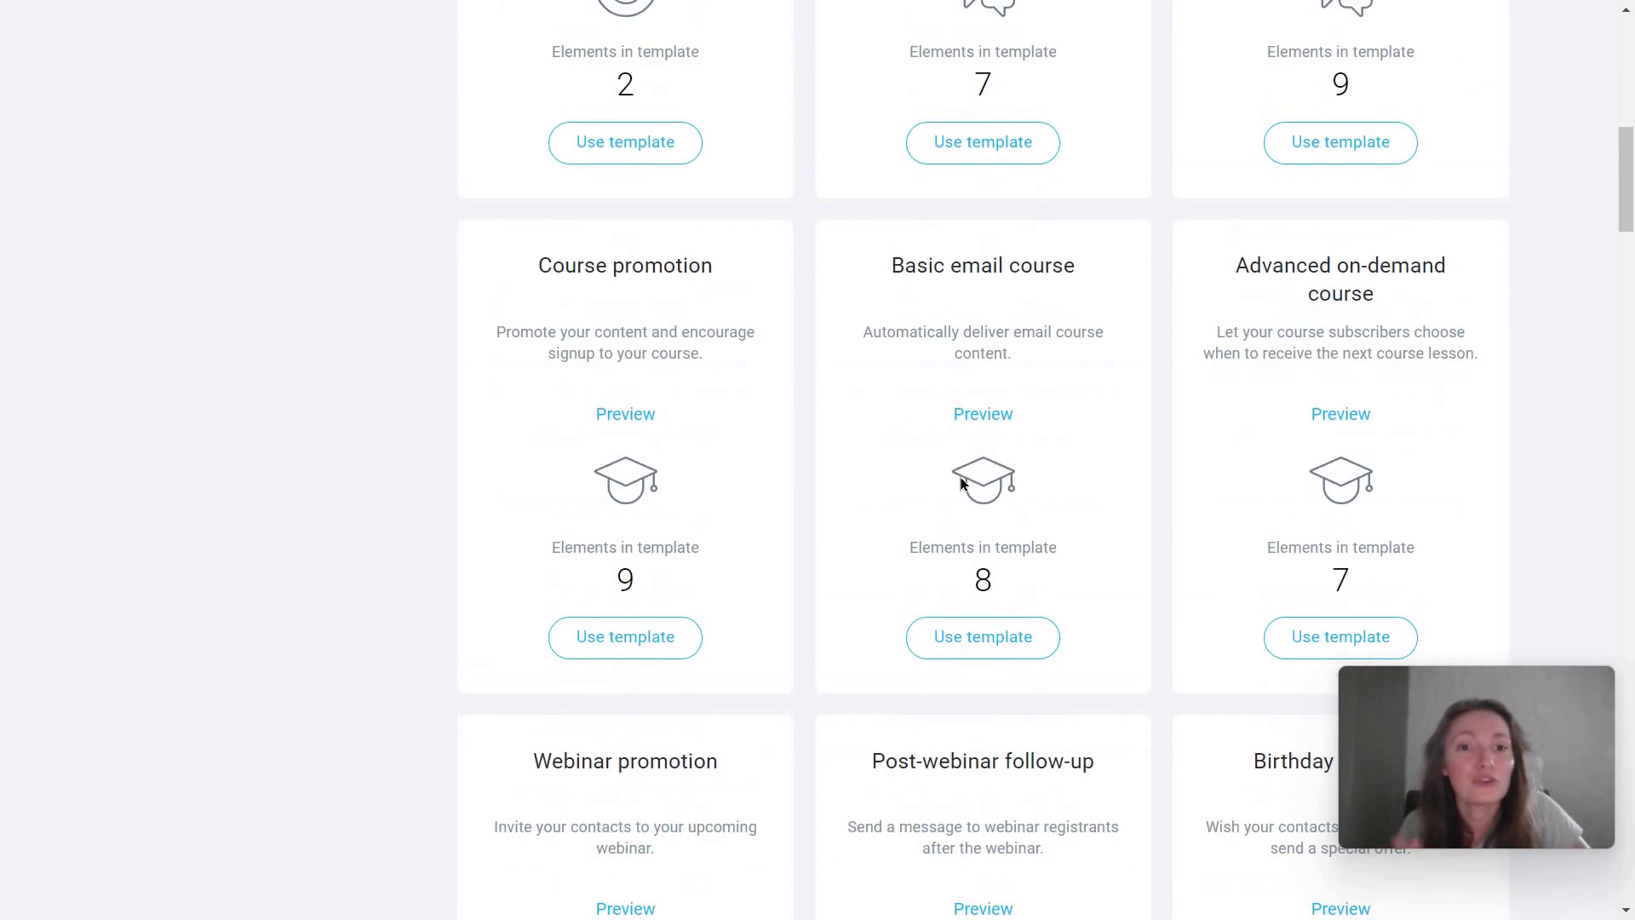
scroll(964, 383, up, 10)
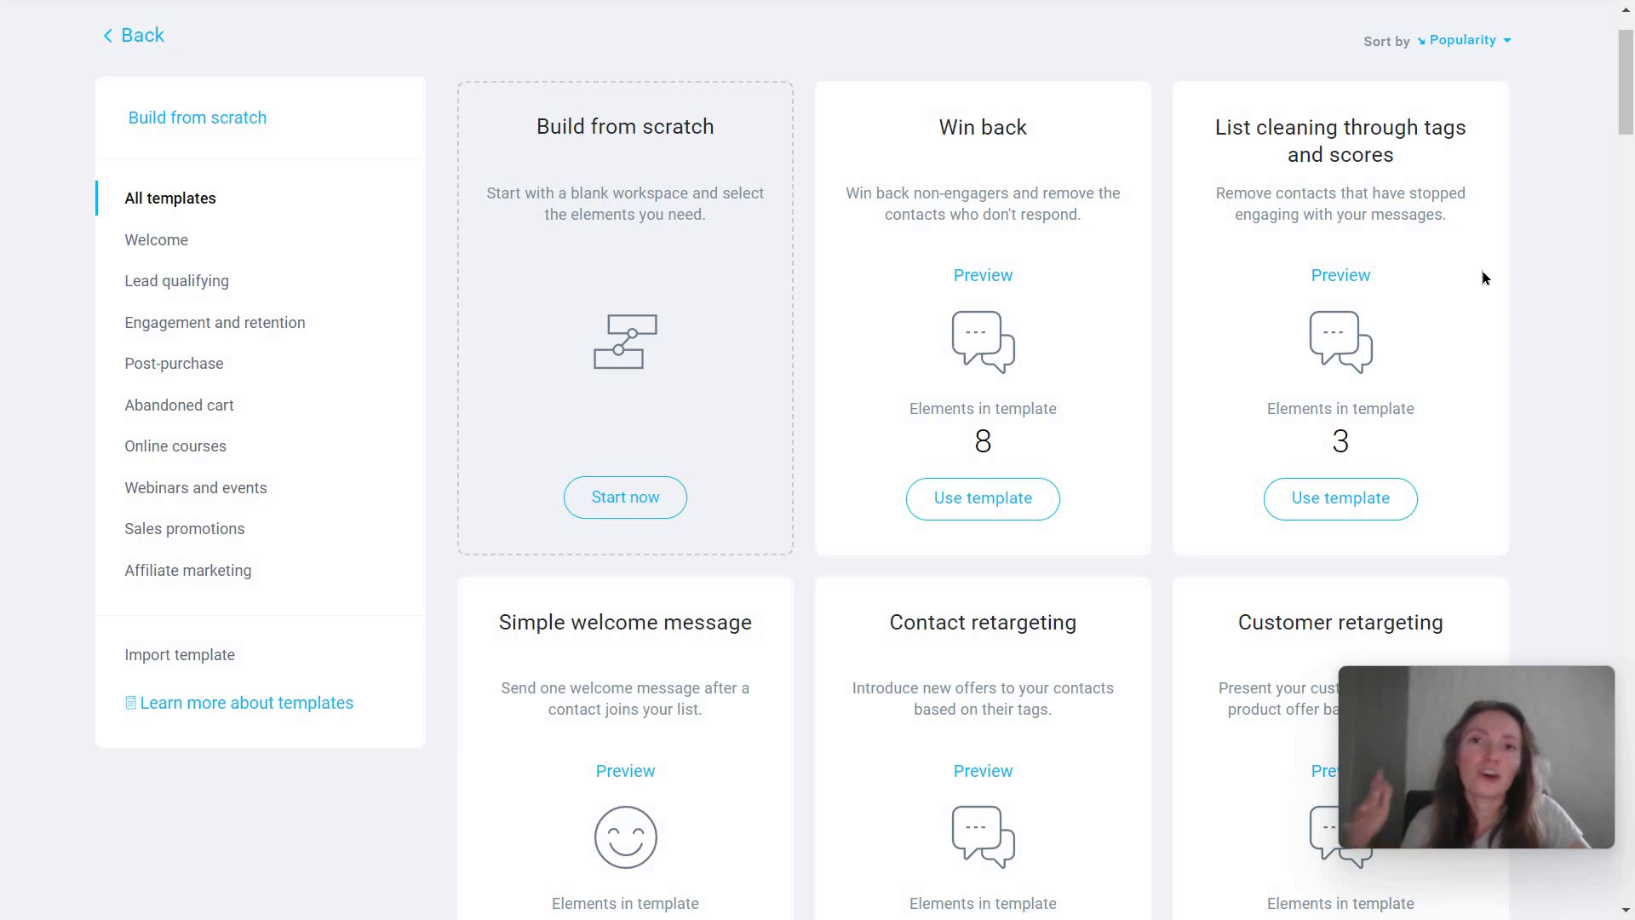
scroll(1226, 384, down, 4)
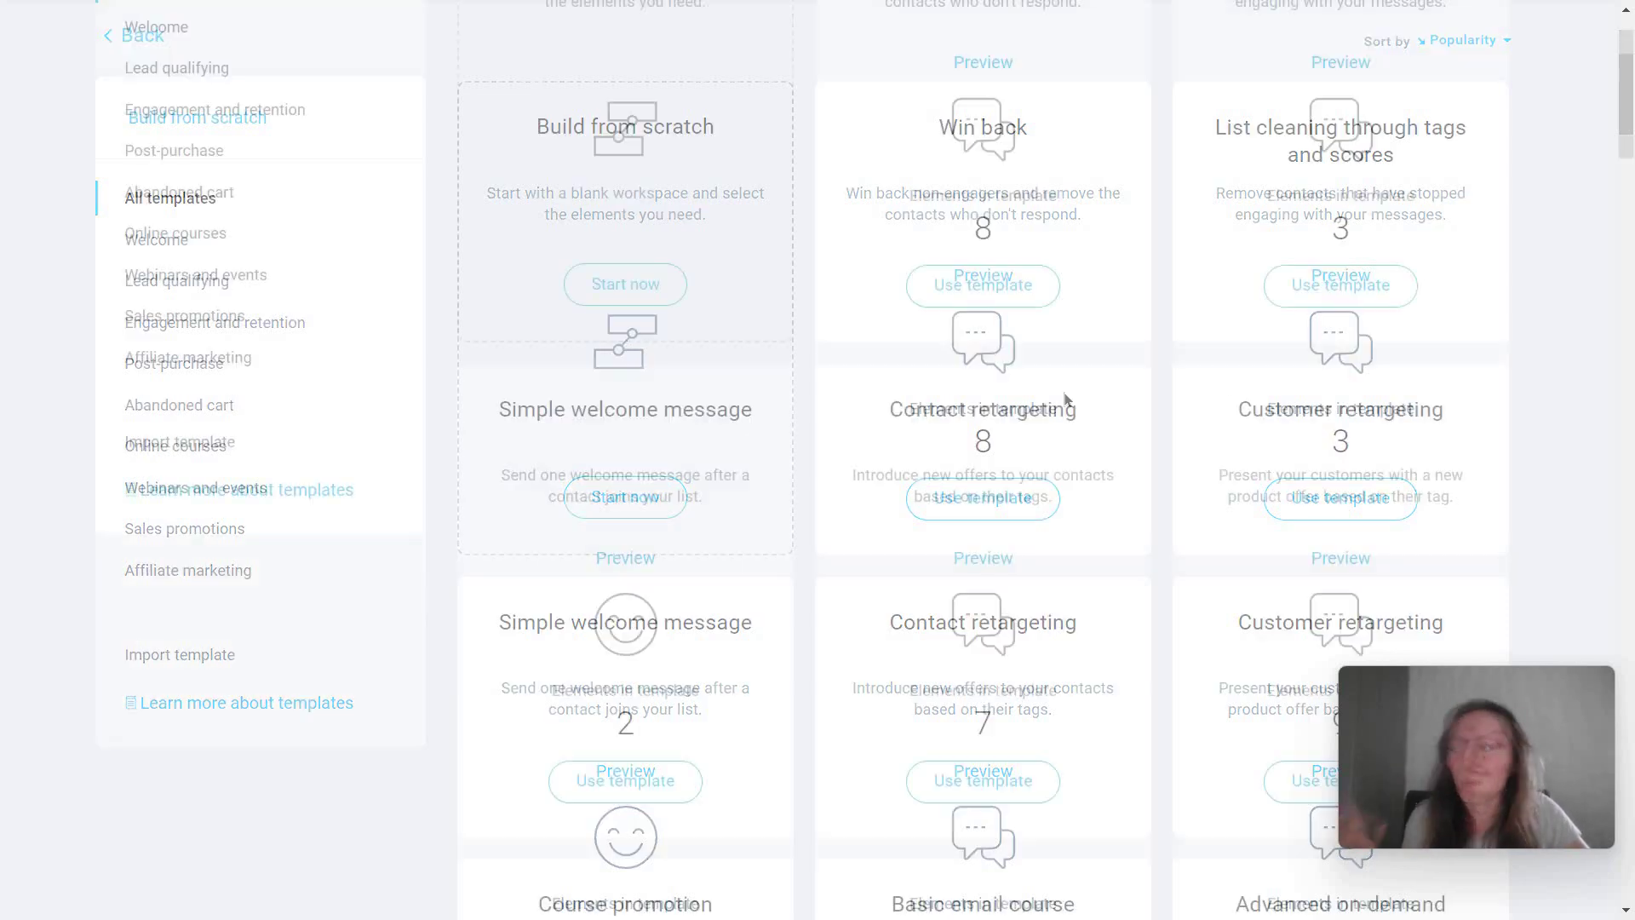
scroll(1164, 437, down, 1)
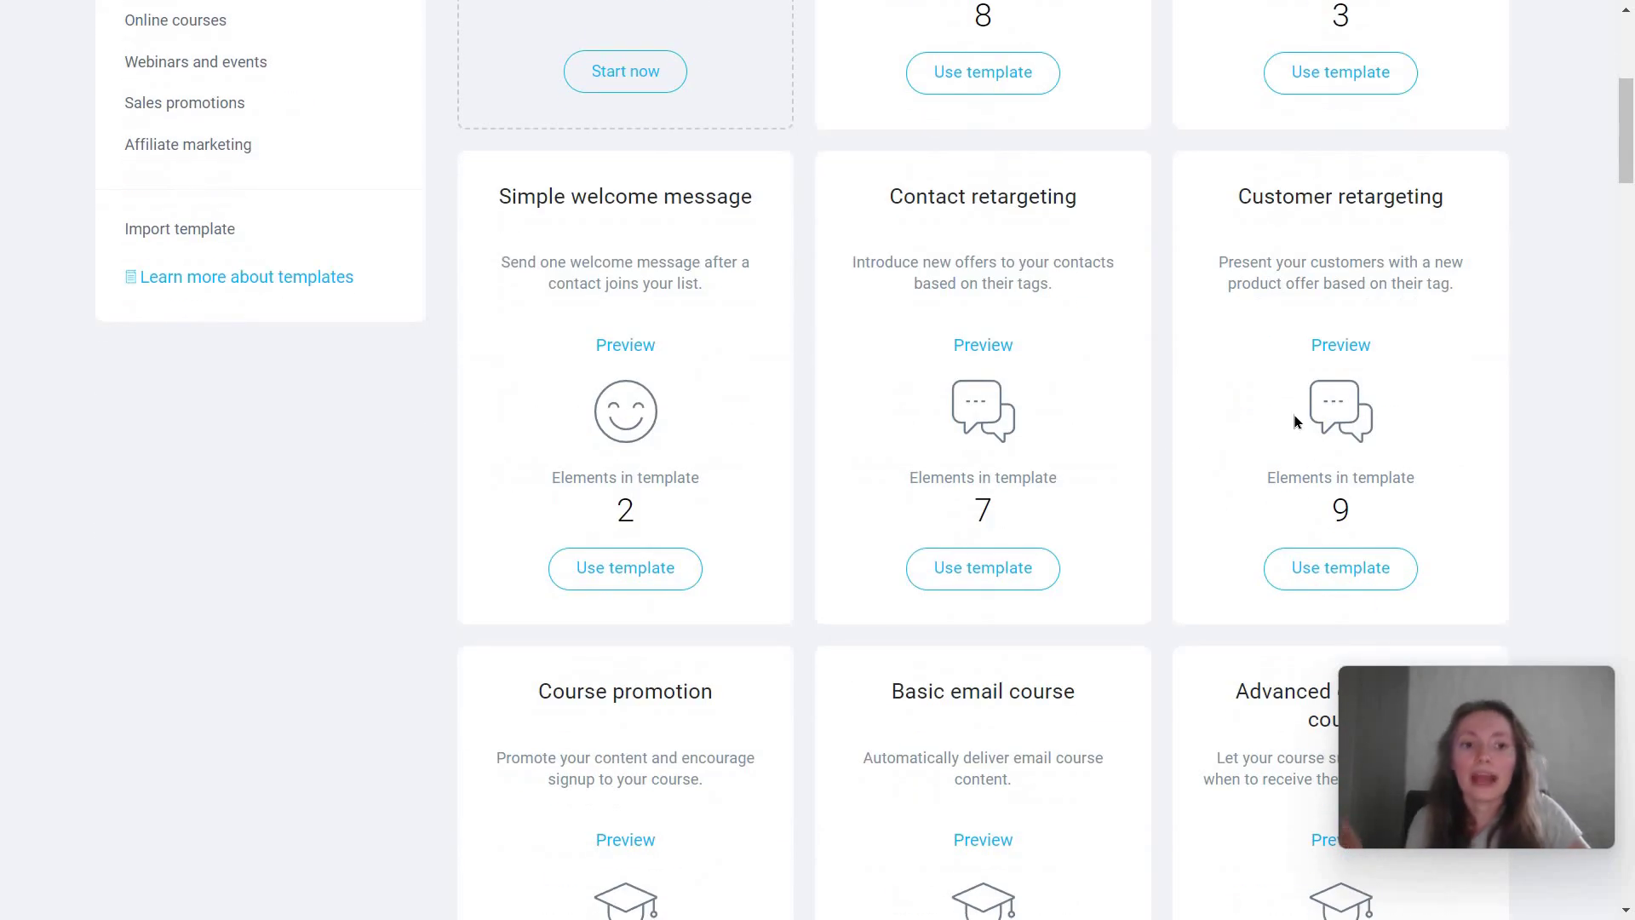
scroll(868, 481, up, 6)
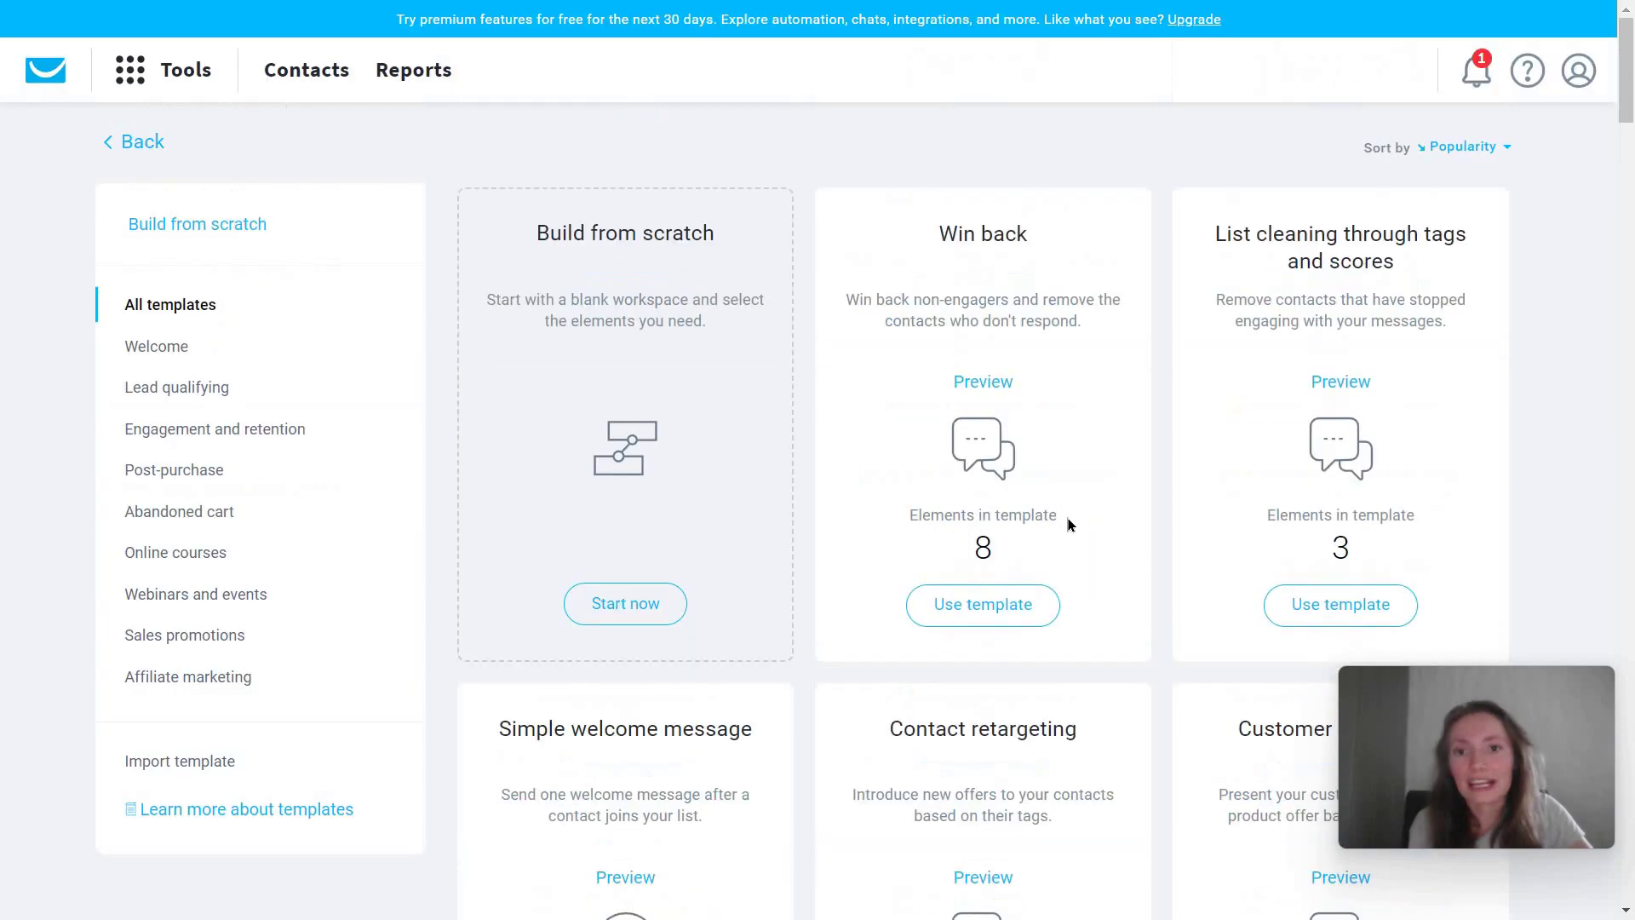
click(1000, 604)
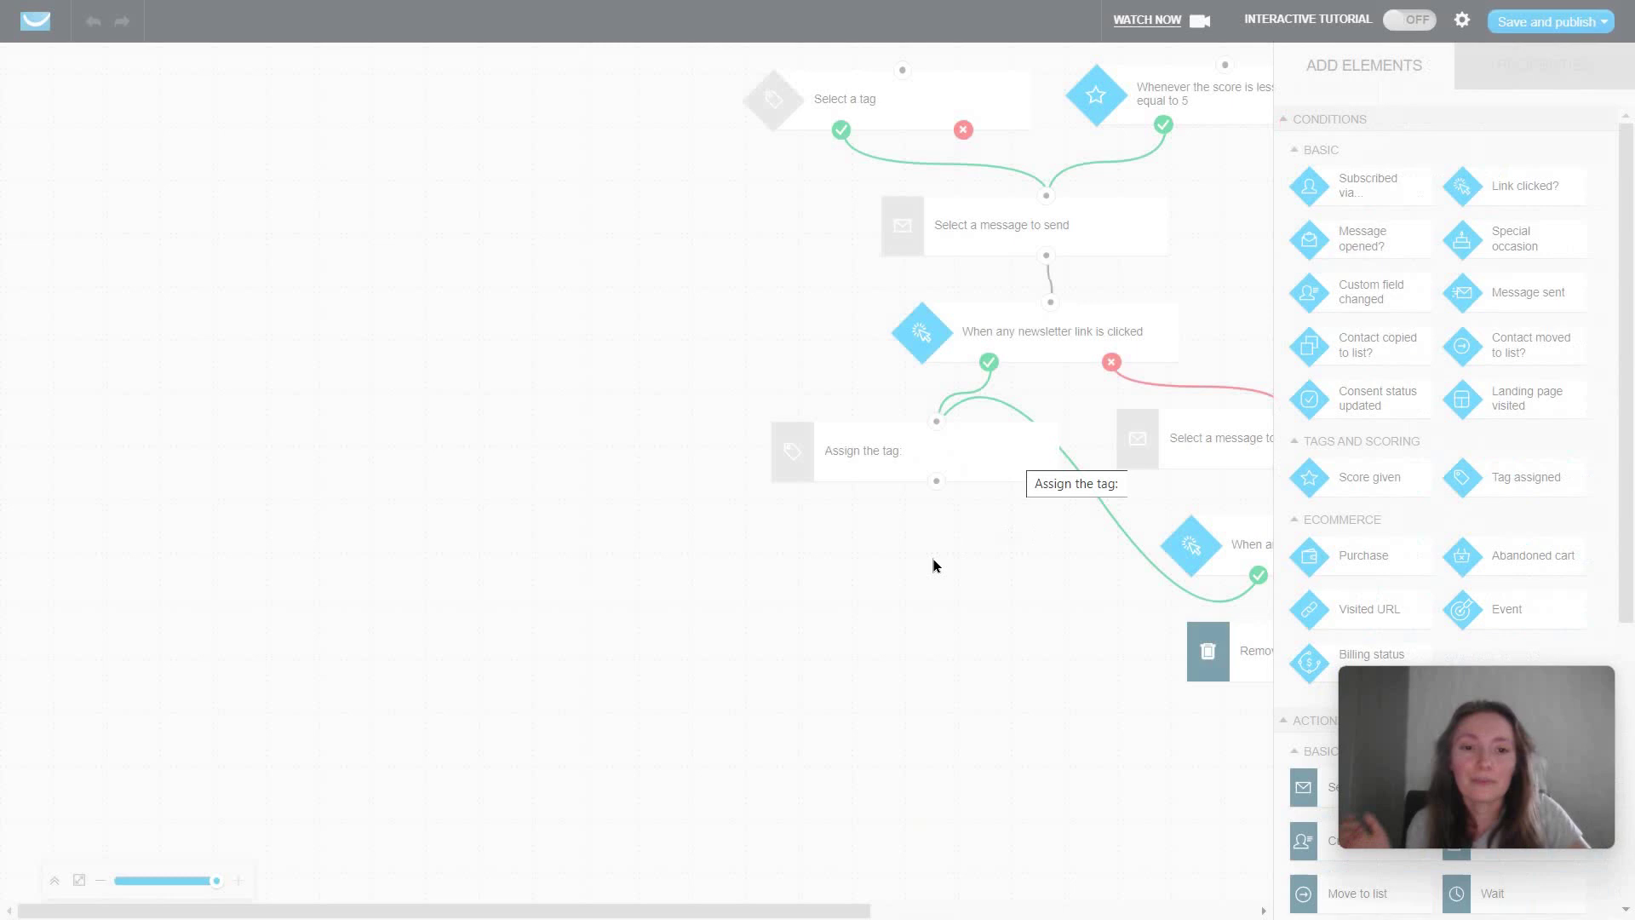
Move the newsletter-link condition, Assign the tag and second Select a message steps further left
click(1048, 334)
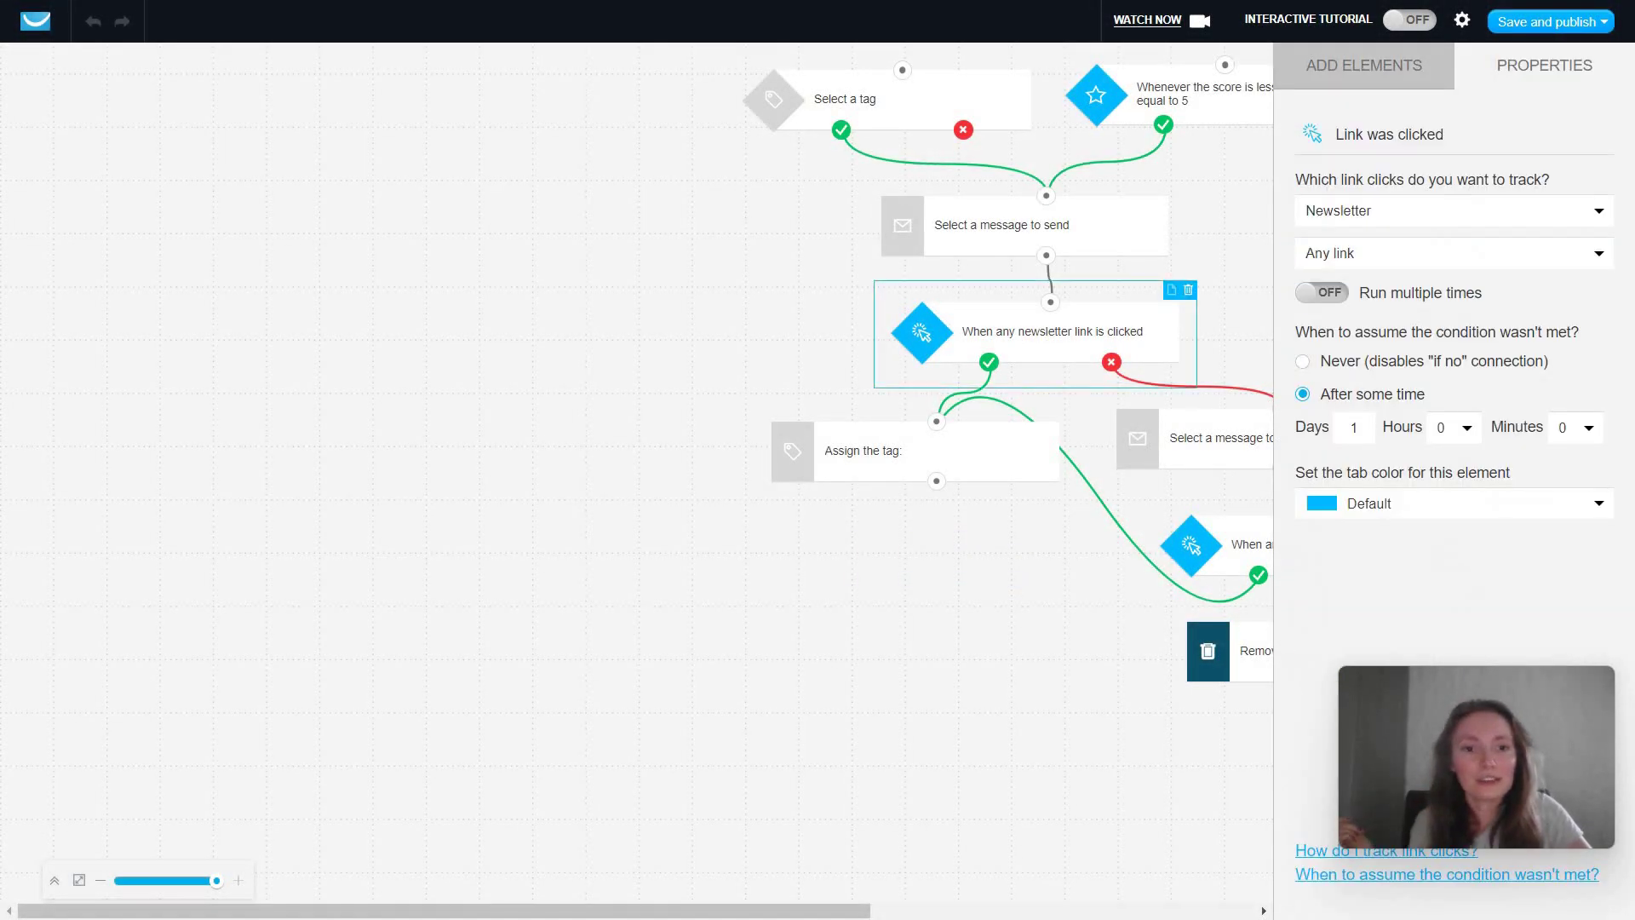
drag(1047, 334, 556, 330)
drag(931, 452, 692, 526)
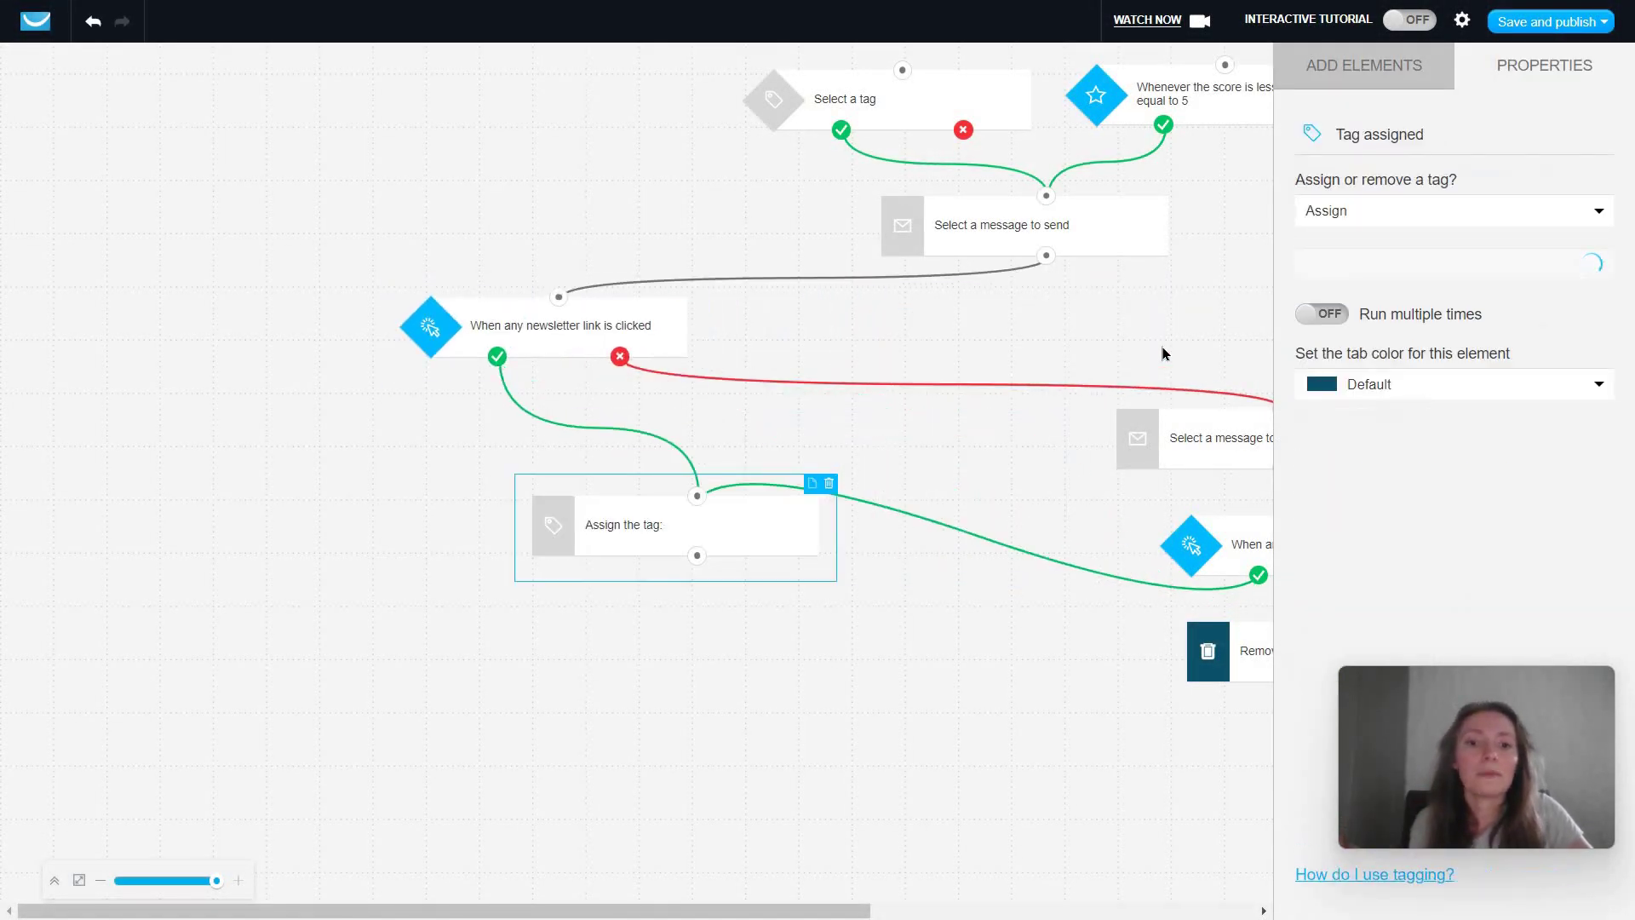
drag(1209, 438, 943, 342)
click(1149, 341)
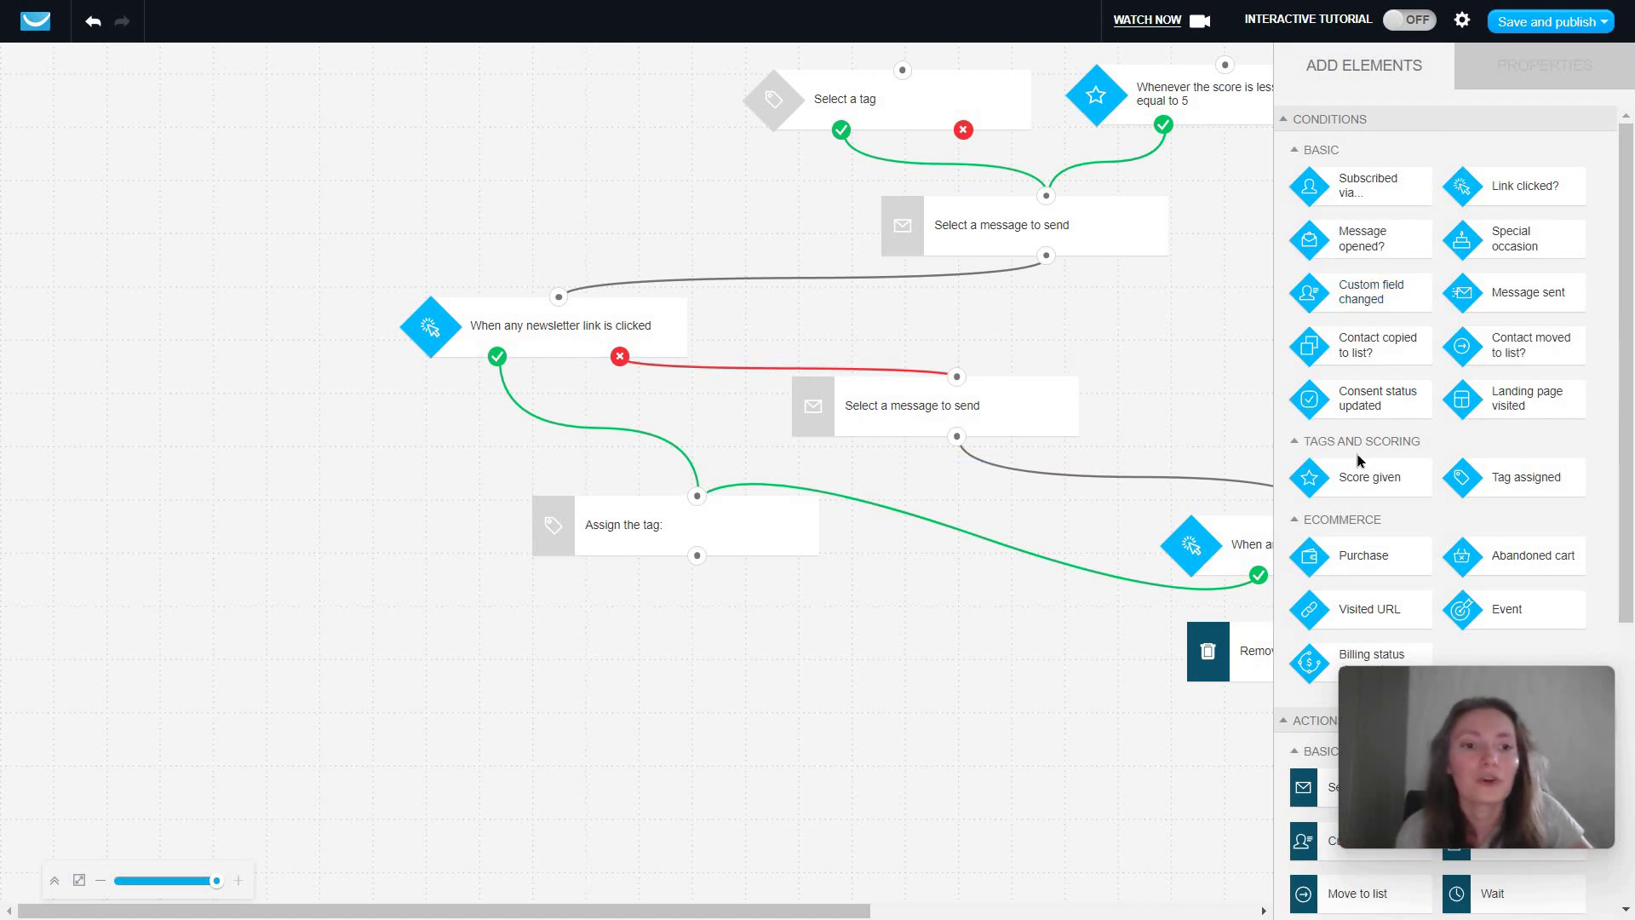
scroll(1358, 459, down, 5)
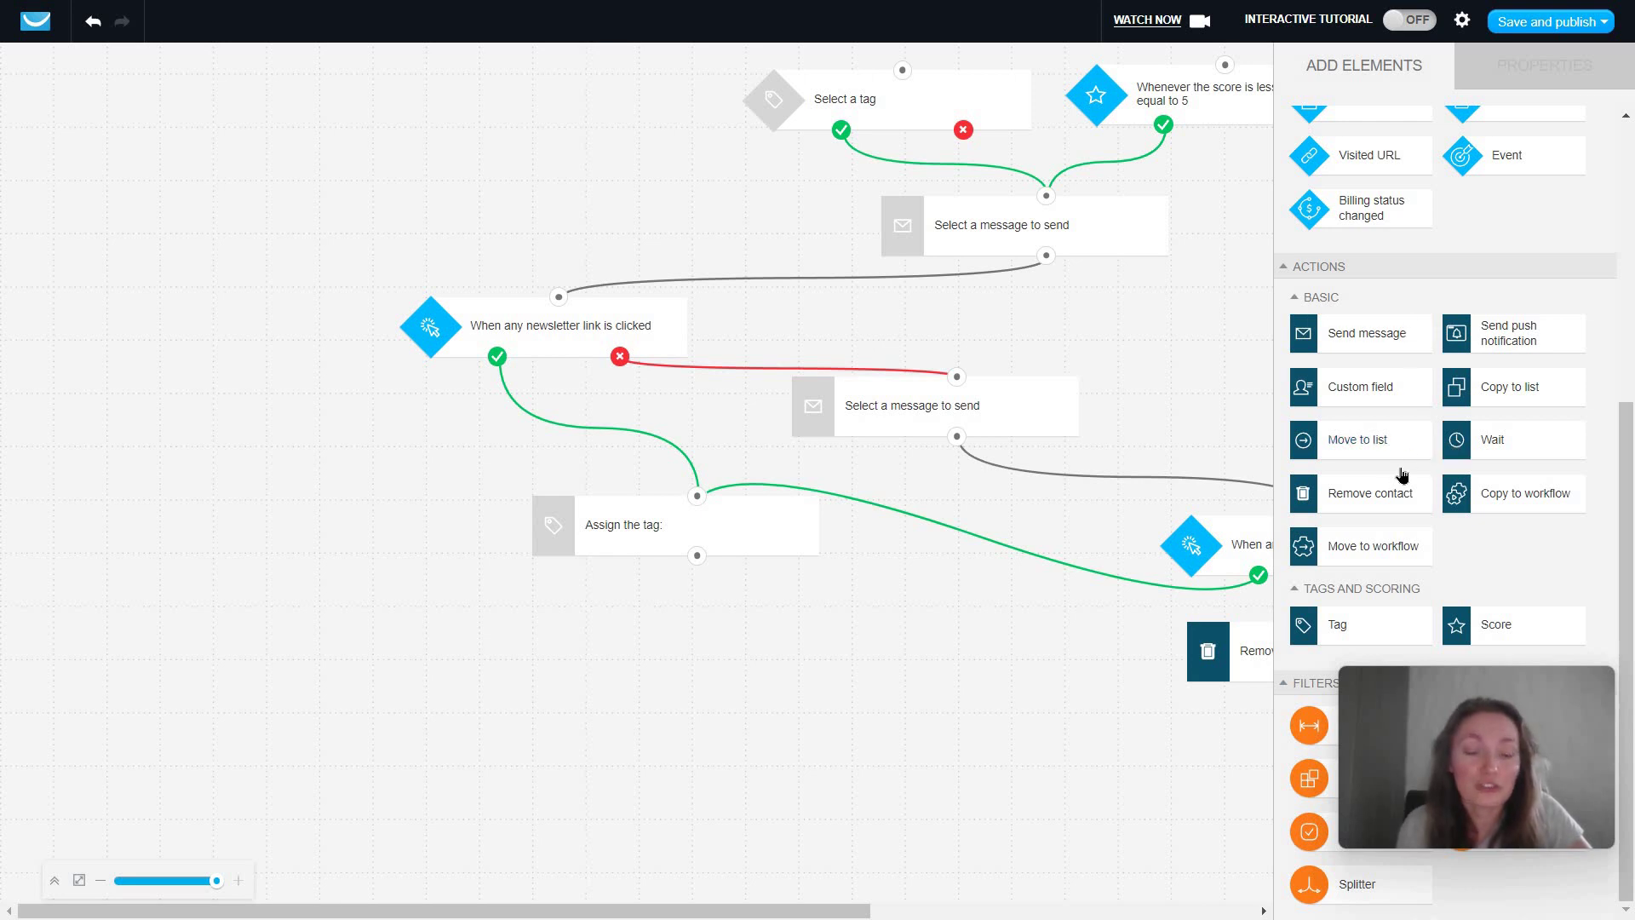
scroll(1400, 481, up, 5)
scroll(1400, 470, down, 5)
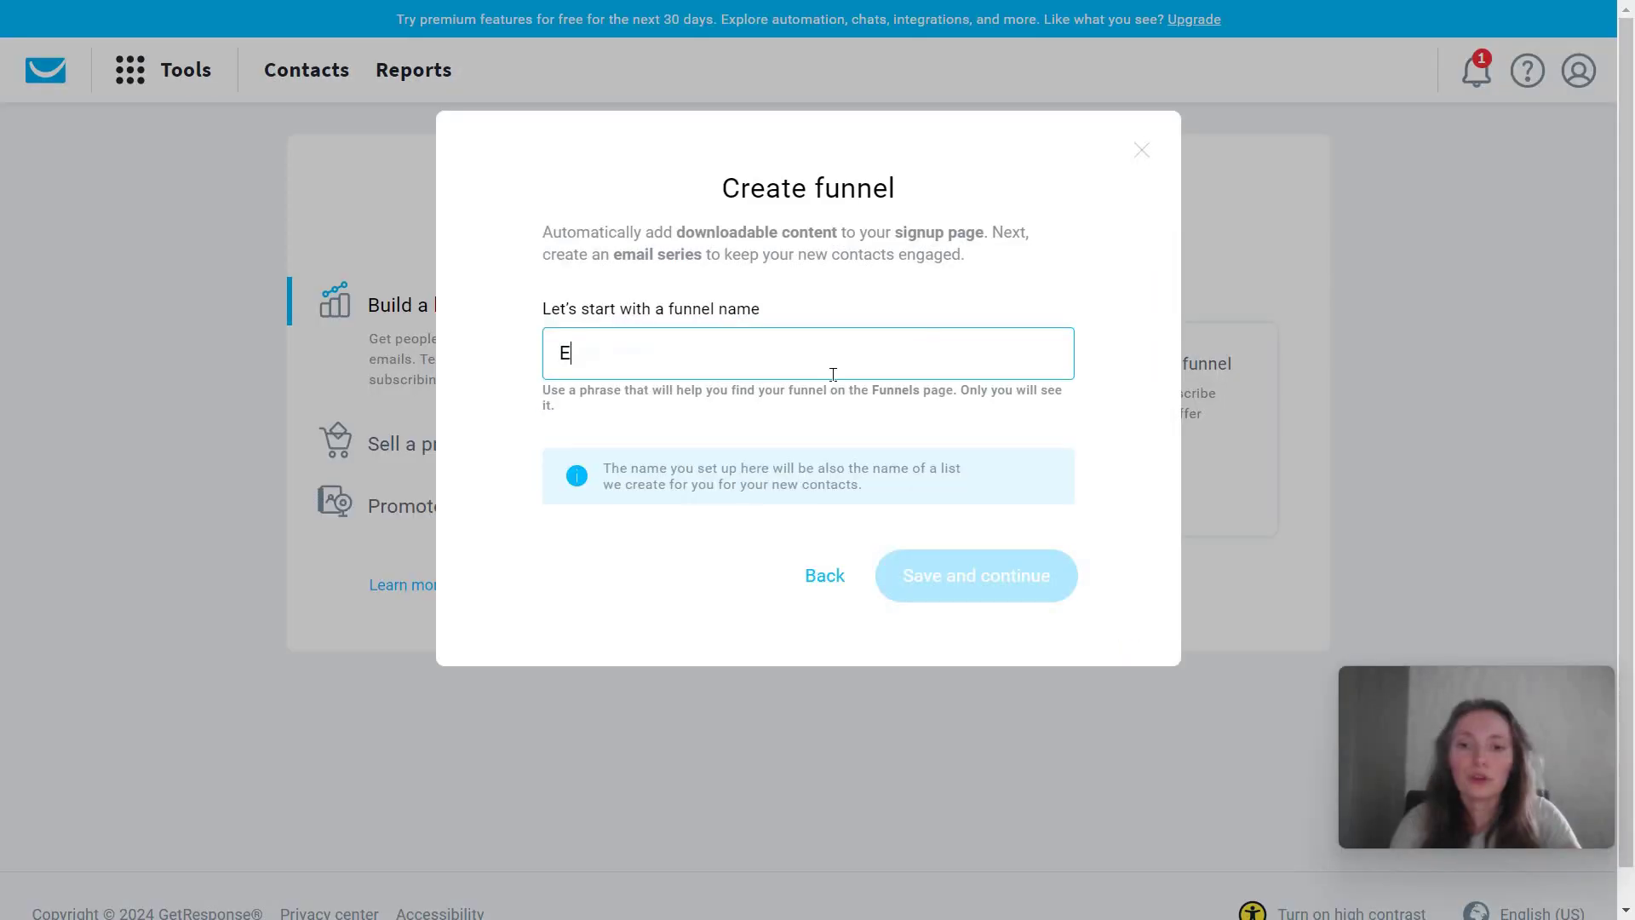
Name the new funnel 'Ebook' and save to continue
text(book)
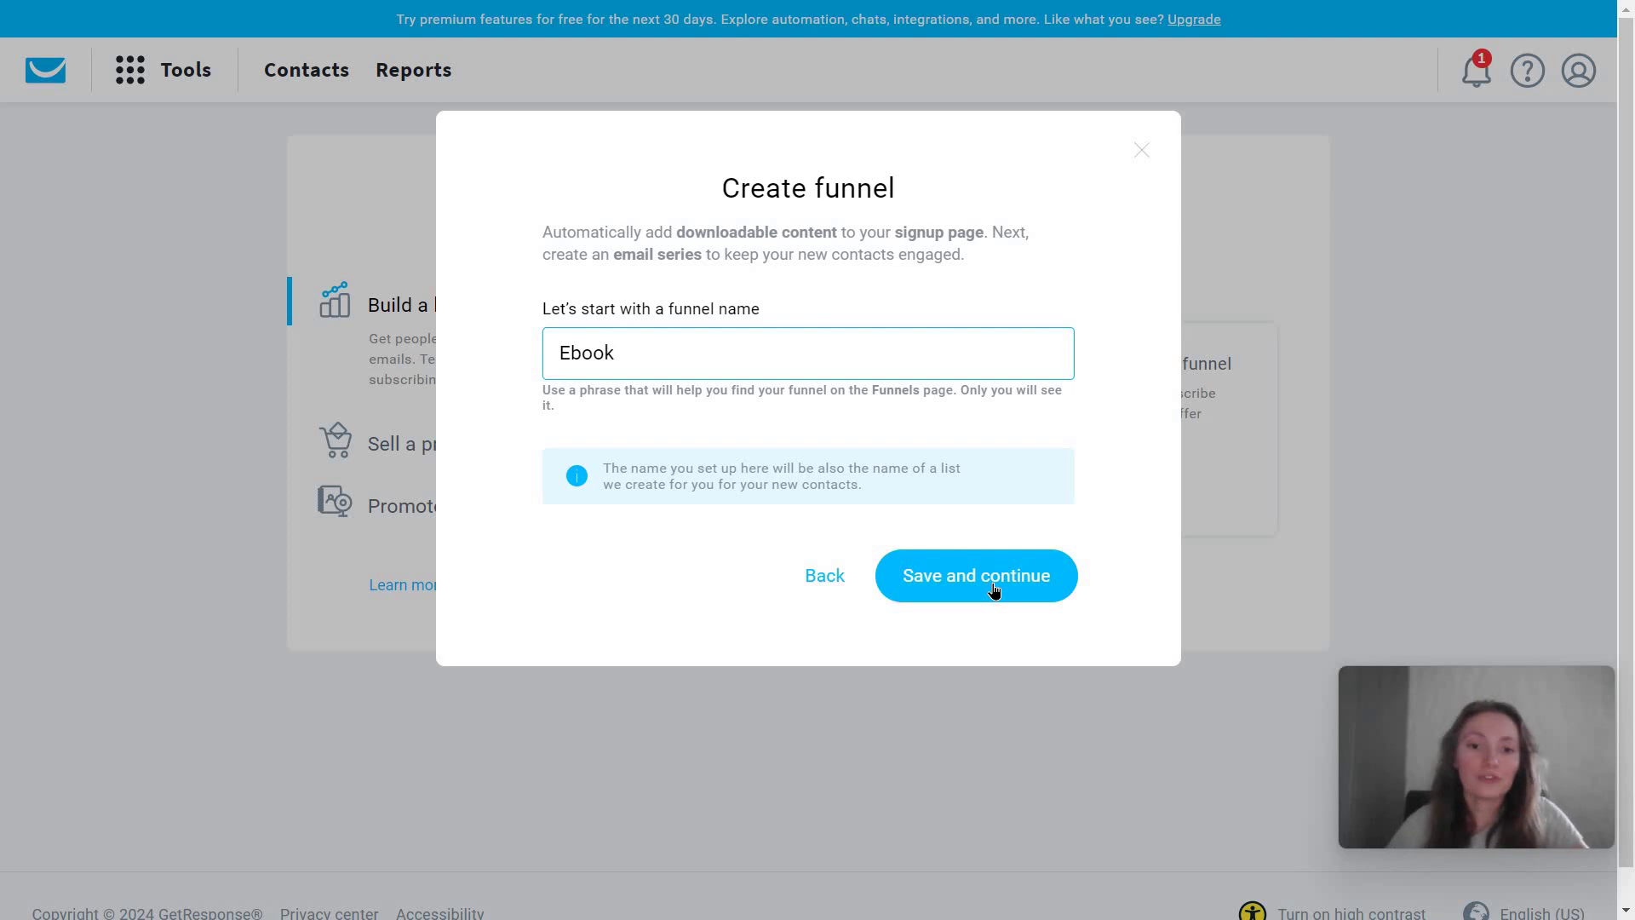
click(994, 590)
click(934, 586)
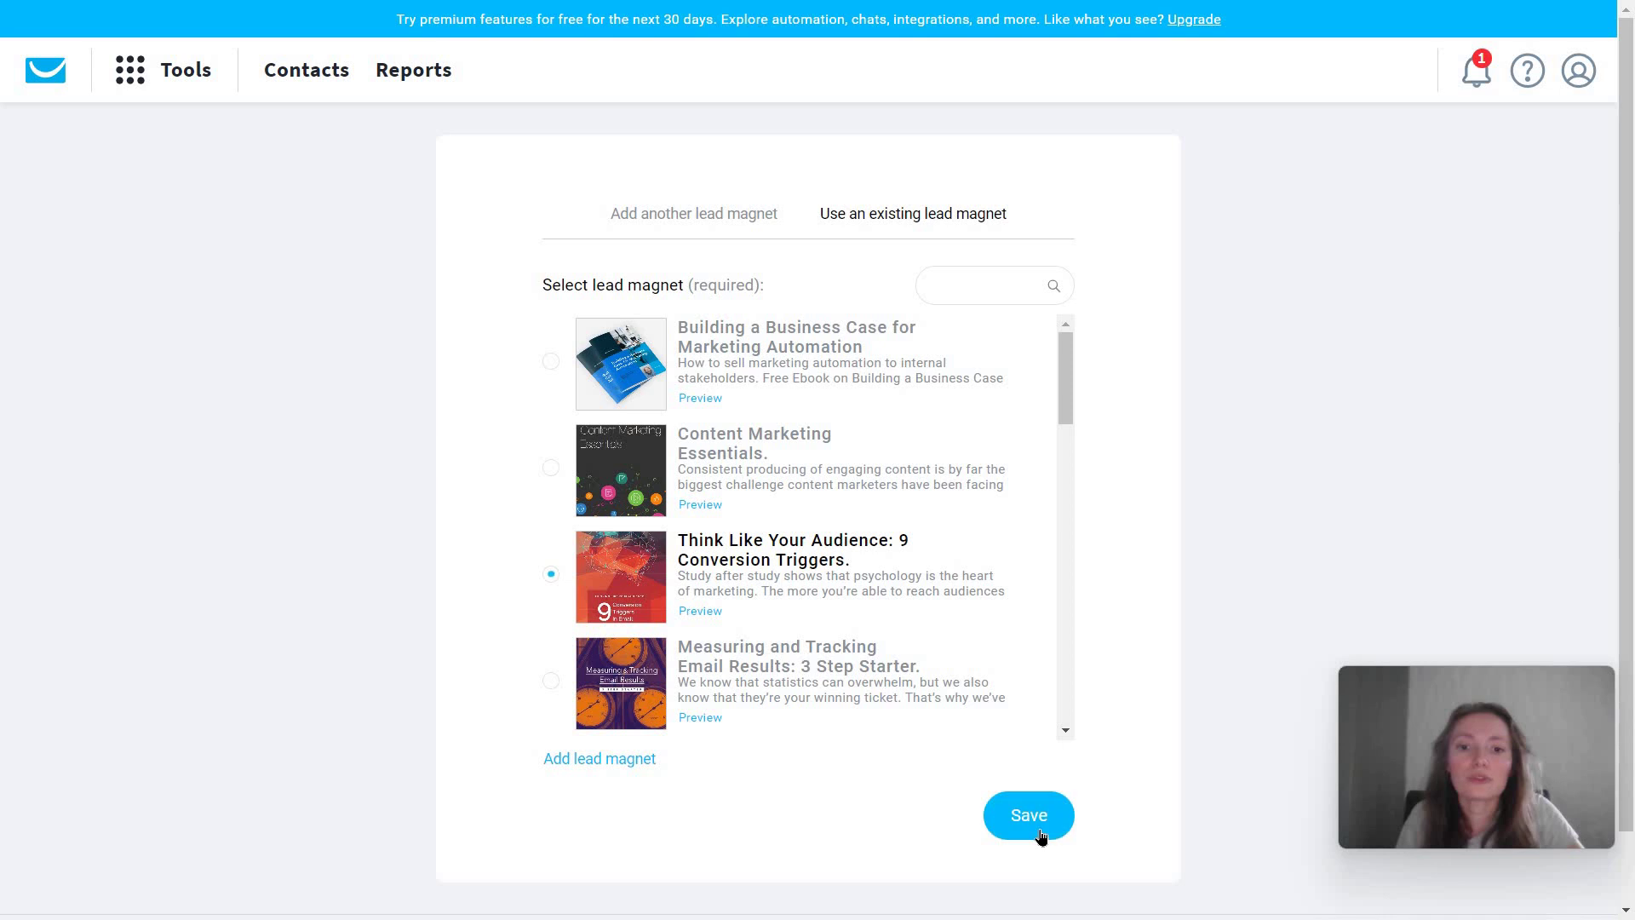
Save the lead-magnet option and review the funnel's signup, download and email steps
click(1039, 832)
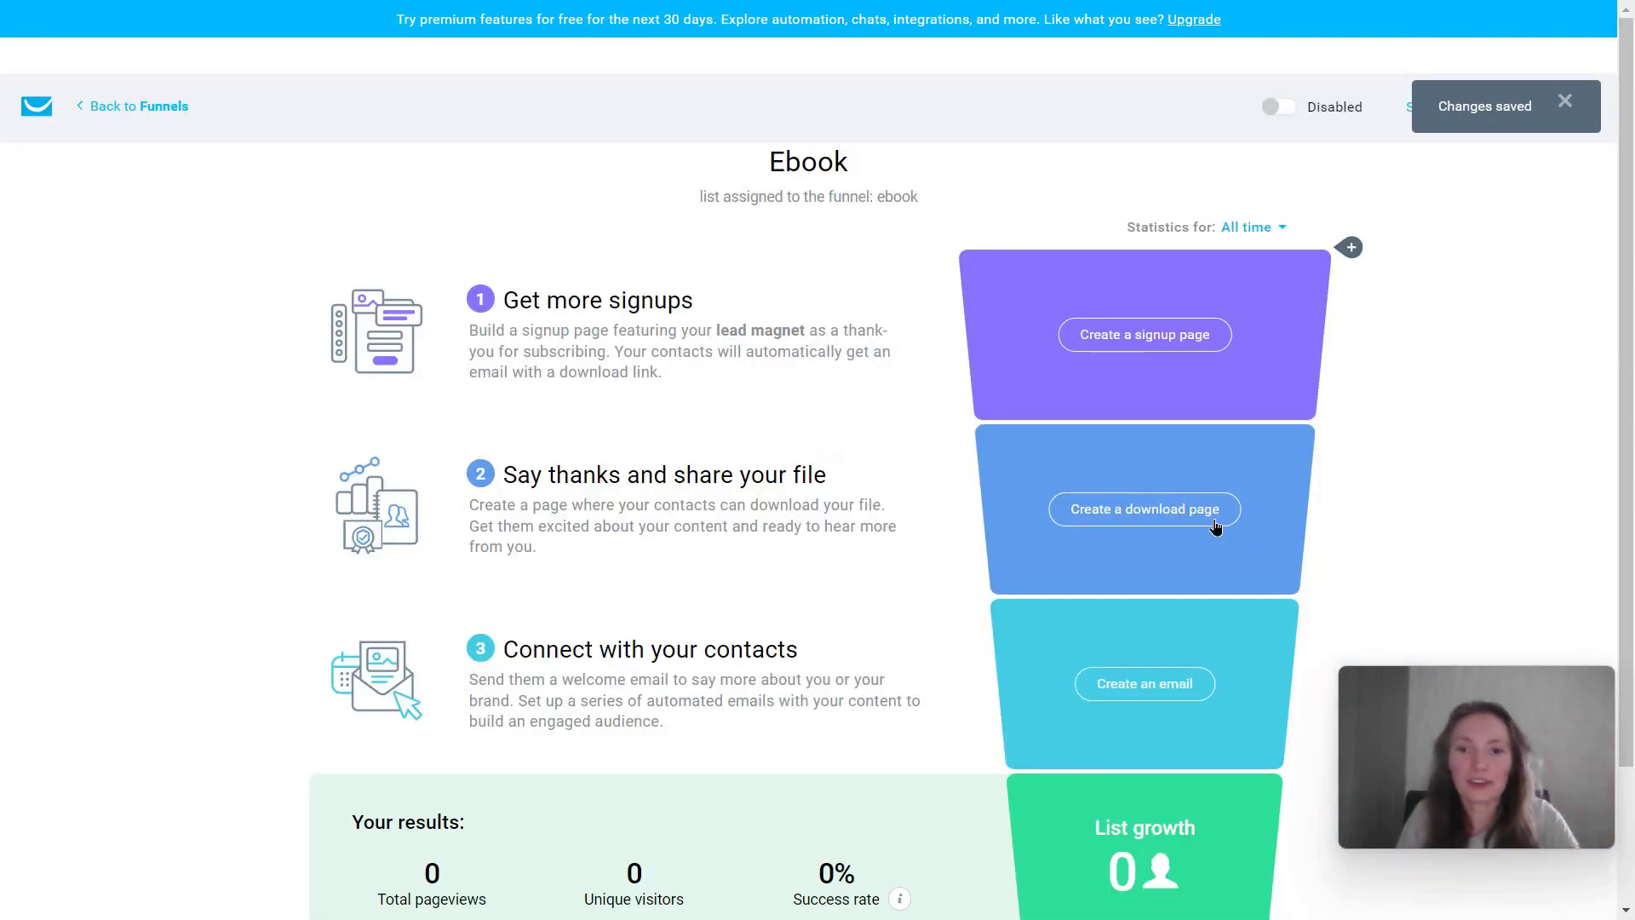
scroll(985, 514, down, 2)
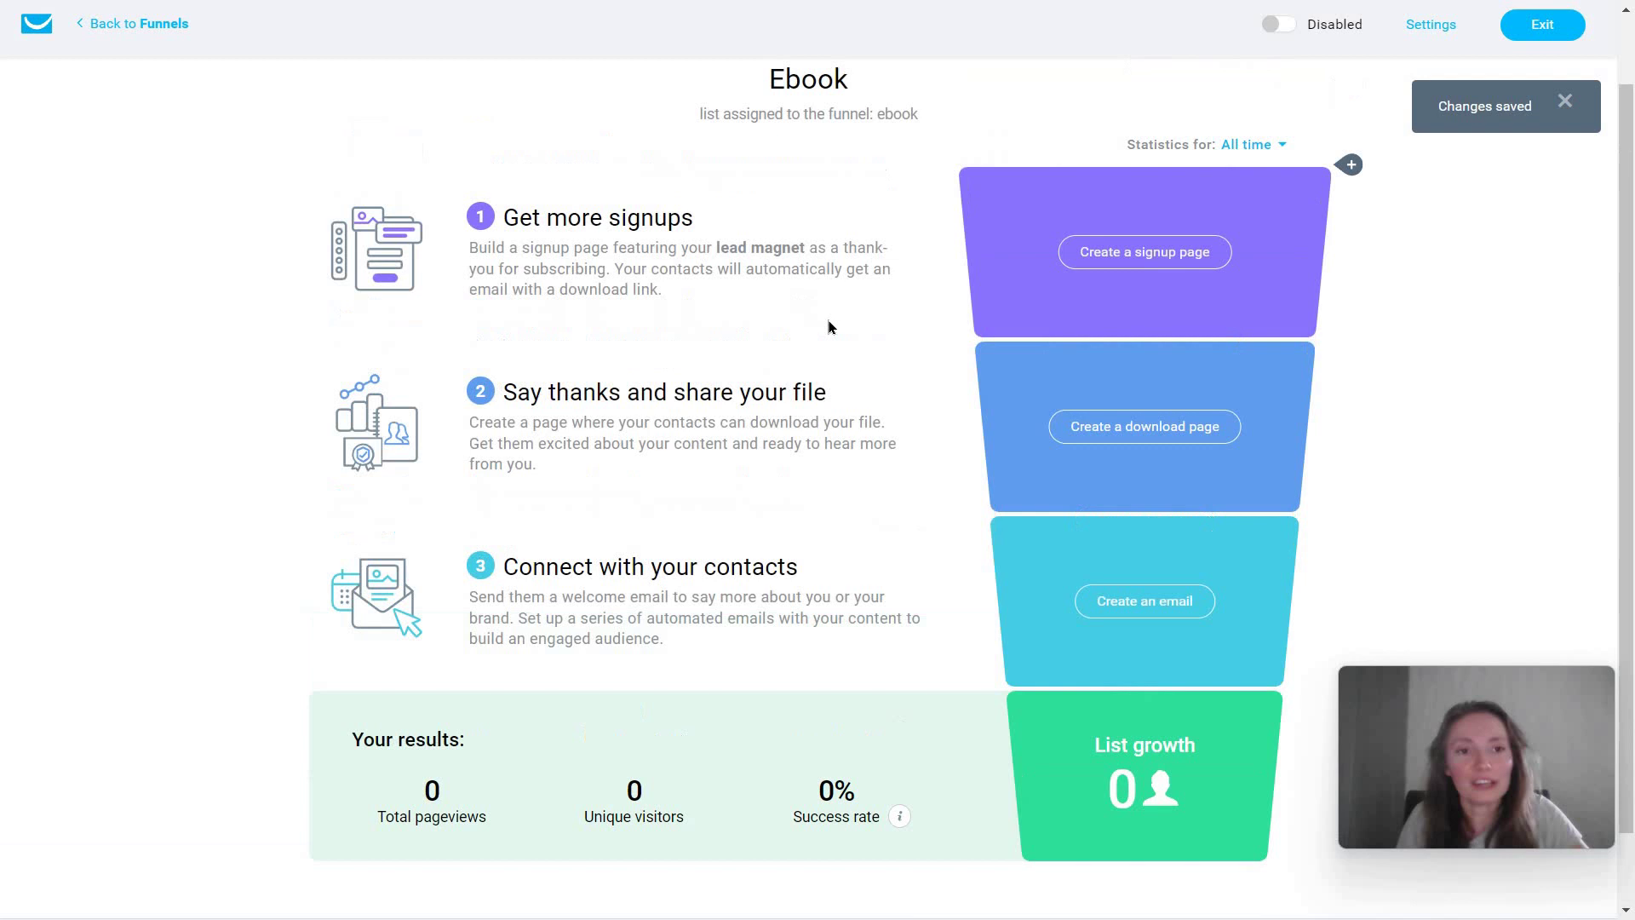
scroll(888, 361, down, 2)
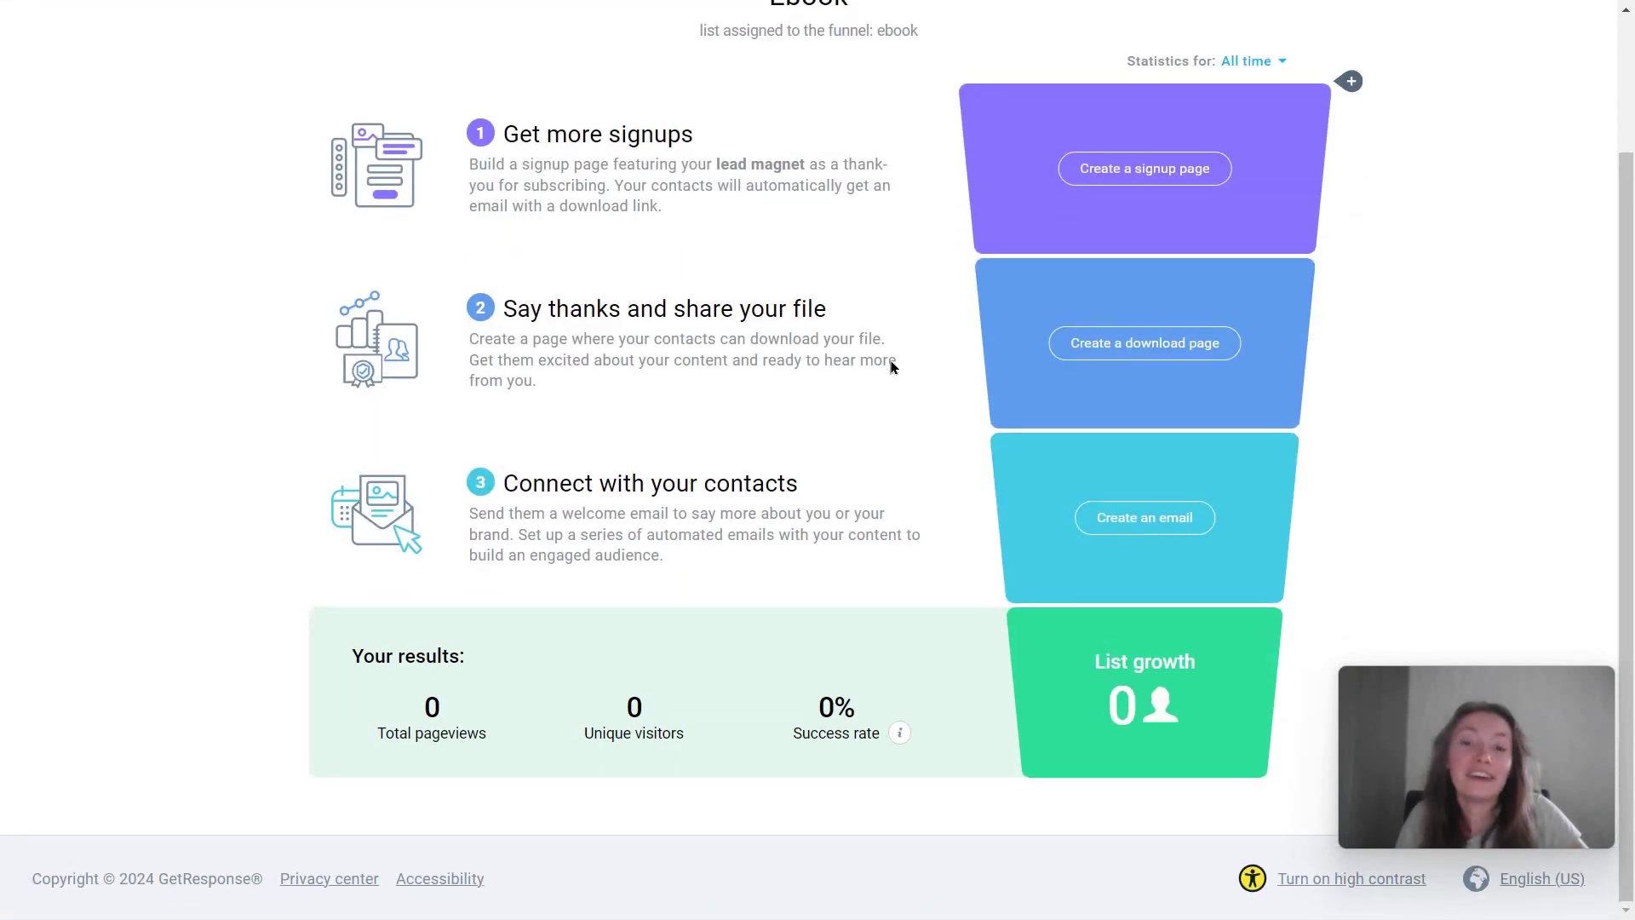
scroll(891, 366, up, 2)
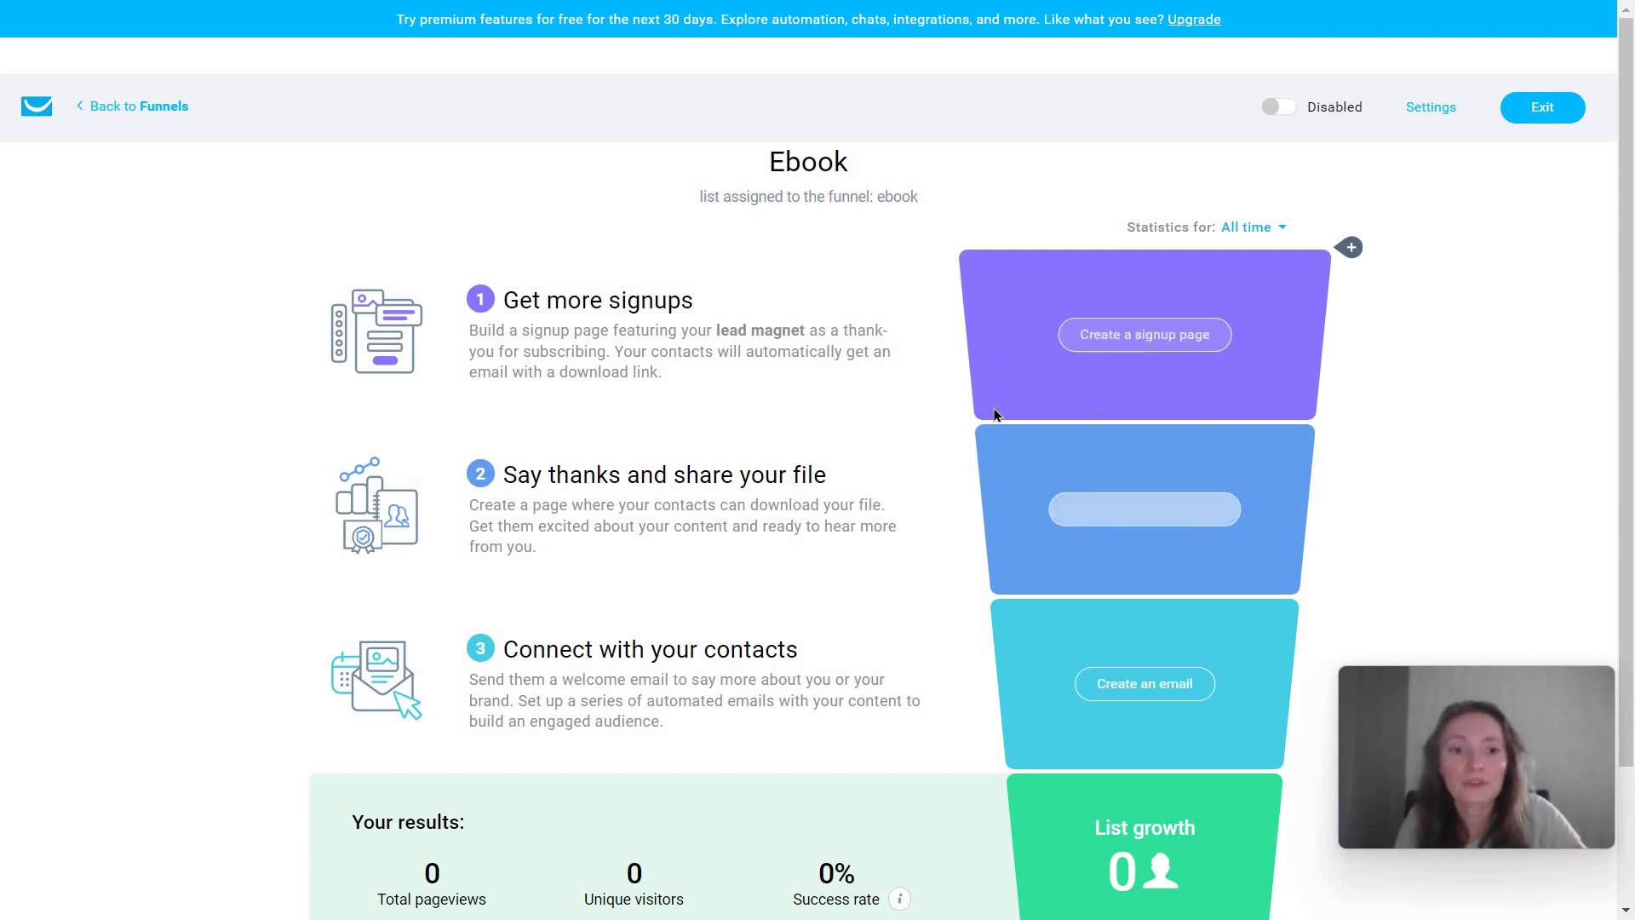
scroll(1138, 543, down, 1)
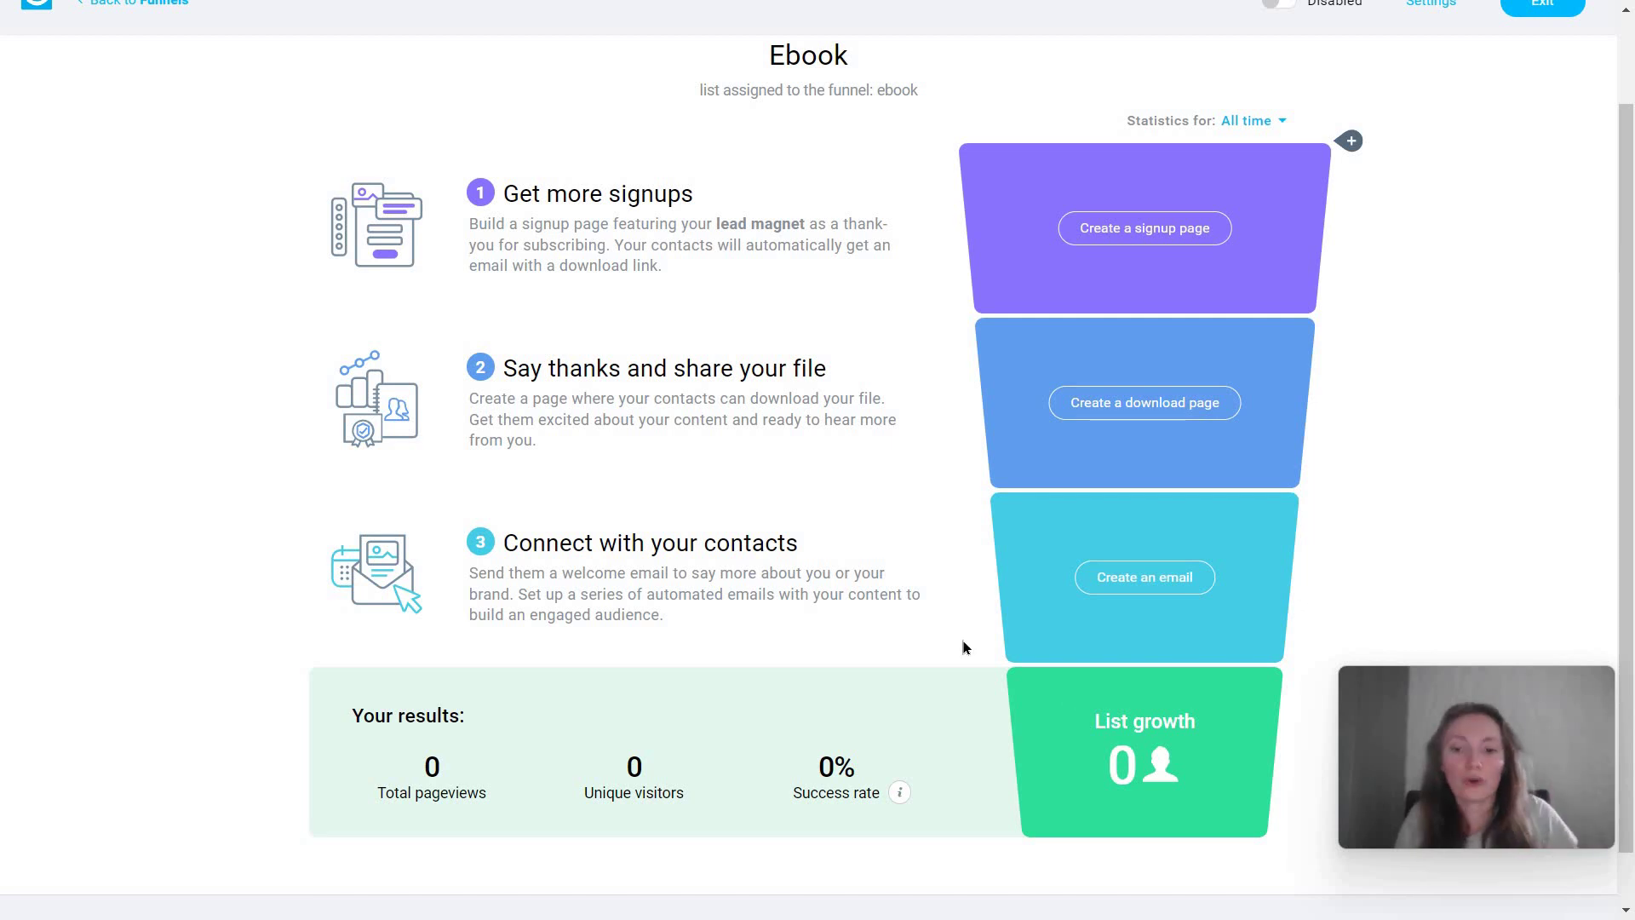
scroll(281, 393, up, 2)
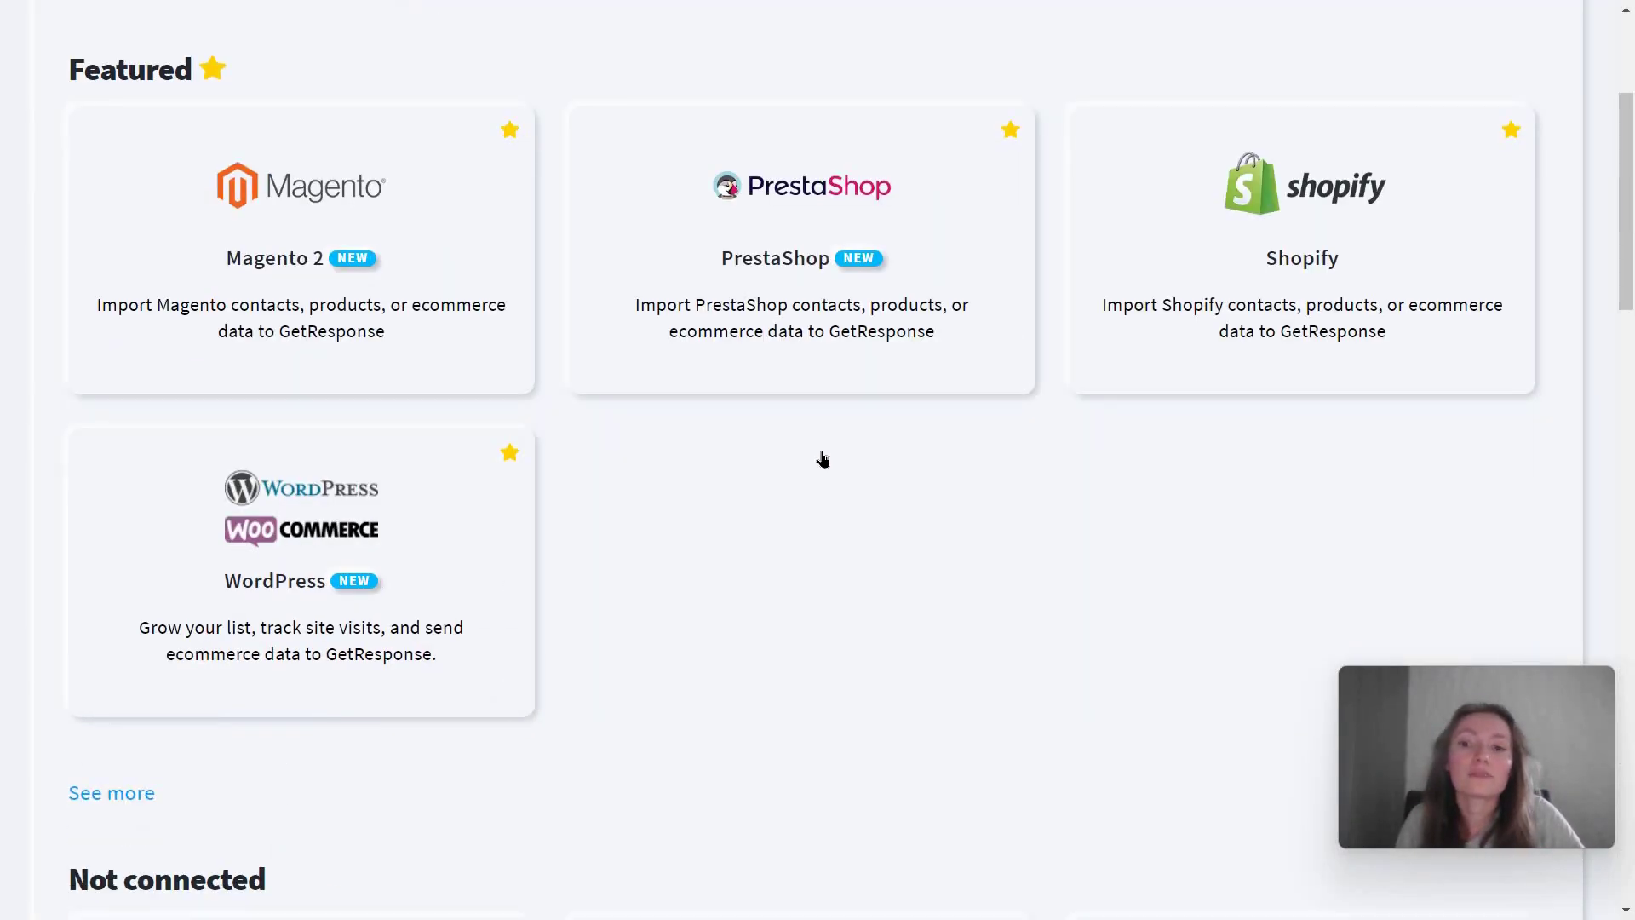
scroll(823, 459, down, 10)
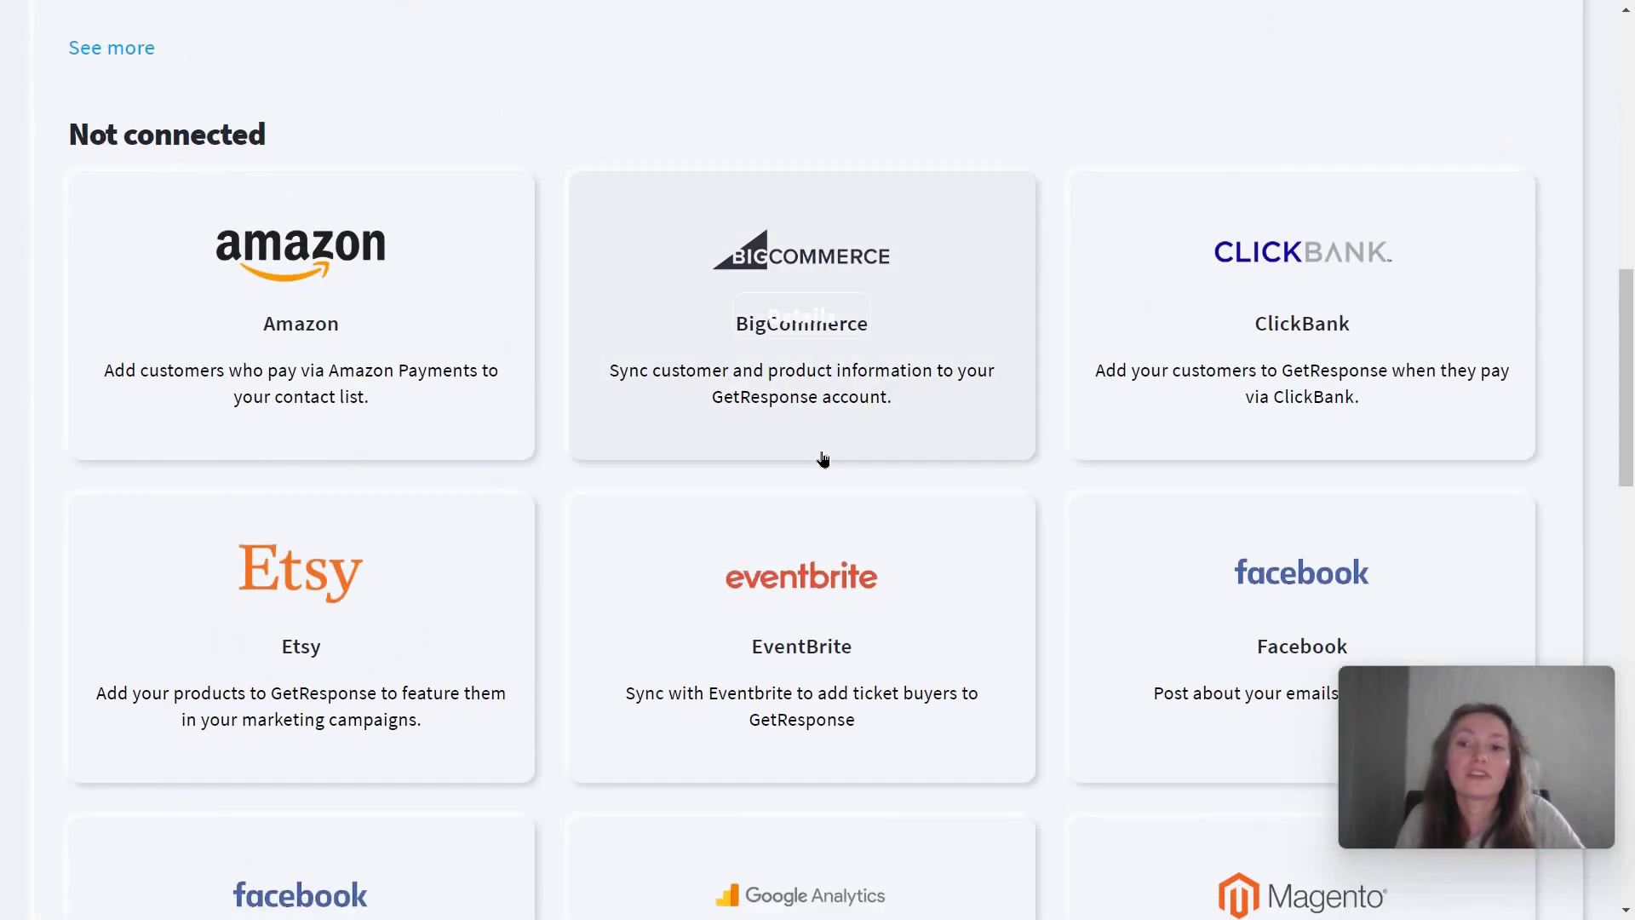
scroll(833, 449, up, 9)
scroll(885, 357, up, 5)
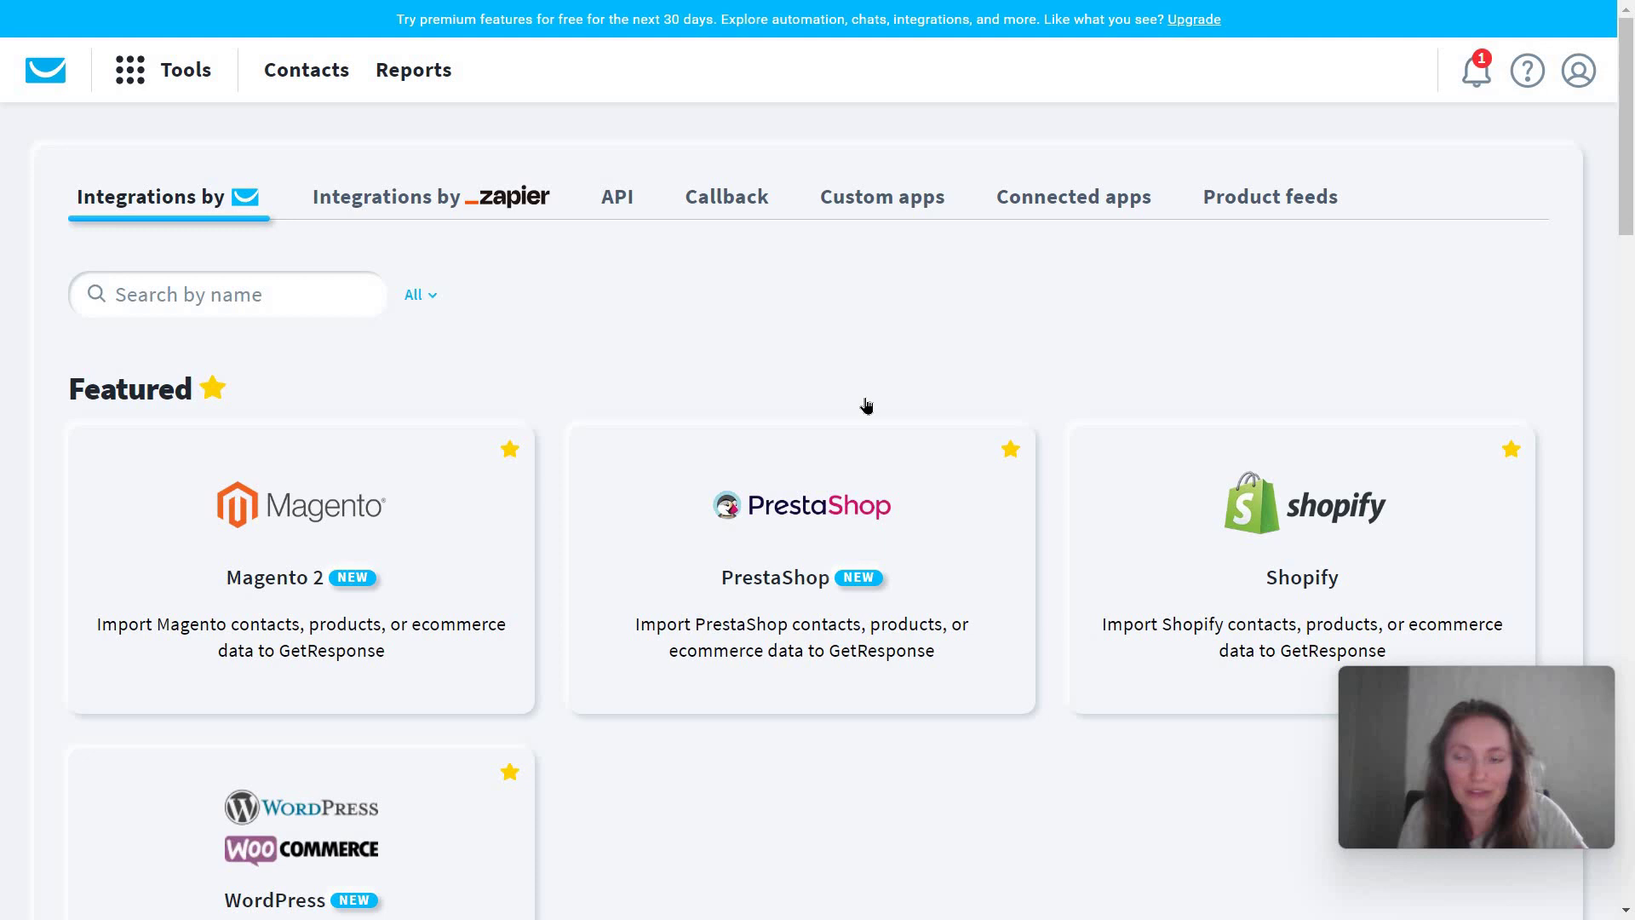
scroll(941, 406, down, 20)
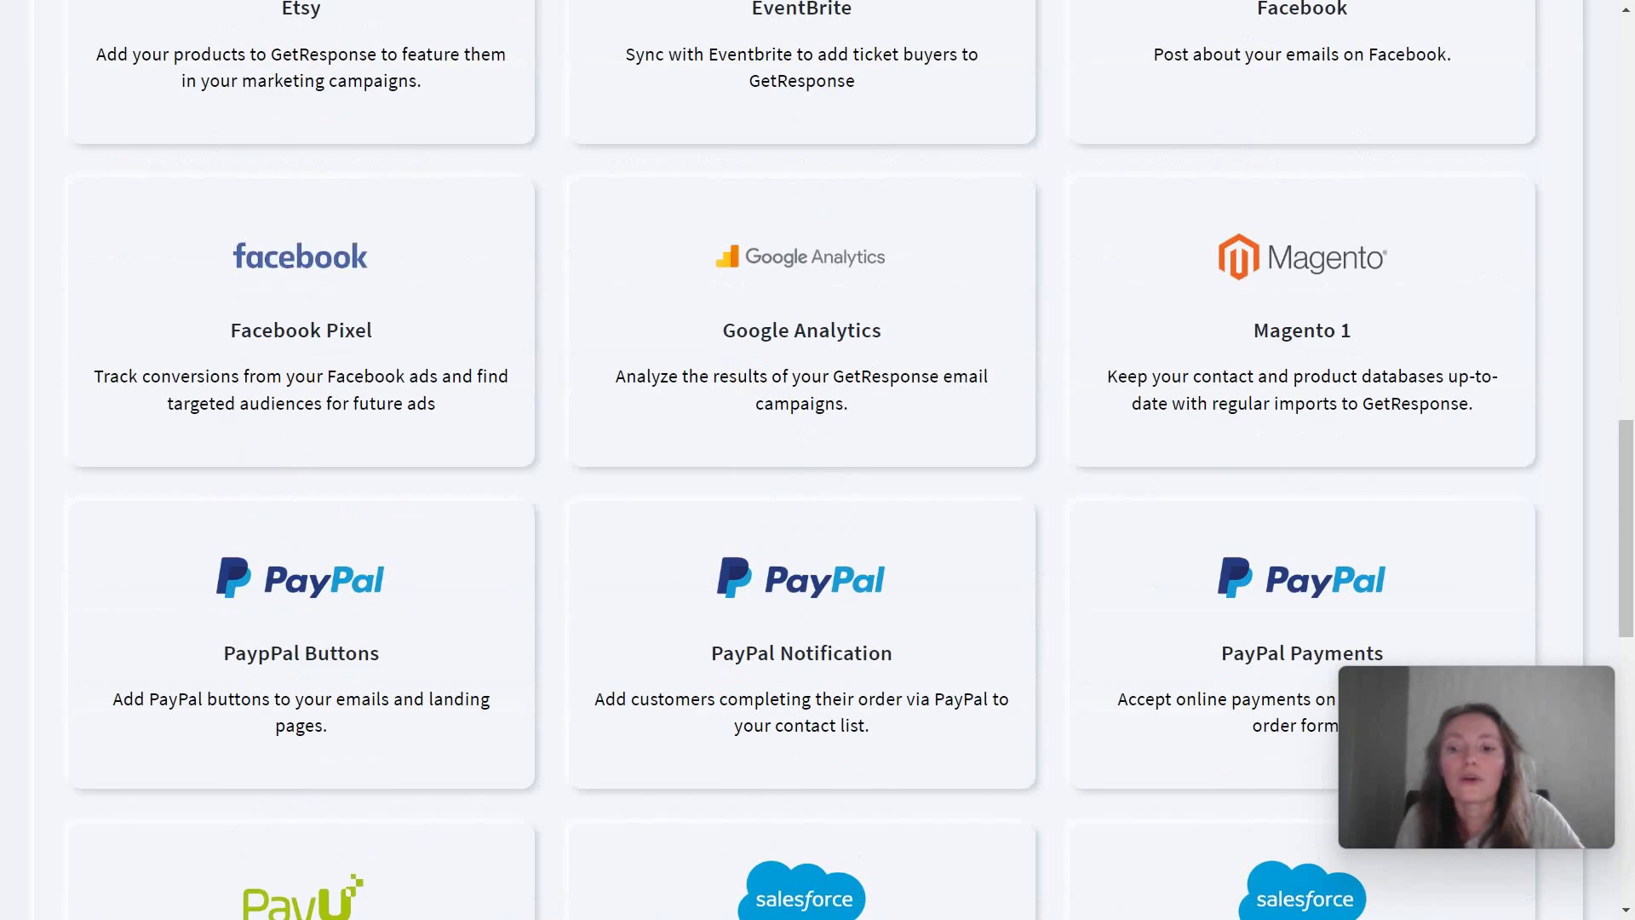
scroll(1043, 395, down, 6)
scroll(962, 495, up, 10)
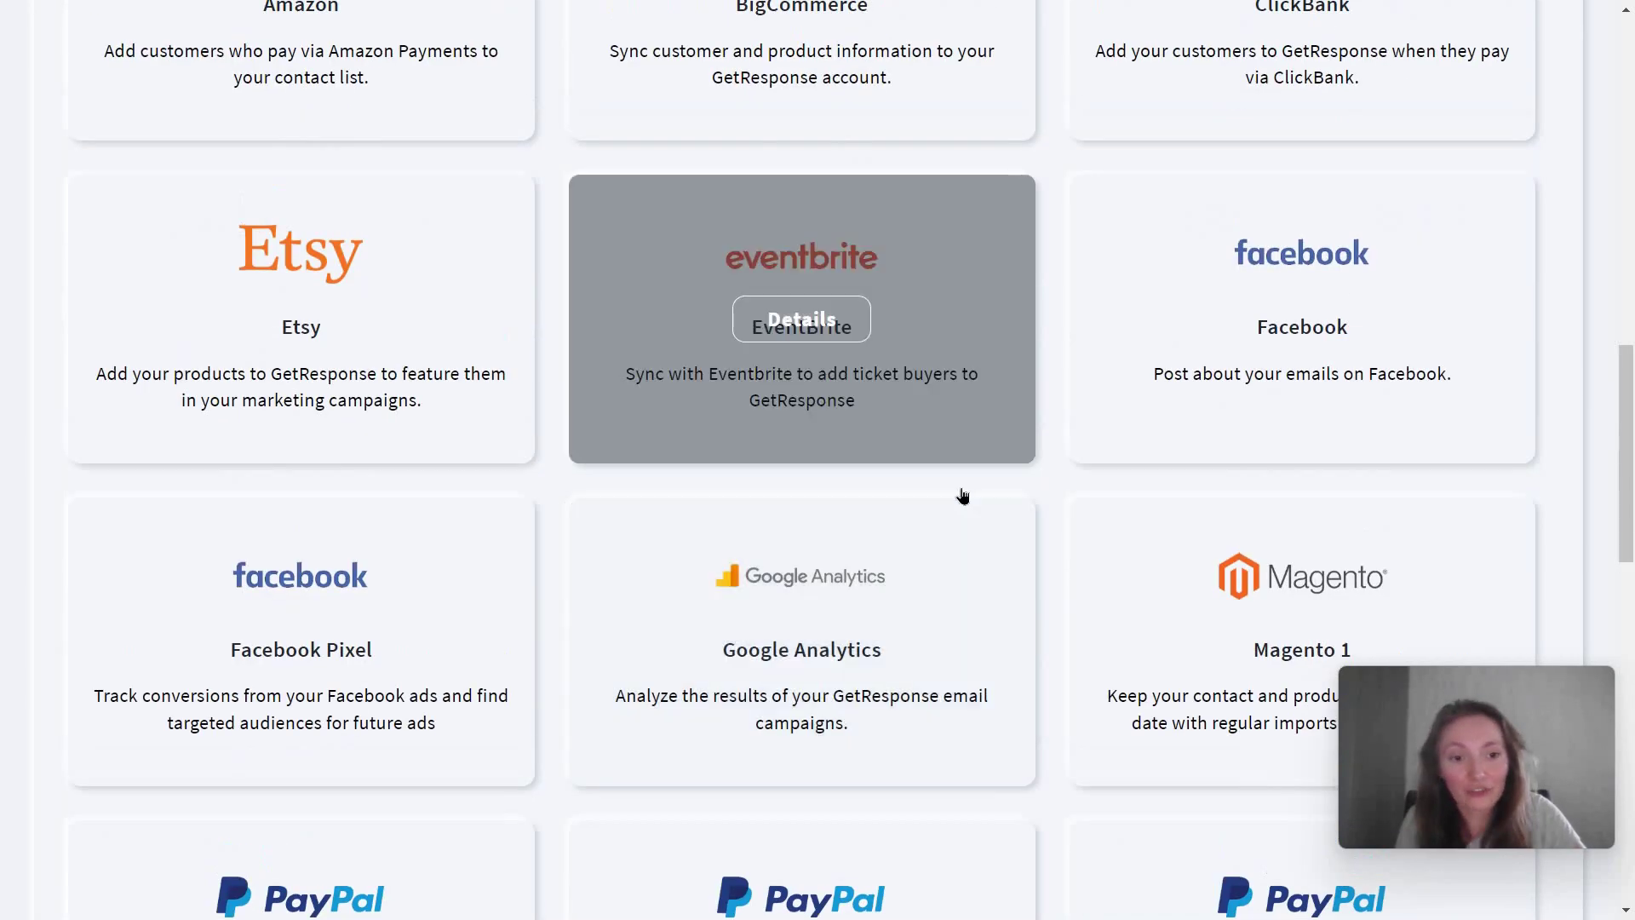
scroll(962, 495, up, 17)
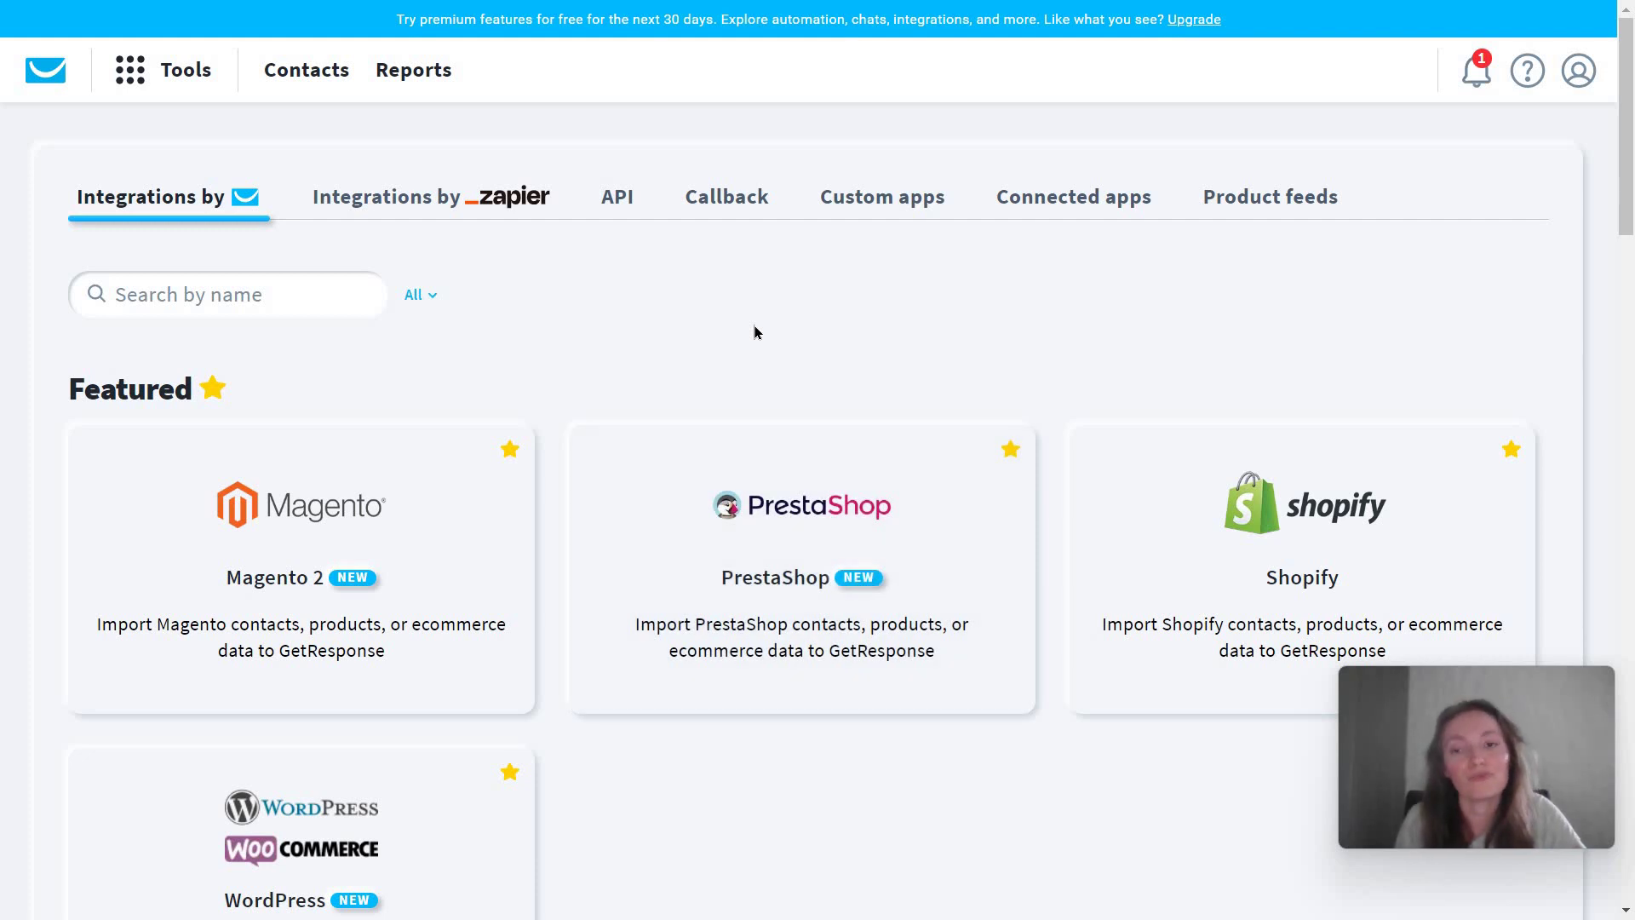
Scroll through the Ecommerce tools store-connection page, then go to the Webhooks page
click(149, 77)
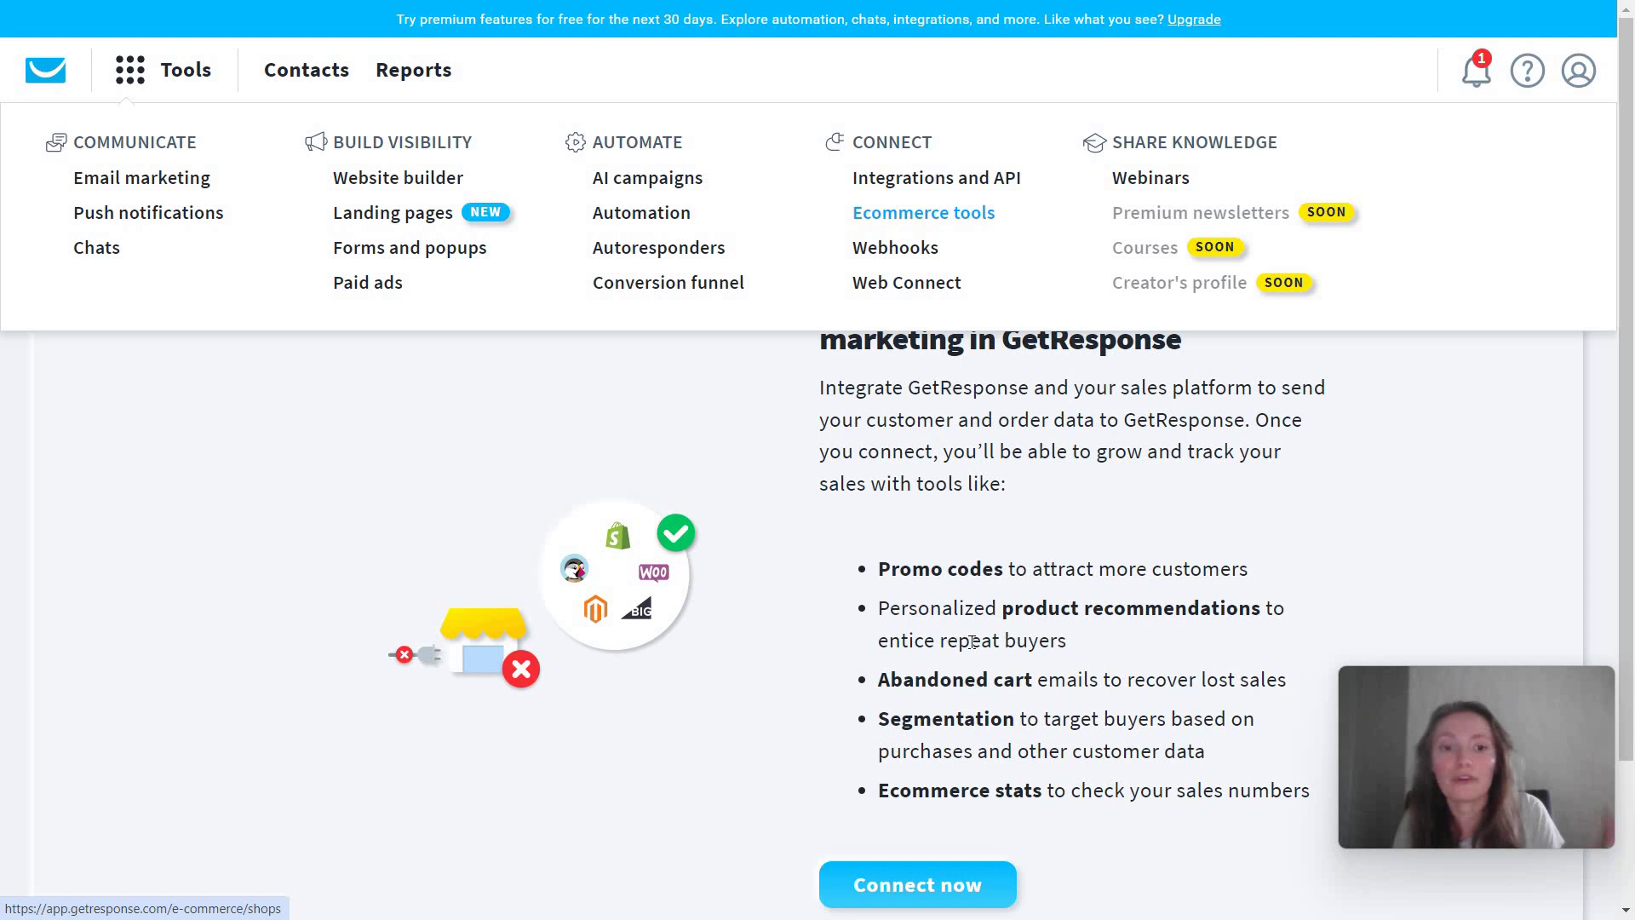
scroll(1075, 463, down, 1)
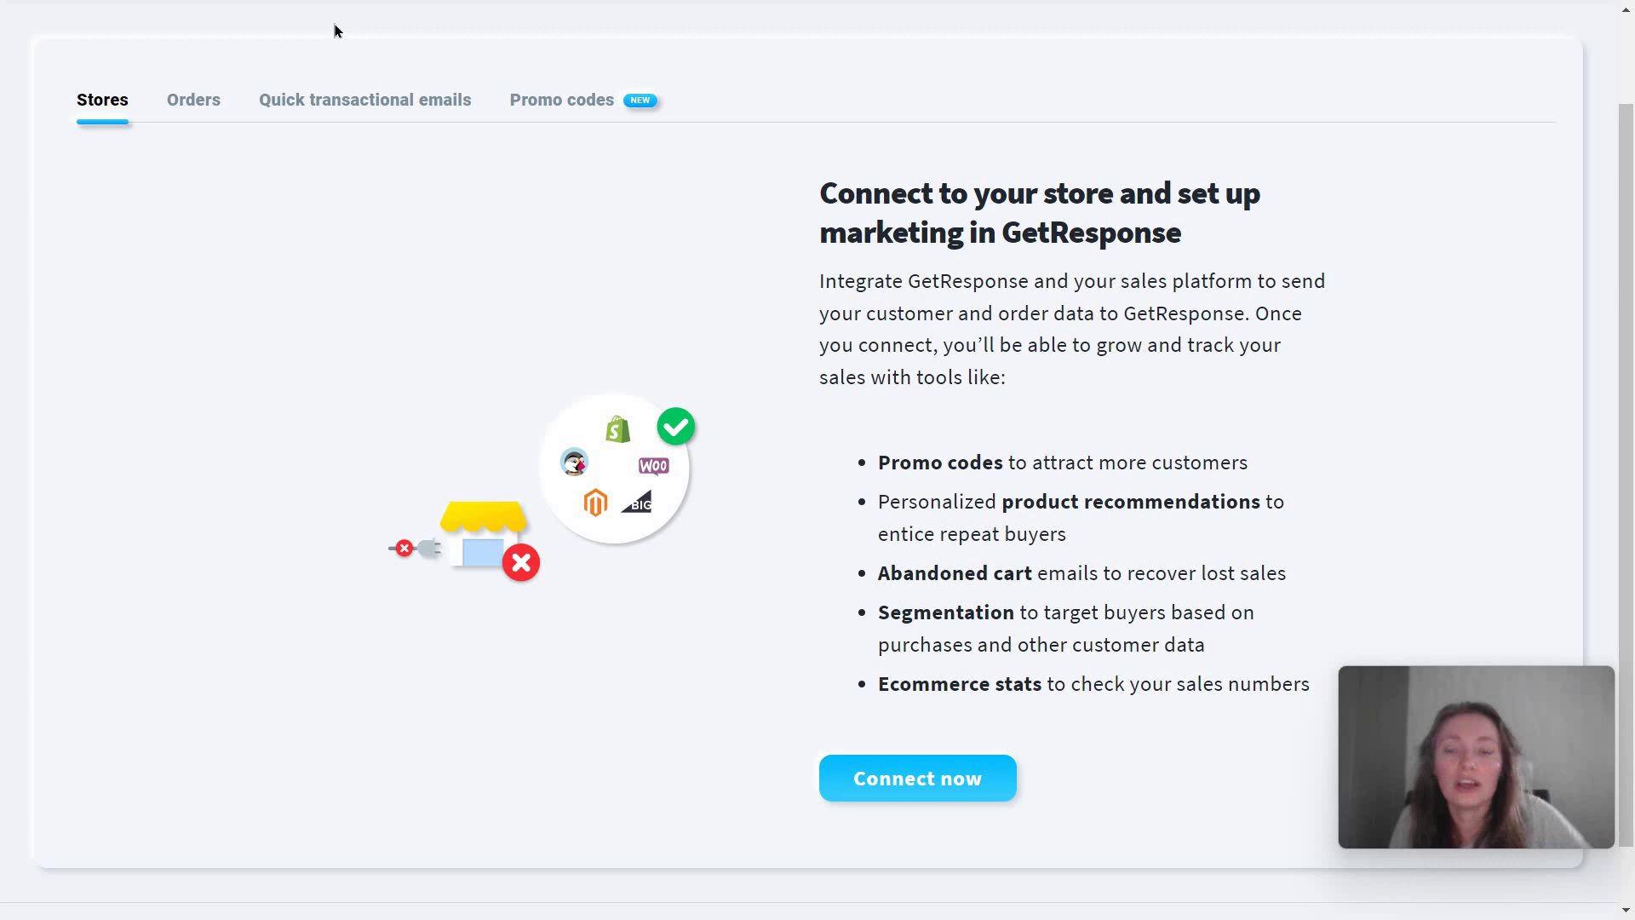
scroll(334, 30, up, 2)
click(197, 82)
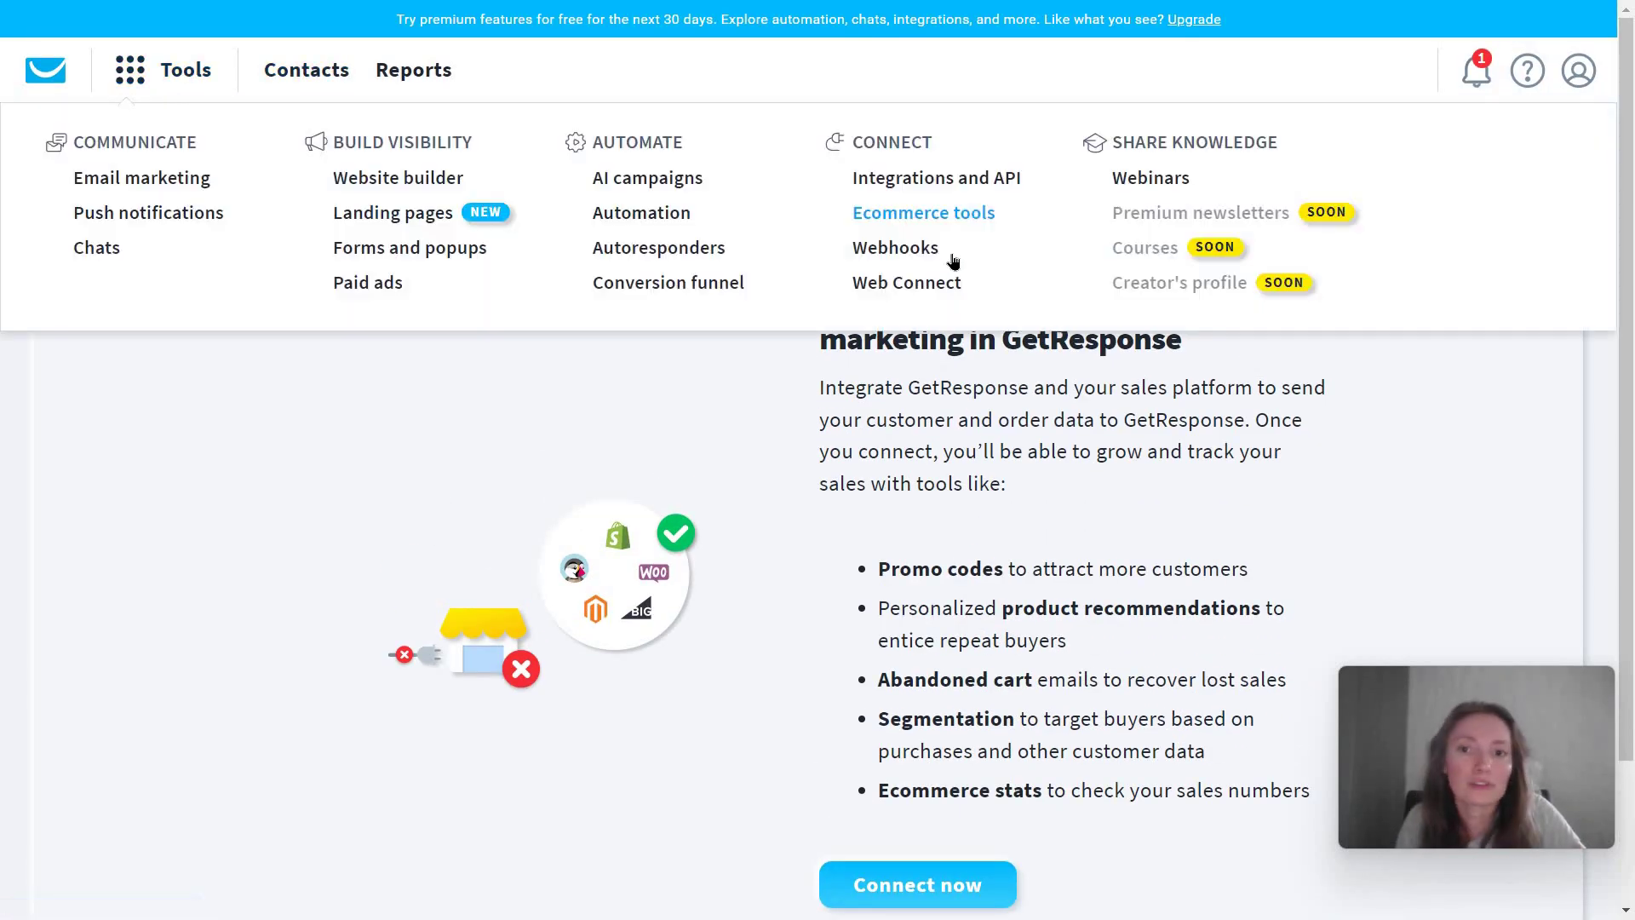
click(935, 252)
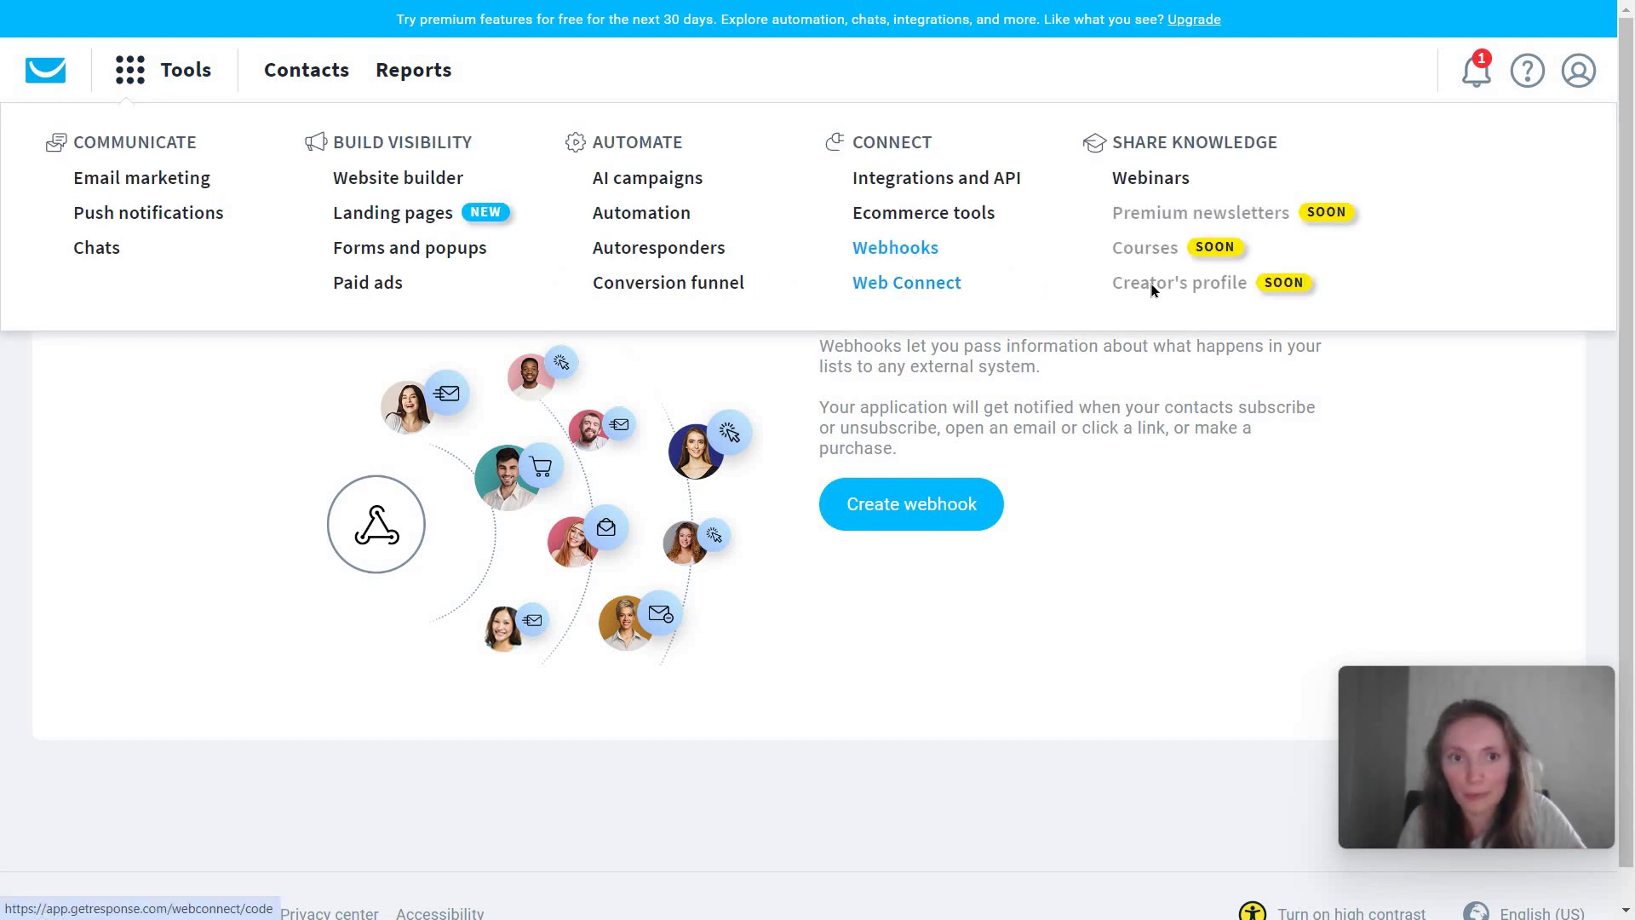
Go to the Webinars section and start creating a live webinar
click(1125, 187)
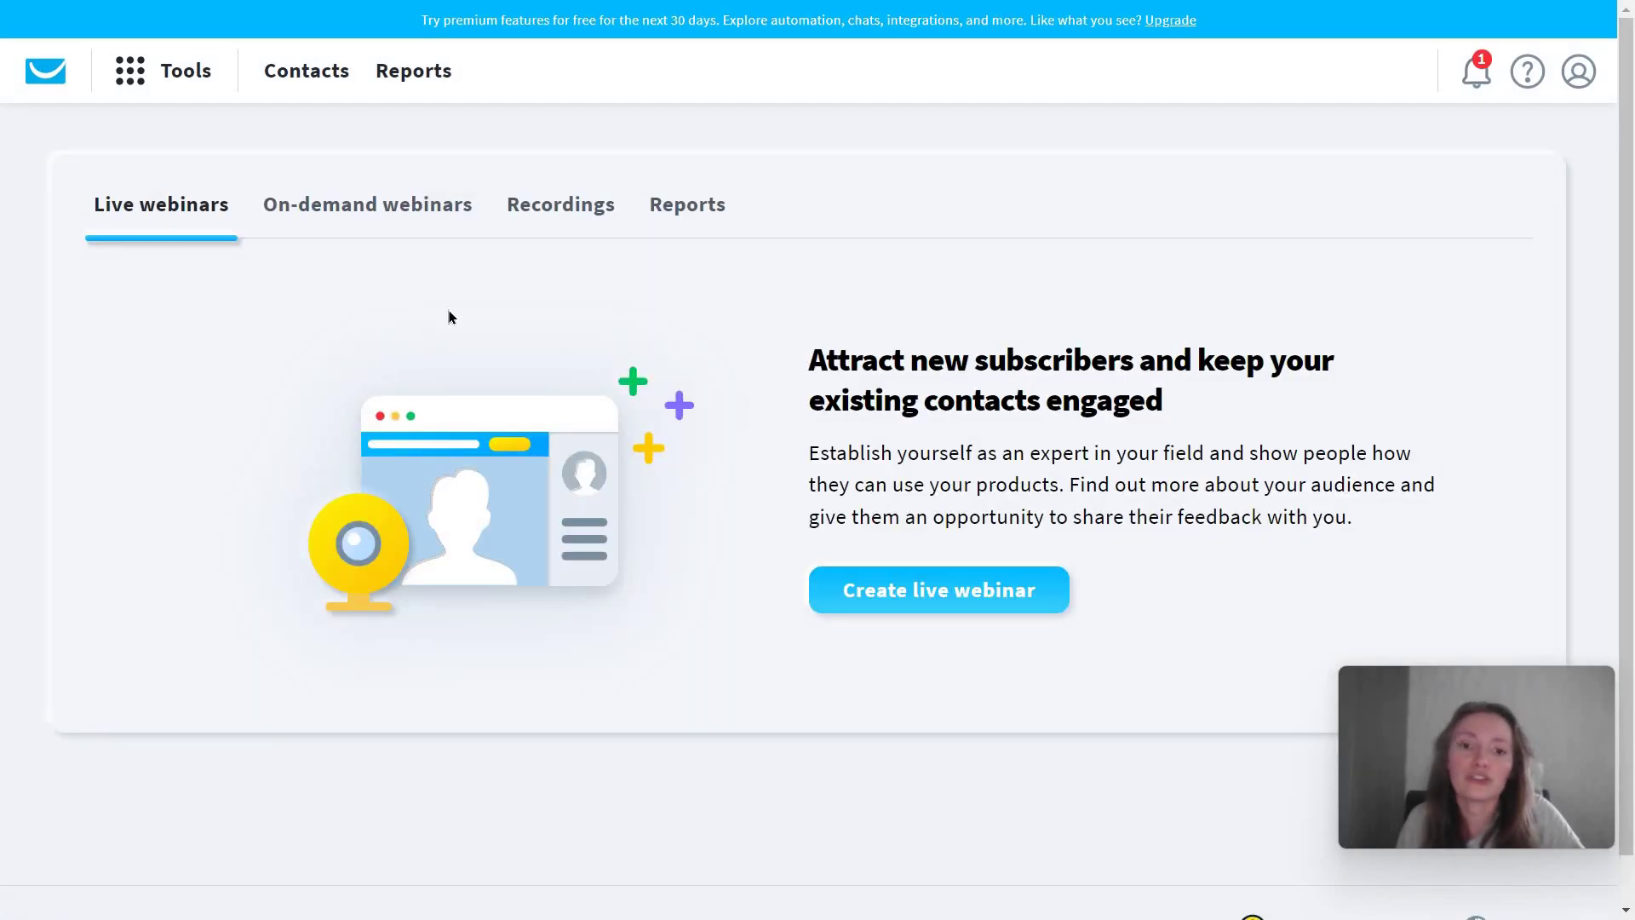
click(1034, 589)
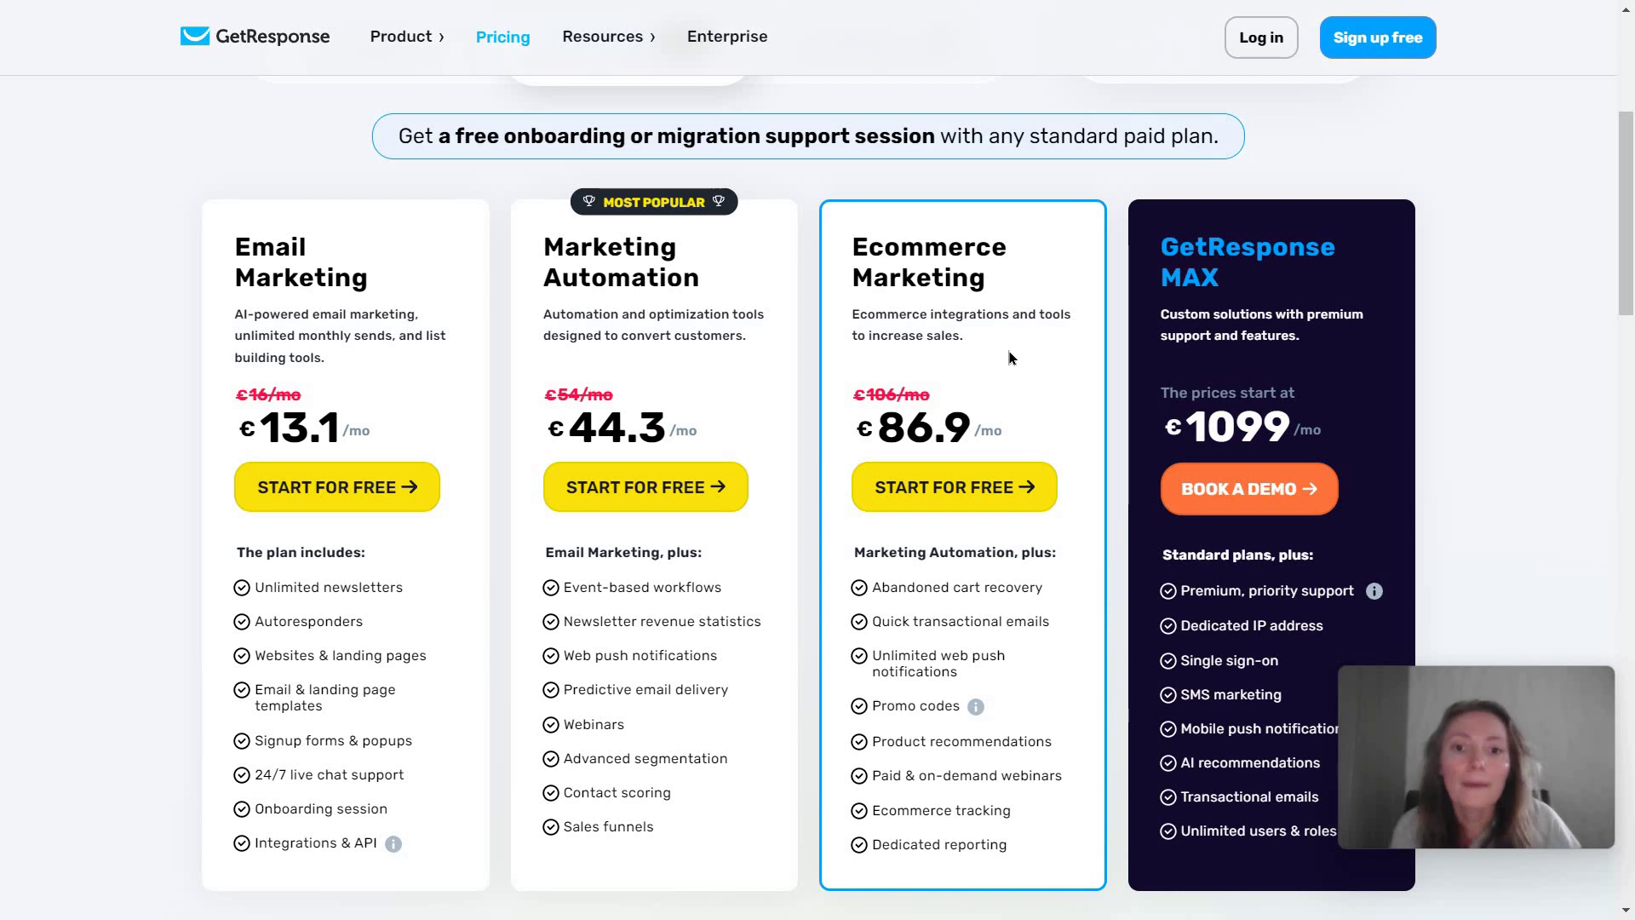
scroll(753, 514, up, 5)
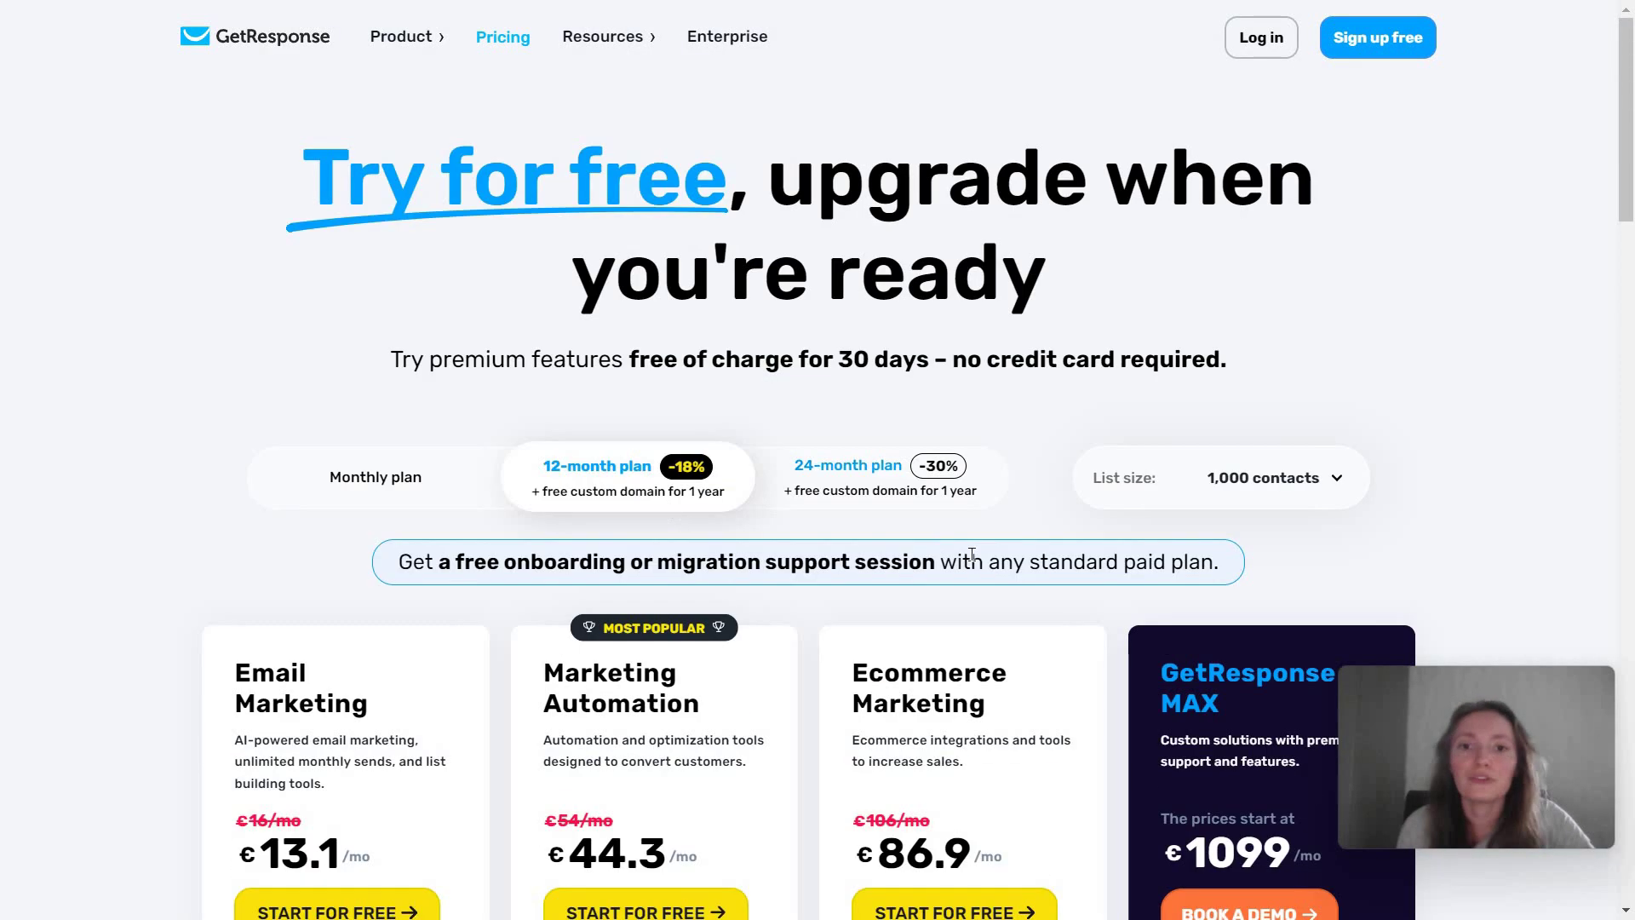
scroll(976, 566, down, 3)
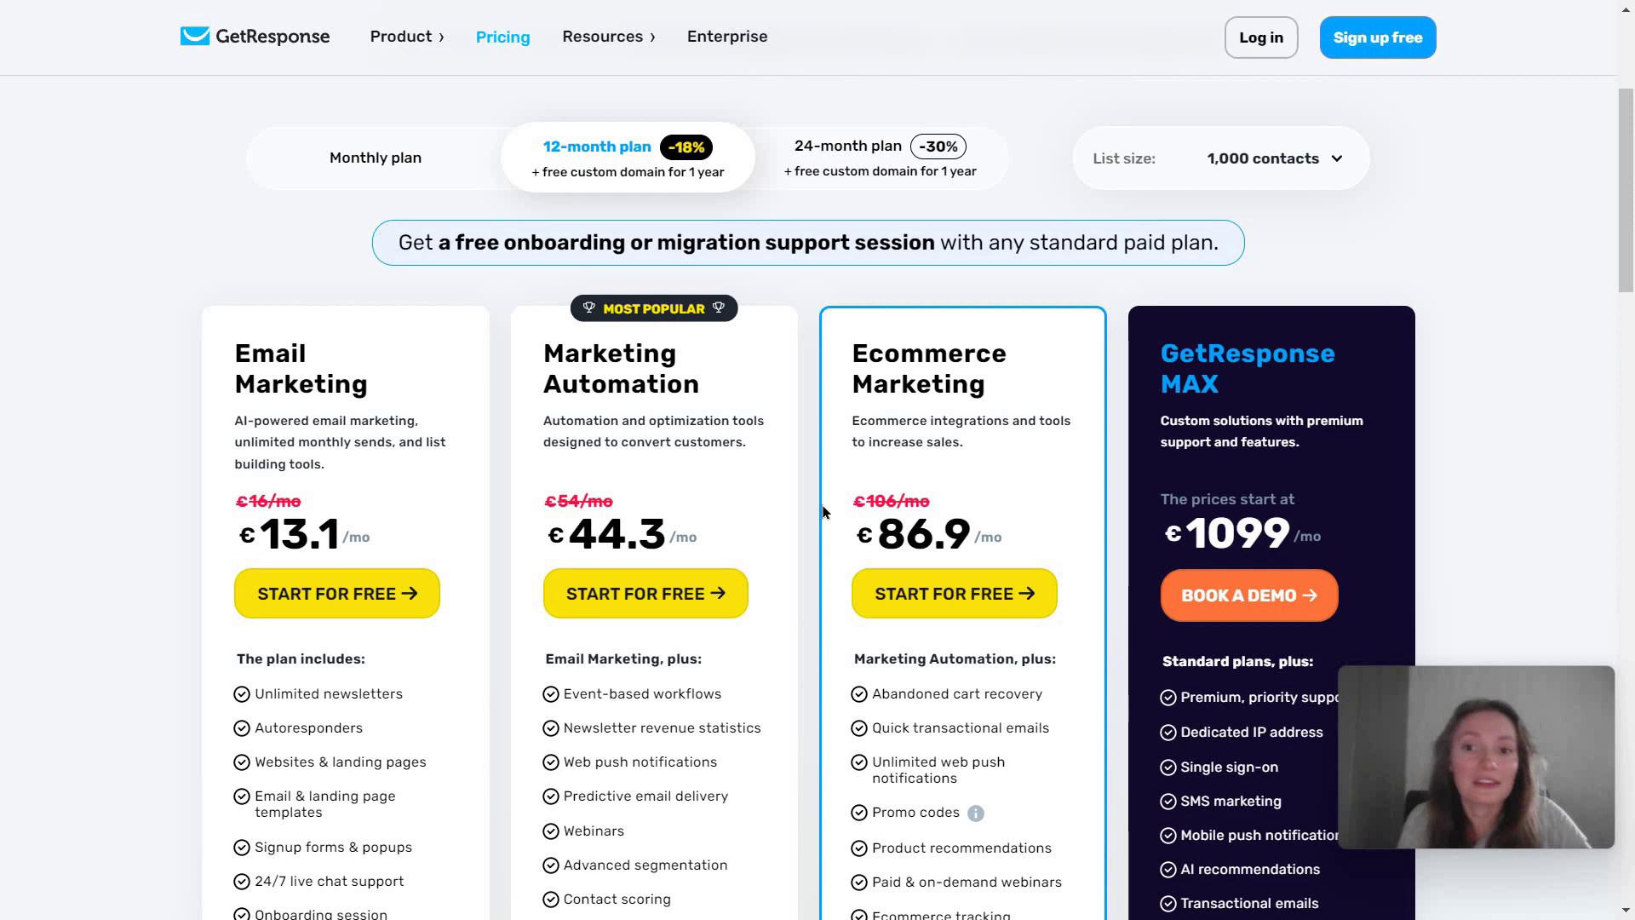
scroll(823, 511, down, 2)
scroll(824, 511, up, 1)
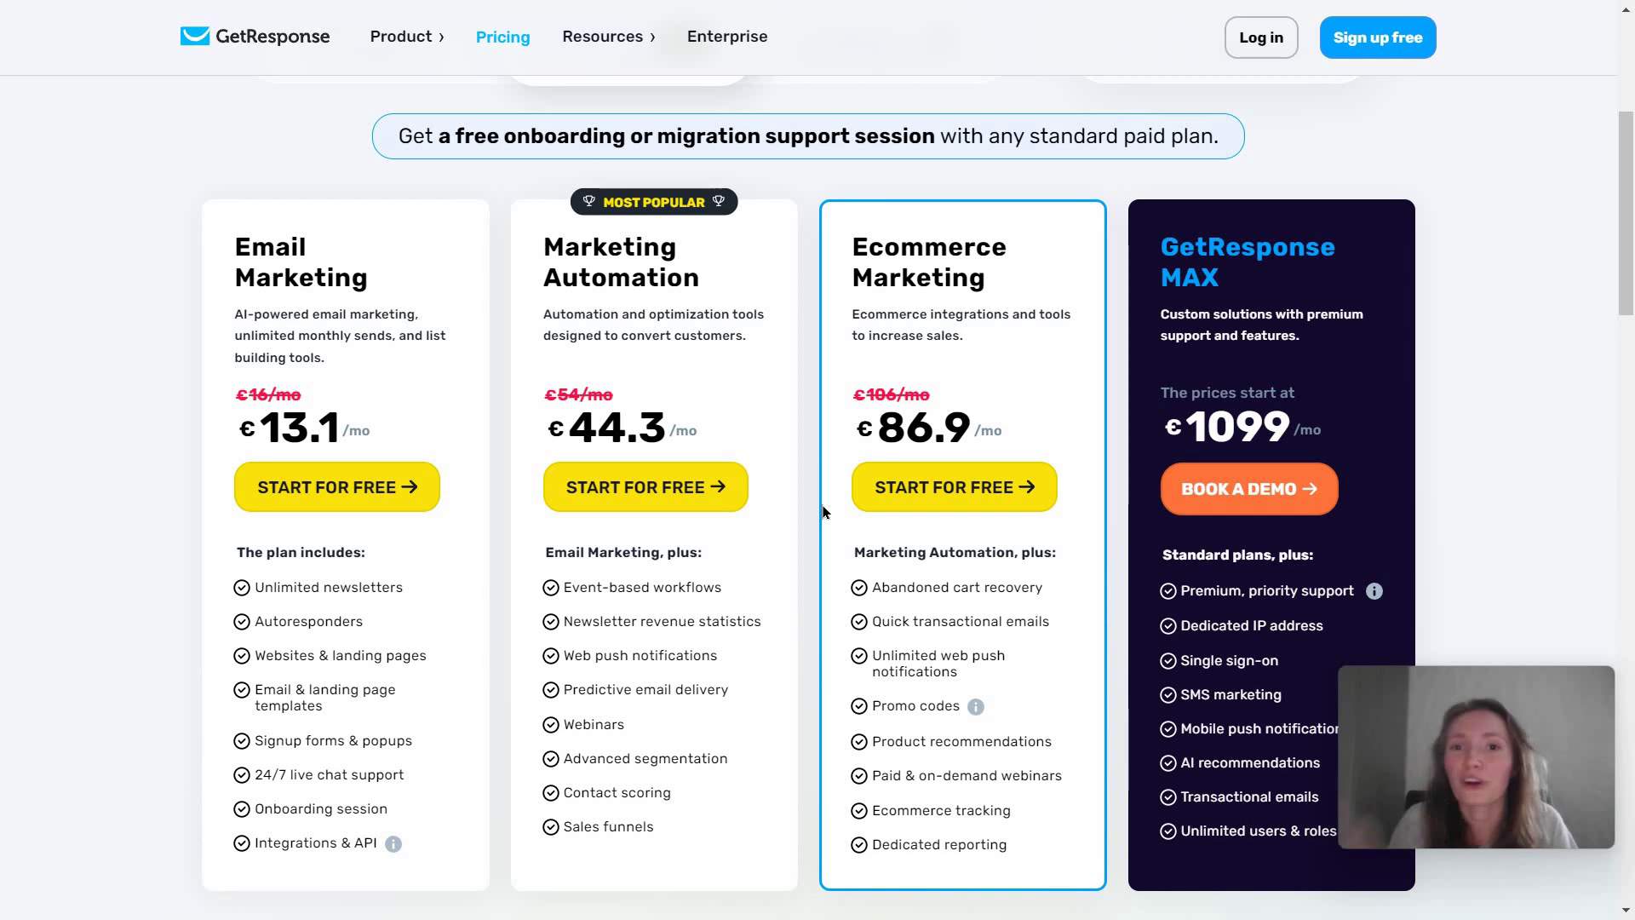
scroll(823, 511, down, 12)
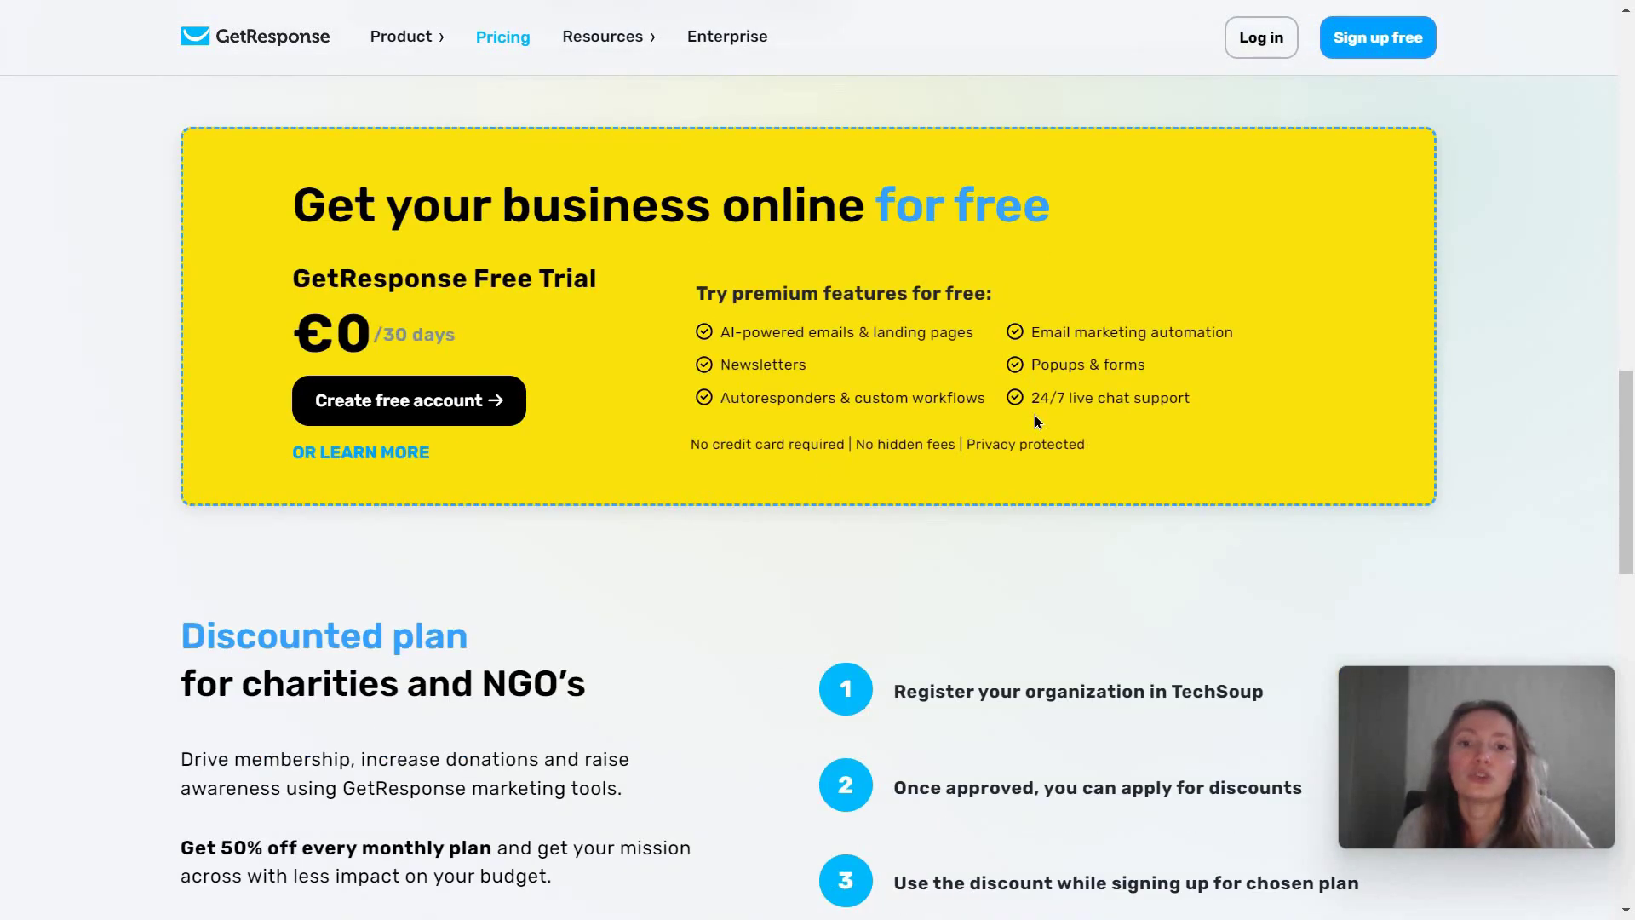
scroll(993, 414, down, 8)
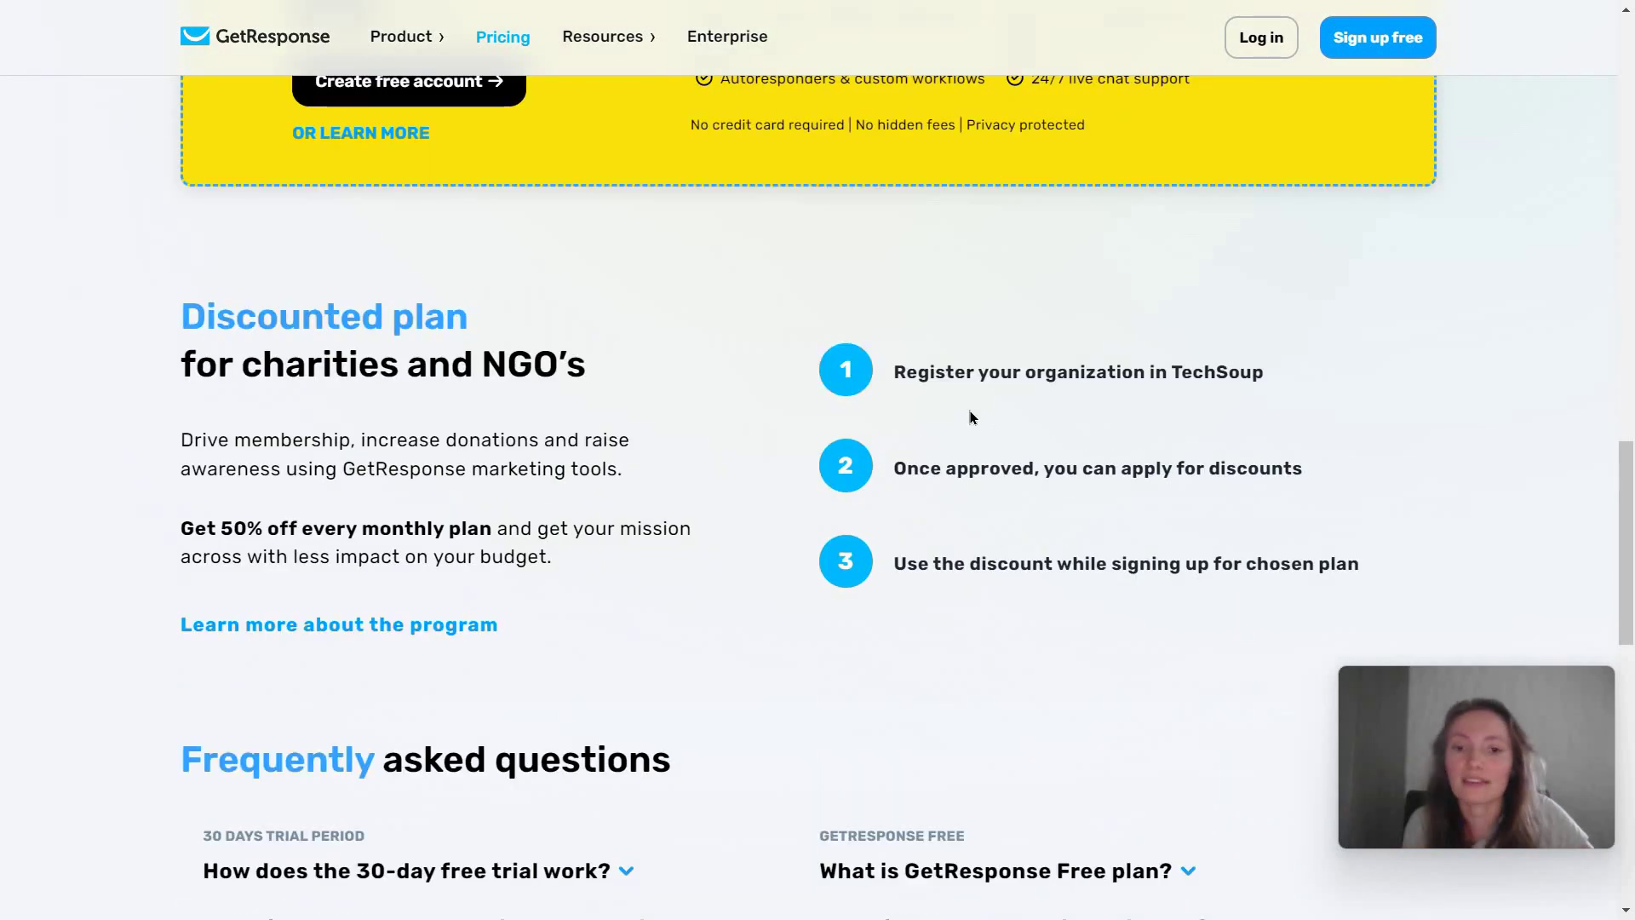
scroll(603, 394, up, 20)
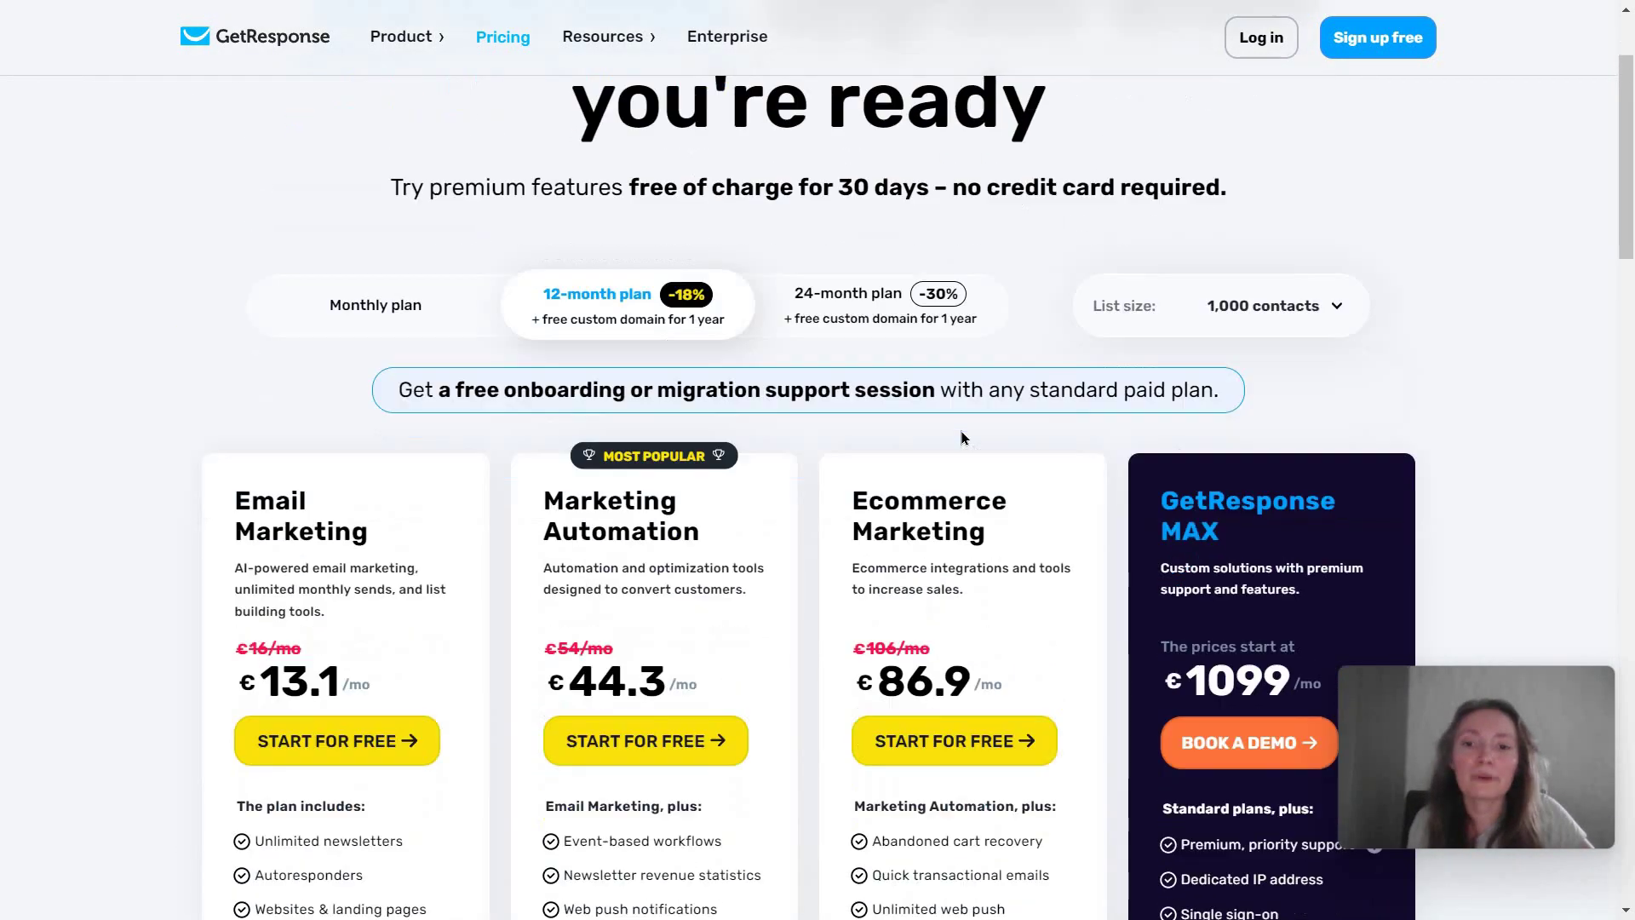
scroll(1103, 292, up, 2)
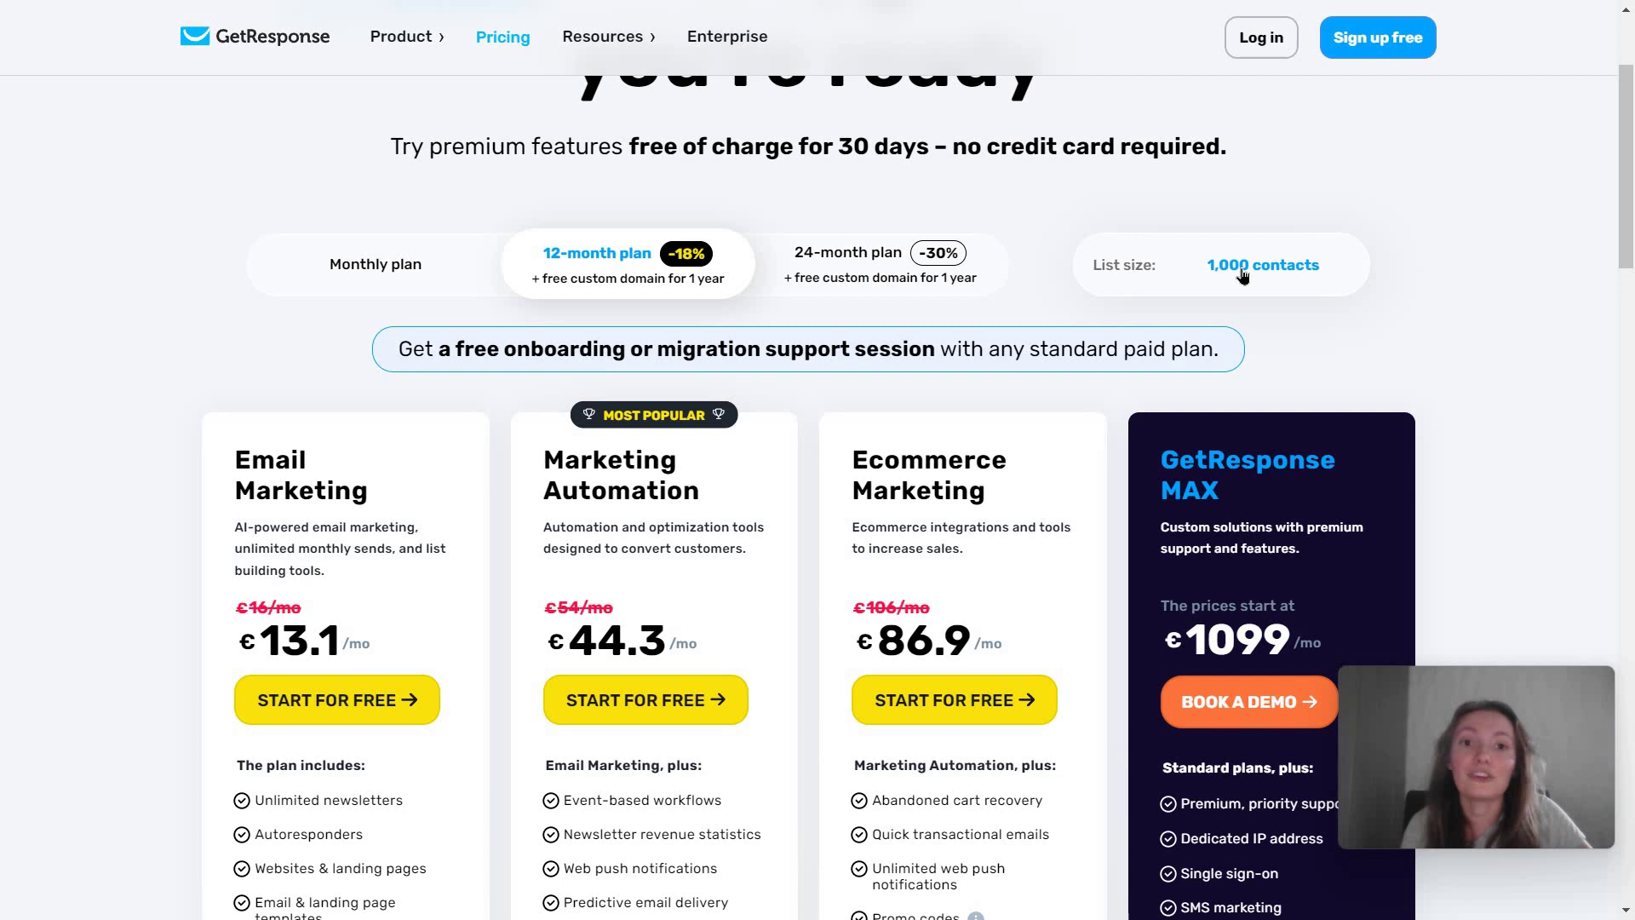
click(1242, 275)
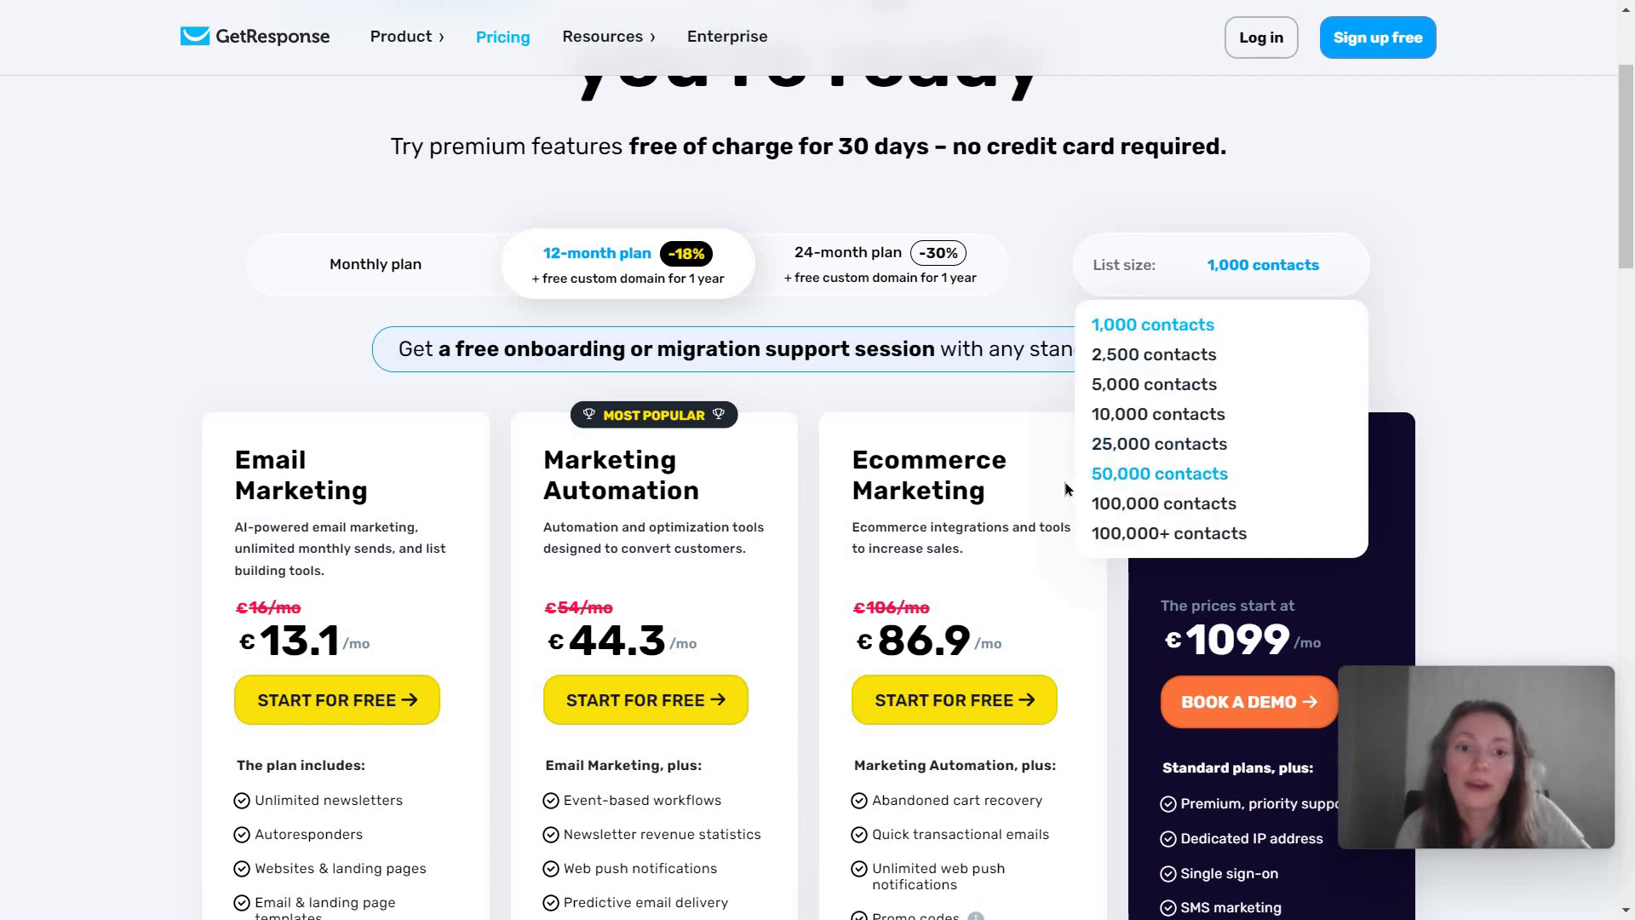
key(Return)
scroll(1290, 258, down, 1)
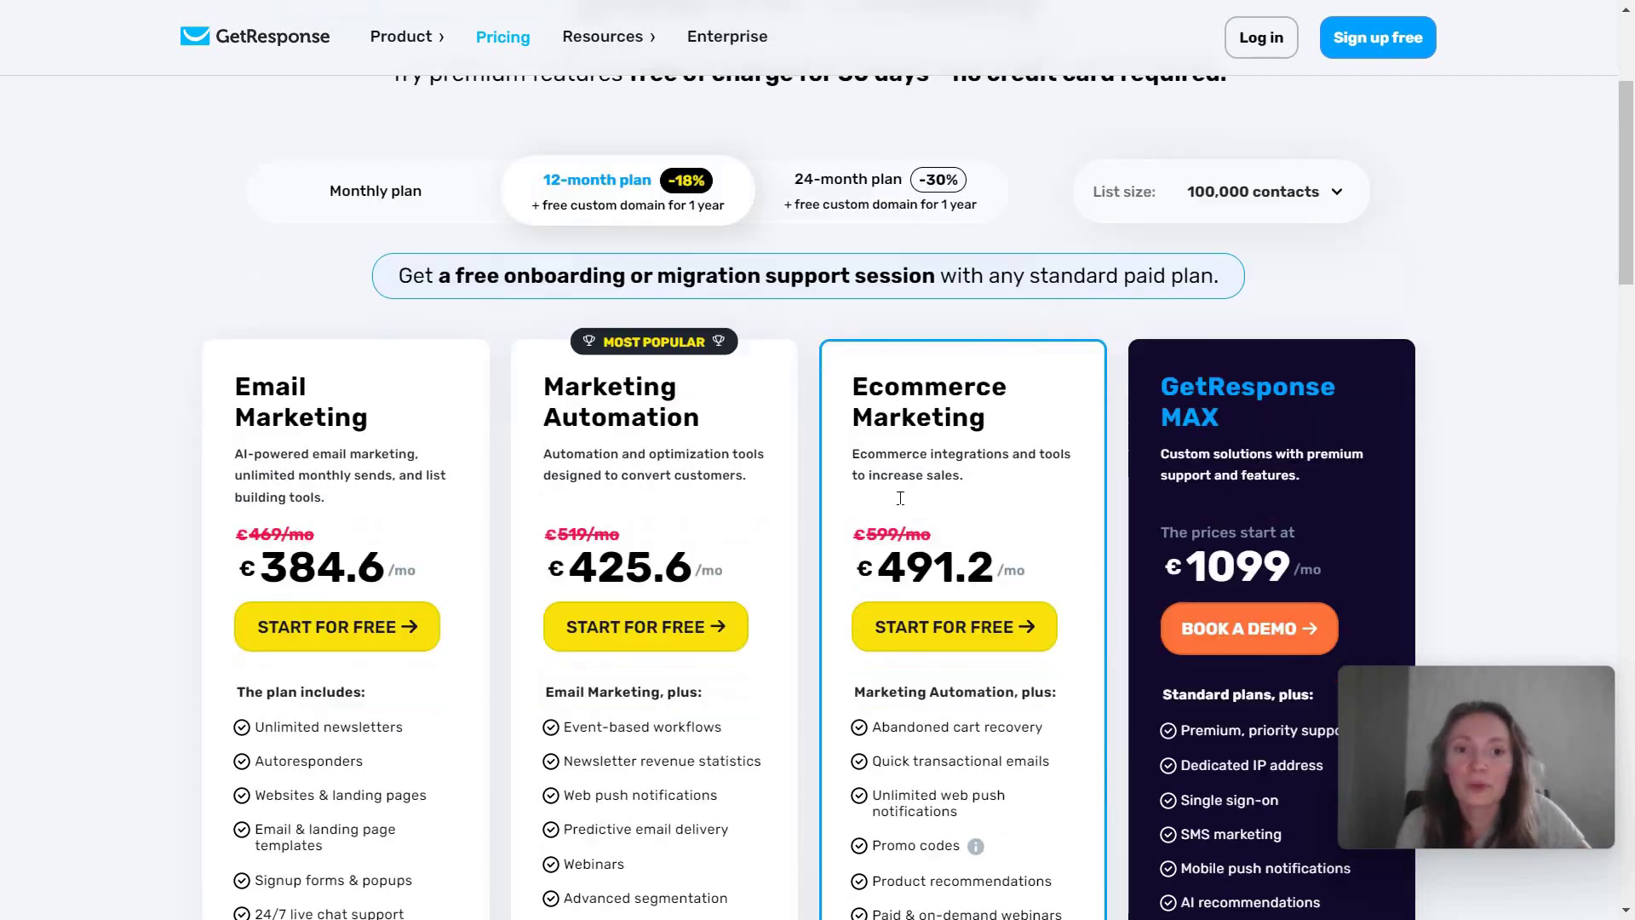
click(1254, 158)
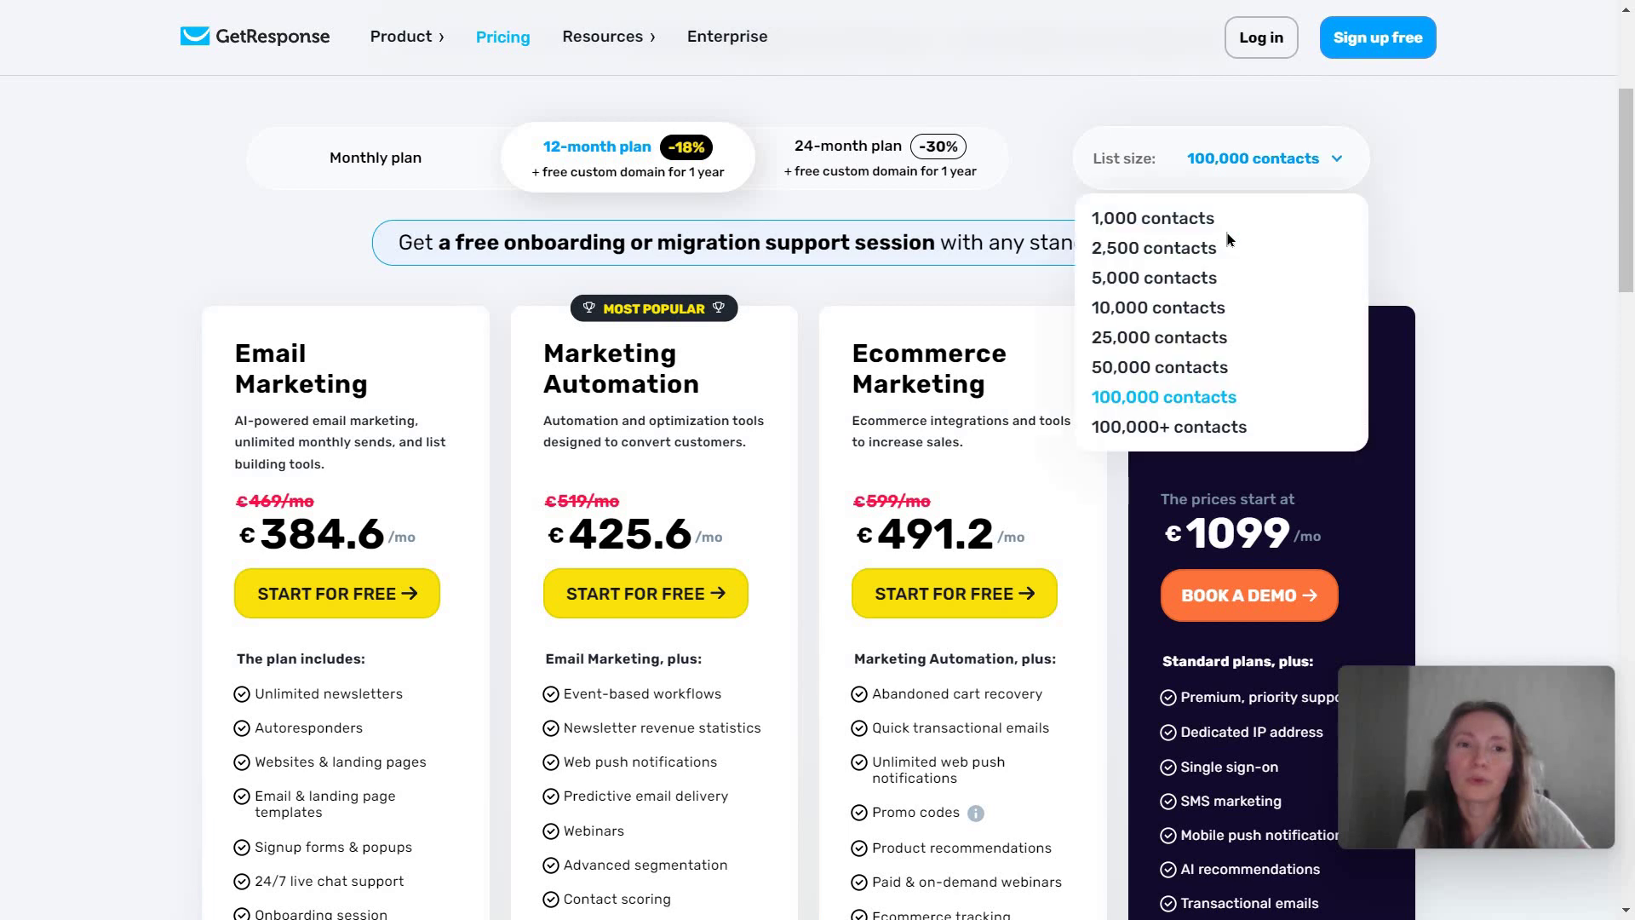
click(1243, 223)
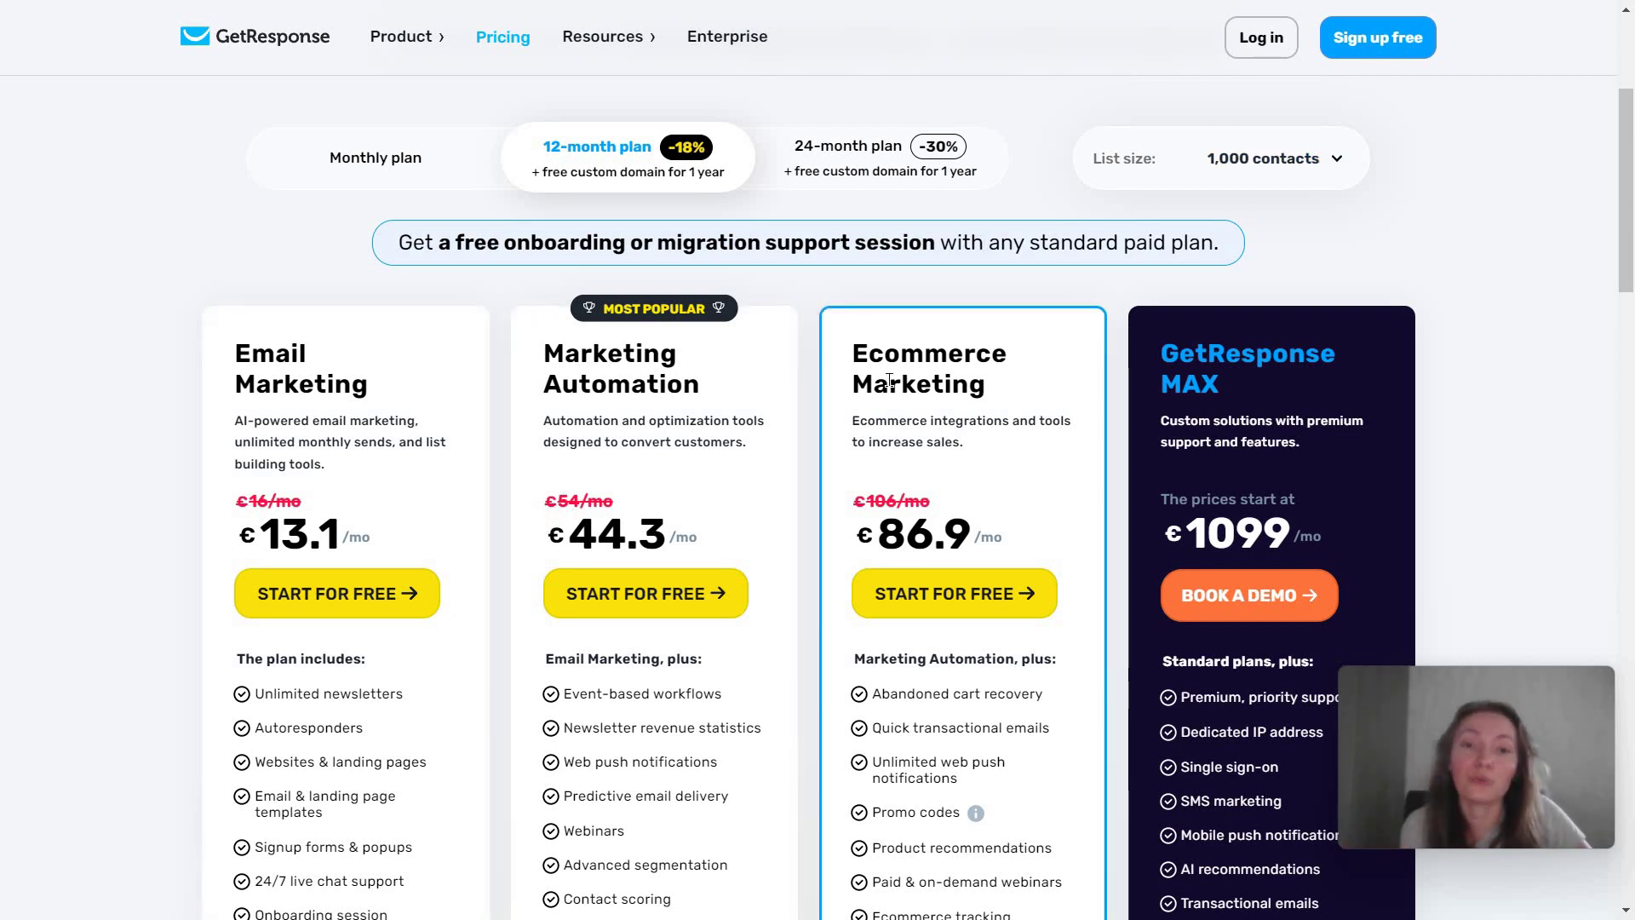
scroll(805, 400, down, 1)
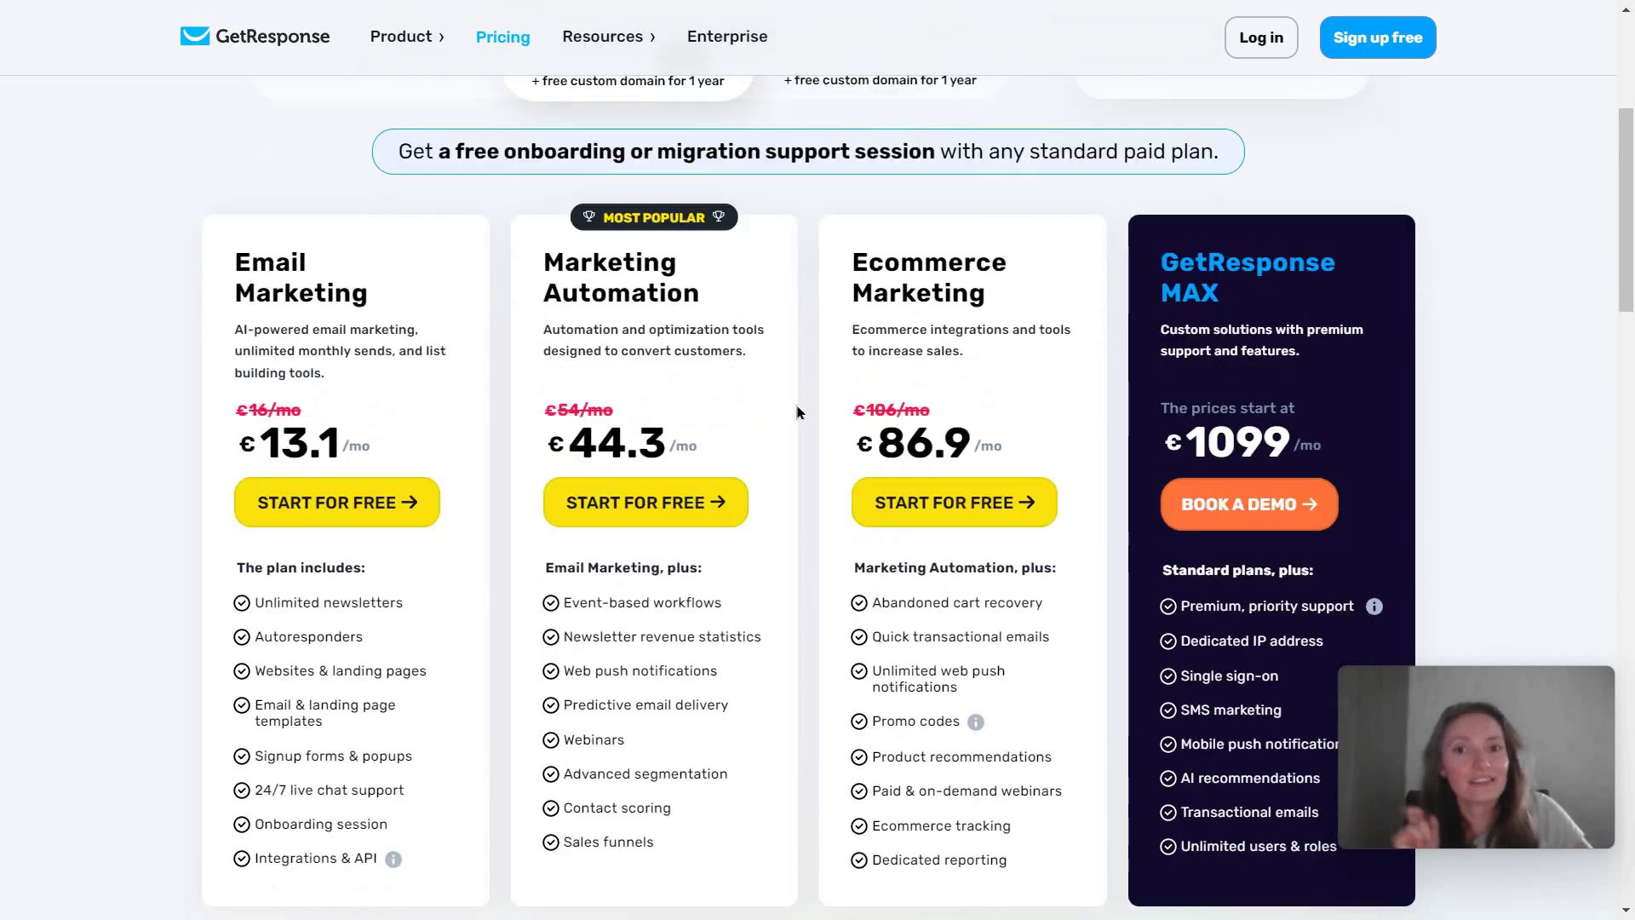
scroll(799, 412, up, 1)
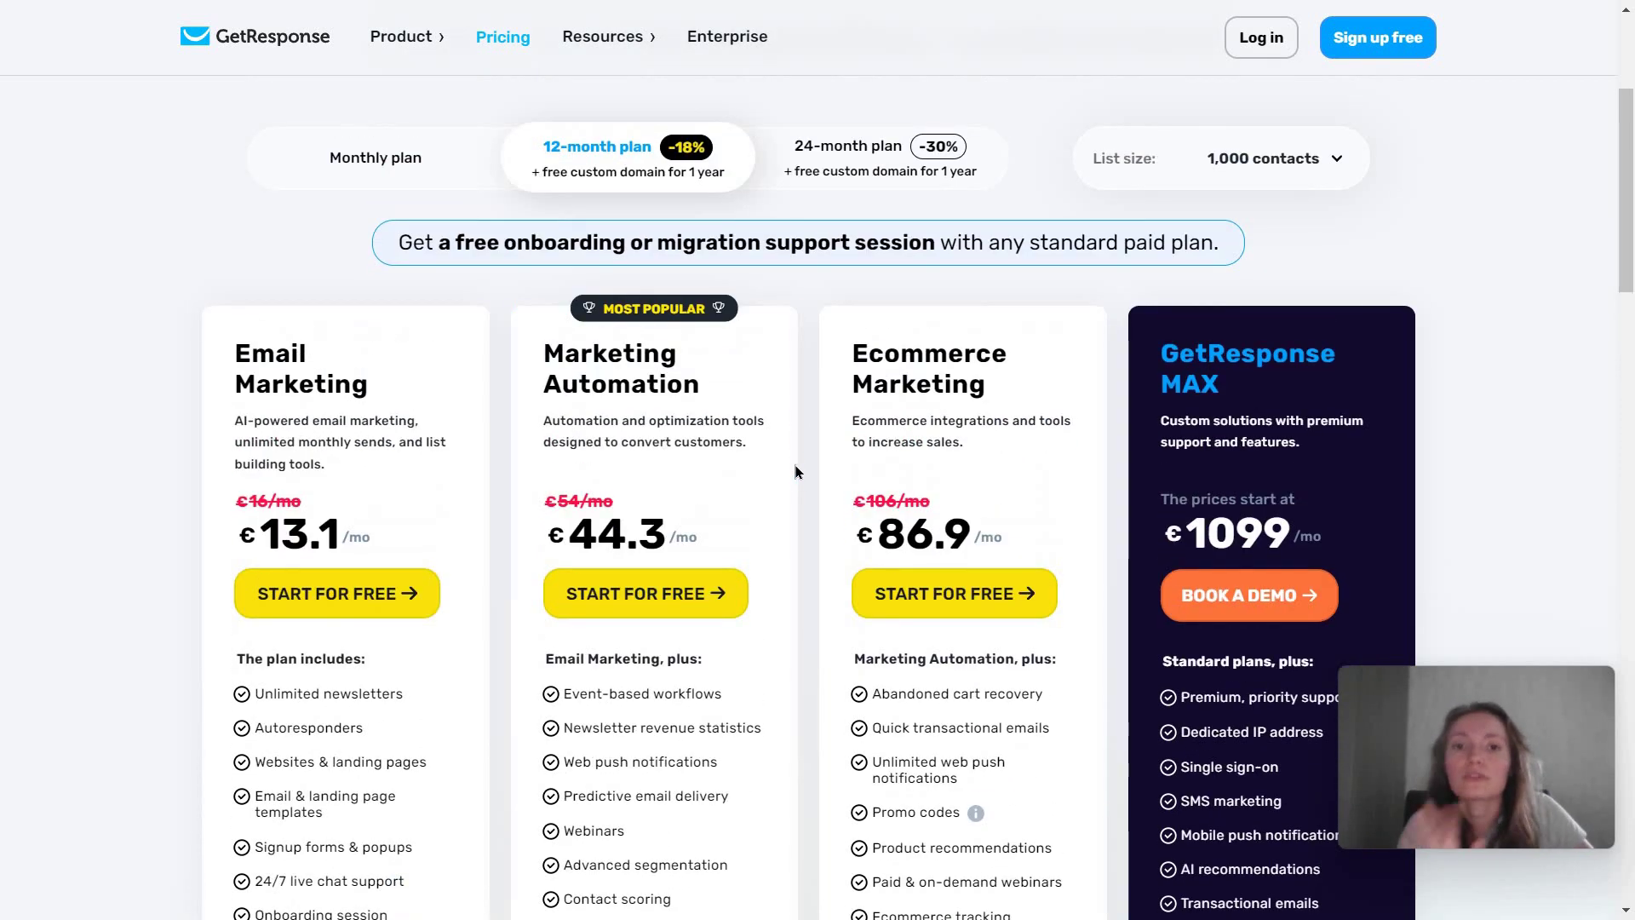
scroll(824, 456, down, 1)
scroll(824, 455, up, 1)
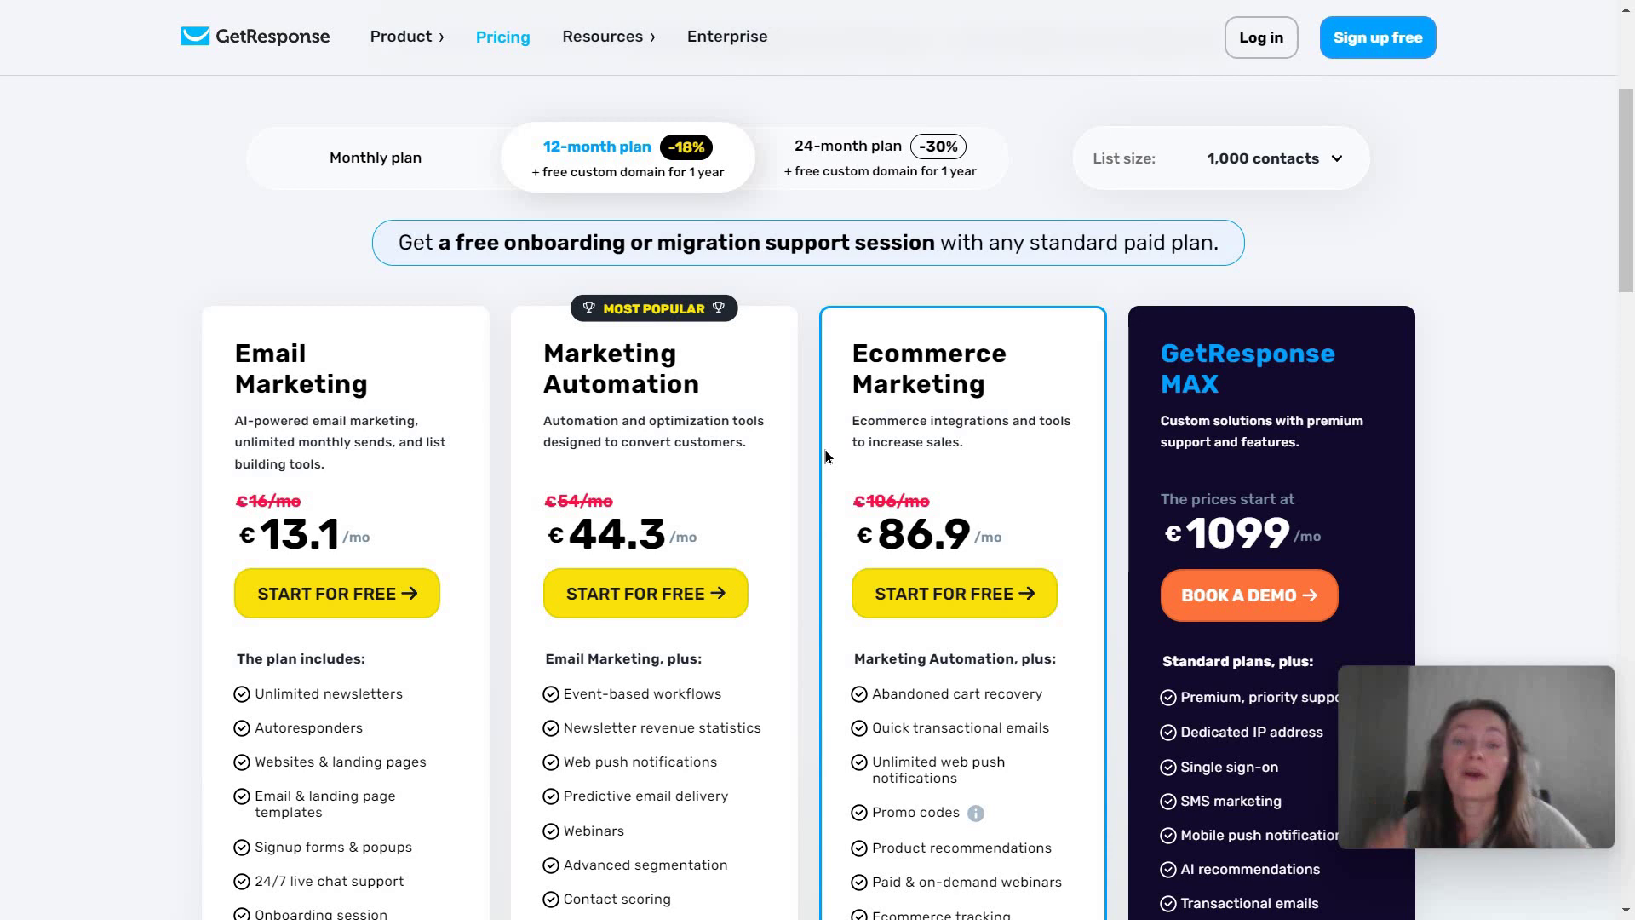